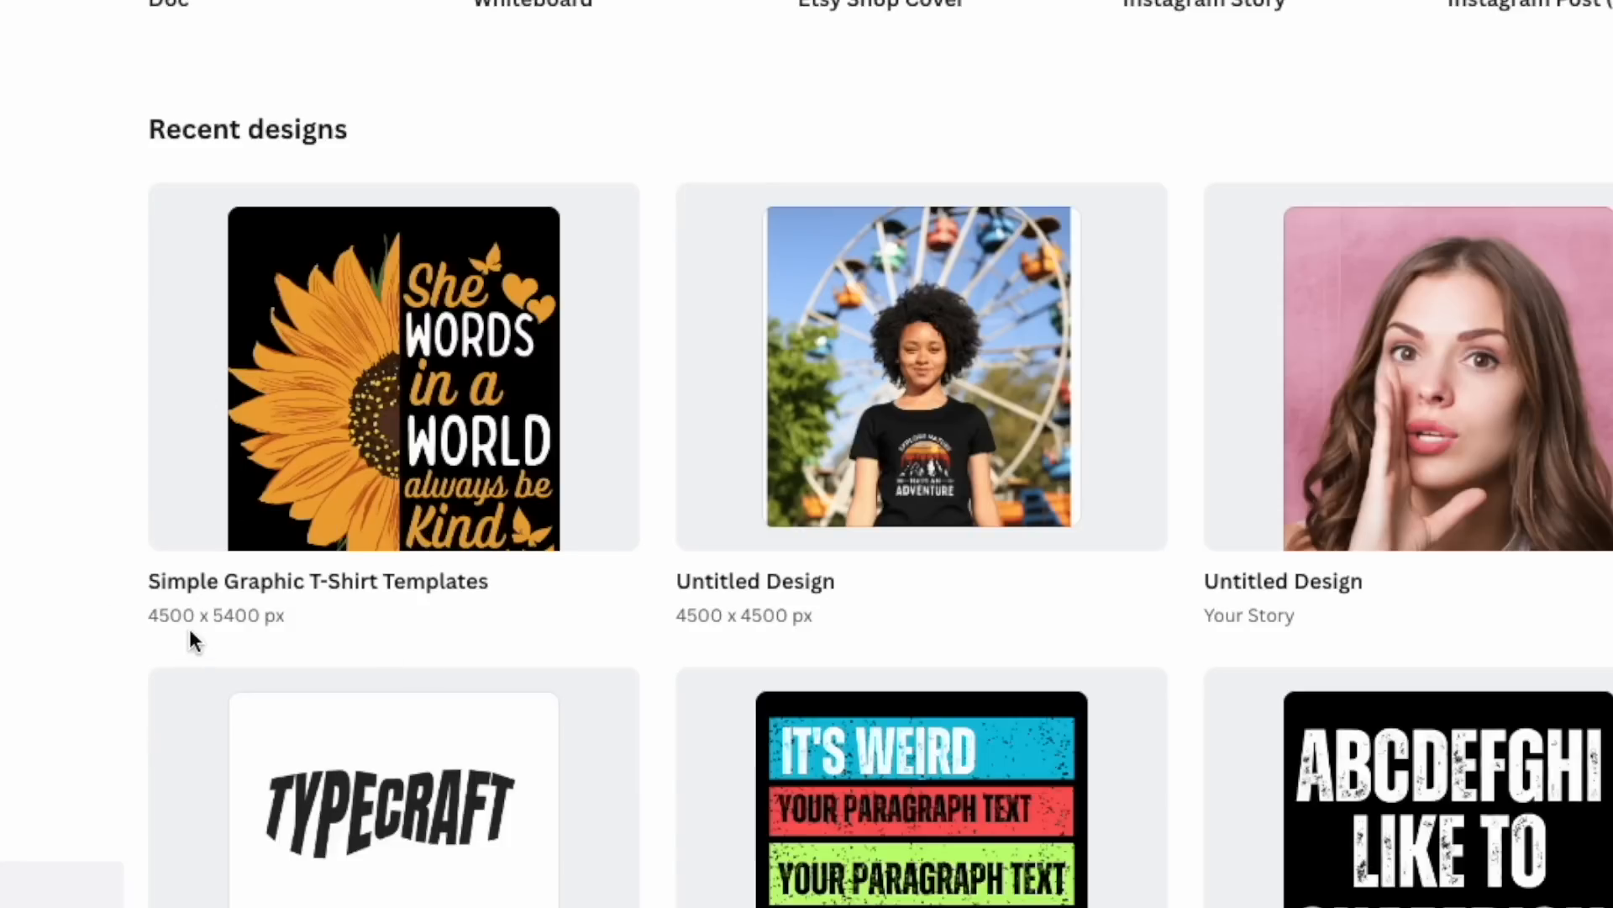
- Open the recent Simple Graphic T-Shirt Templates design and search its elements for SUNFLOWER, listing all graphics
{"action": "left_click", "coordinate": [351, 370]}
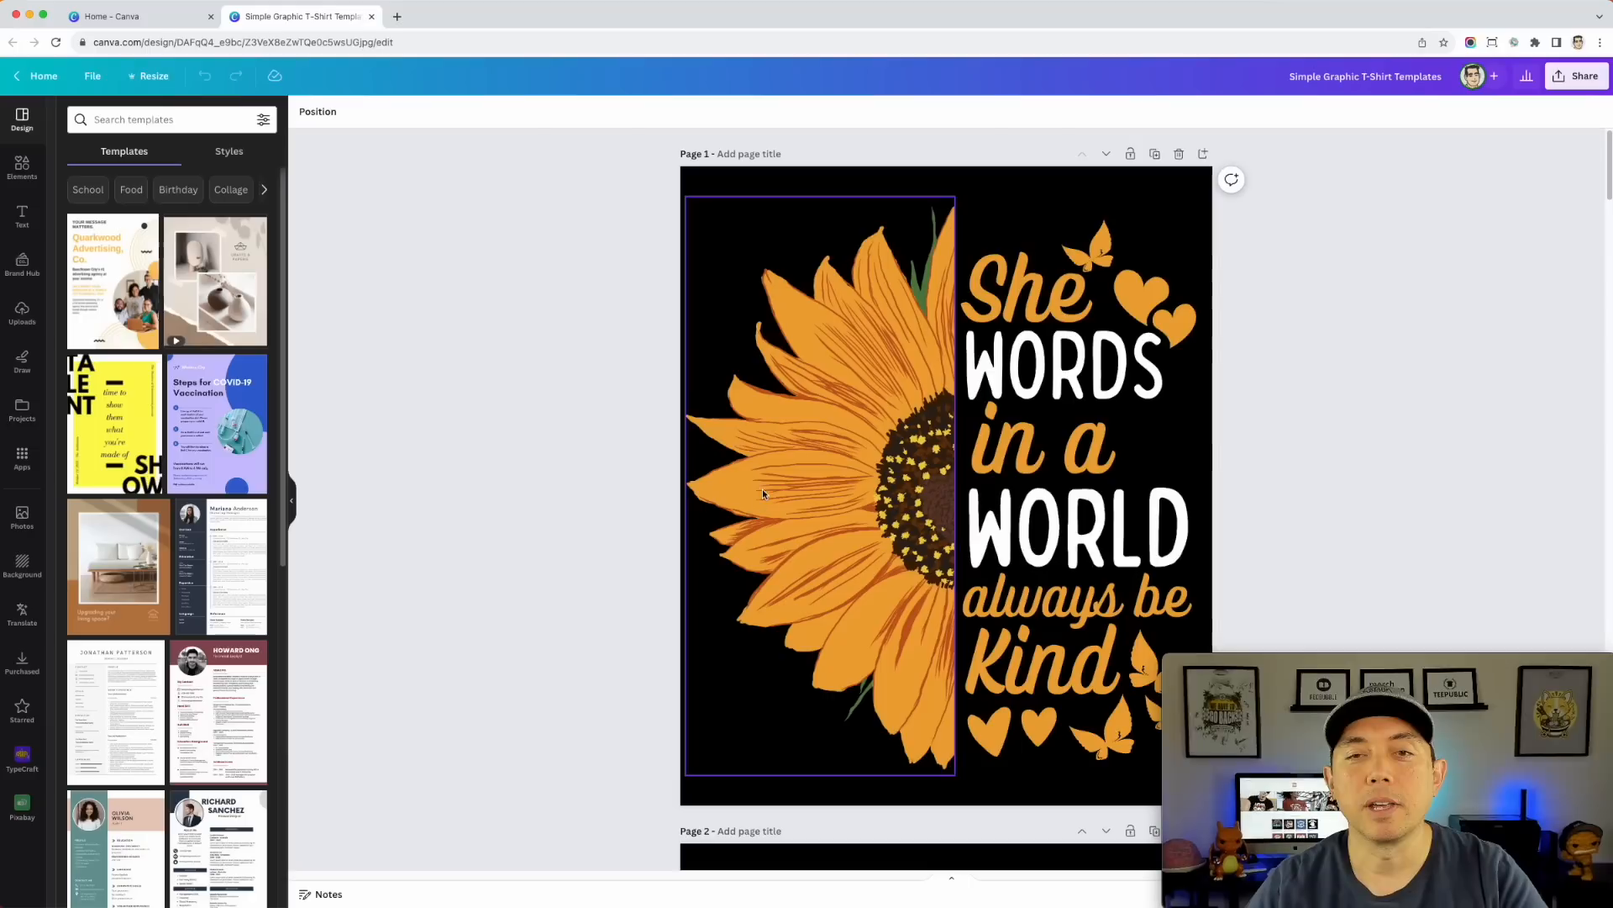
{"action": "left_click", "coordinate": [841, 371]}
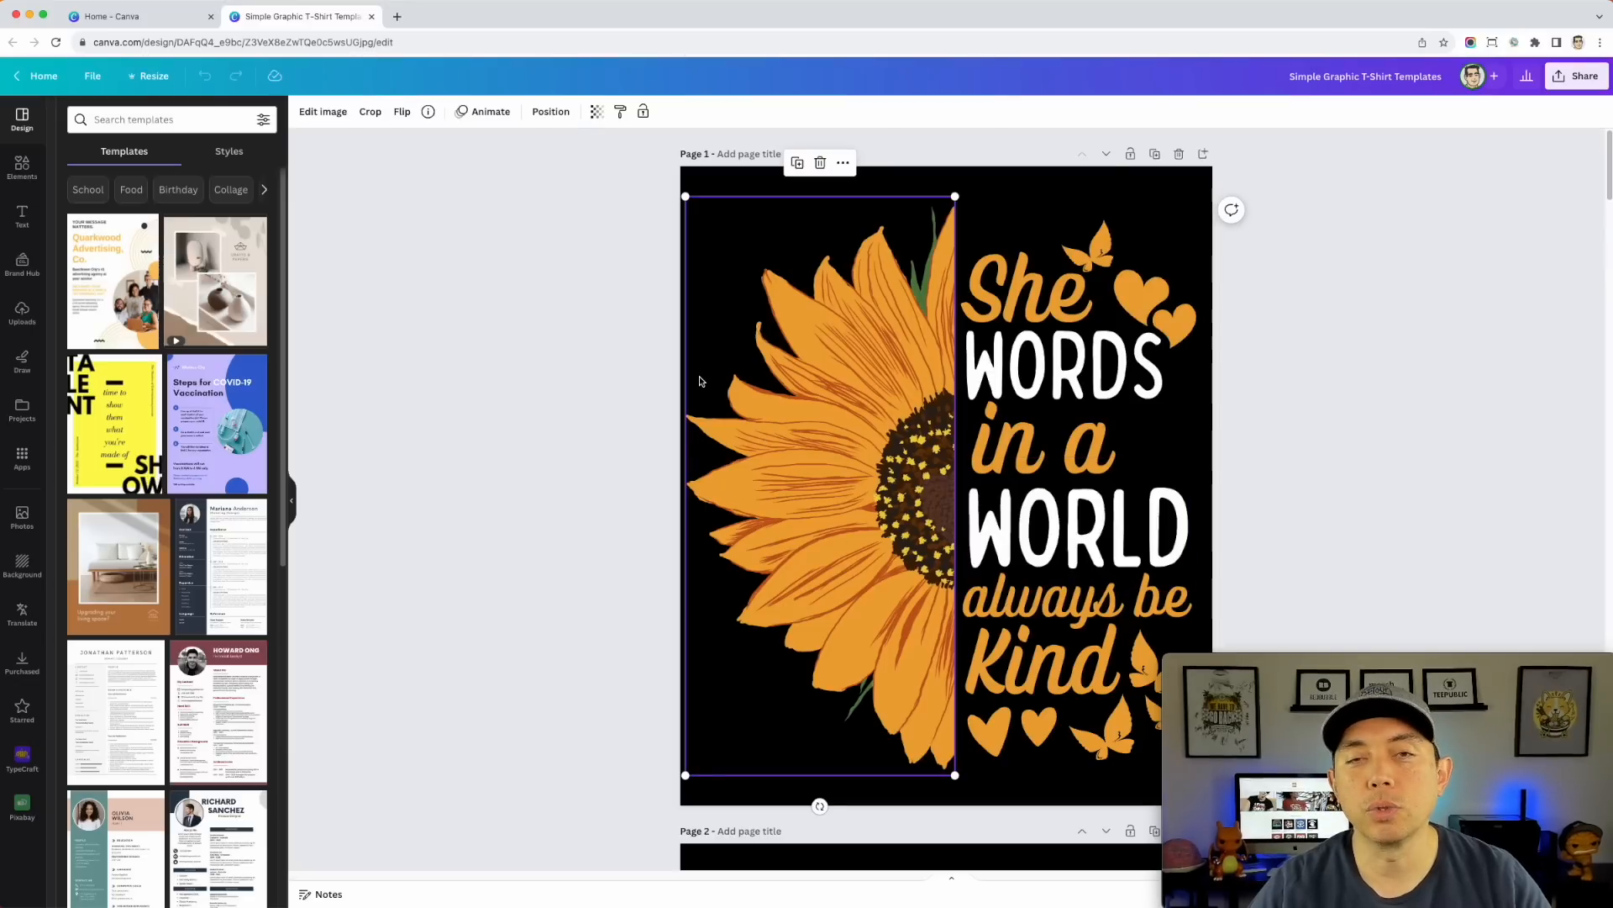
{"action": "left_click", "coordinate": [22, 168]}
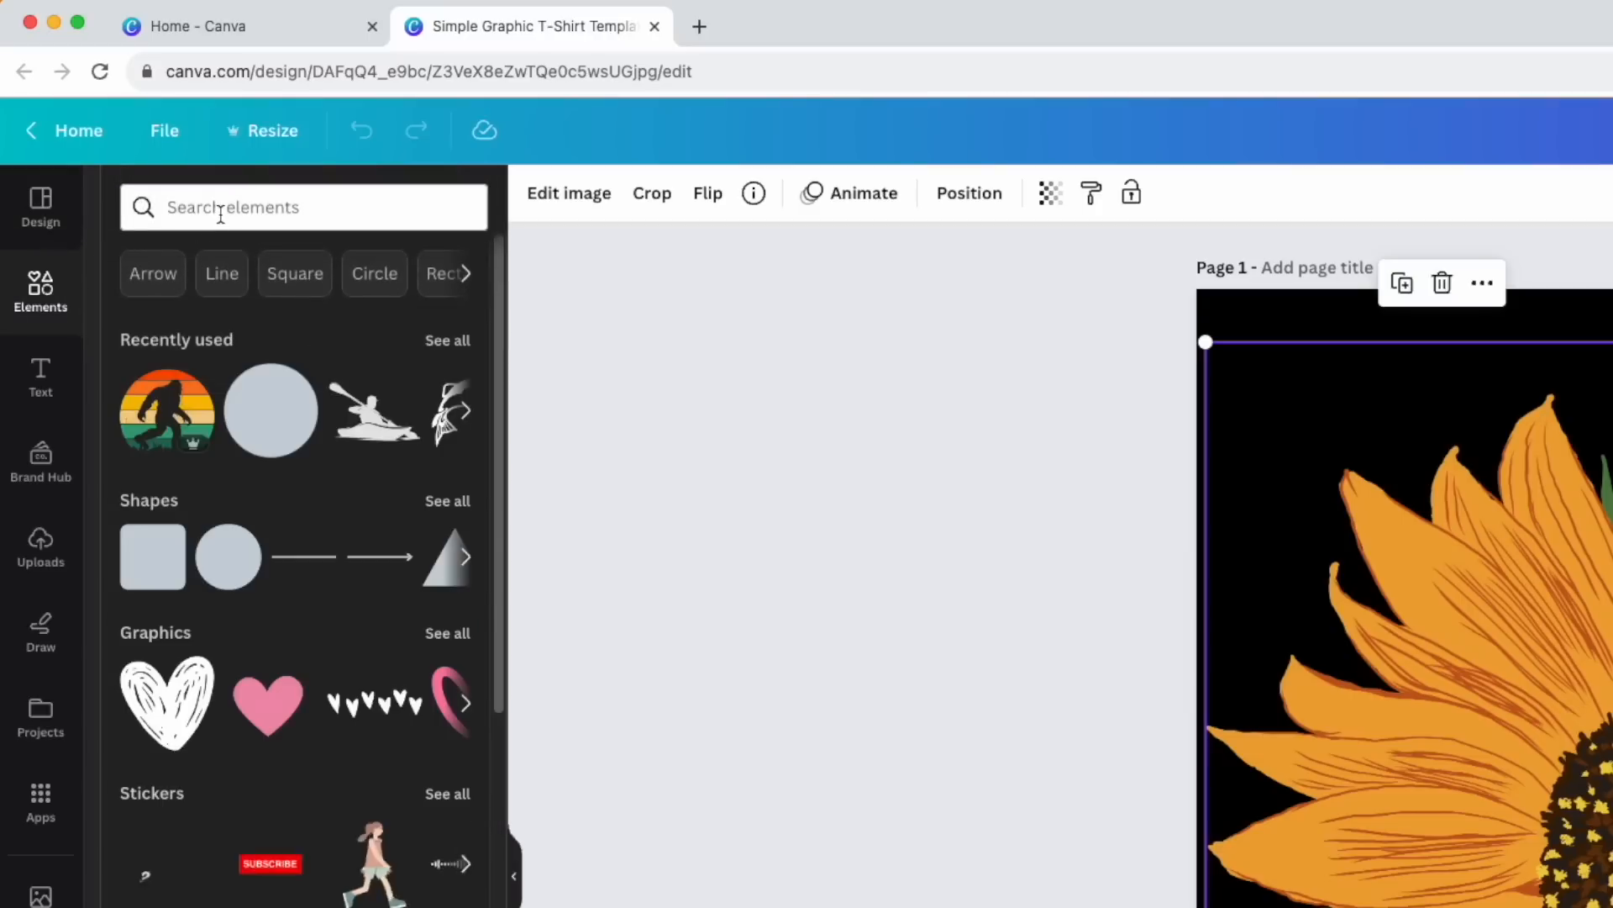
{"action": "left_click", "coordinate": [221, 216]}
{"action": "type", "text": "FU"}
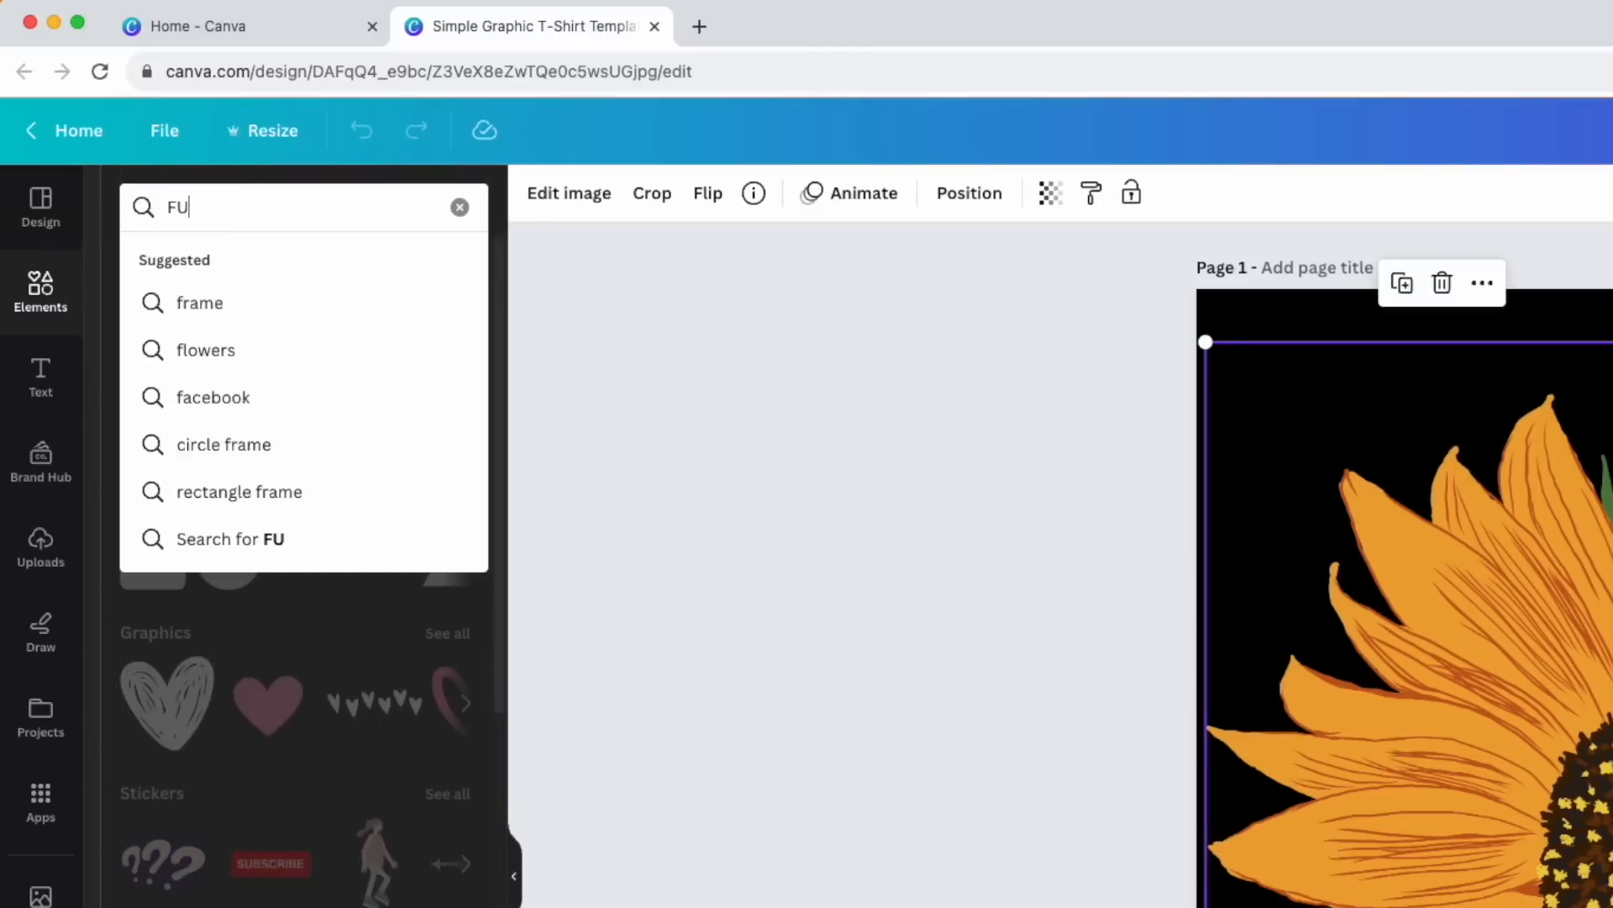
{"action": "key", "text": "BackSpace"}
{"action": "key", "text": "BackSpace"}
{"action": "type", "text": "SUNF"}
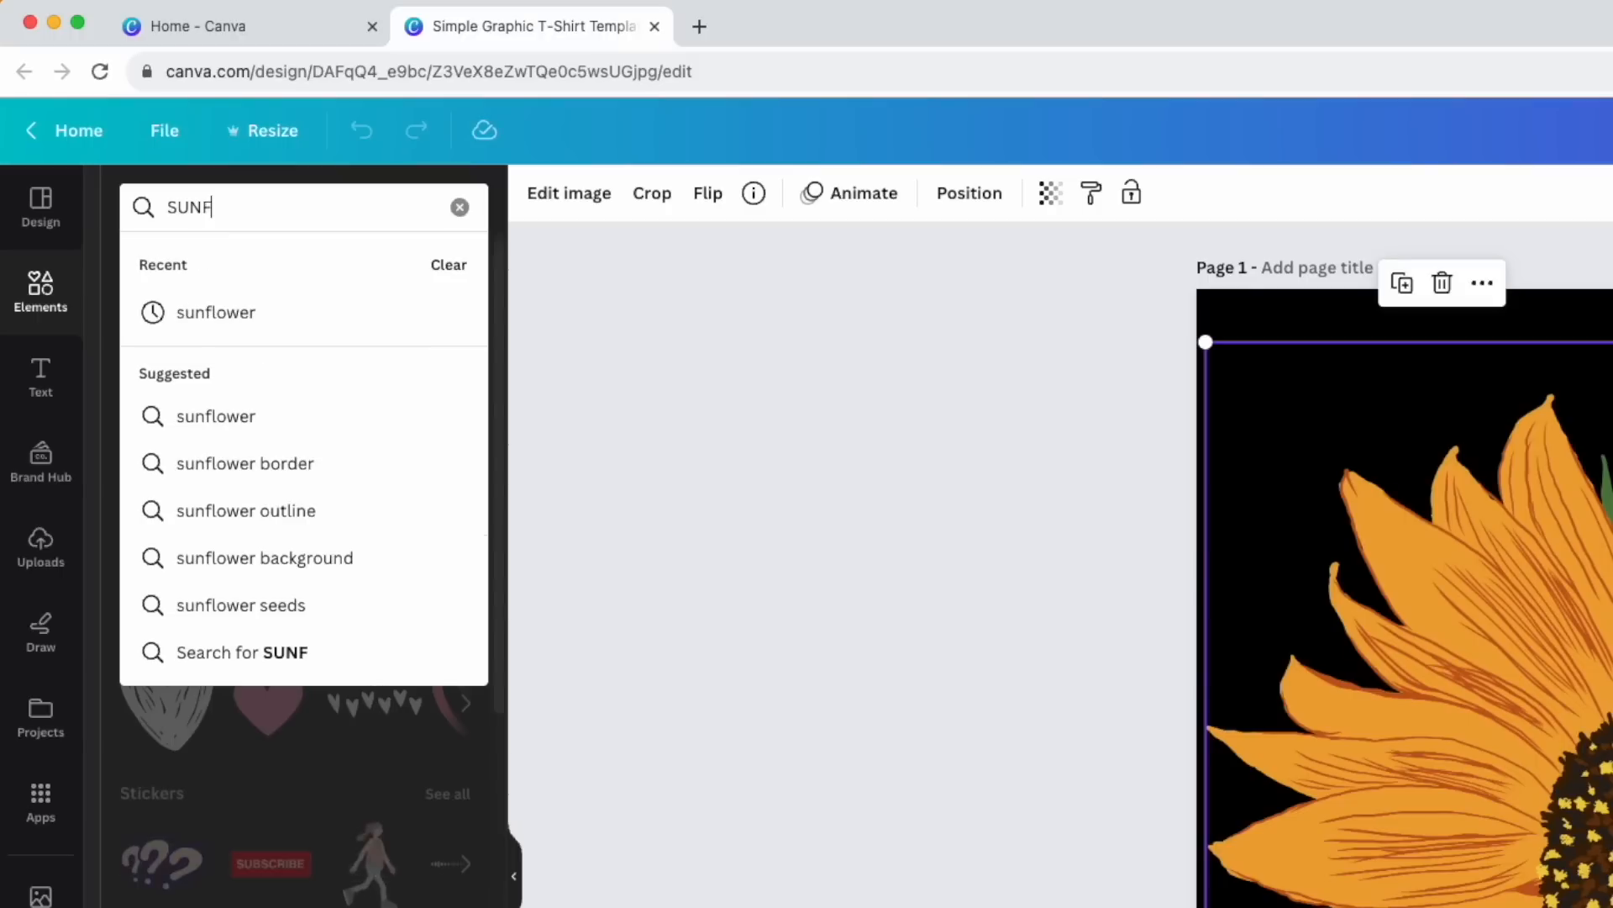
{"action": "type", "text": "LOWER"}
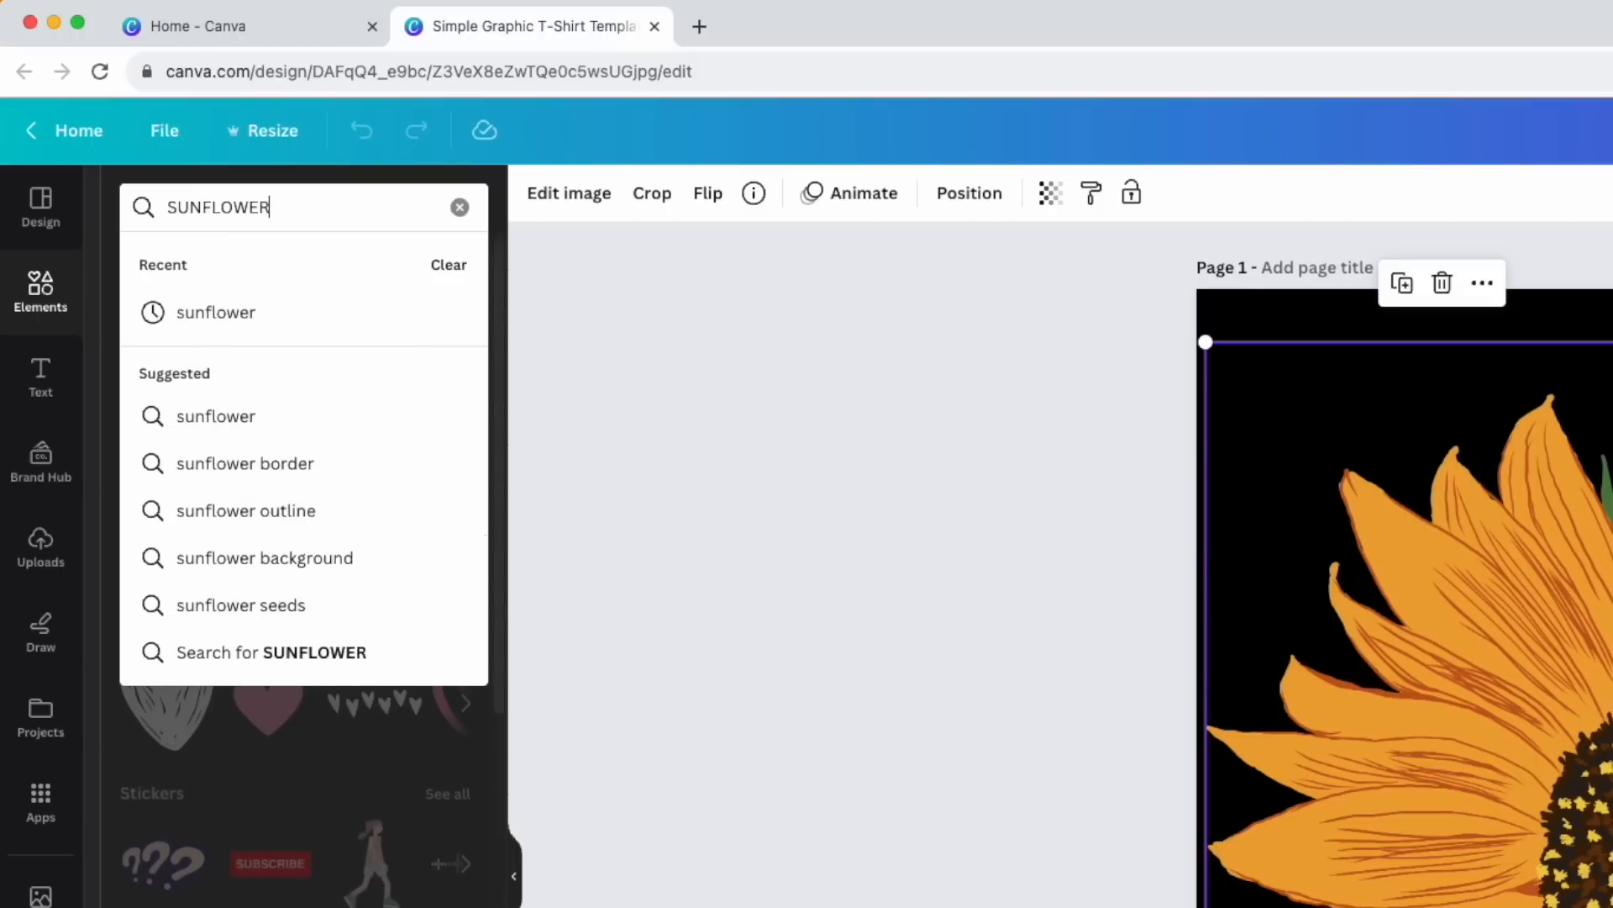
{"action": "key", "text": "Return"}
{"action": "left_click", "coordinate": [434, 389]}
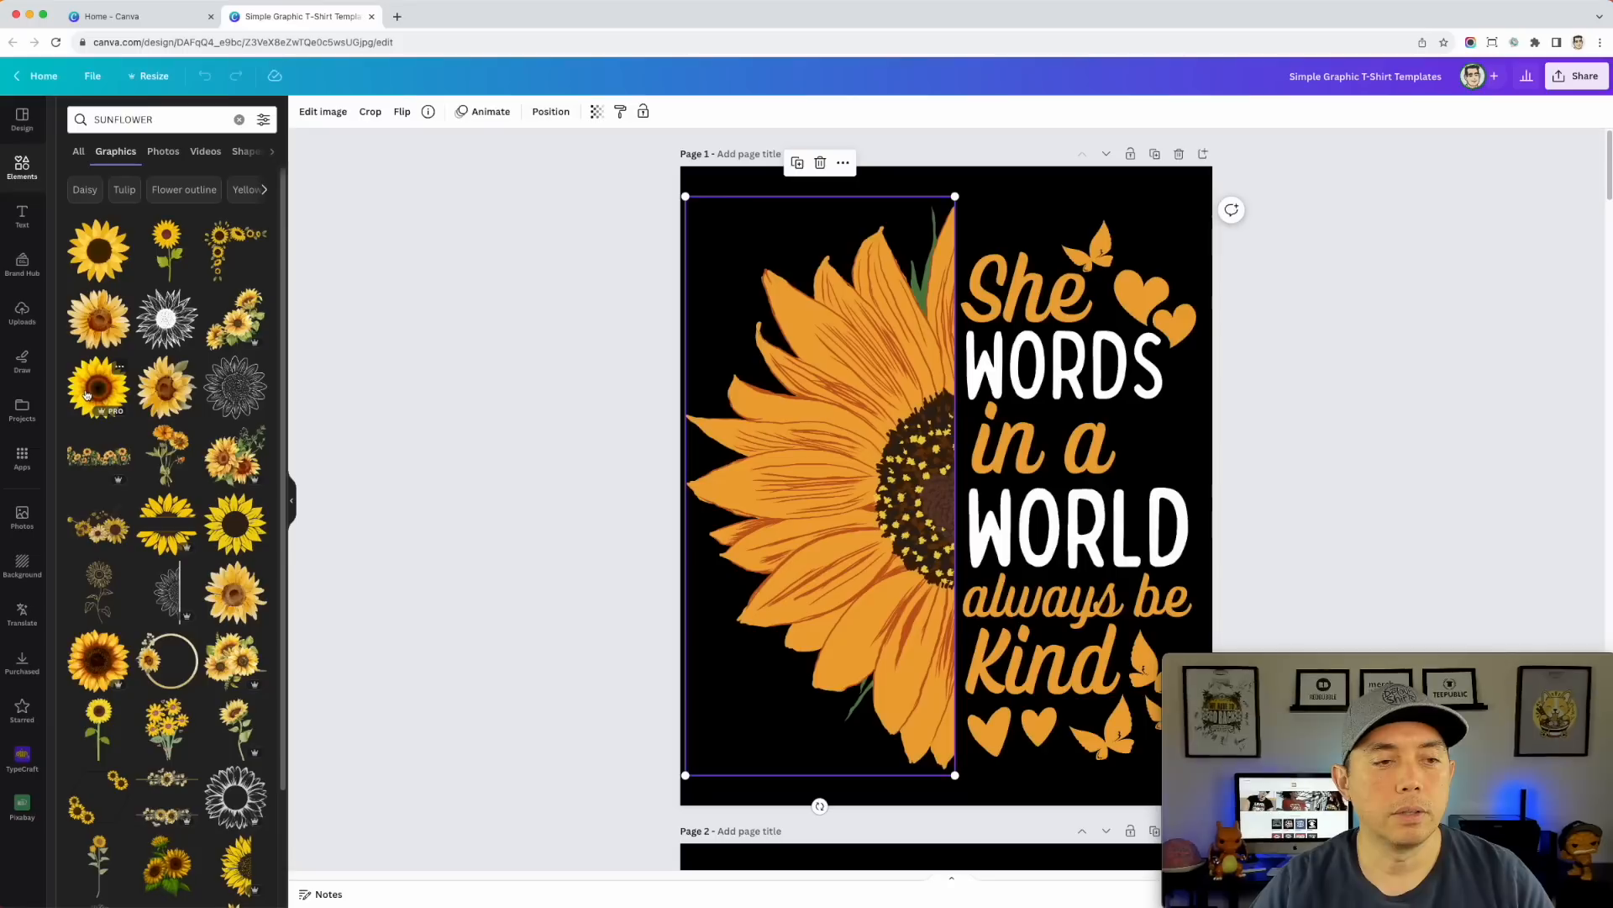
{"action": "left_click", "coordinate": [86, 395]}
{"action": "left_click_drag", "start_coordinate": [849, 412], "coordinate": [813, 338]}
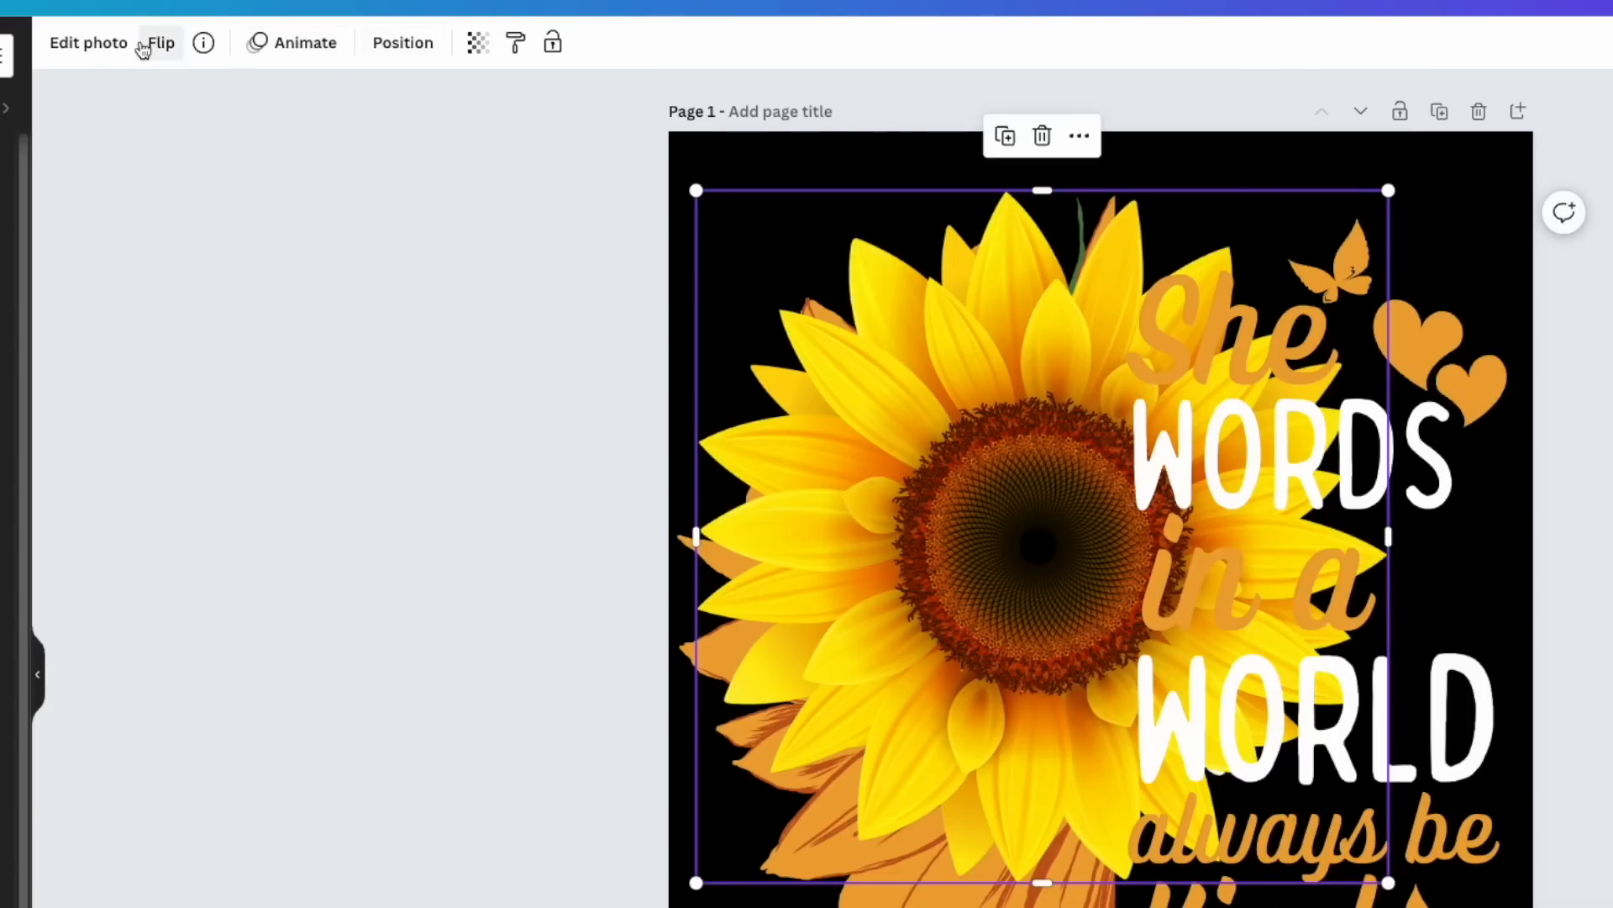
{"action": "left_click_drag", "start_coordinate": [1004, 370], "coordinate": [984, 446]}
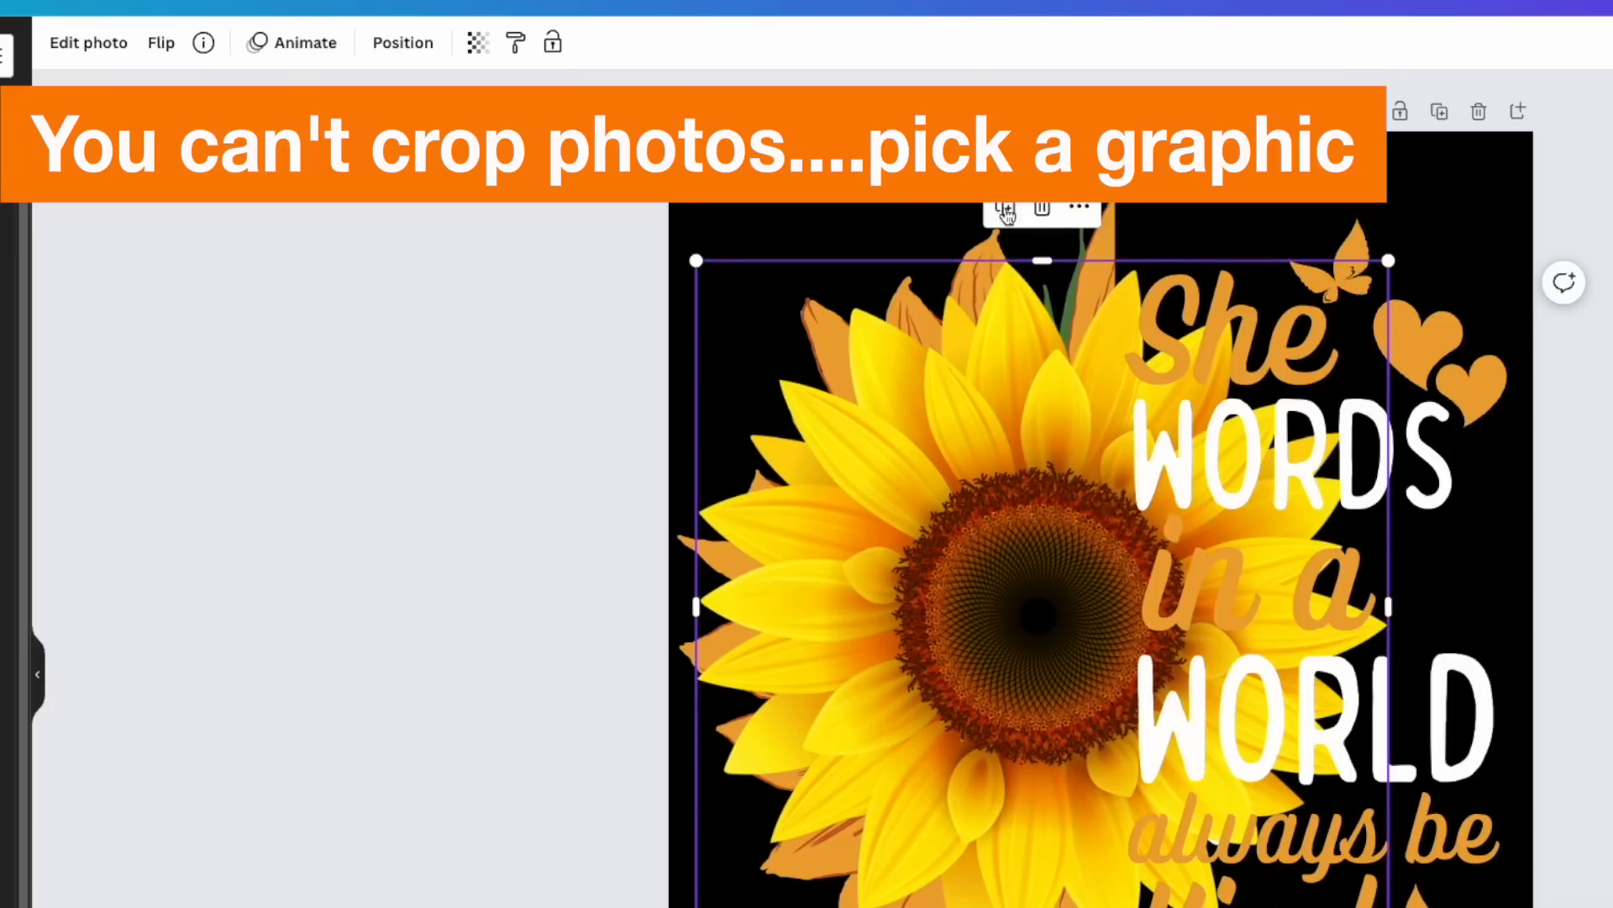
{"action": "key", "text": "Delete"}
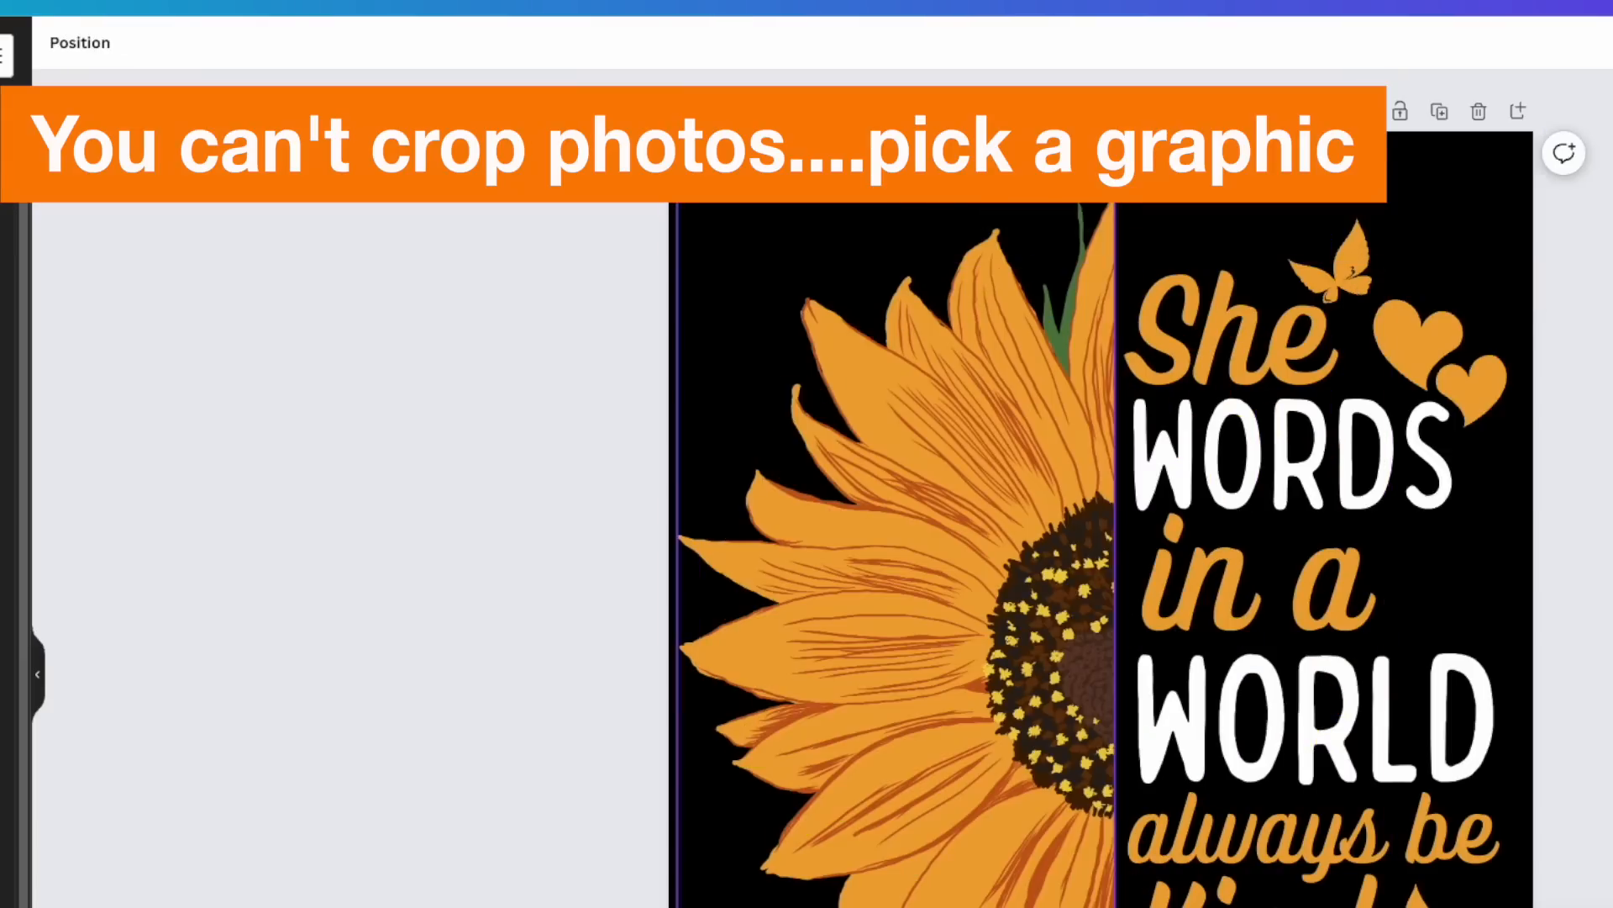
- Add the yellow sunflower graphic with the dark center to page 1 and crop it to its left half
{"action": "left_click", "coordinate": [236, 618]}
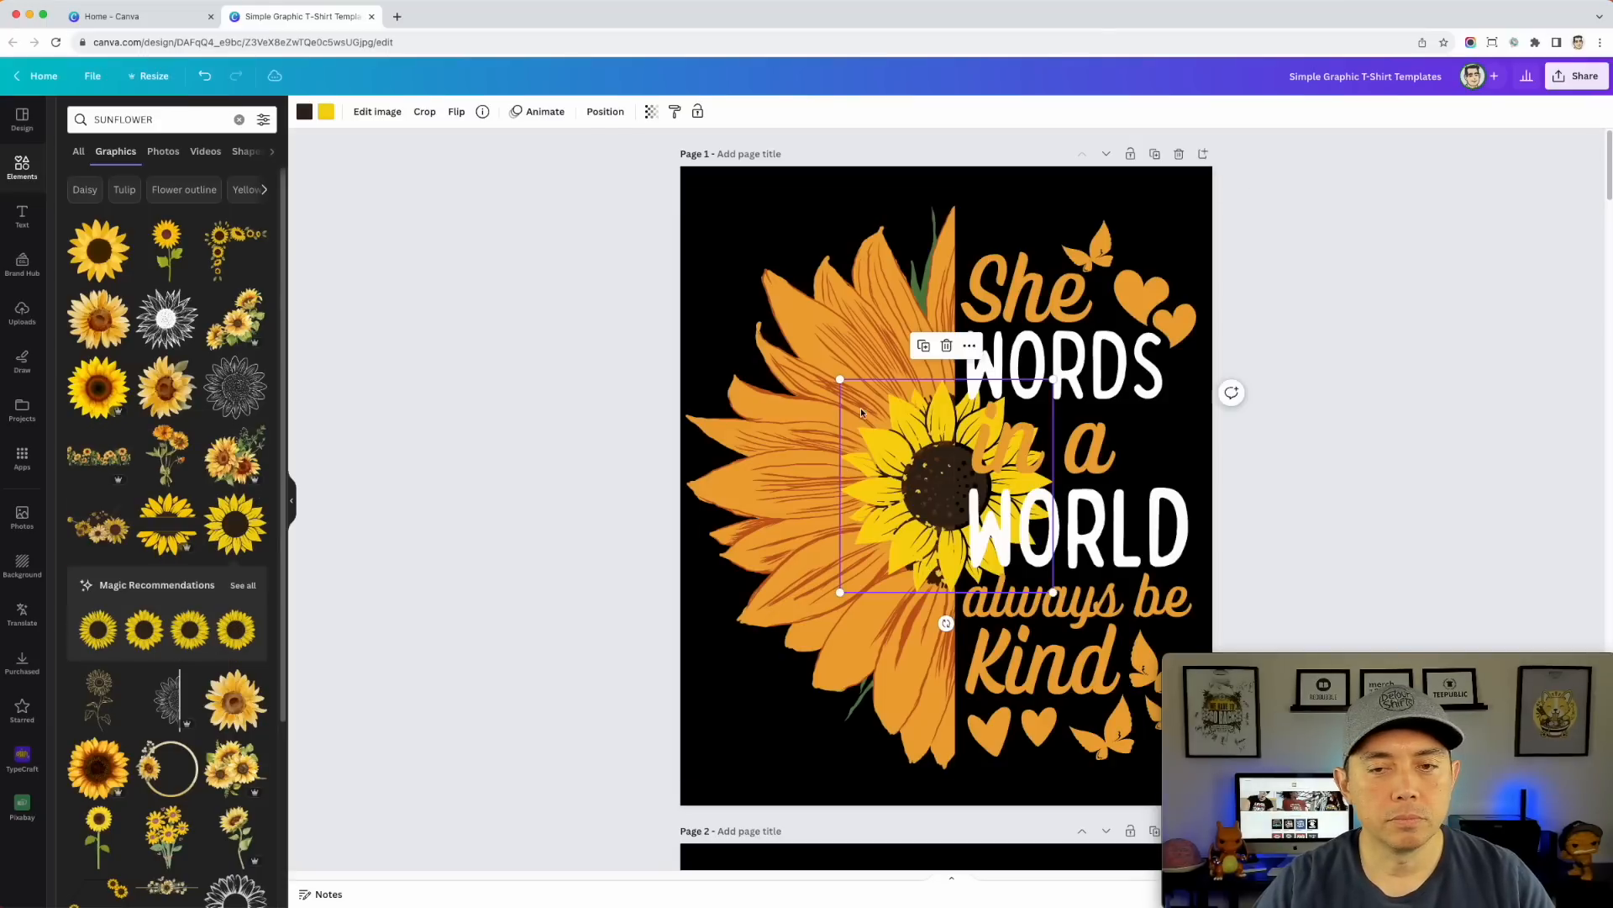
{"action": "left_click_drag", "start_coordinate": [887, 434], "coordinate": [787, 279]}
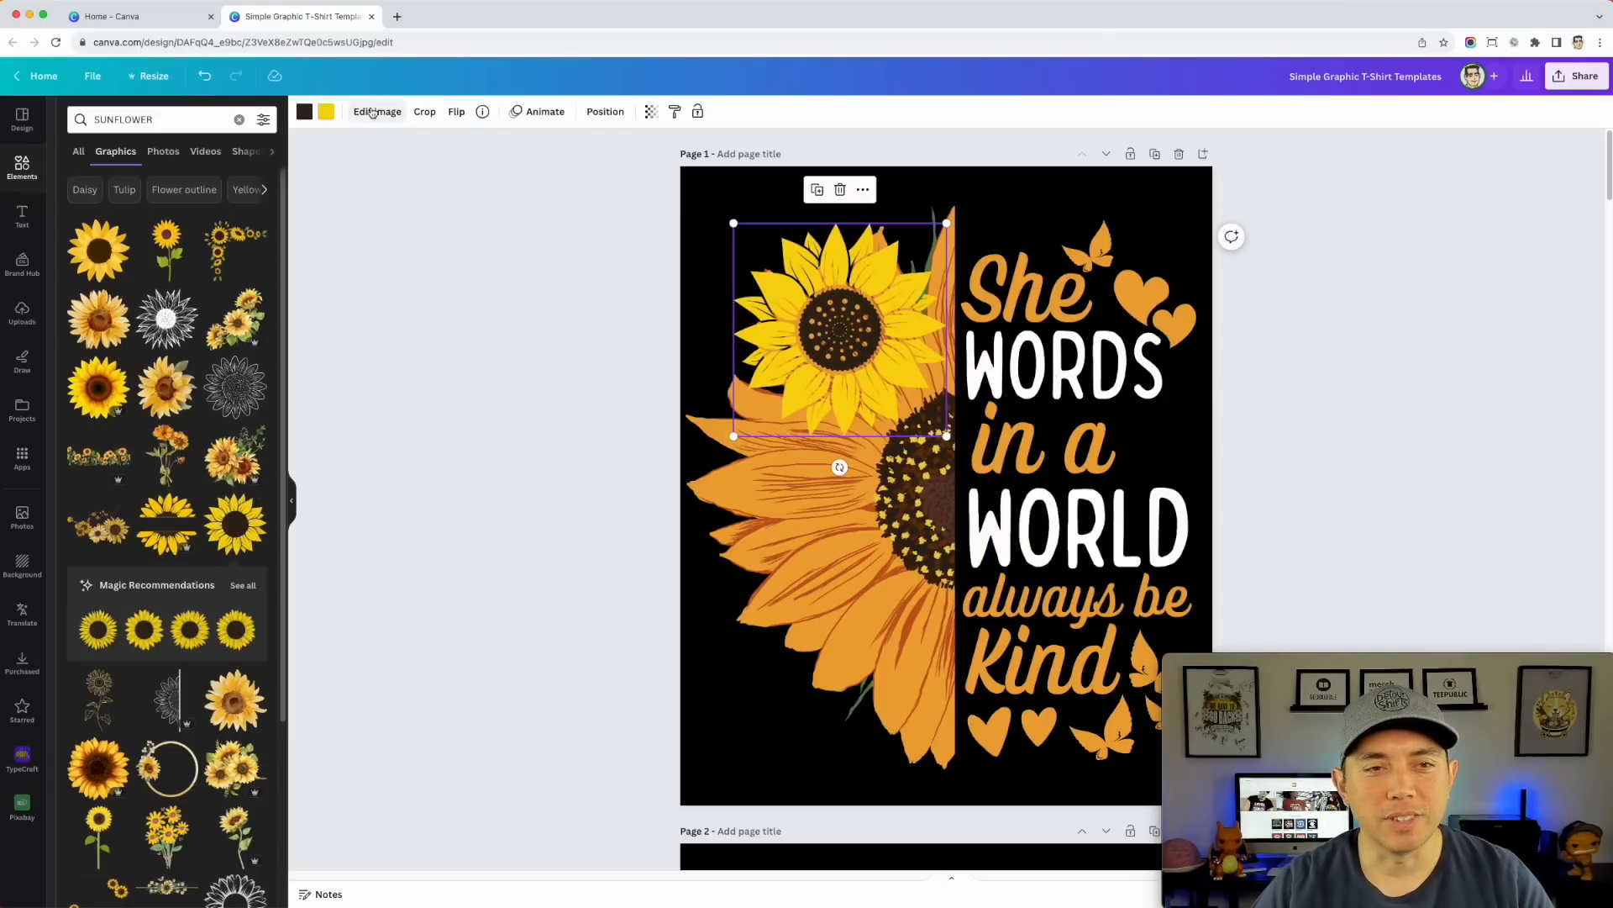
{"action": "left_click", "coordinate": [425, 111]}
{"action": "left_click_drag", "start_coordinate": [1526, 267], "coordinate": [1352, 252]}
{"action": "key", "text": "Return"}
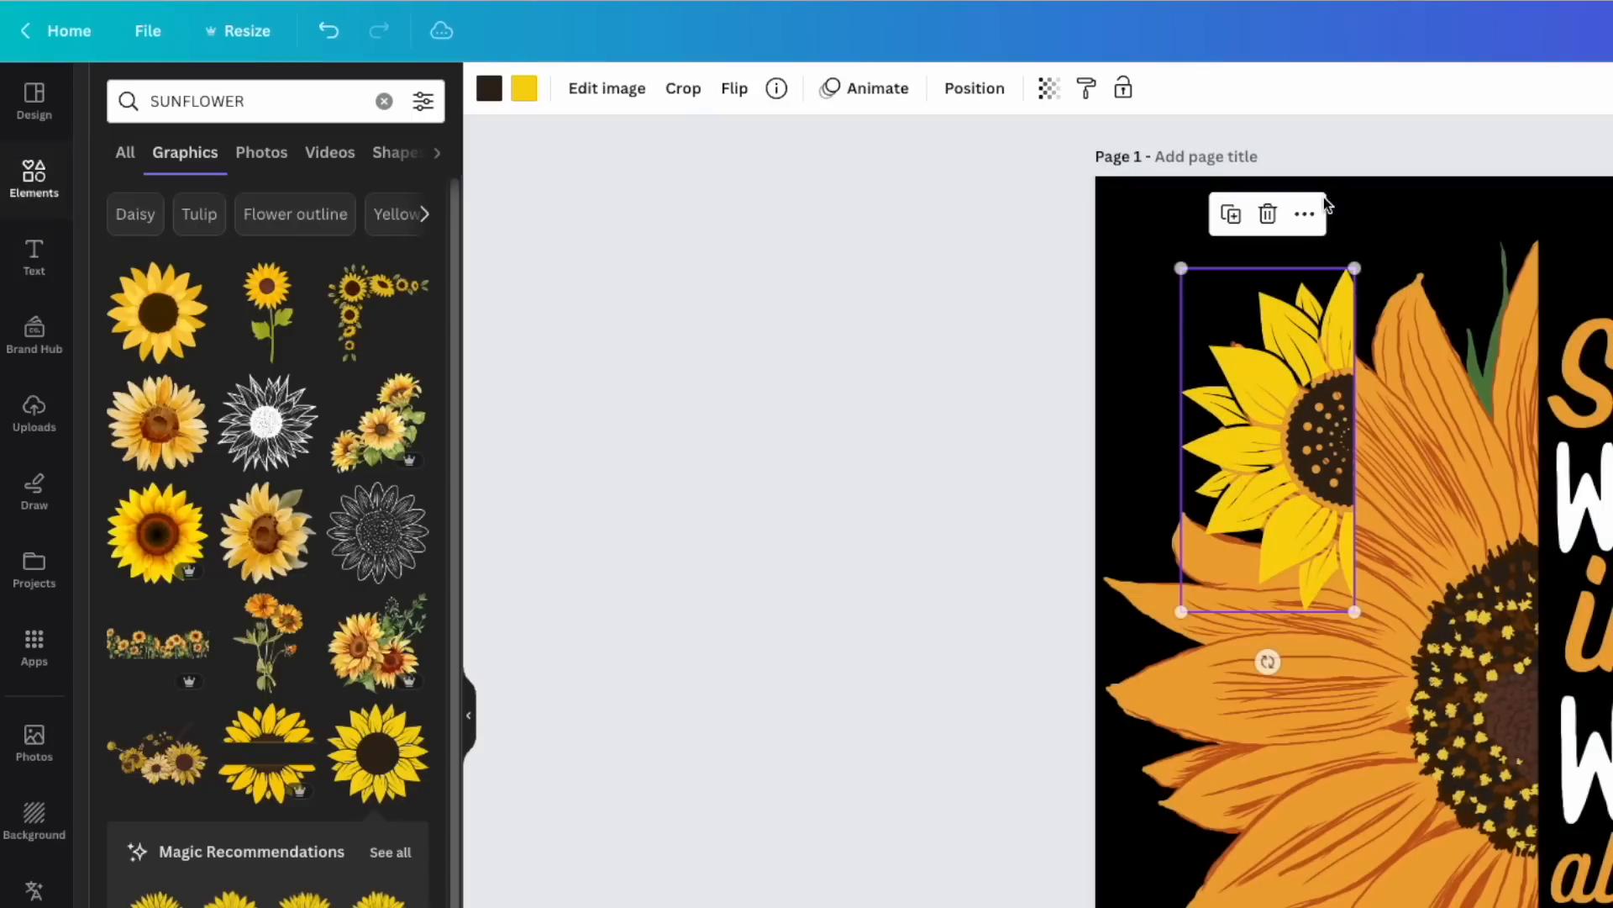
- Enlarge the cropped yellow half sunflower to nearly the page height and position it over the existing orange half sunflower
{"action": "left_click_drag", "start_coordinate": [1350, 605], "coordinate": [1612, 907]}
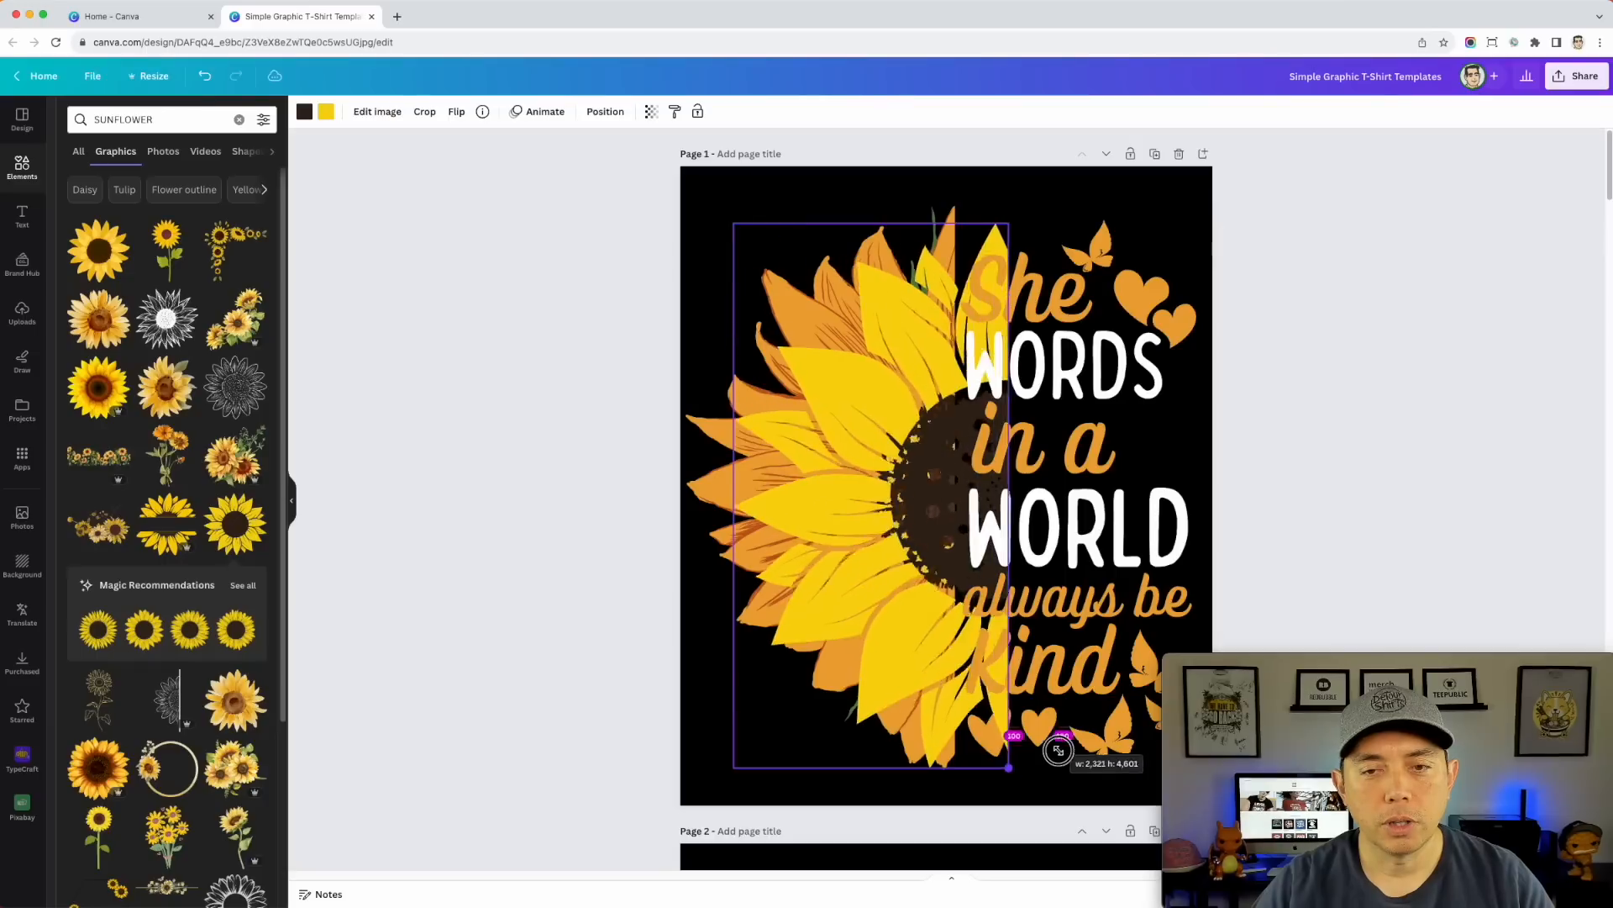
{"action": "left_click_drag", "start_coordinate": [1058, 750], "coordinate": [1069, 773]}
{"action": "mouse_move", "coordinate": [852, 514]}
{"action": "left_mouse_down"}
{"action": "mouse_move", "coordinate": [771, 479]}
{"action": "mouse_move", "coordinate": [791, 494]}
{"action": "left_mouse_up"}
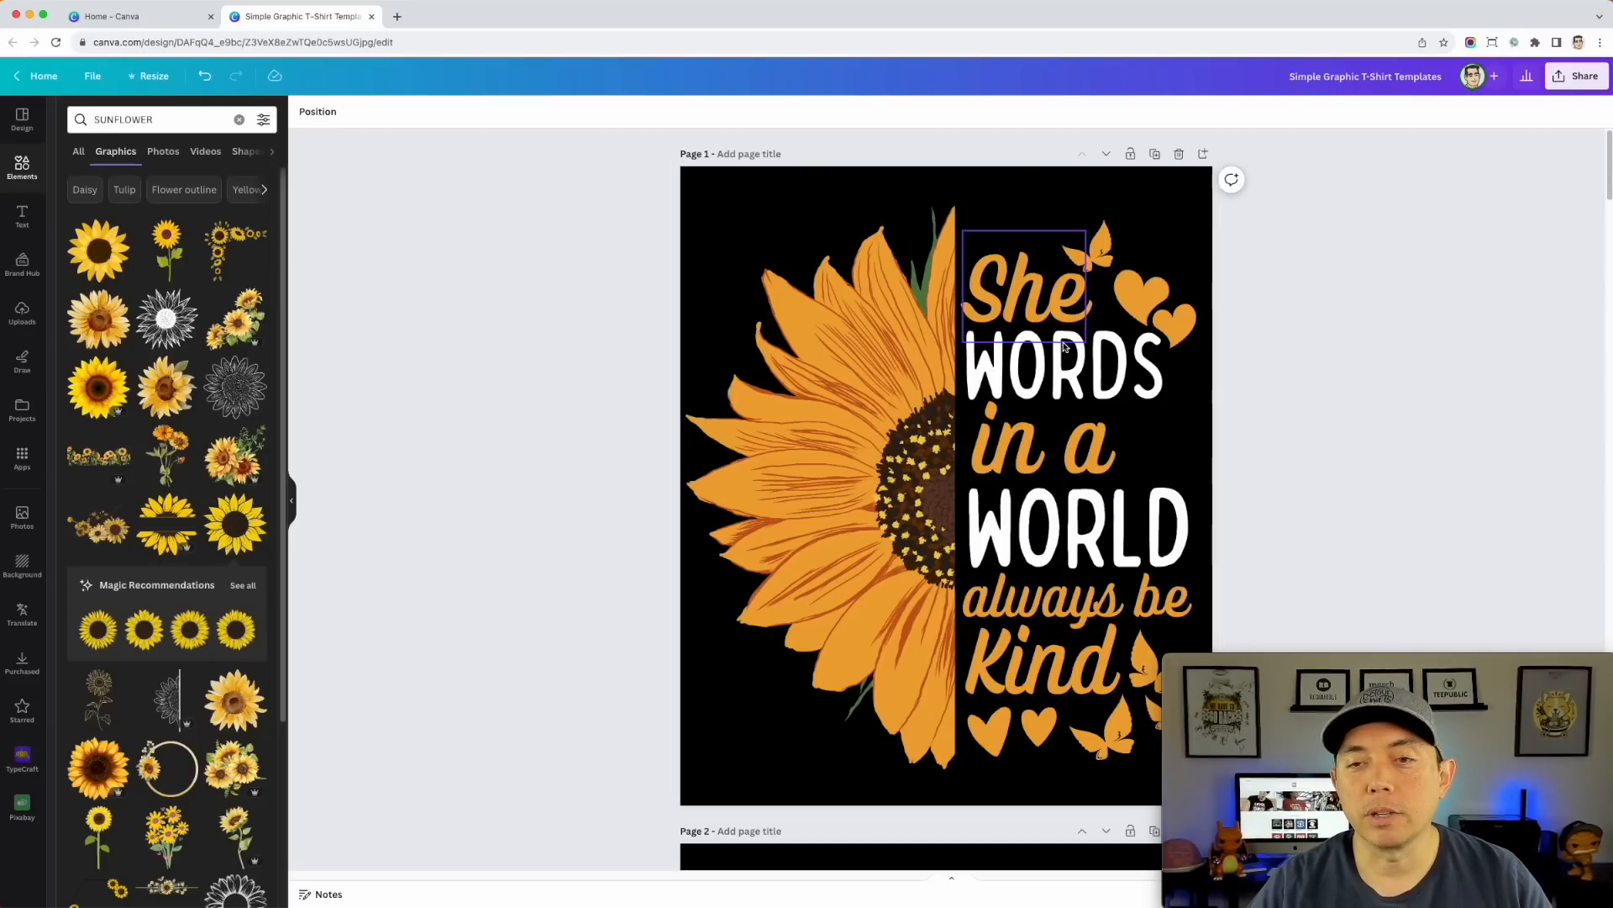
- Add the full orange sunflower graphic to page 1, enlarge it over the existing half flower, and delete it again
{"action": "left_click", "coordinate": [1042, 311]}
{"action": "left_click", "coordinate": [824, 353]}
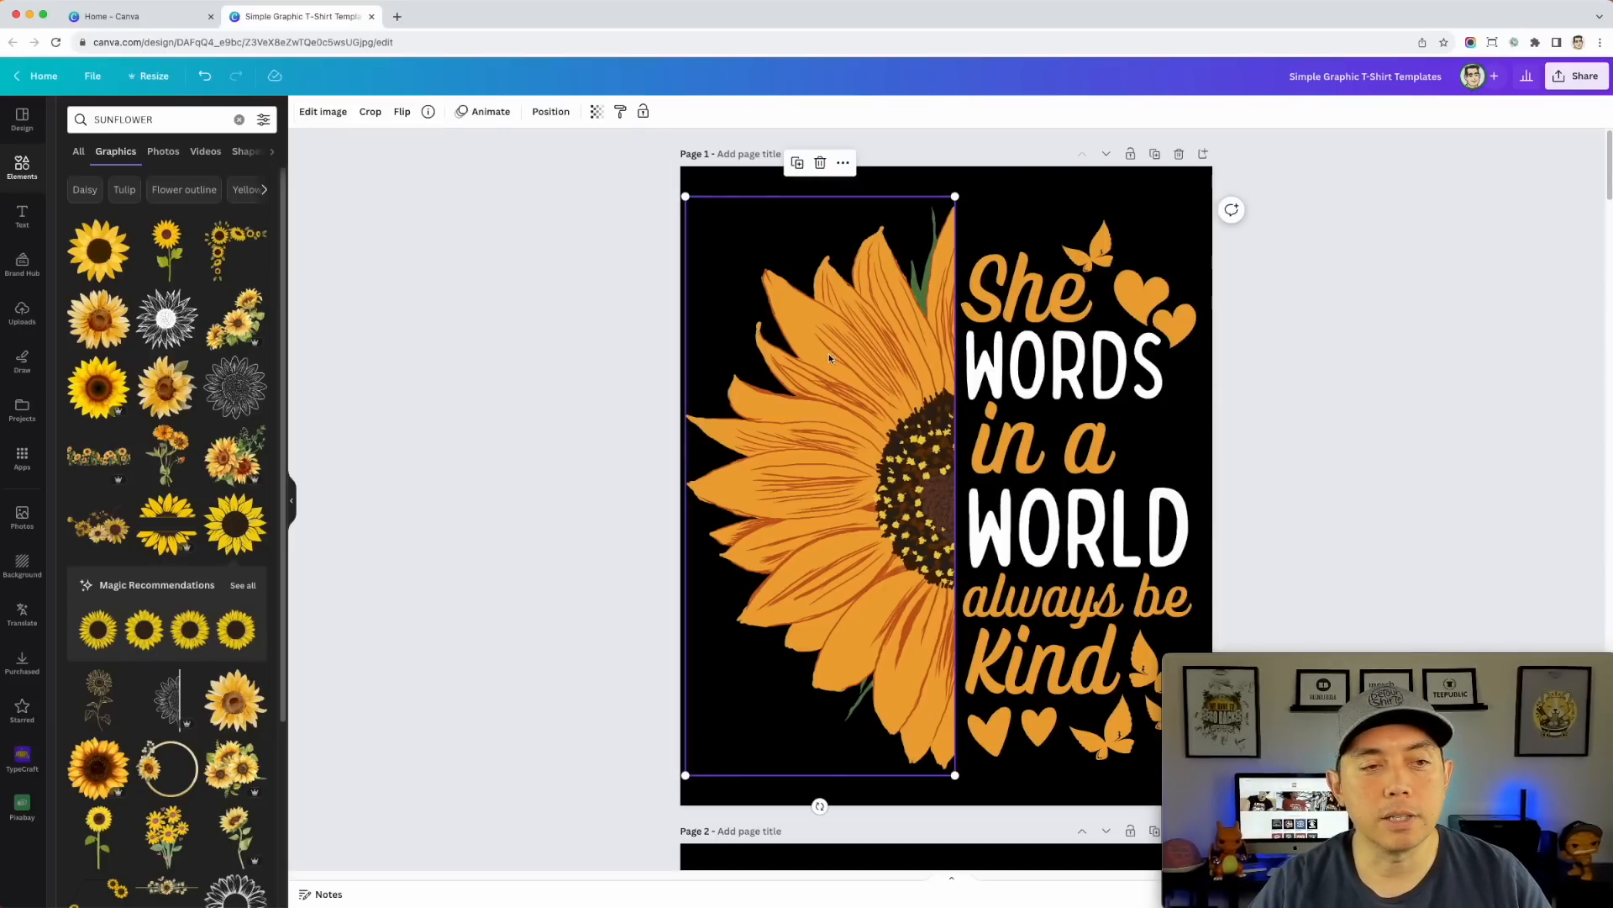
{"action": "scroll", "coordinate": [168, 504], "scroll_direction": "down", "scroll_amount": 10}
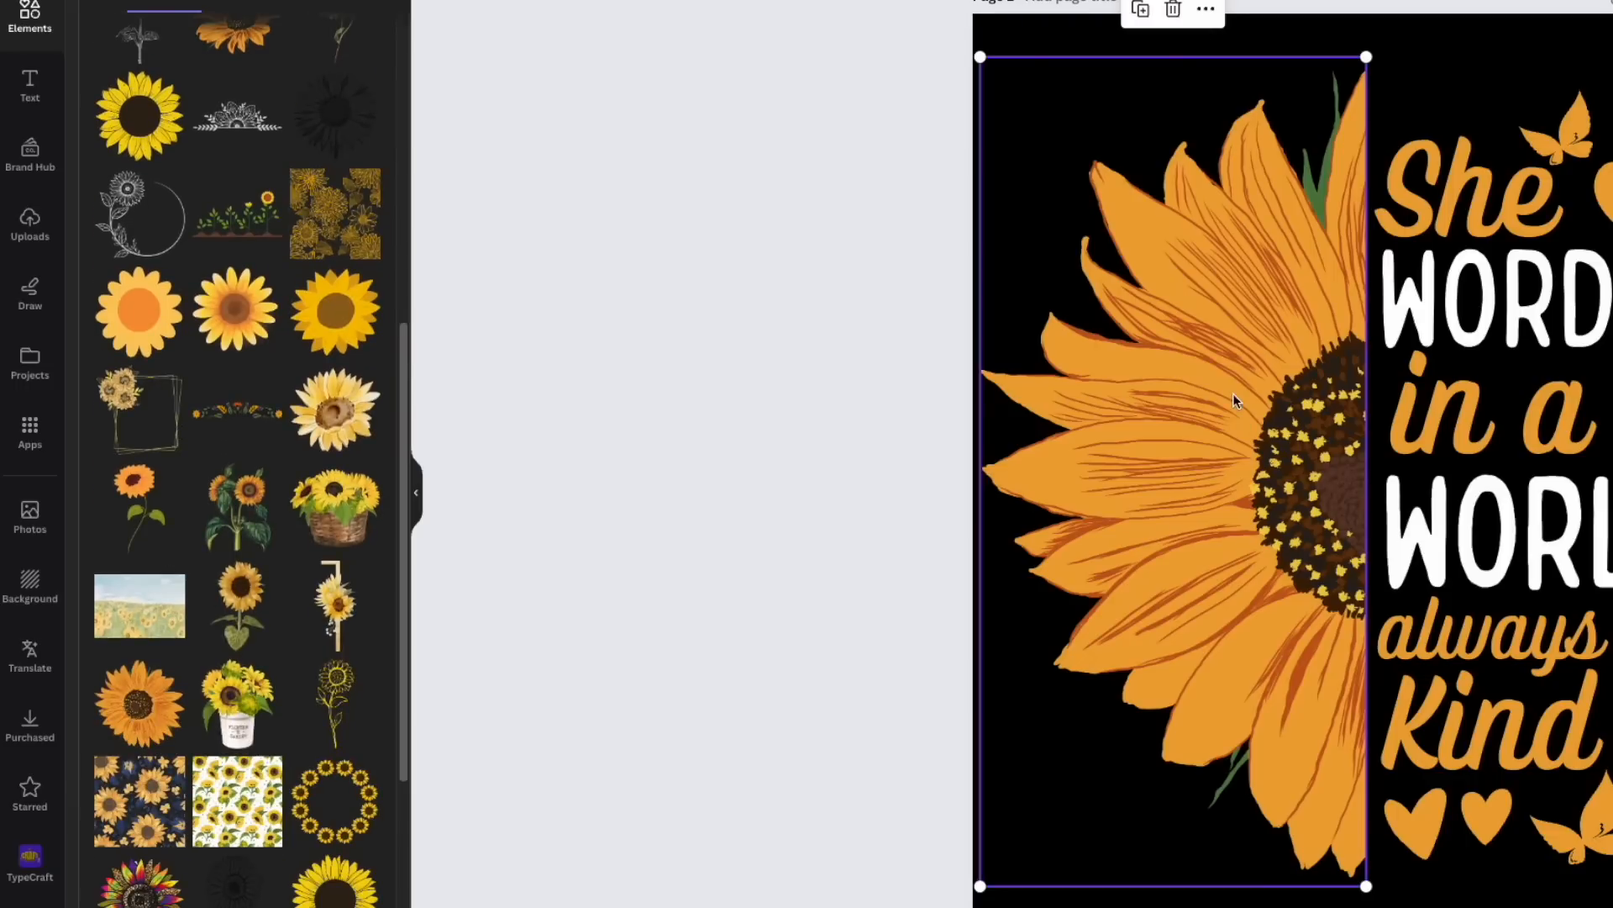
{"action": "left_click", "coordinate": [118, 718]}
{"action": "left_click_drag", "start_coordinate": [1353, 472], "coordinate": [1147, 193]}
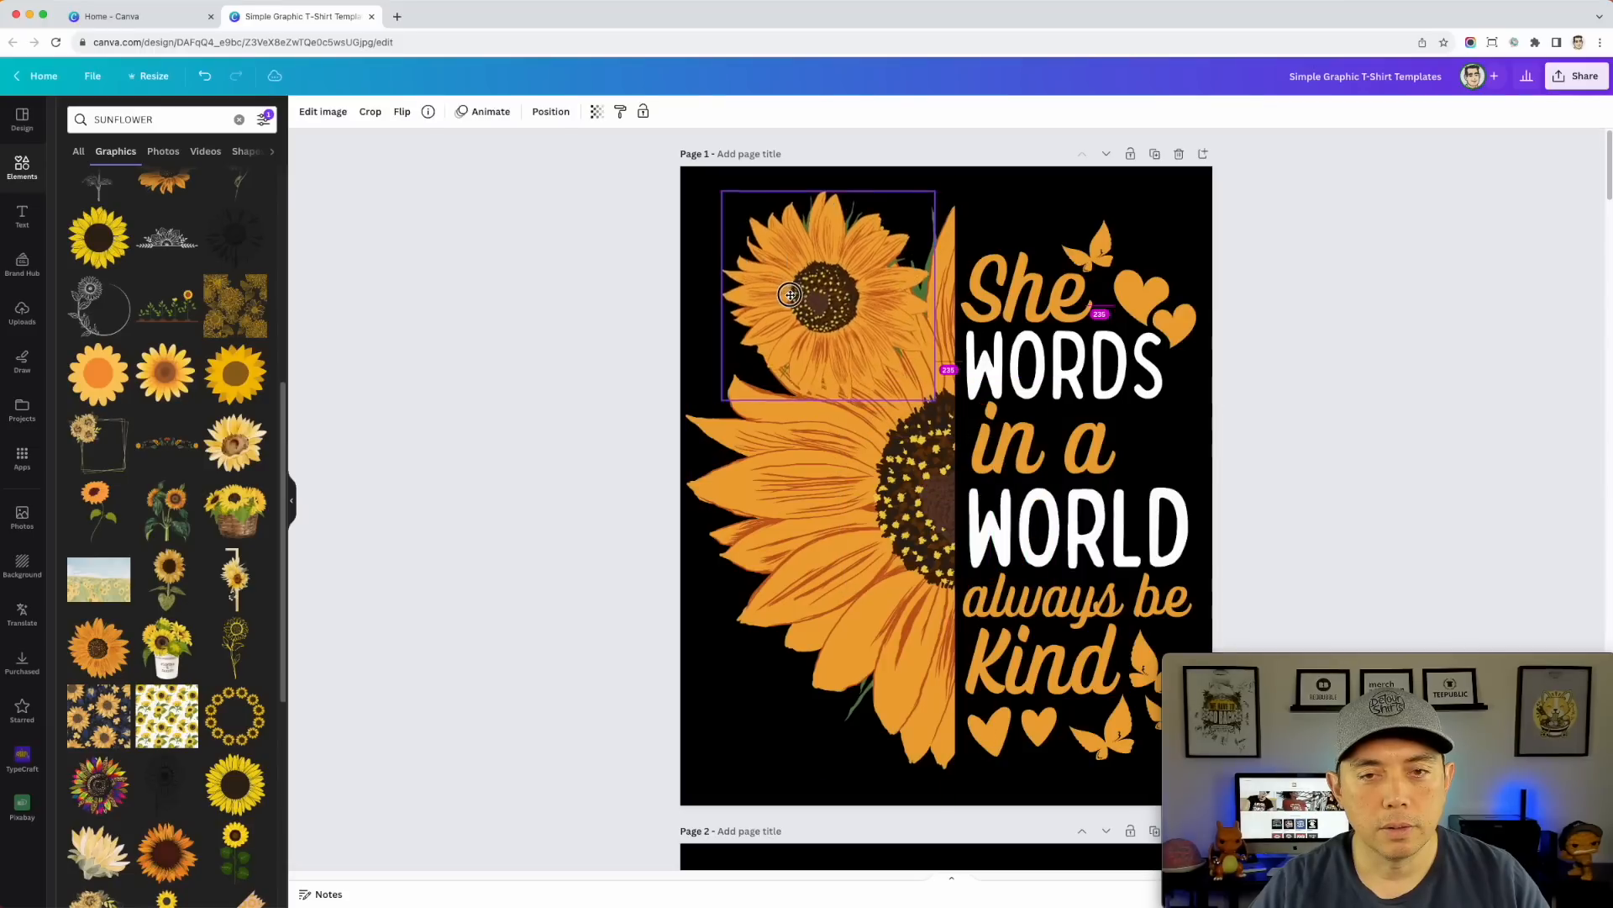
{"action": "left_click_drag", "start_coordinate": [908, 393], "coordinate": [1287, 769]}
{"action": "left_click_drag", "start_coordinate": [869, 474], "coordinate": [790, 447]}
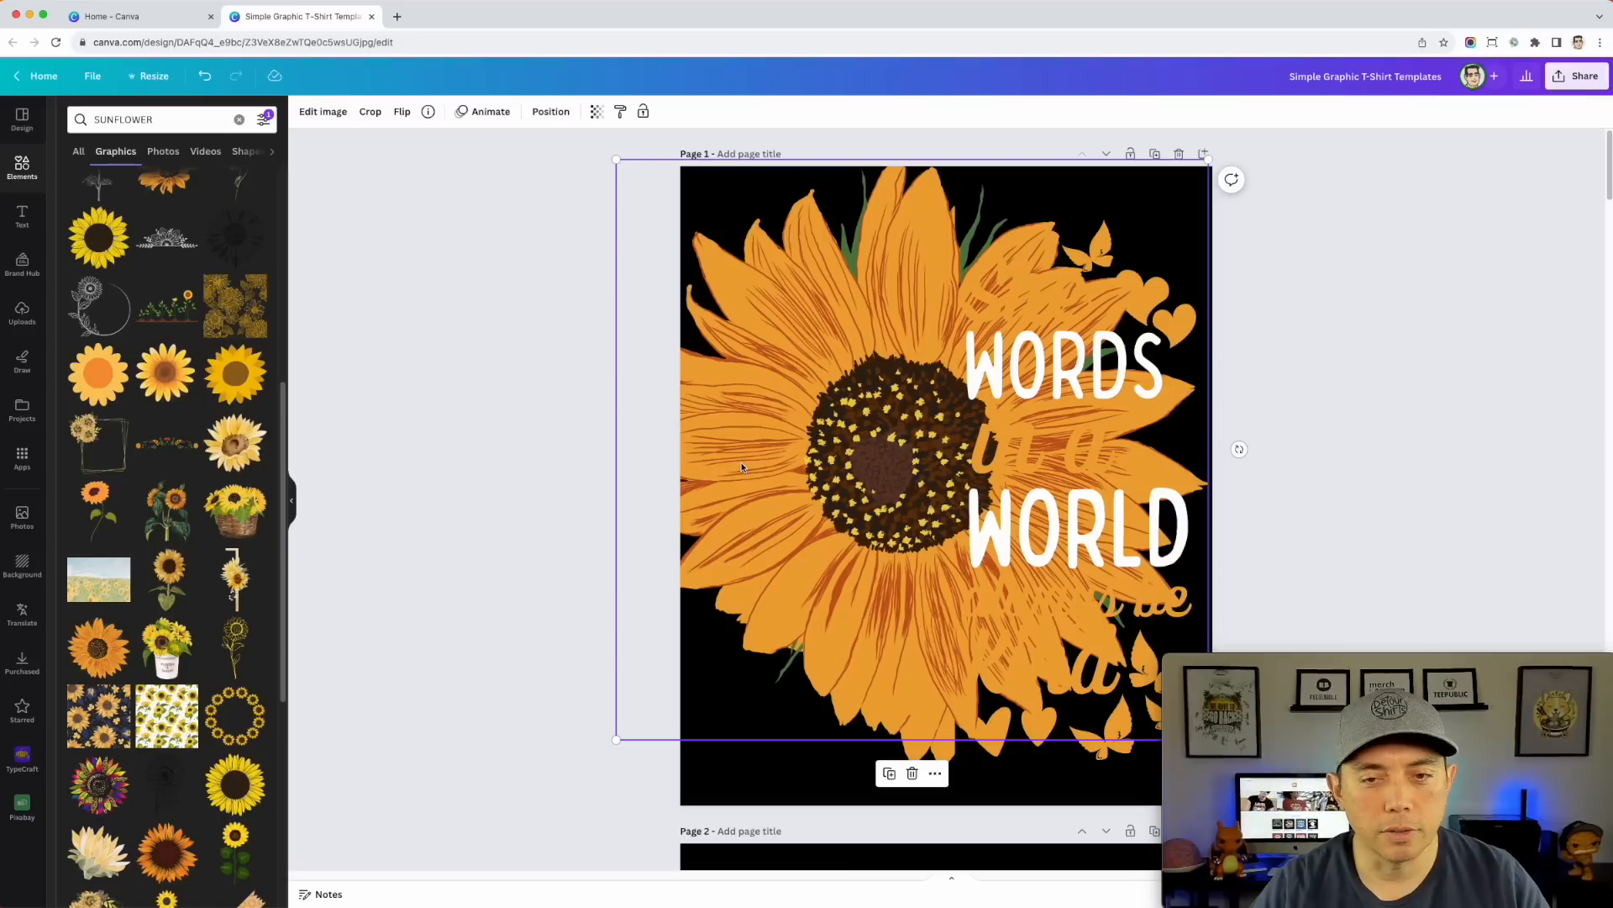
{"action": "key", "text": "Delete"}
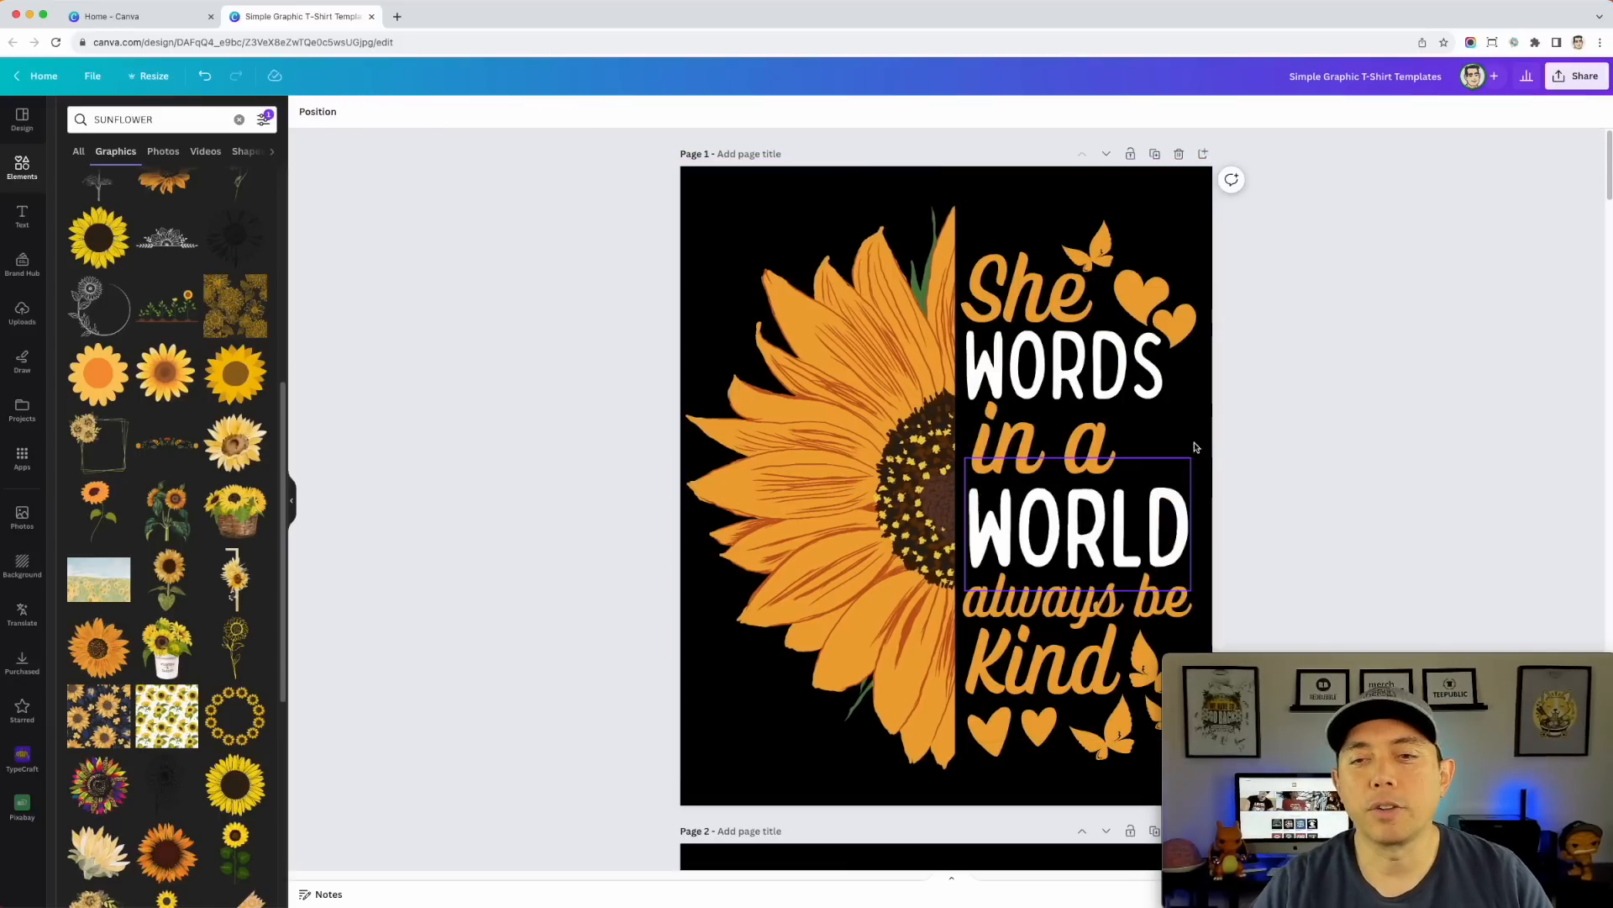
- Inspect which fonts the "WORDS" and "She" texts on page 1 use
{"action": "left_click", "coordinate": [1065, 365]}
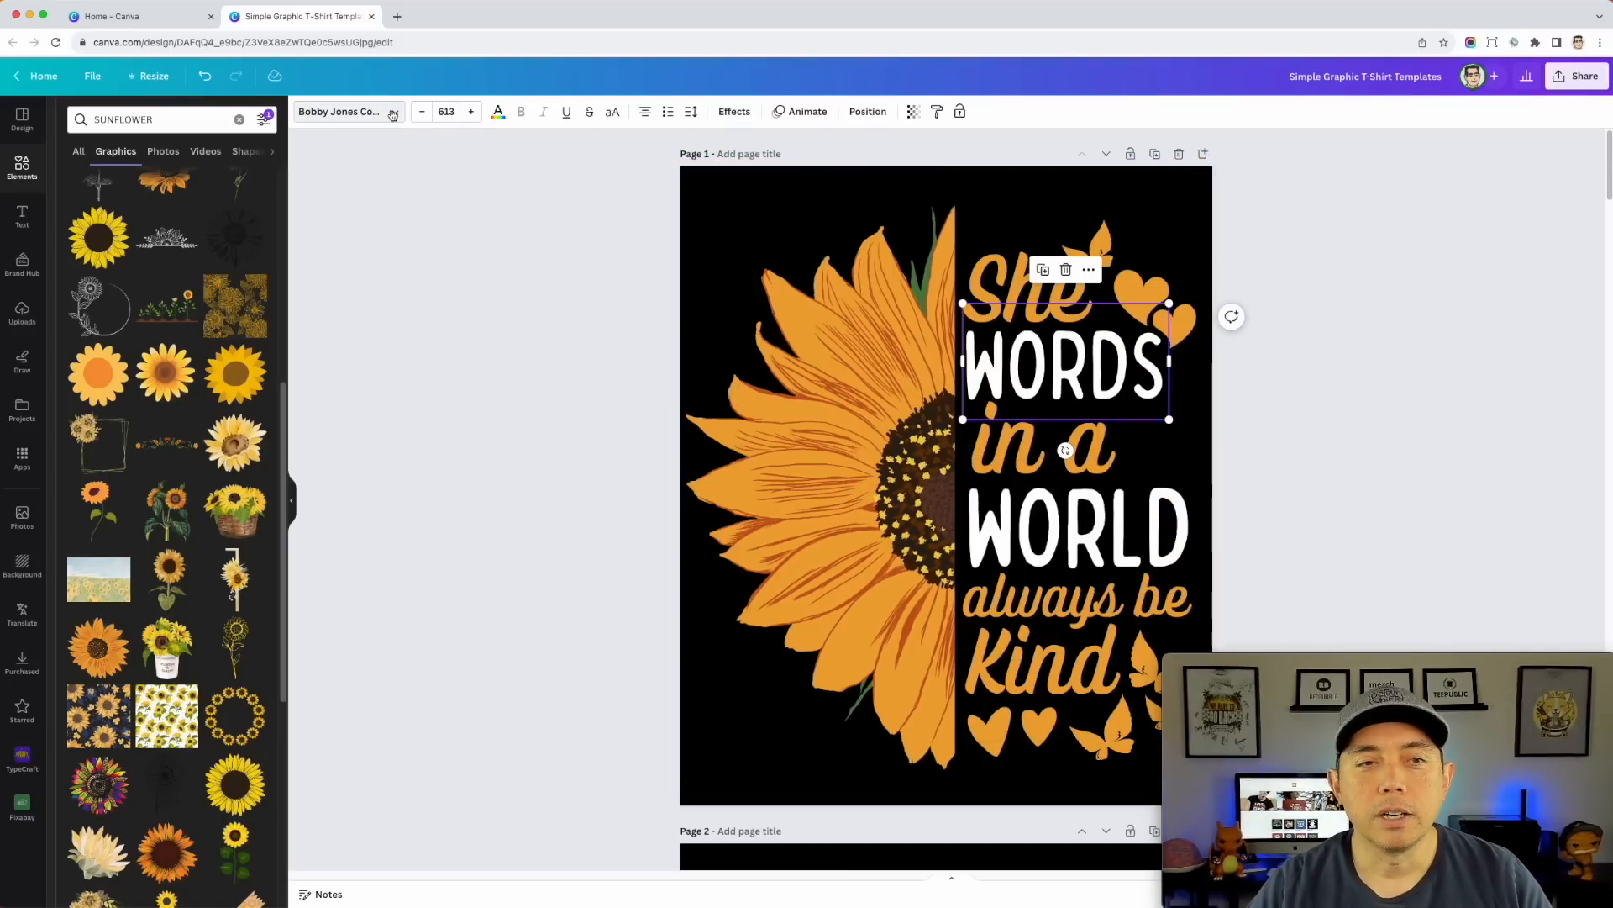
{"action": "left_click", "coordinate": [346, 111]}
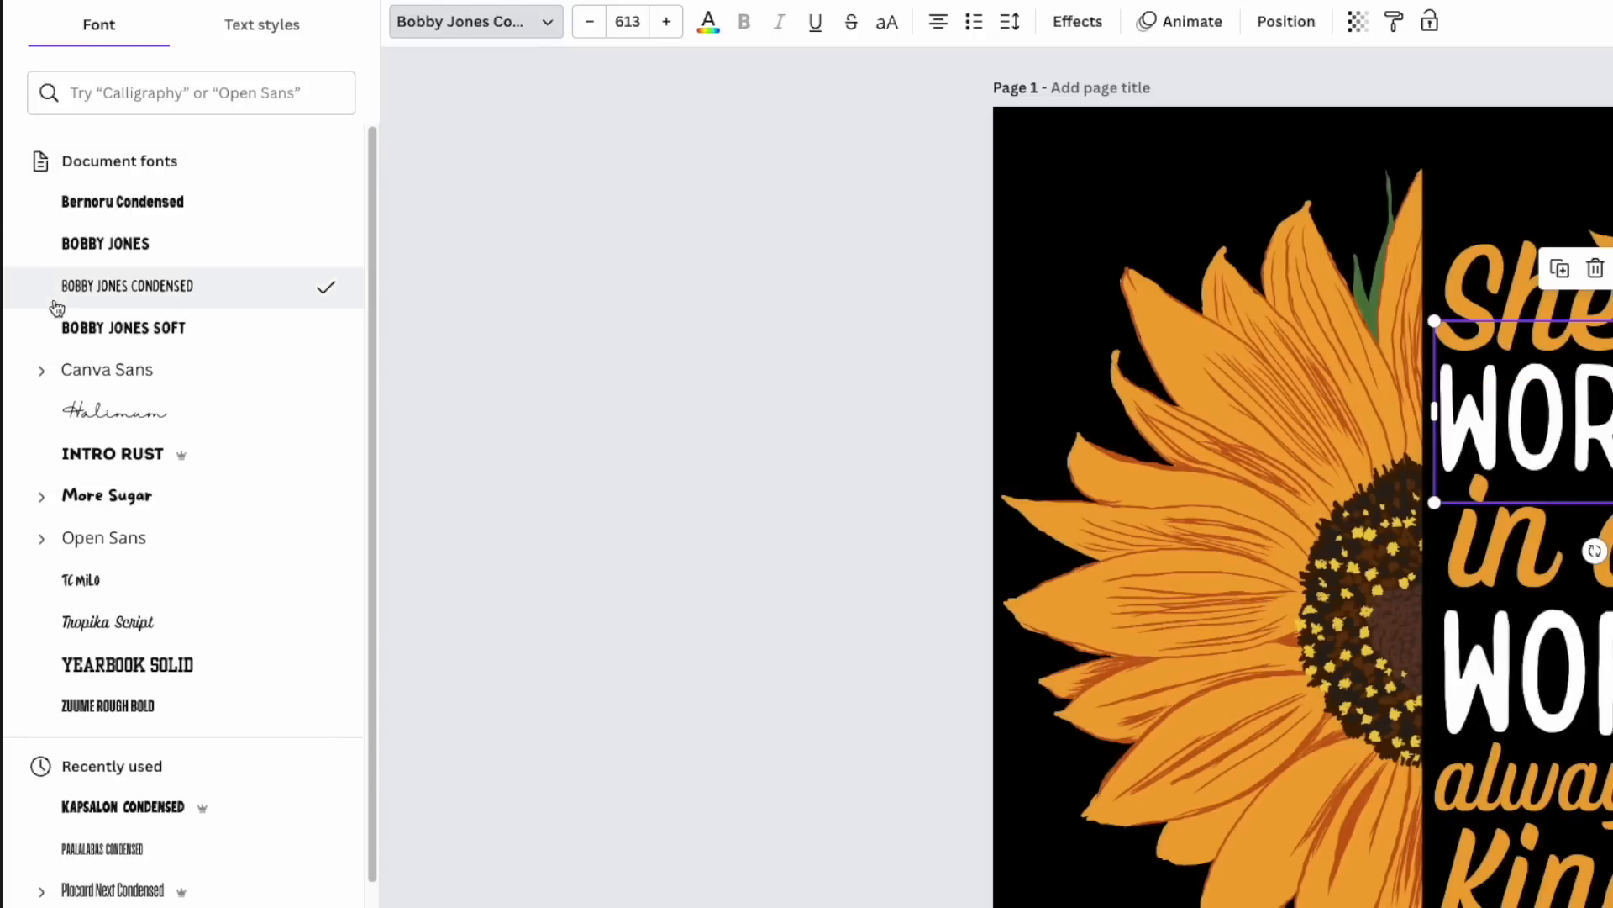
{"action": "left_click", "coordinate": [1474, 282]}
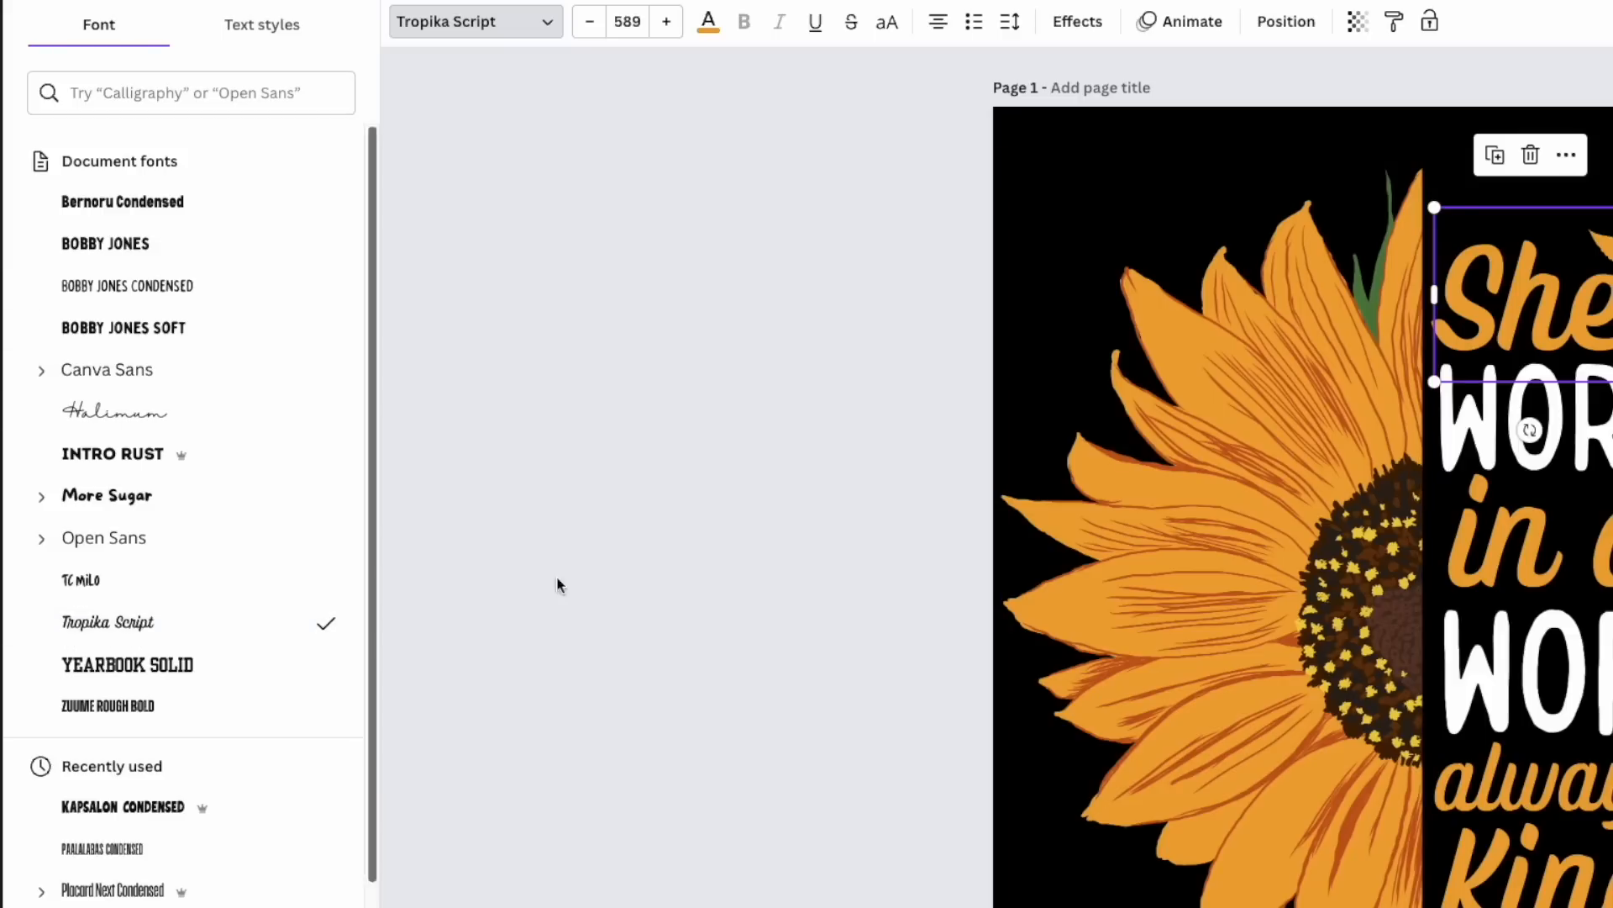
{"action": "left_click", "coordinate": [476, 21]}
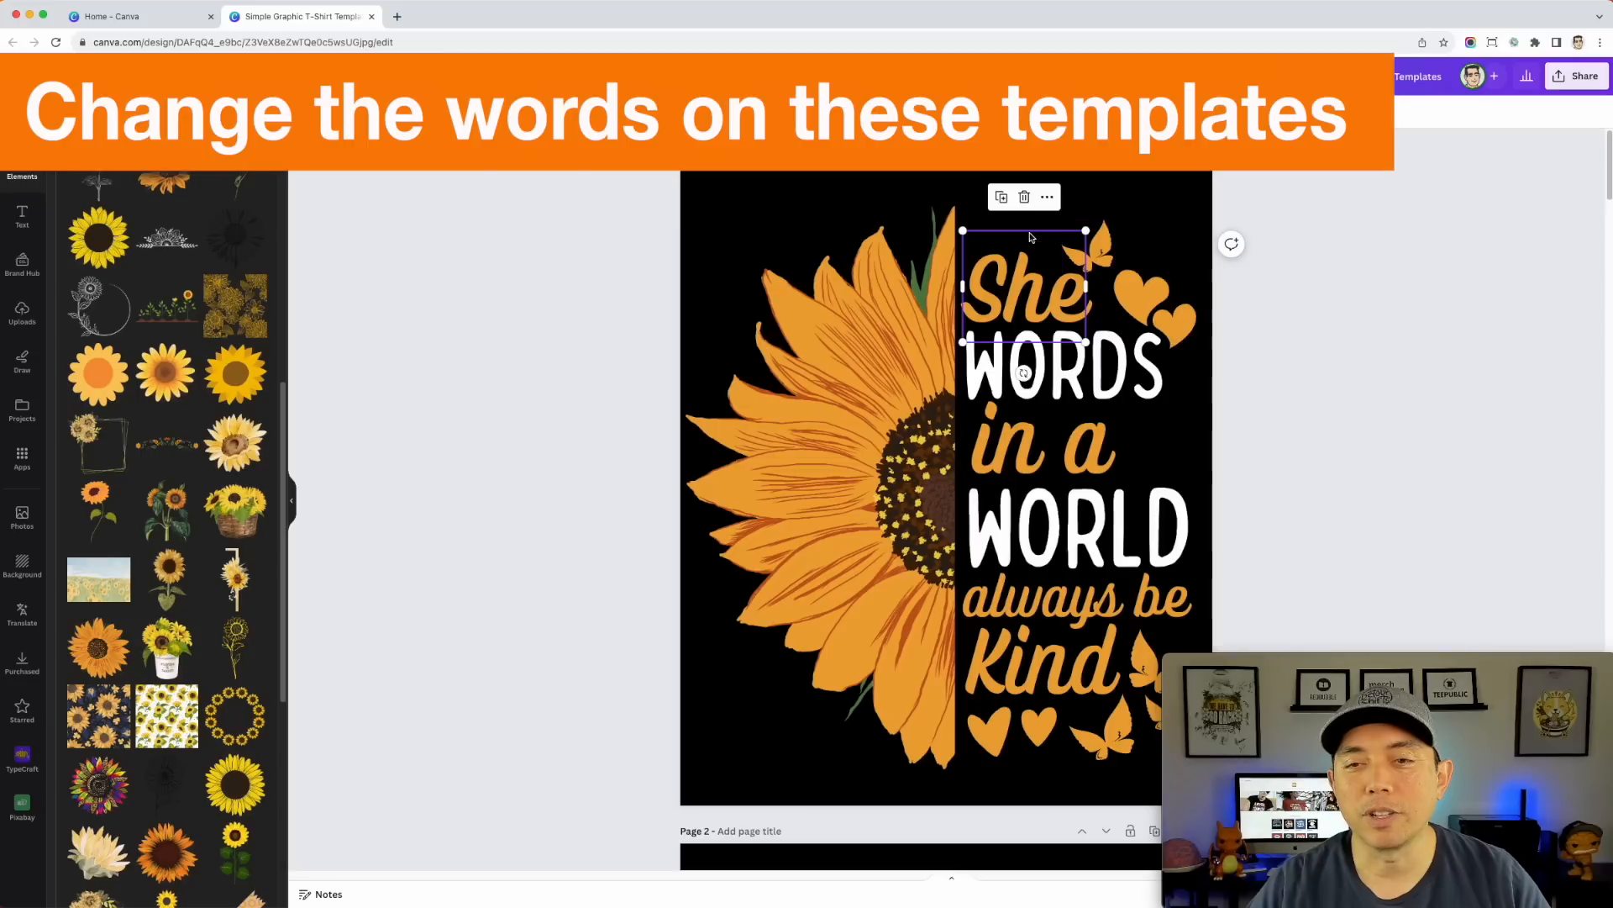
- Move the upper butterfly on page 1 slightly up and left so it sits above the end of "She"
{"action": "left_click", "coordinate": [1106, 244]}
{"action": "left_click_drag", "start_coordinate": [1107, 244], "coordinate": [1084, 230]}
{"action": "left_click", "coordinate": [1329, 256]}
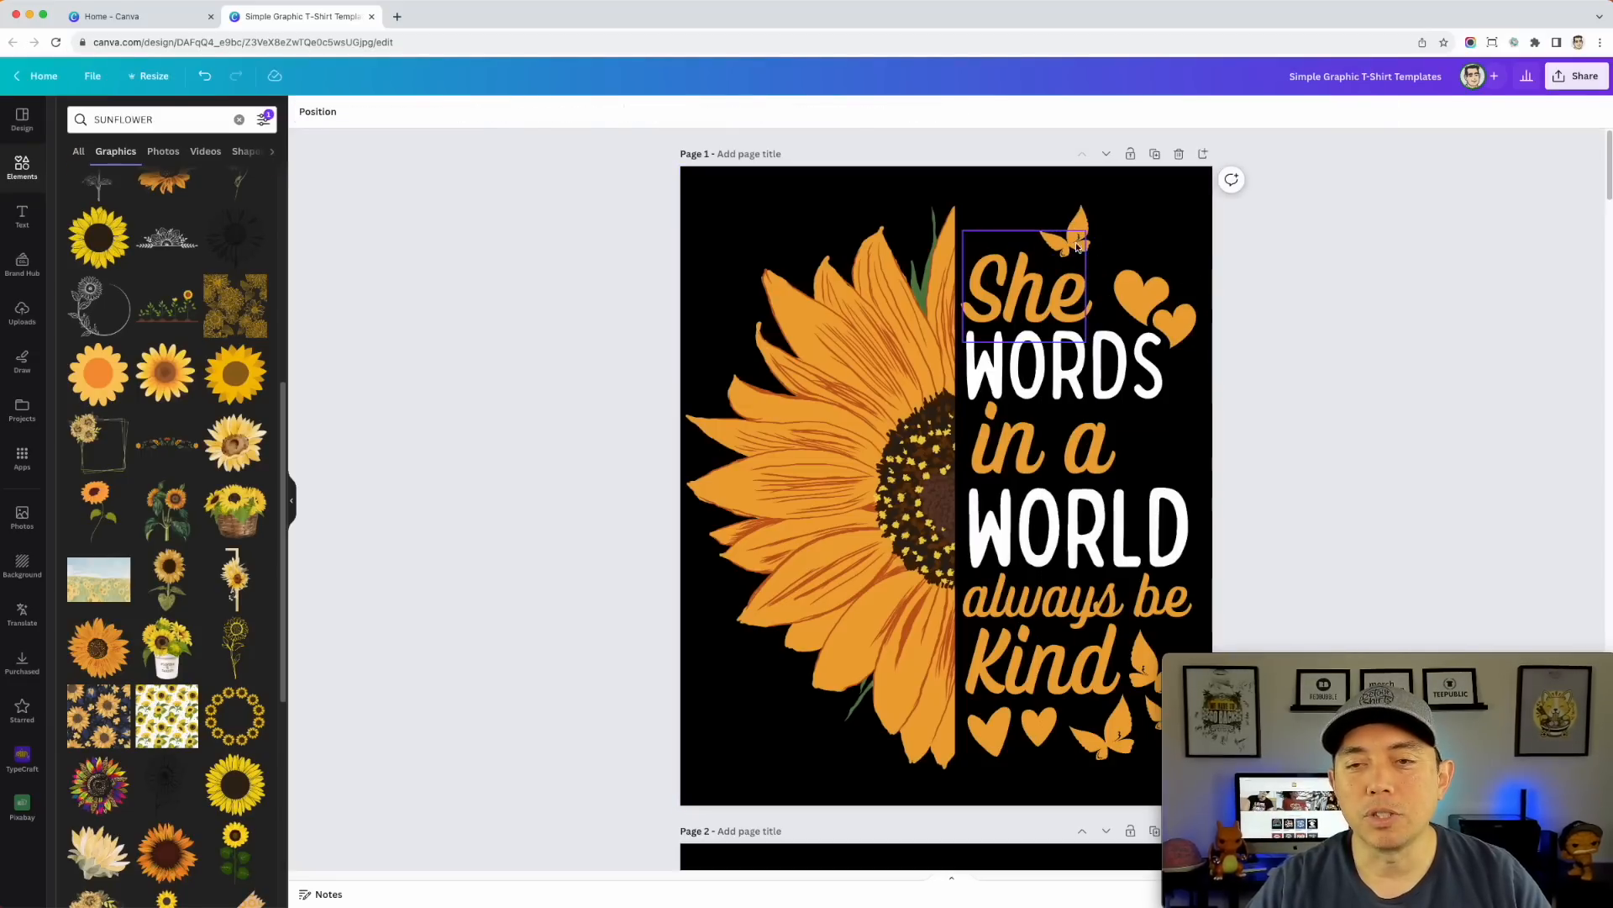
{"action": "scroll", "coordinate": [1202, 505], "scroll_direction": "down", "scroll_amount": 3}
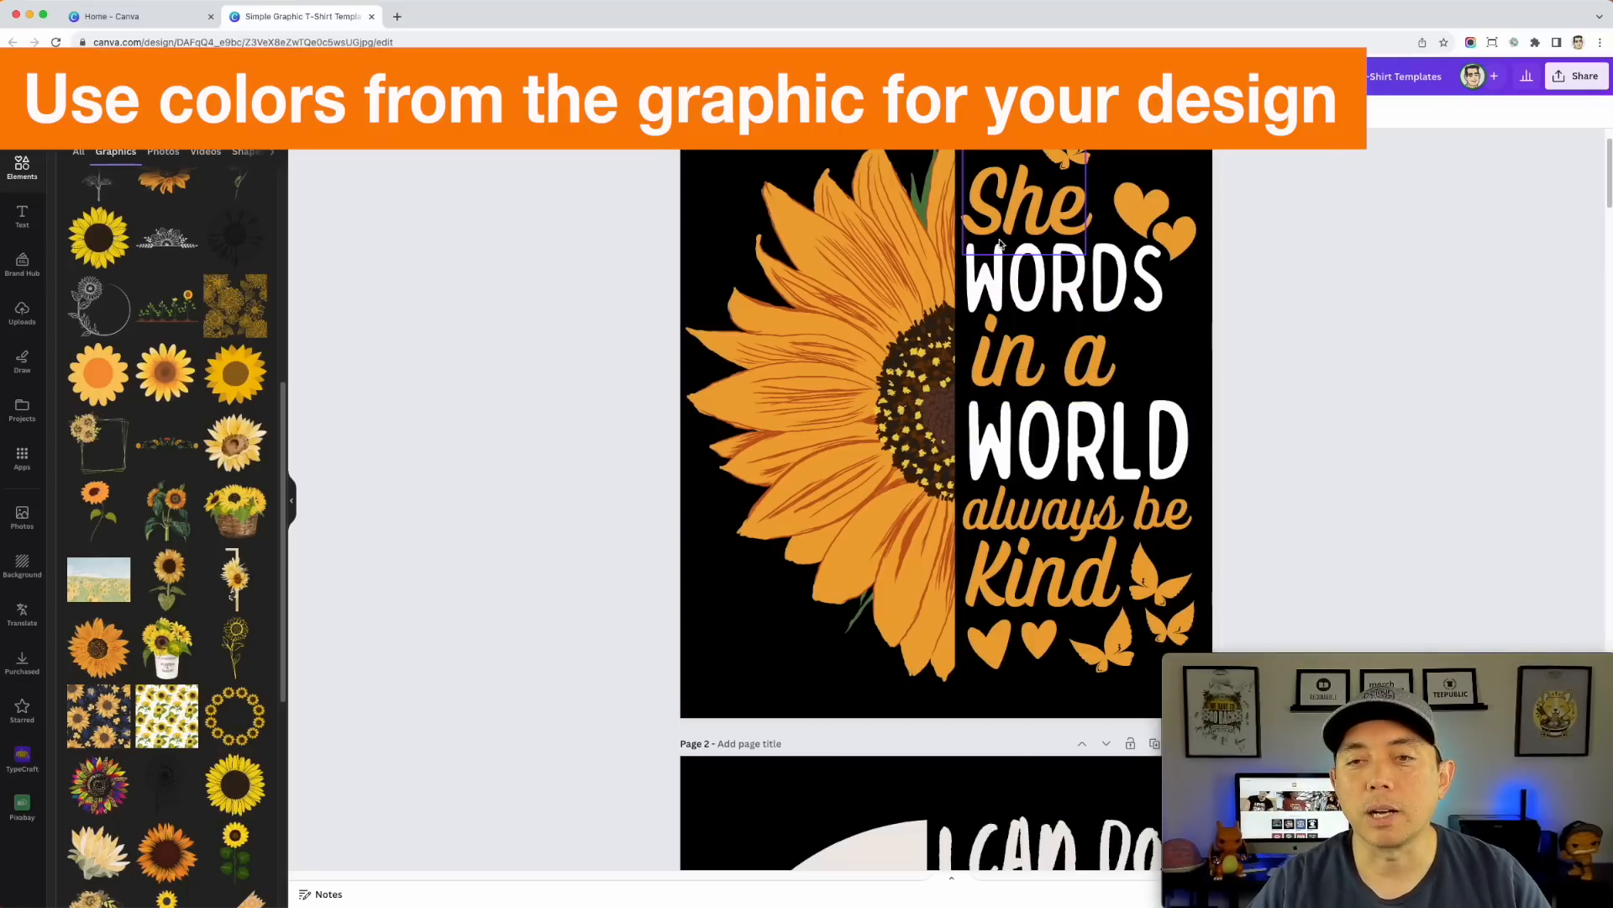
{"action": "left_click", "coordinate": [1075, 206]}
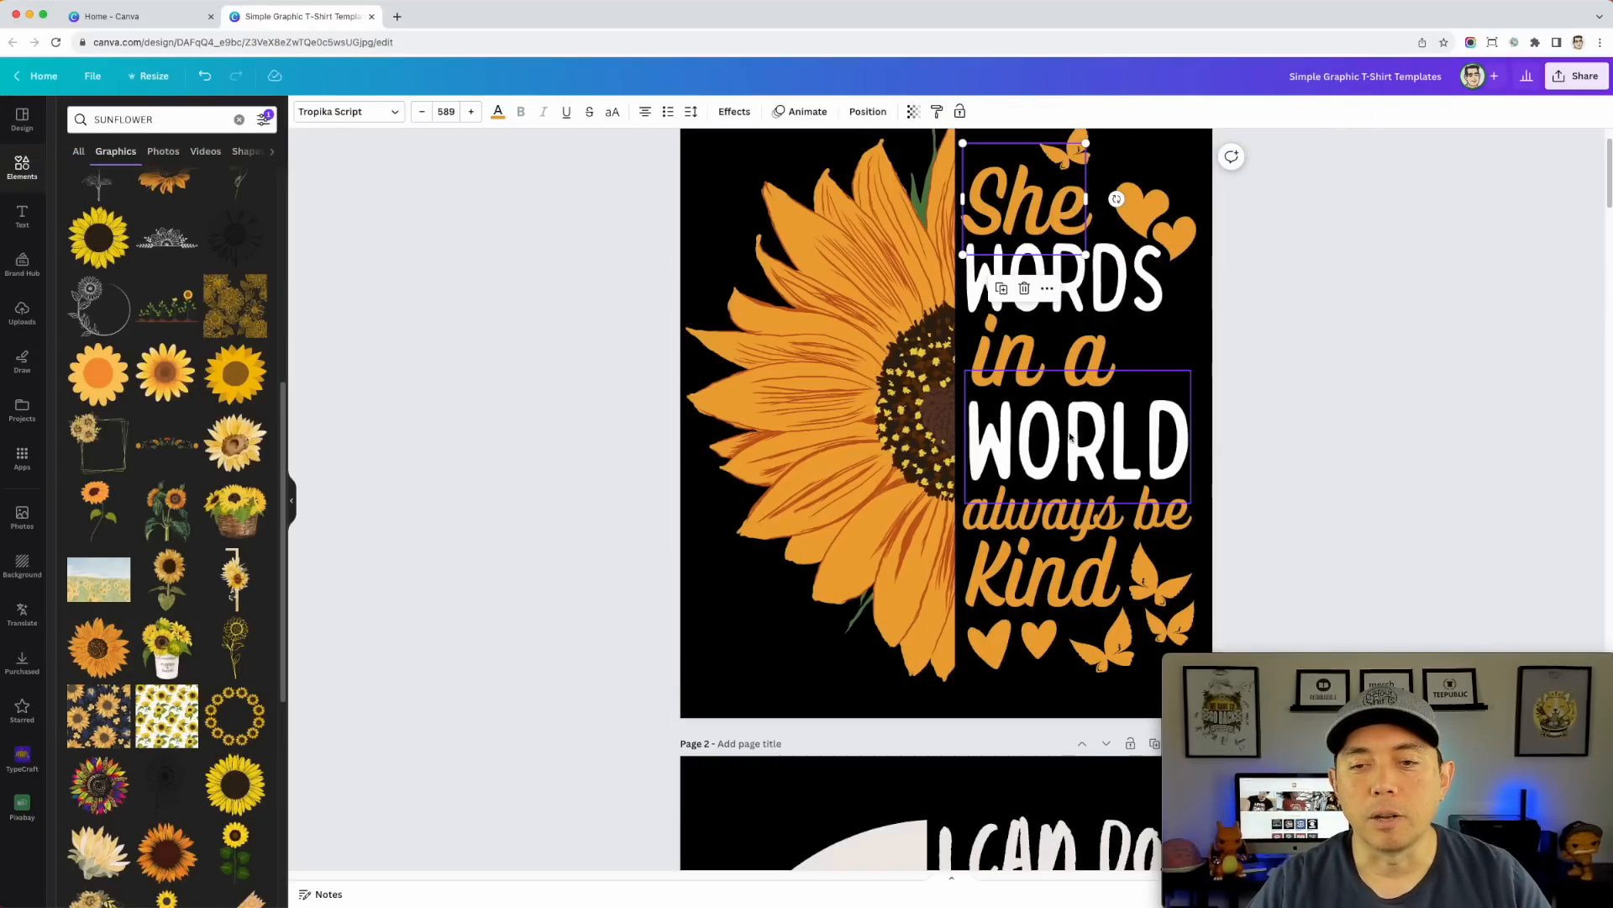
{"action": "scroll", "coordinate": [1340, 369], "scroll_direction": "up", "scroll_amount": 2}
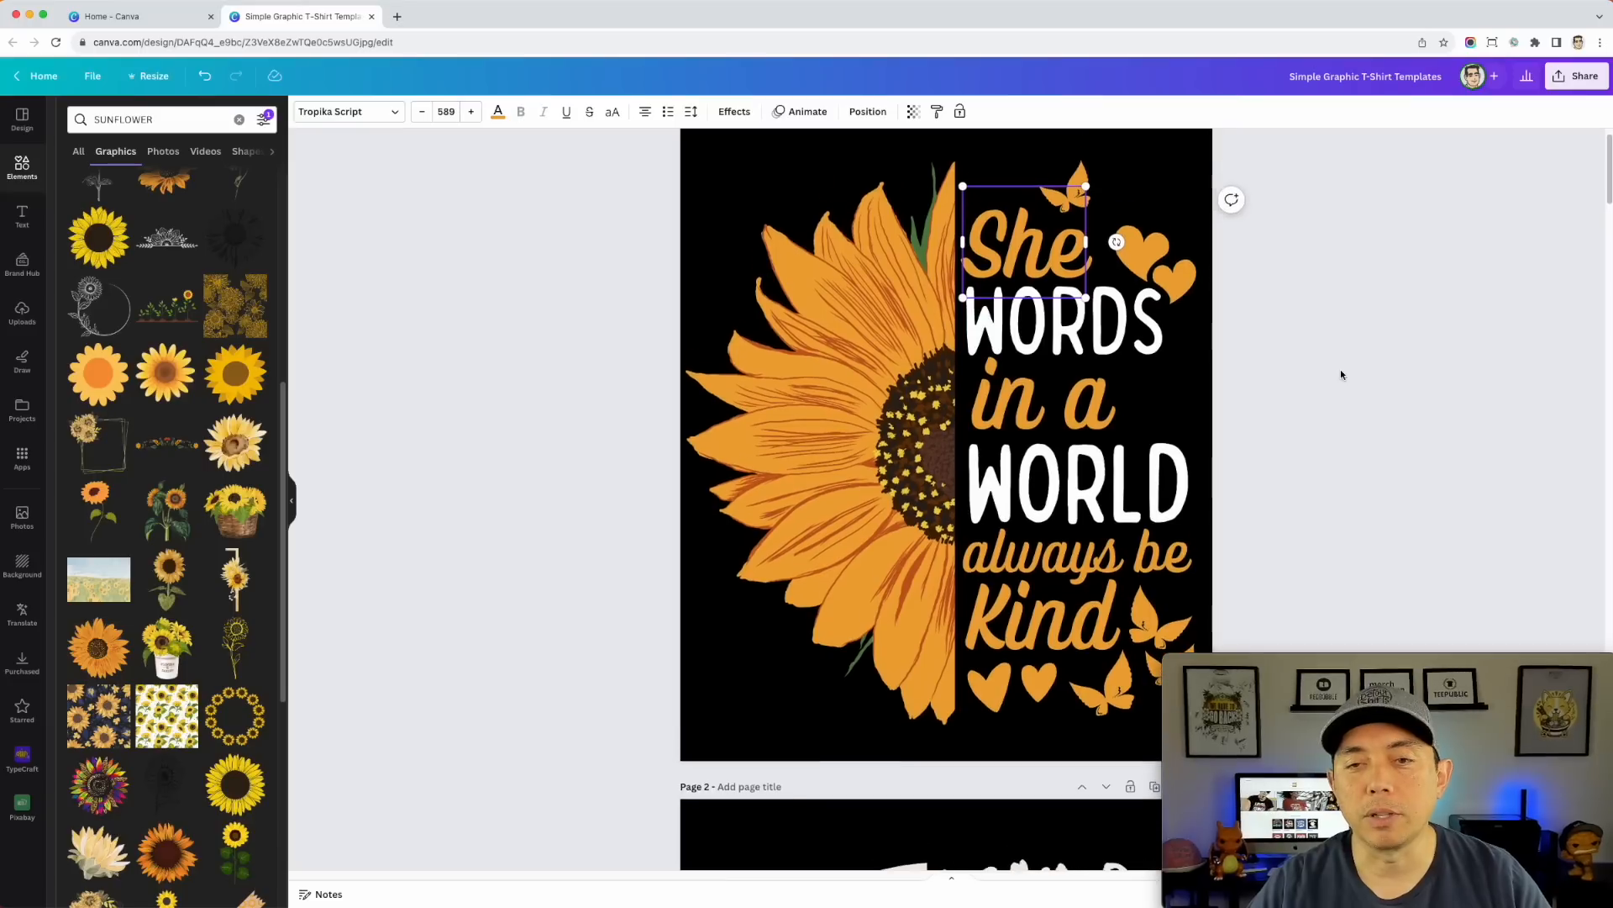
- Change page 1's background to the red document color and darken it to #922B12
{"action": "left_click", "coordinate": [693, 181]}
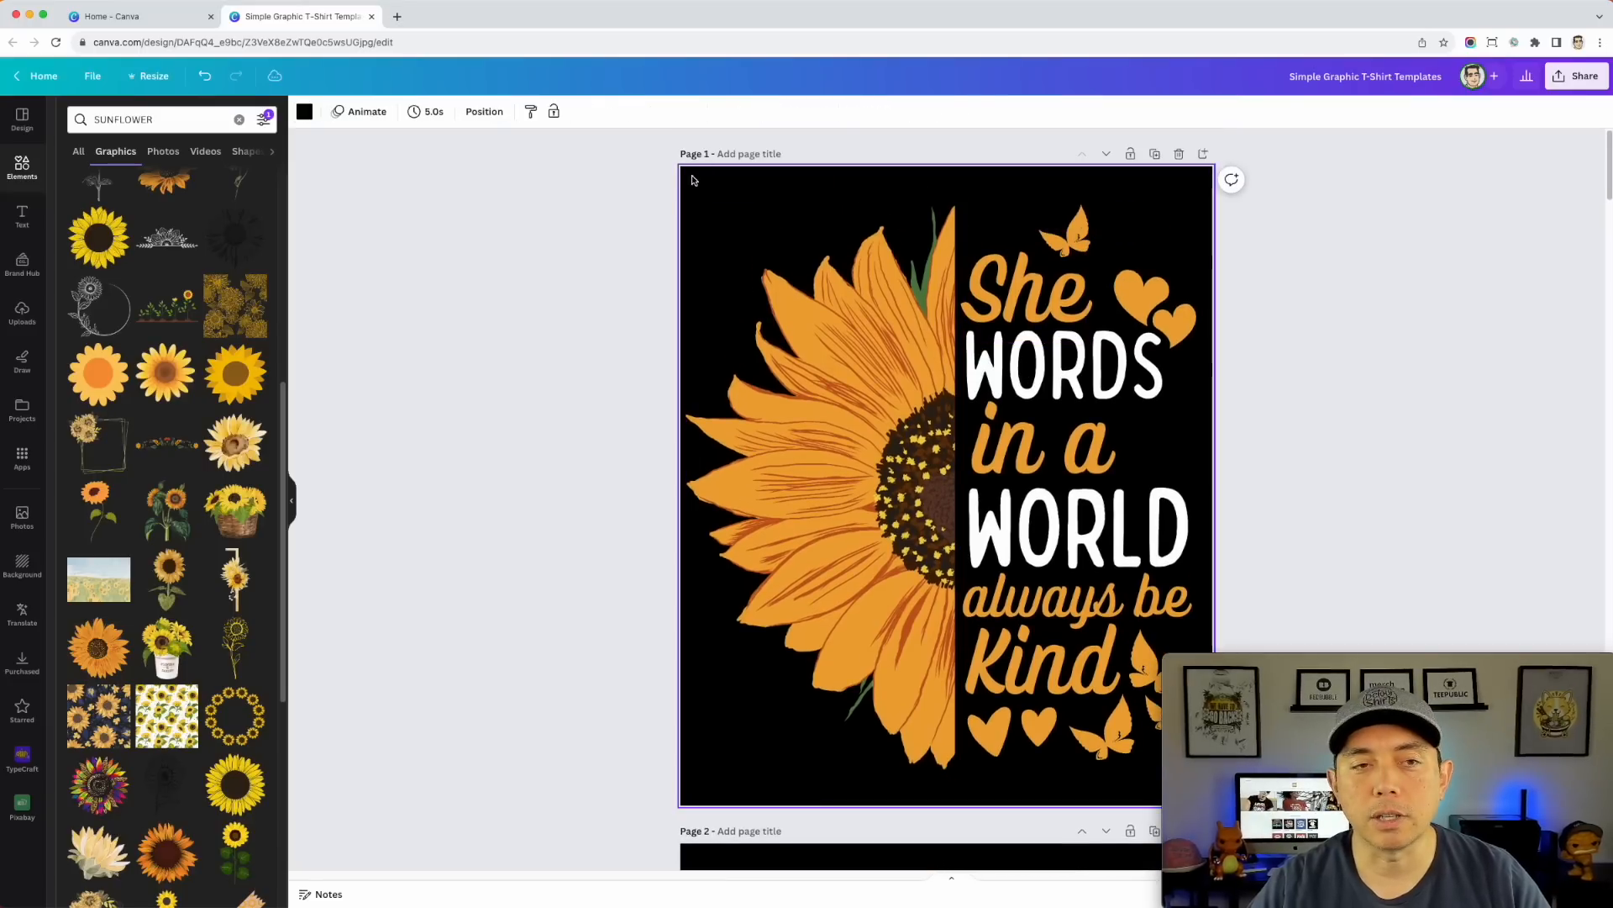
{"action": "left_click", "coordinate": [304, 112]}
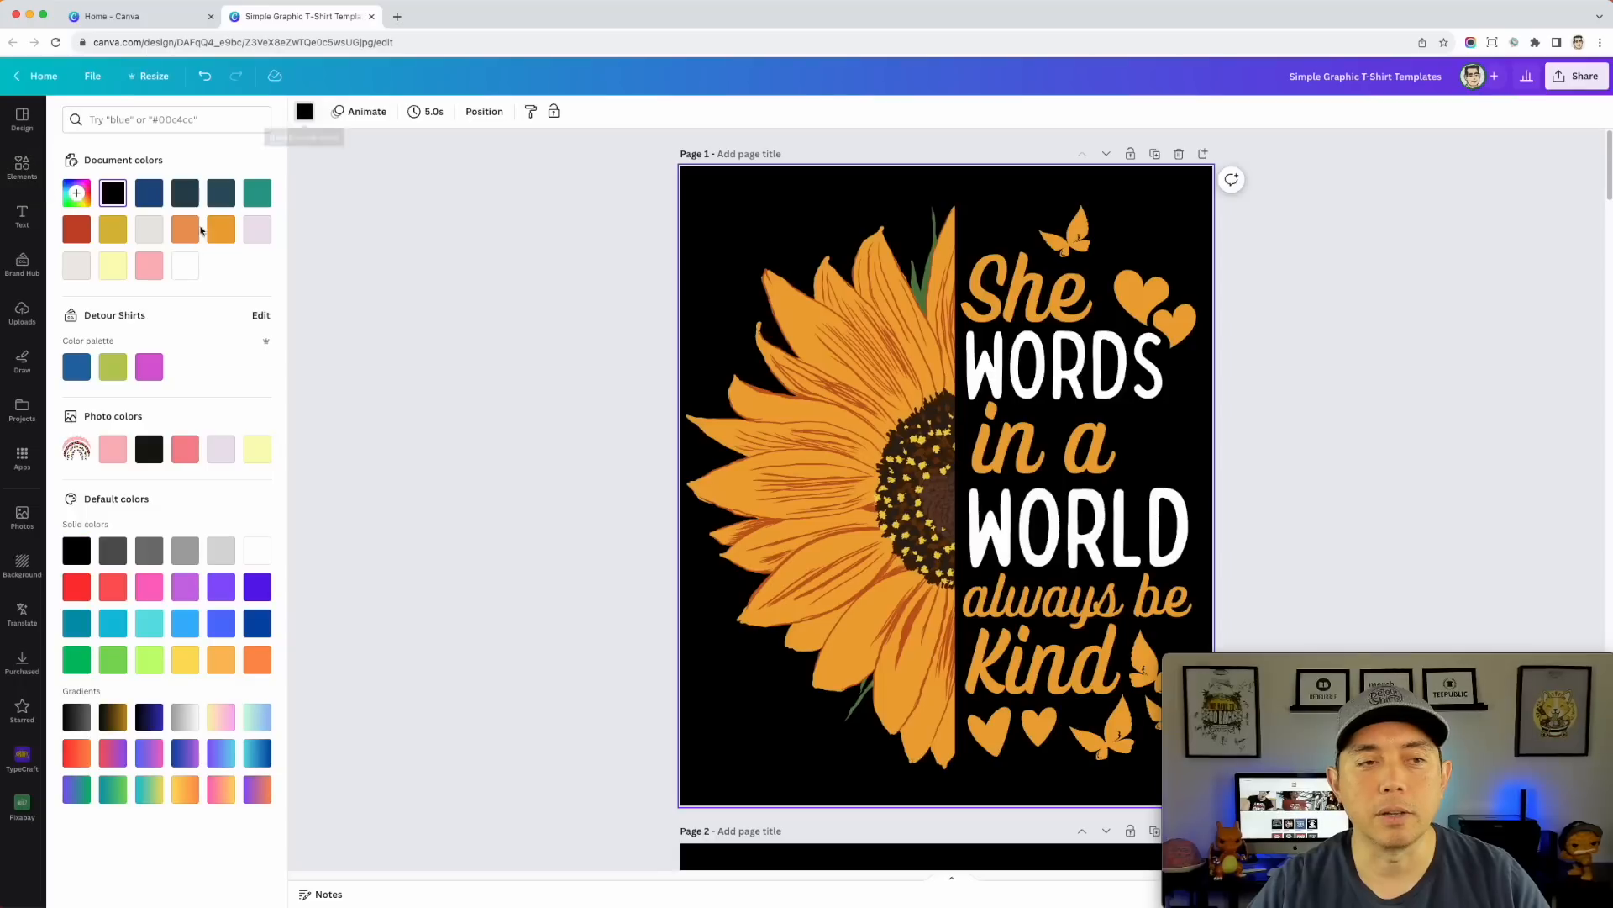
{"action": "left_click", "coordinate": [76, 229]}
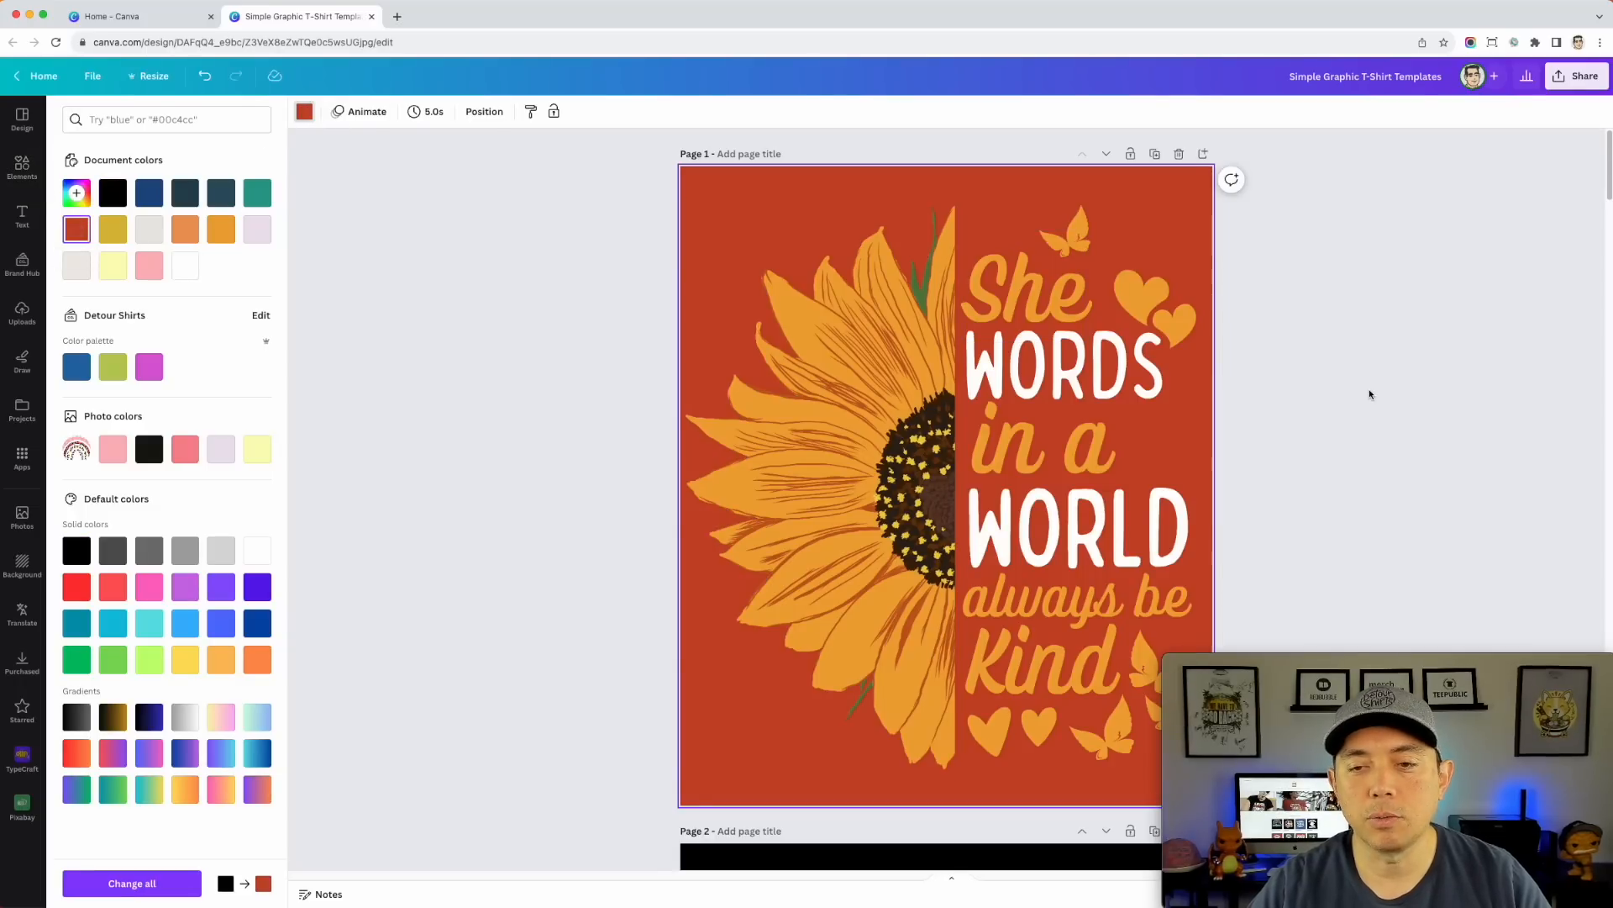
{"action": "left_click", "coordinate": [77, 195]}
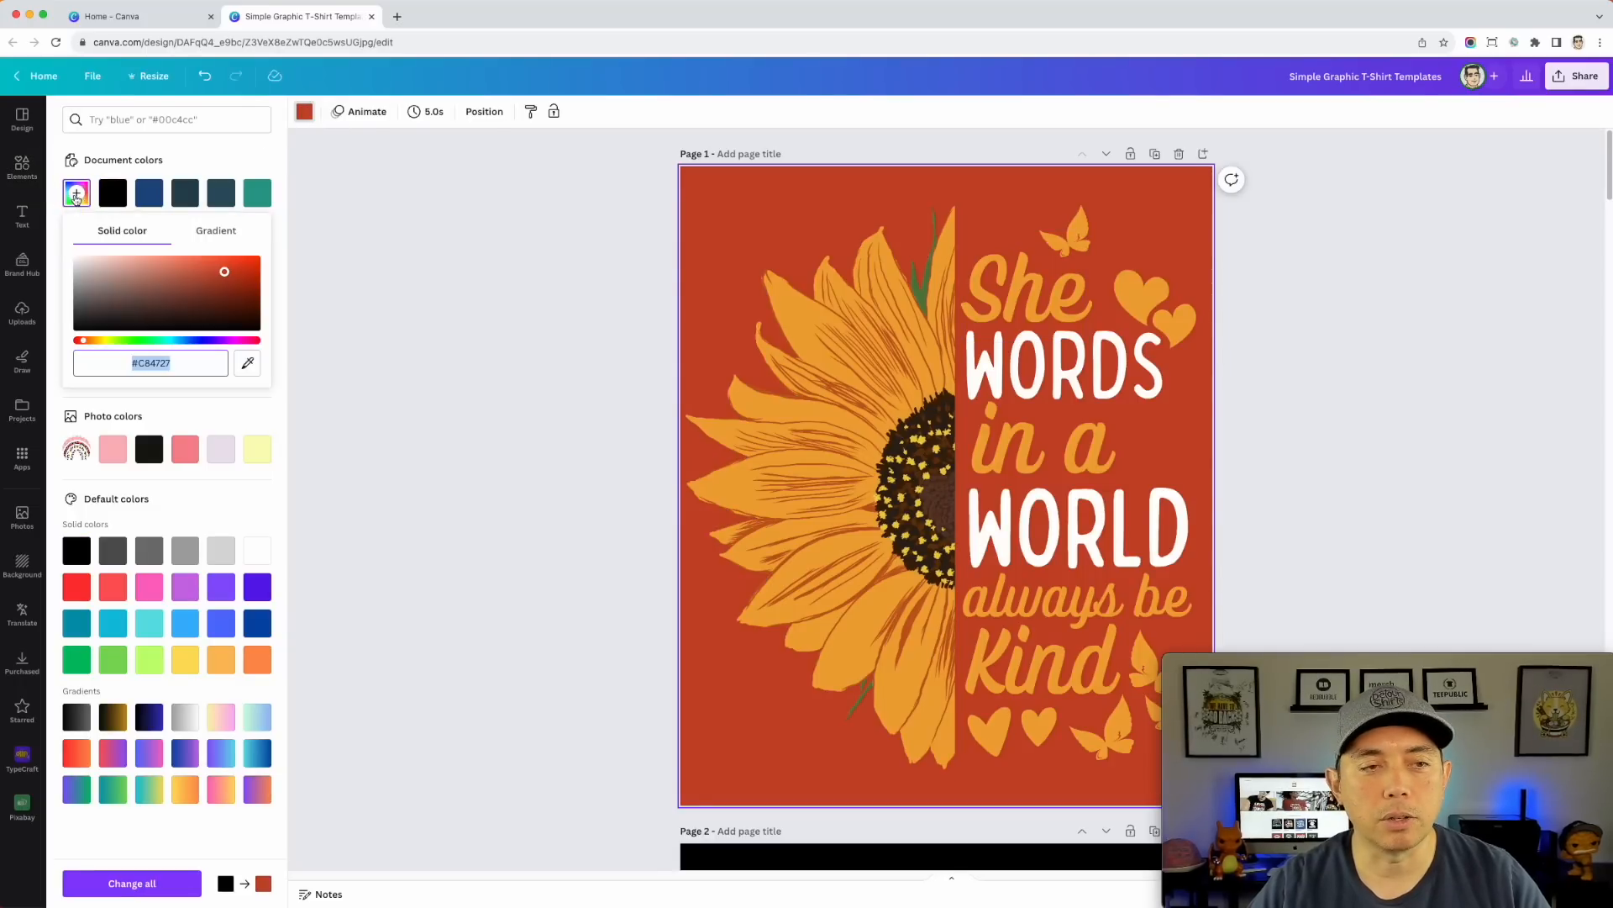
{"action": "left_click", "coordinate": [238, 288]}
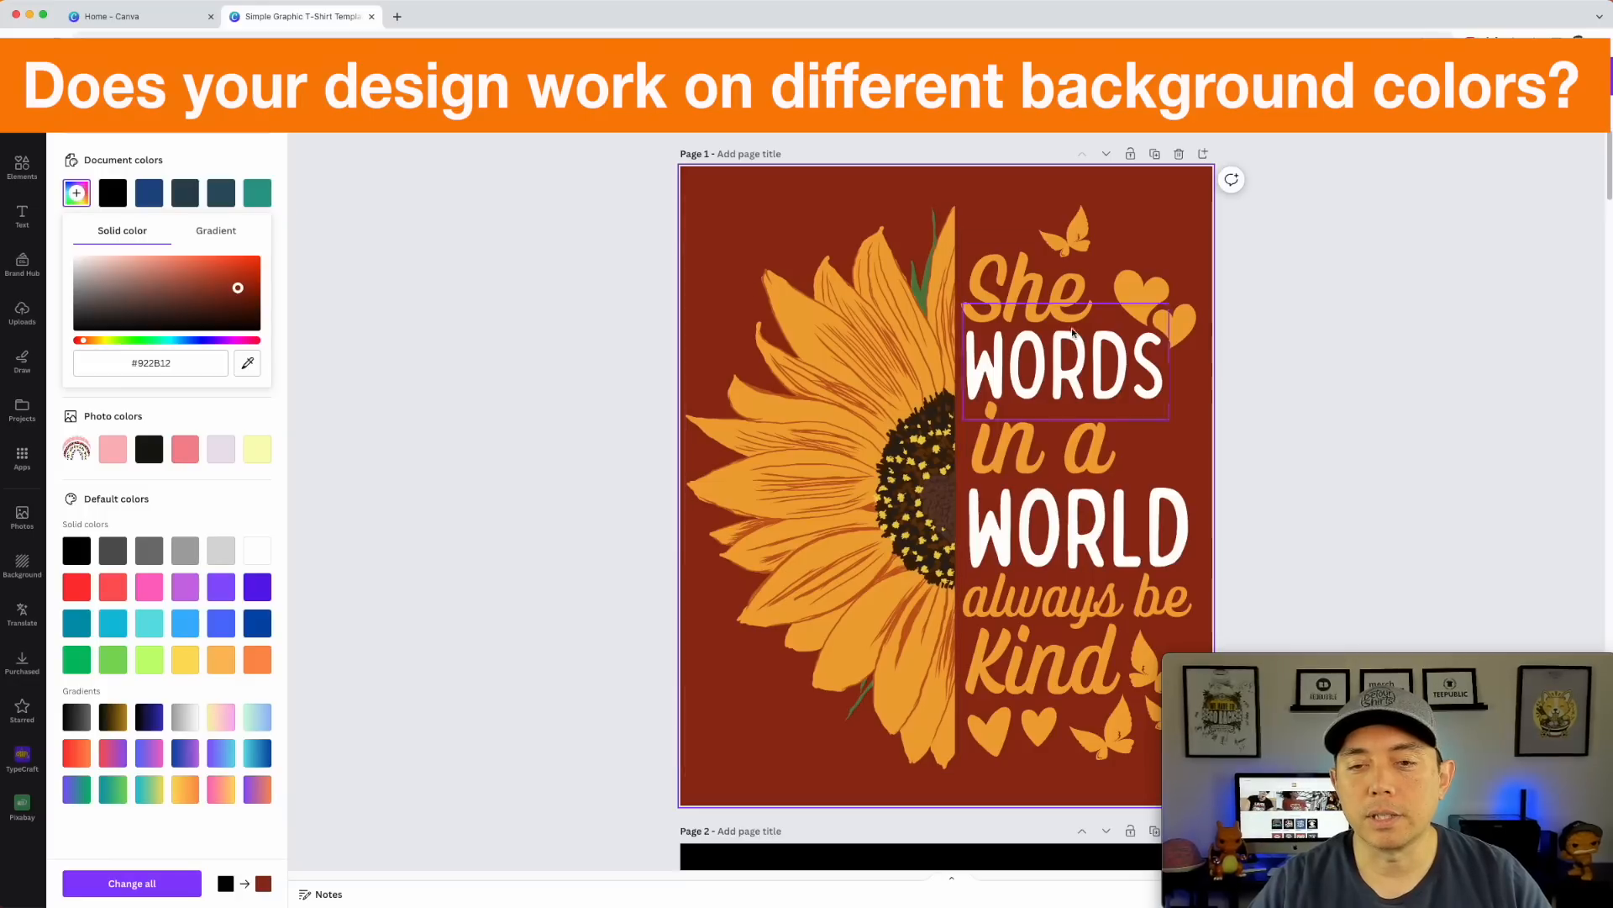
- Try the green and slate blue document colors as page 1's background, and settle on the darker blue-grey
{"action": "left_click", "coordinate": [257, 193]}
{"action": "left_click", "coordinate": [221, 192]}
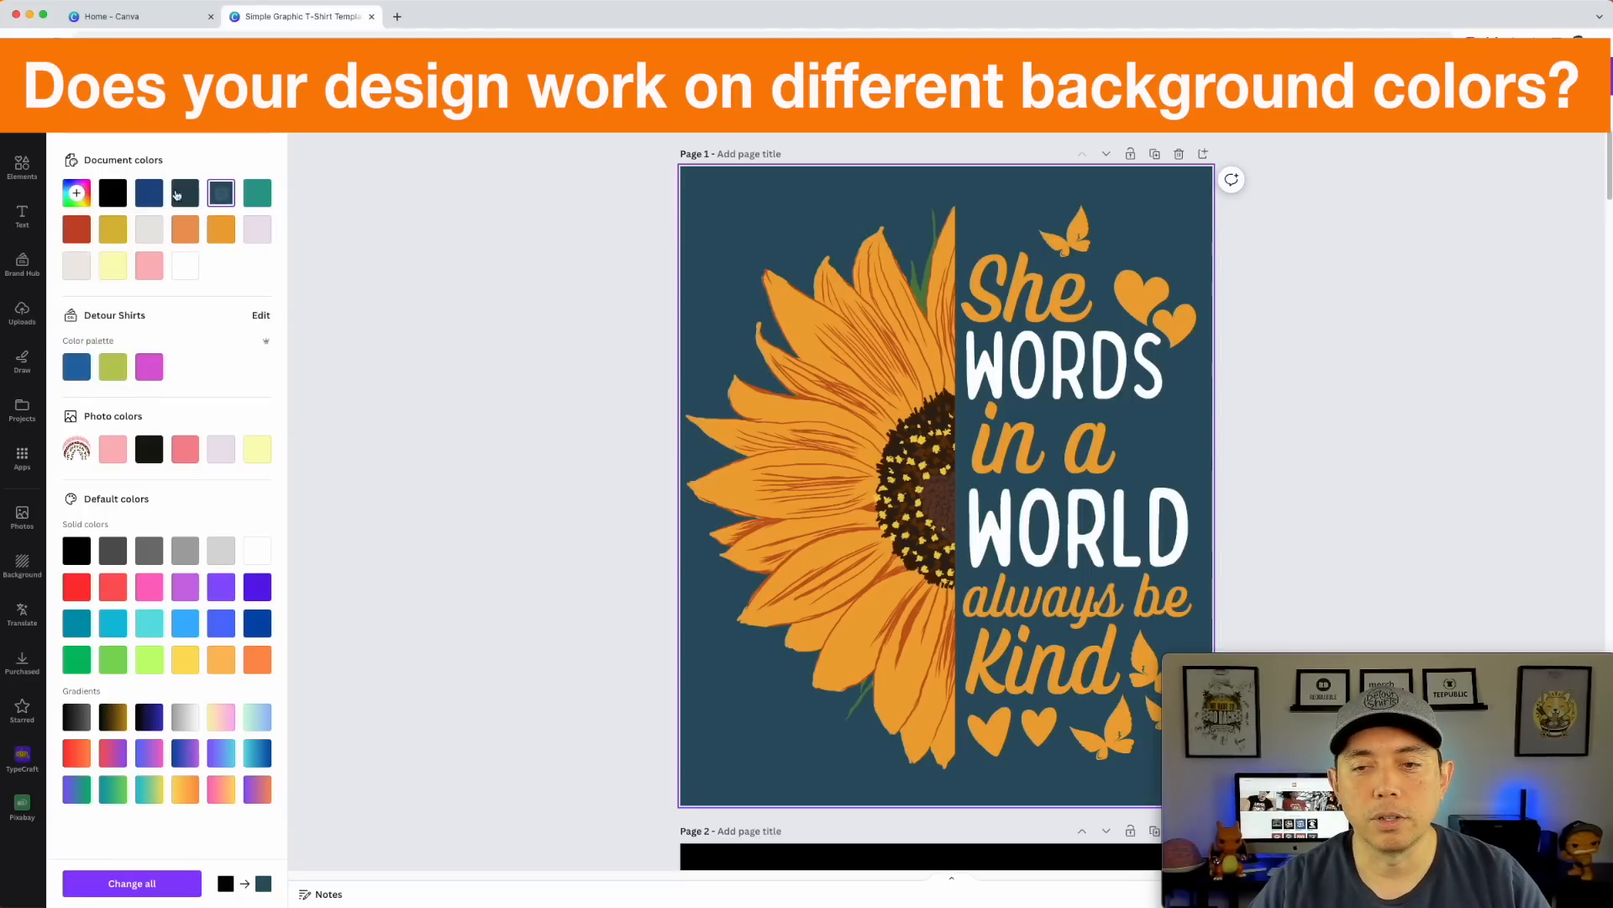
{"action": "left_click", "coordinate": [183, 195]}
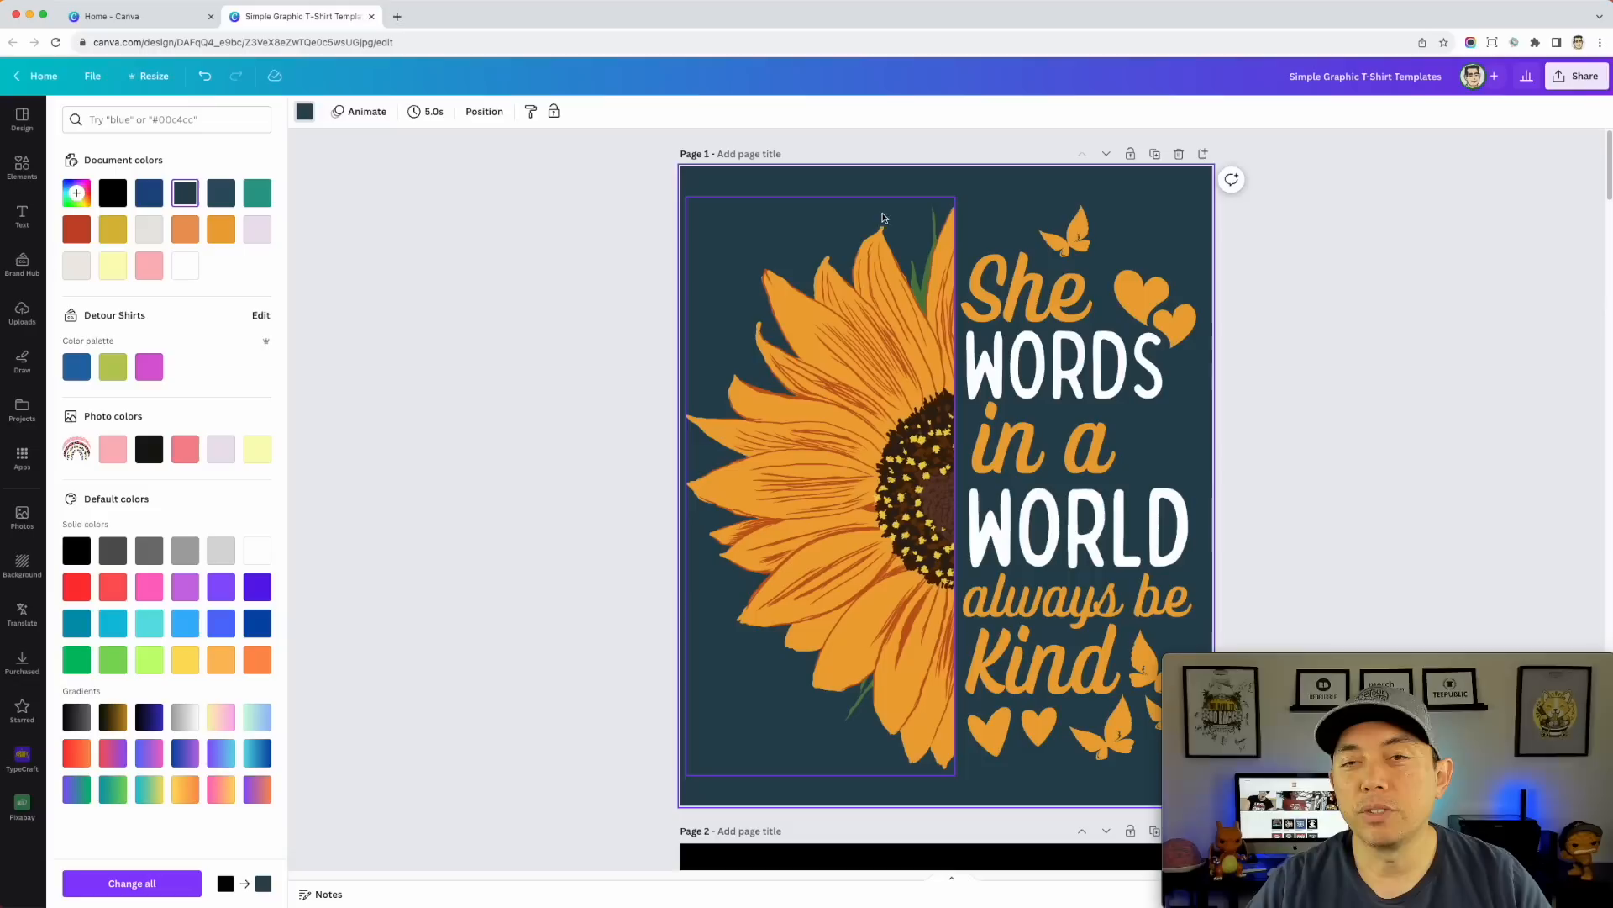
- Set page 1's background to the black document color
{"action": "left_click", "coordinate": [1581, 79]}
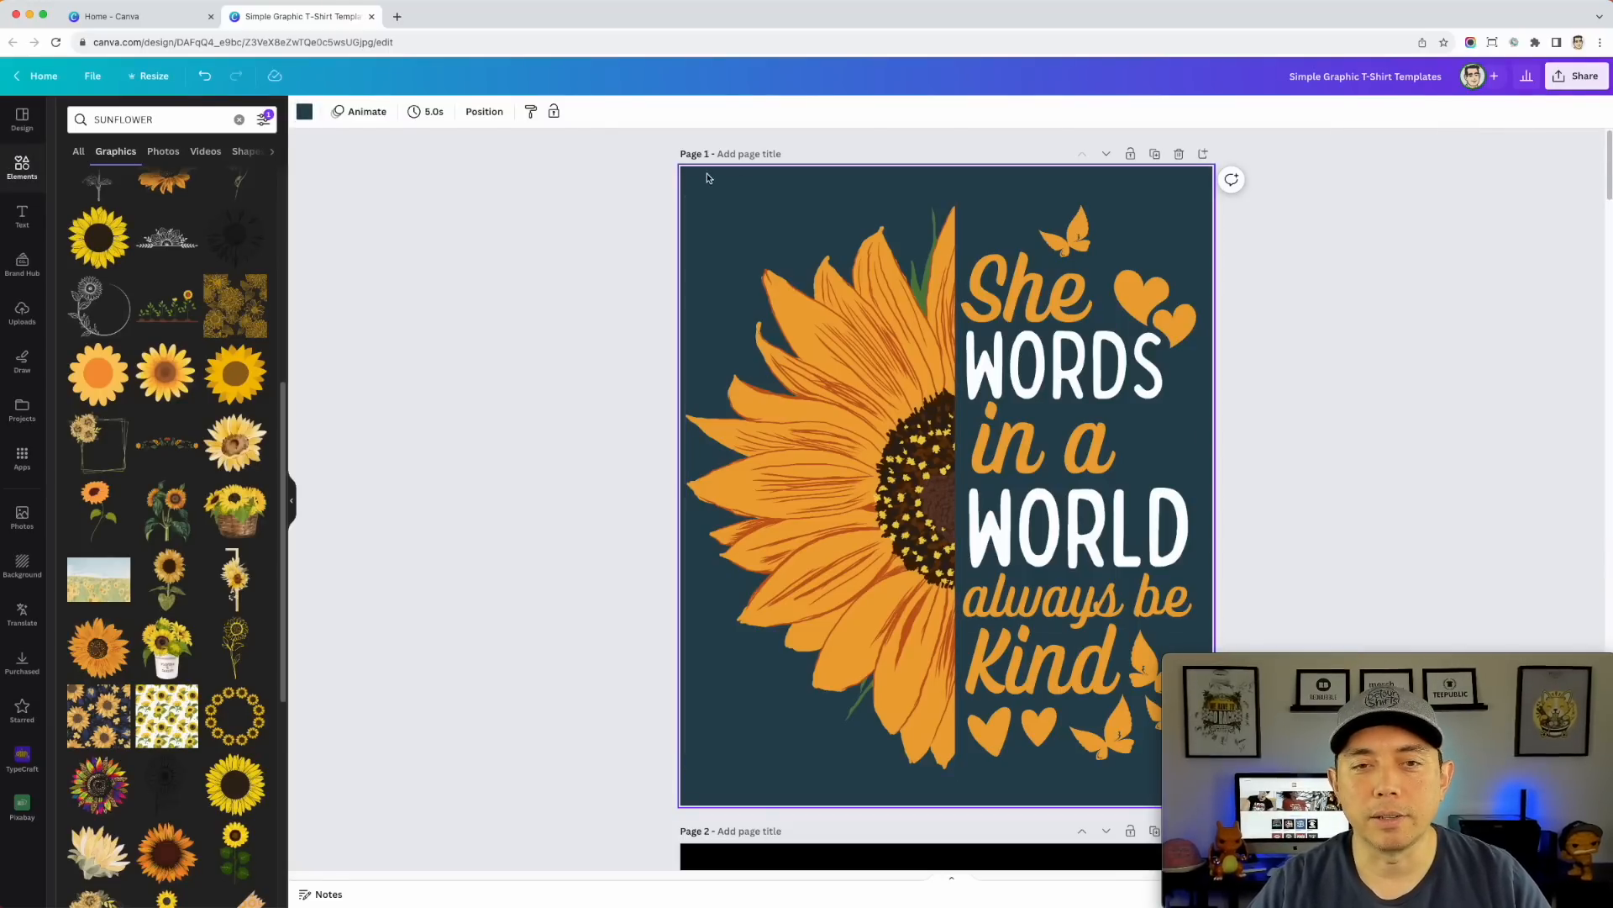
{"action": "left_click", "coordinate": [304, 111]}
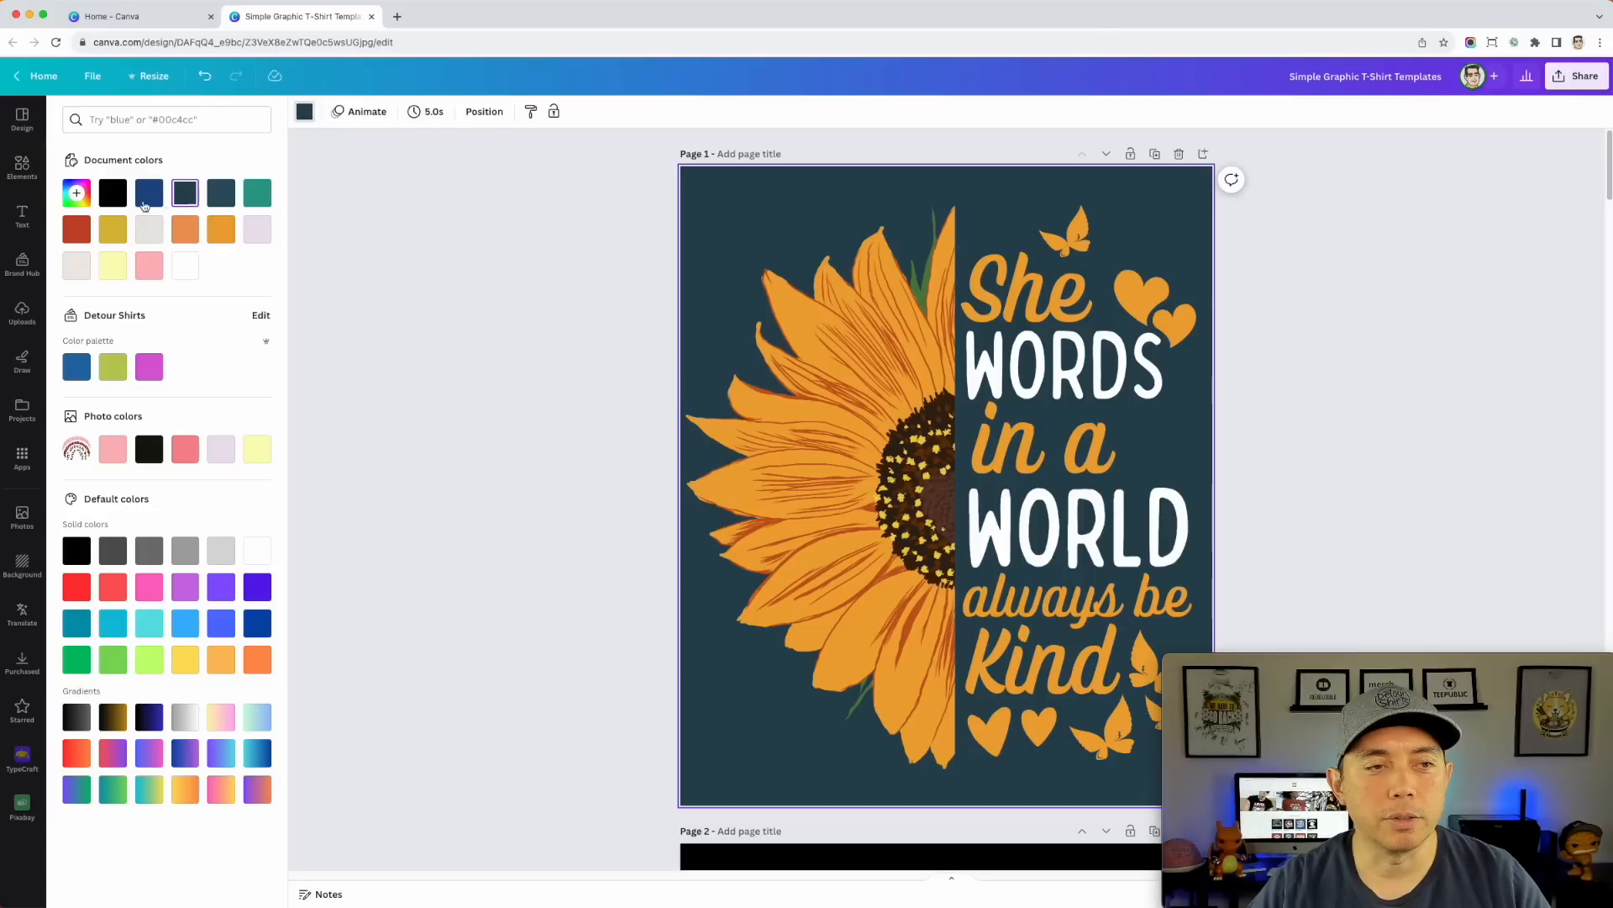
{"action": "left_click", "coordinate": [113, 192]}
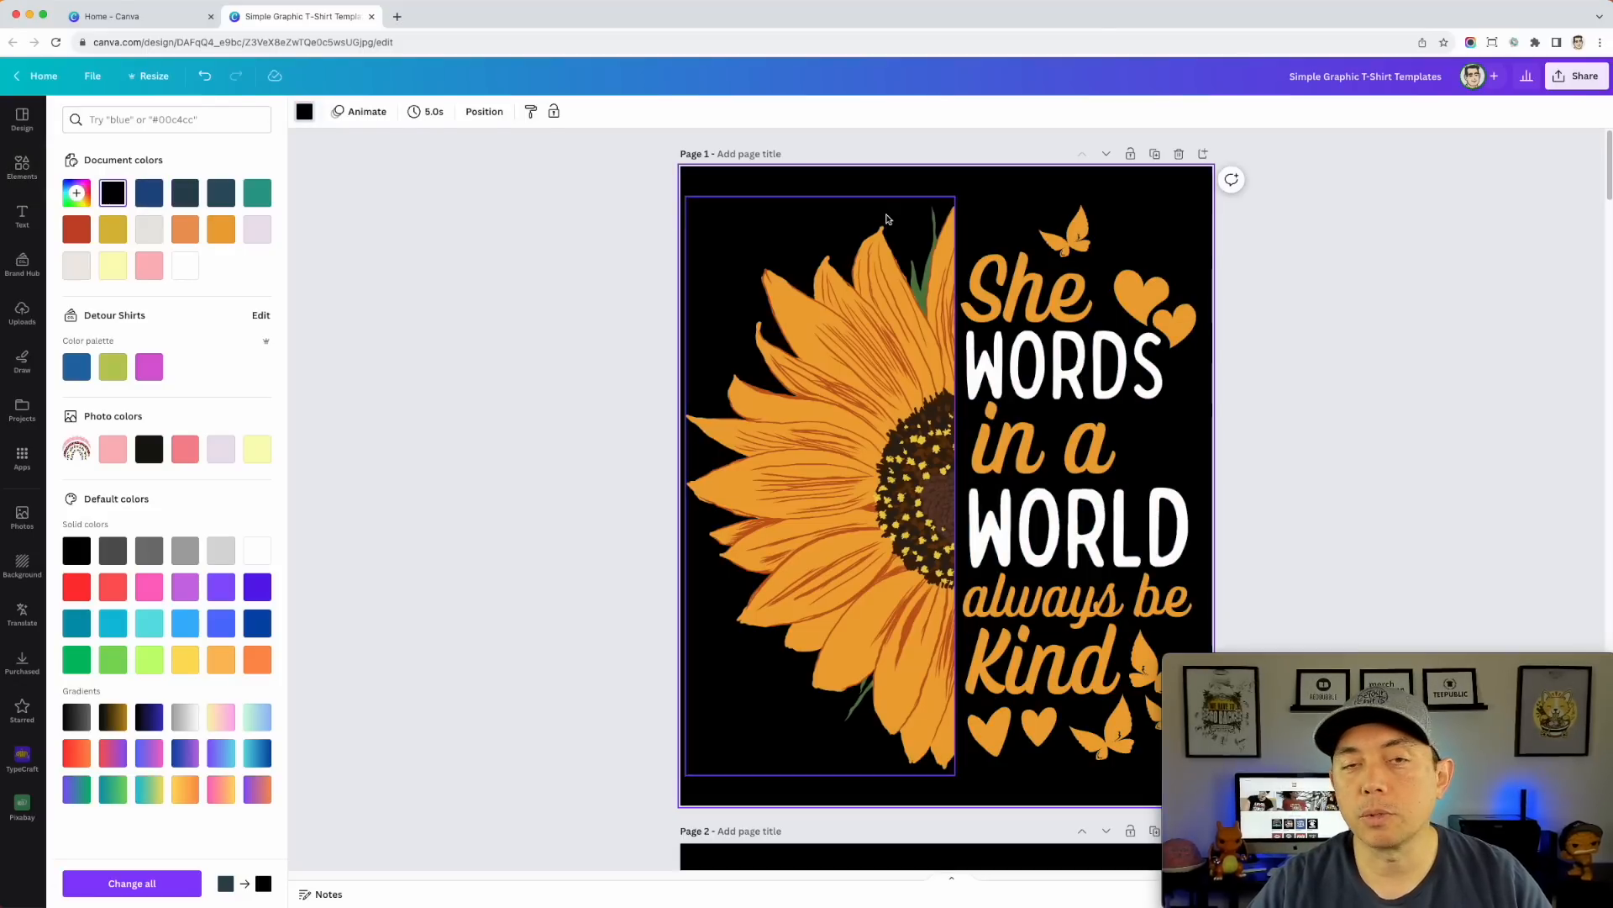
- Examine the baseball graphic on page 2 and check which font the "I CAN DO" text uses
{"action": "scroll", "coordinate": [1050, 483], "scroll_direction": "down", "scroll_amount": 3}
{"action": "scroll", "coordinate": [1047, 479], "scroll_direction": "down", "scroll_amount": 12}
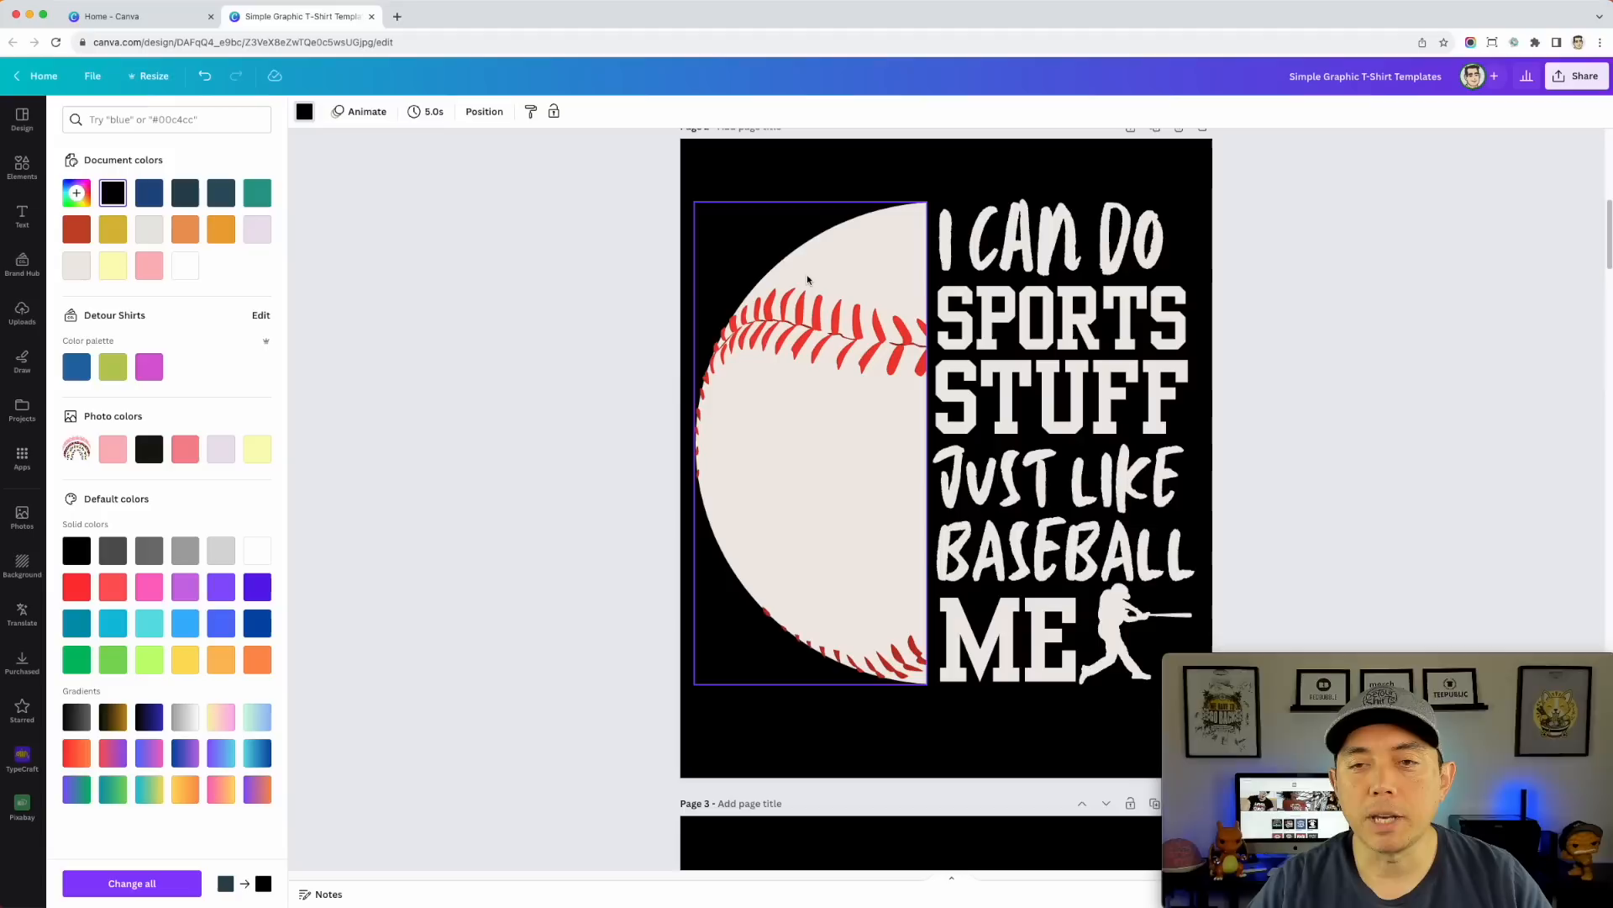
{"action": "left_click", "coordinate": [1061, 222]}
{"action": "left_click", "coordinate": [846, 309]}
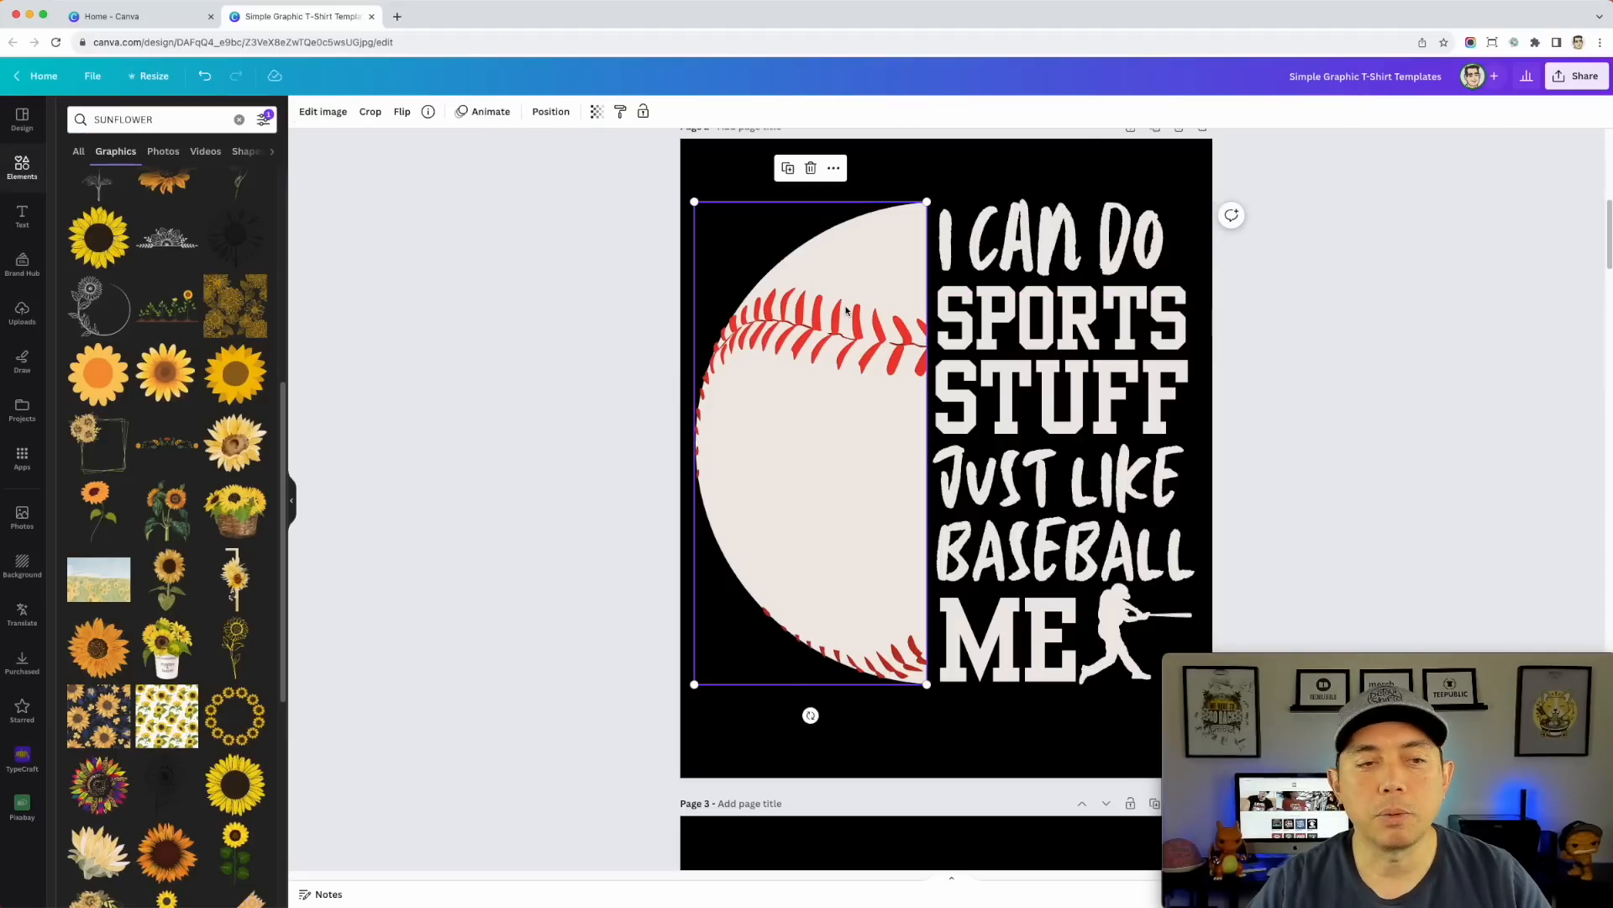
{"action": "left_click", "coordinate": [1113, 244]}
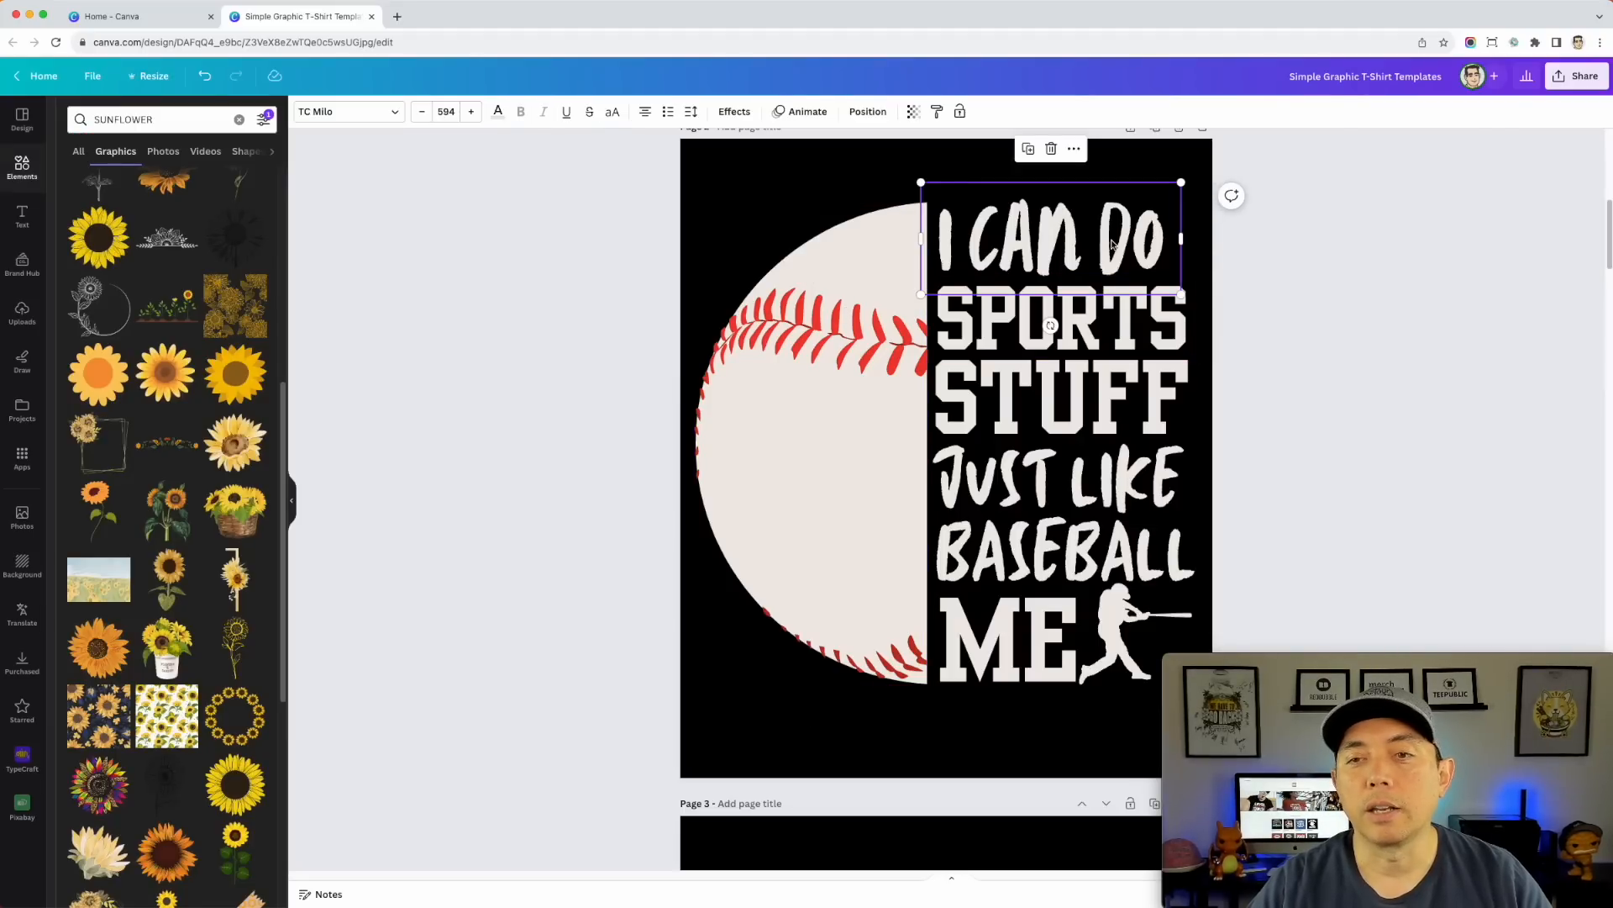
{"action": "left_click", "coordinate": [366, 118]}
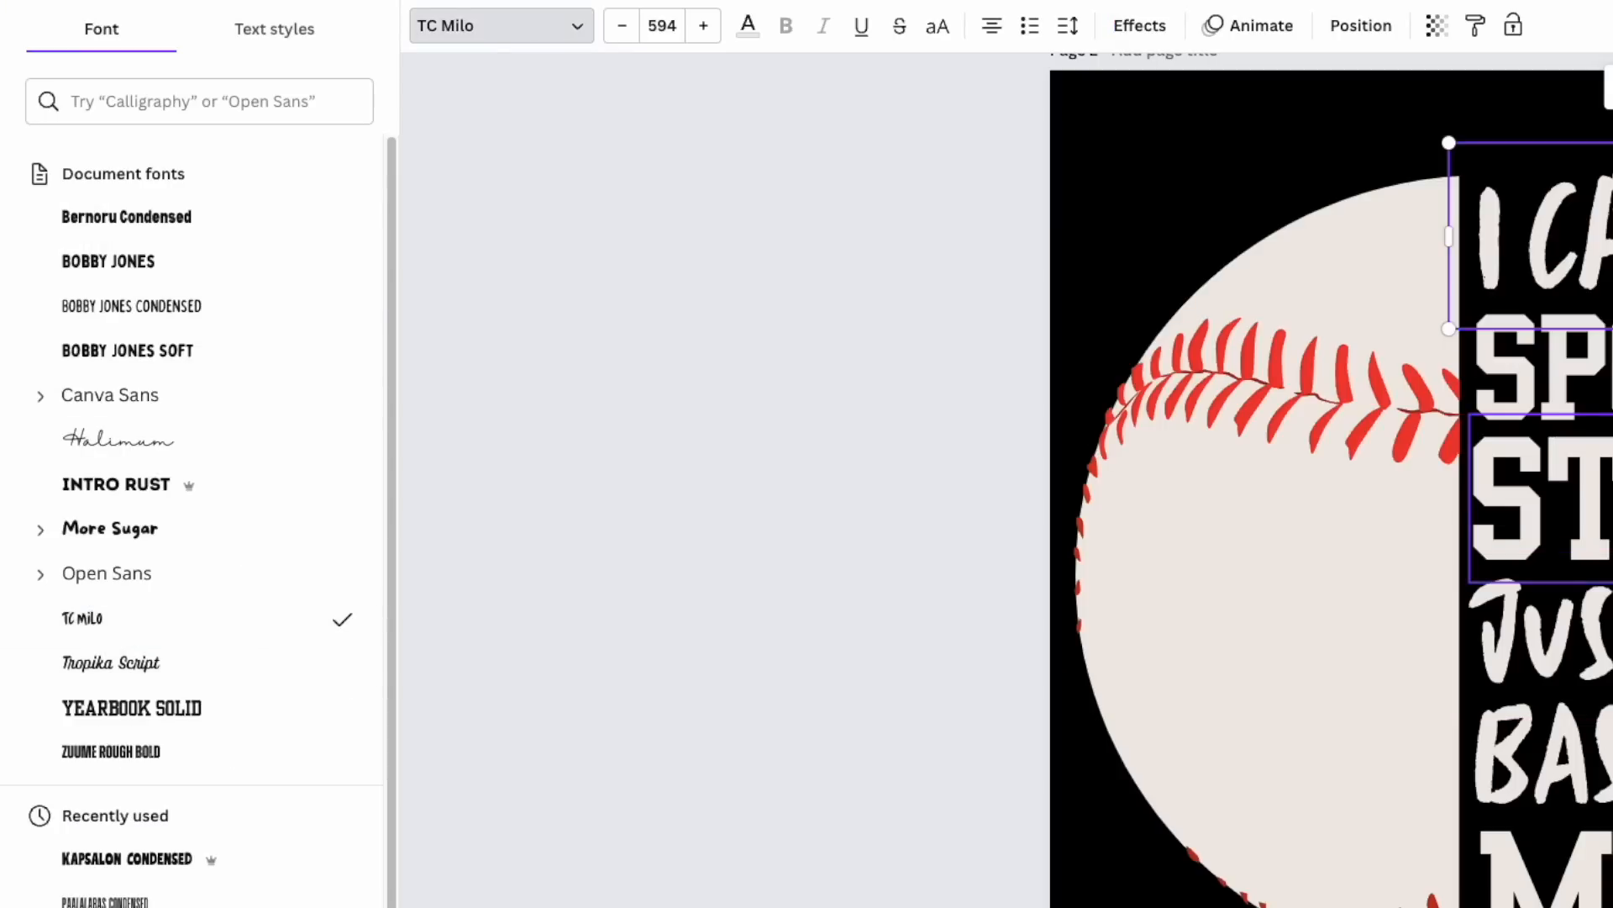
{"action": "left_click", "coordinate": [1505, 496]}
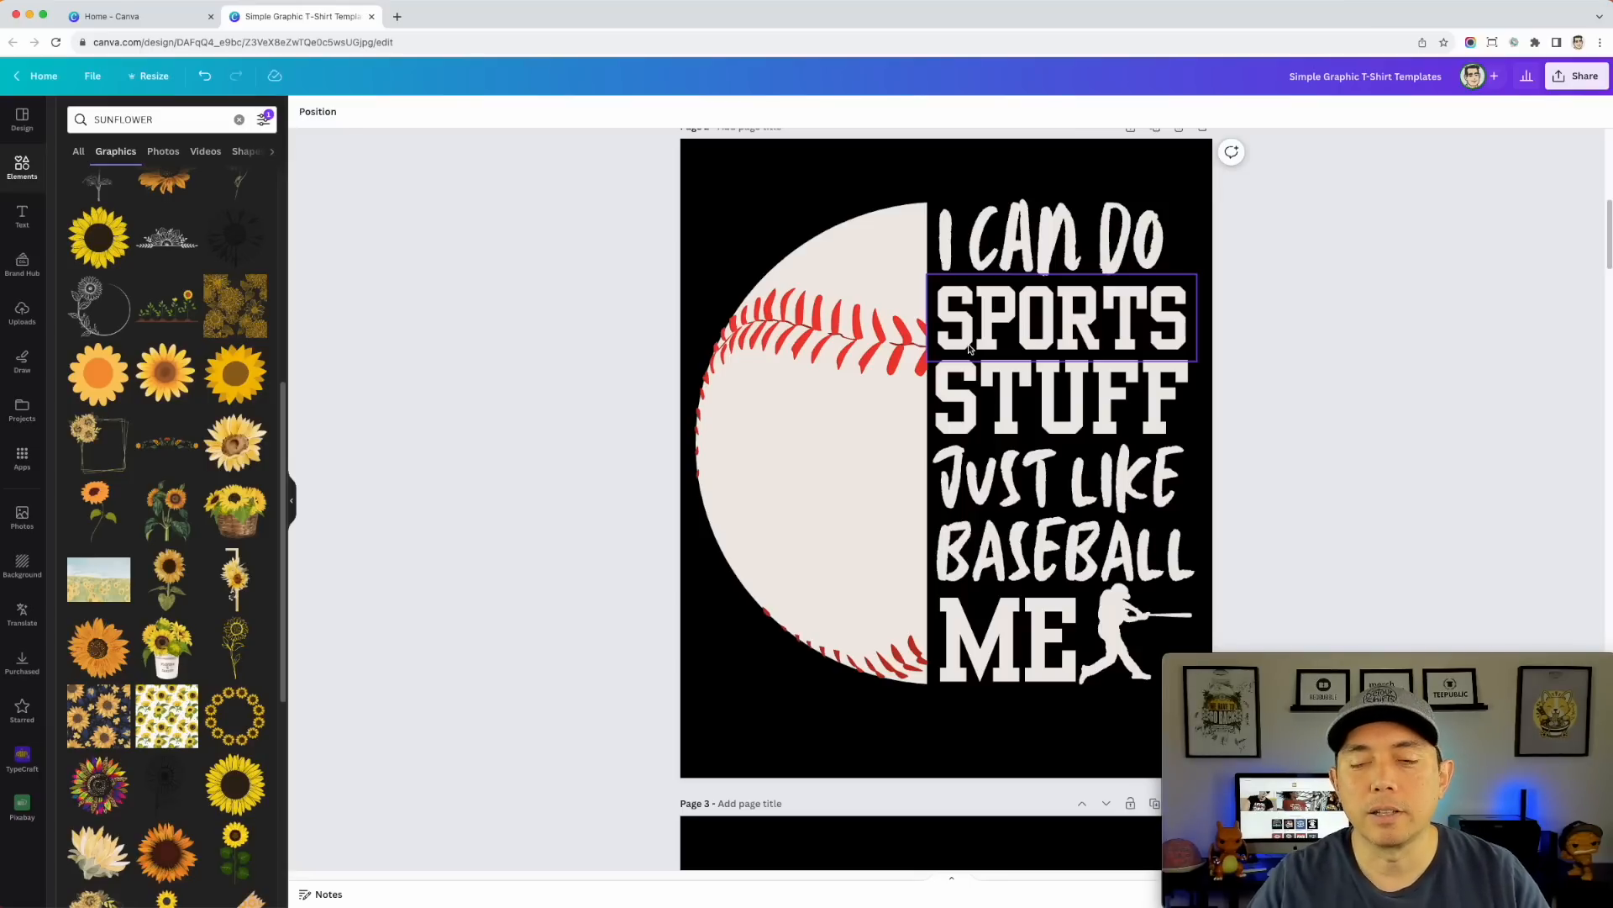
- Open the crop view of page 2's baseball graphic to examine how it is cut in half, and leave it
{"action": "left_click", "coordinate": [874, 309]}
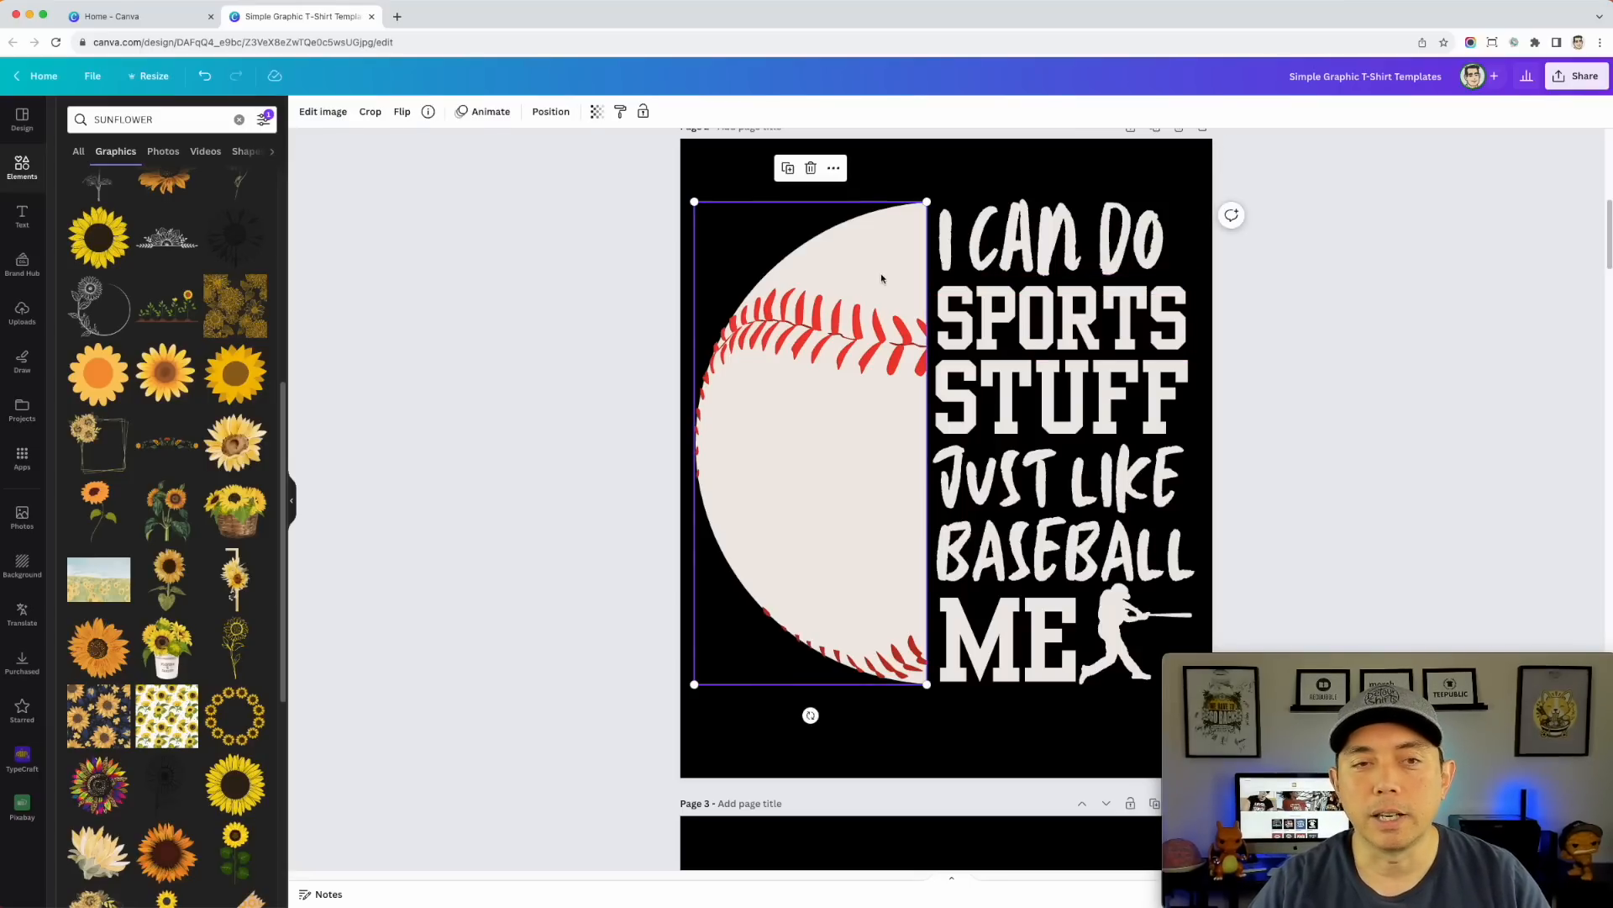
{"action": "left_click", "coordinate": [370, 111]}
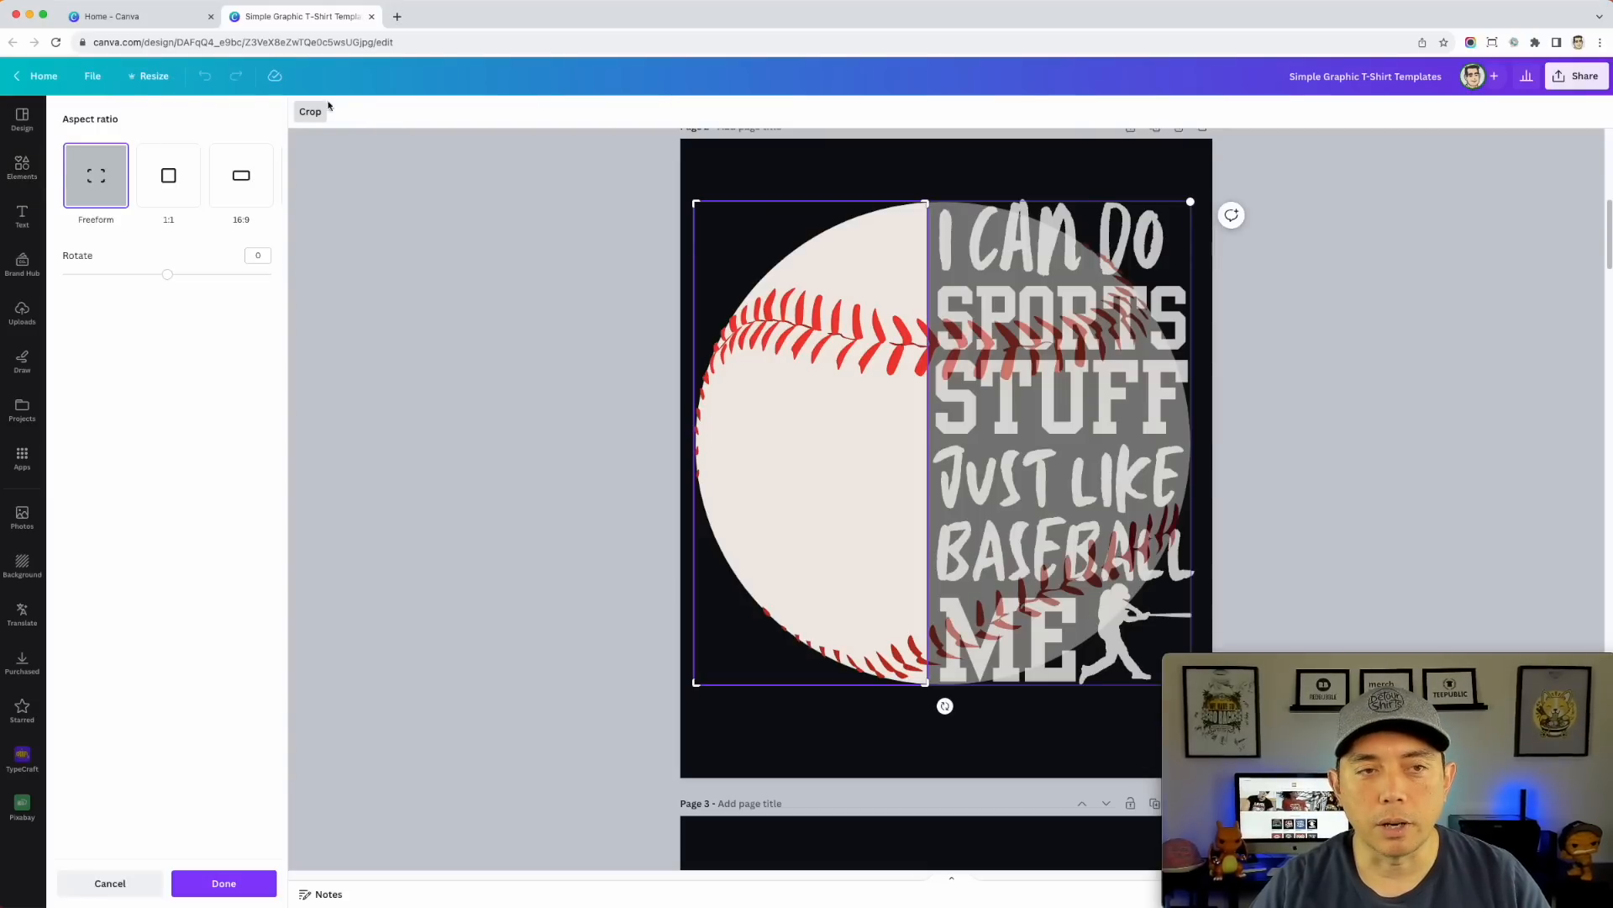
{"action": "left_click", "coordinate": [736, 173]}
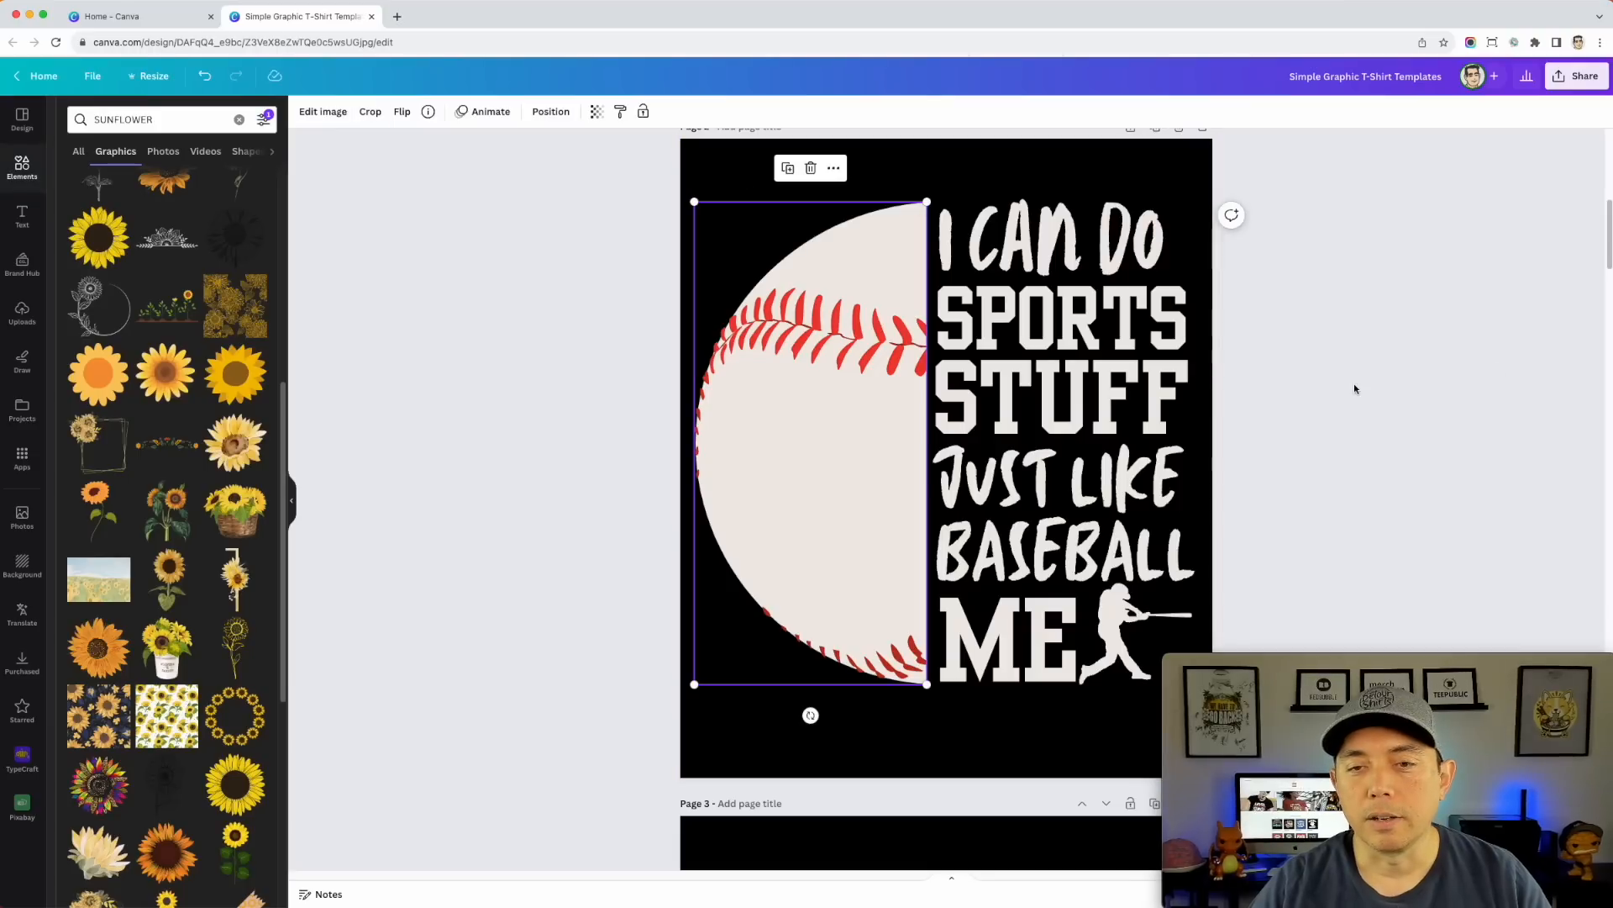
{"action": "left_click", "coordinate": [1354, 384]}
{"action": "scroll", "coordinate": [1344, 436], "scroll_direction": "down", "scroll_amount": 2}
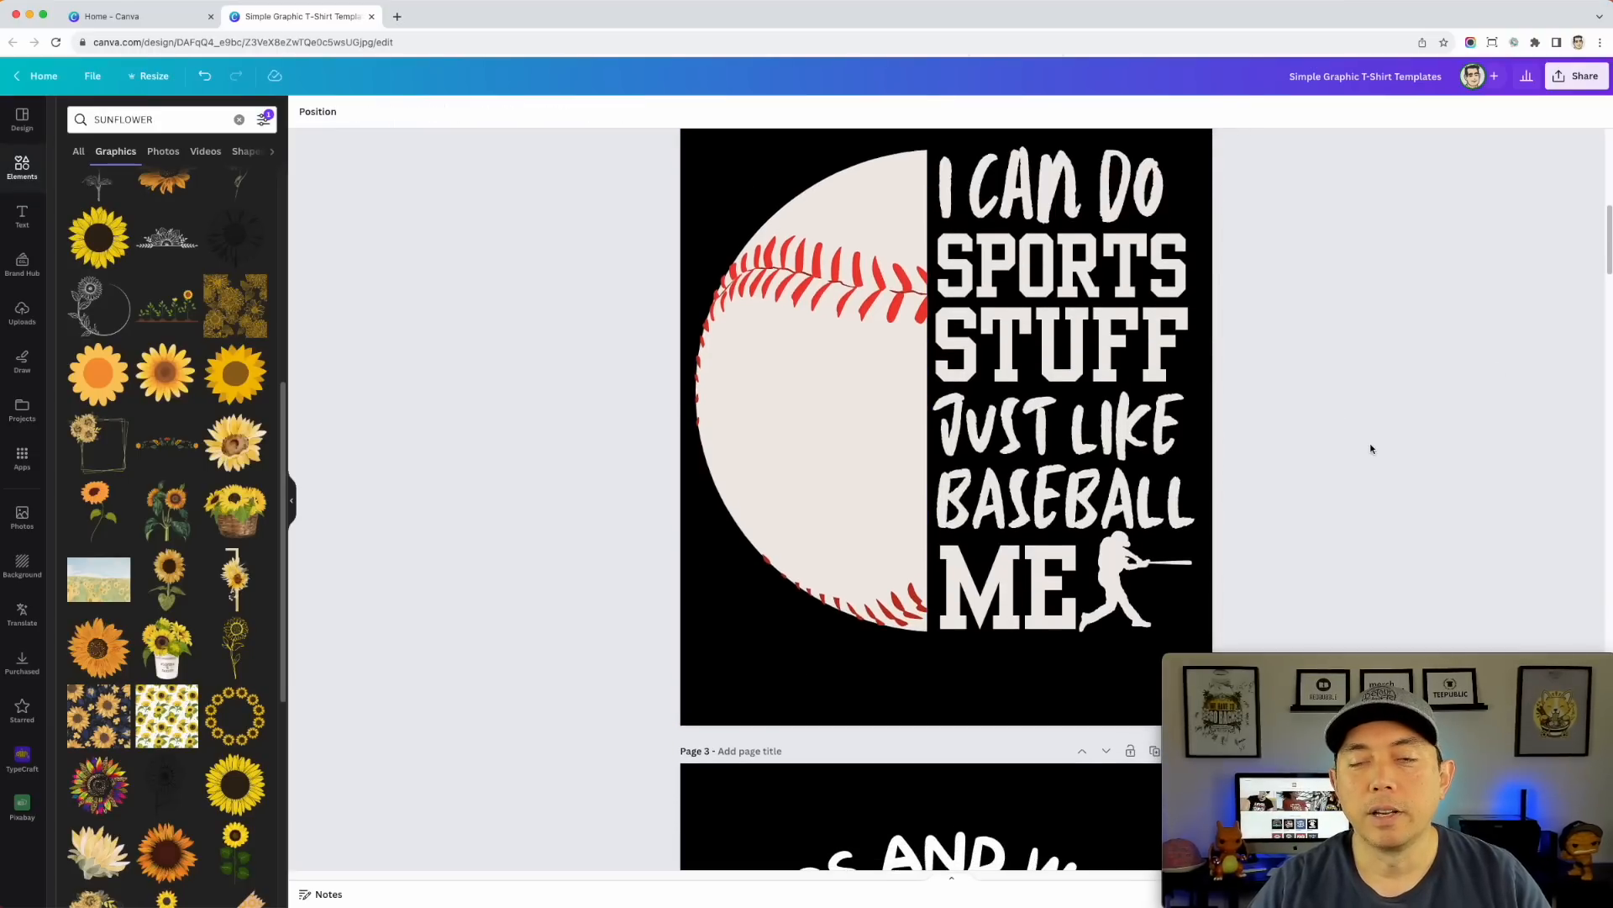
{"action": "scroll", "coordinate": [794, 302], "scroll_direction": "up", "scroll_amount": 1}
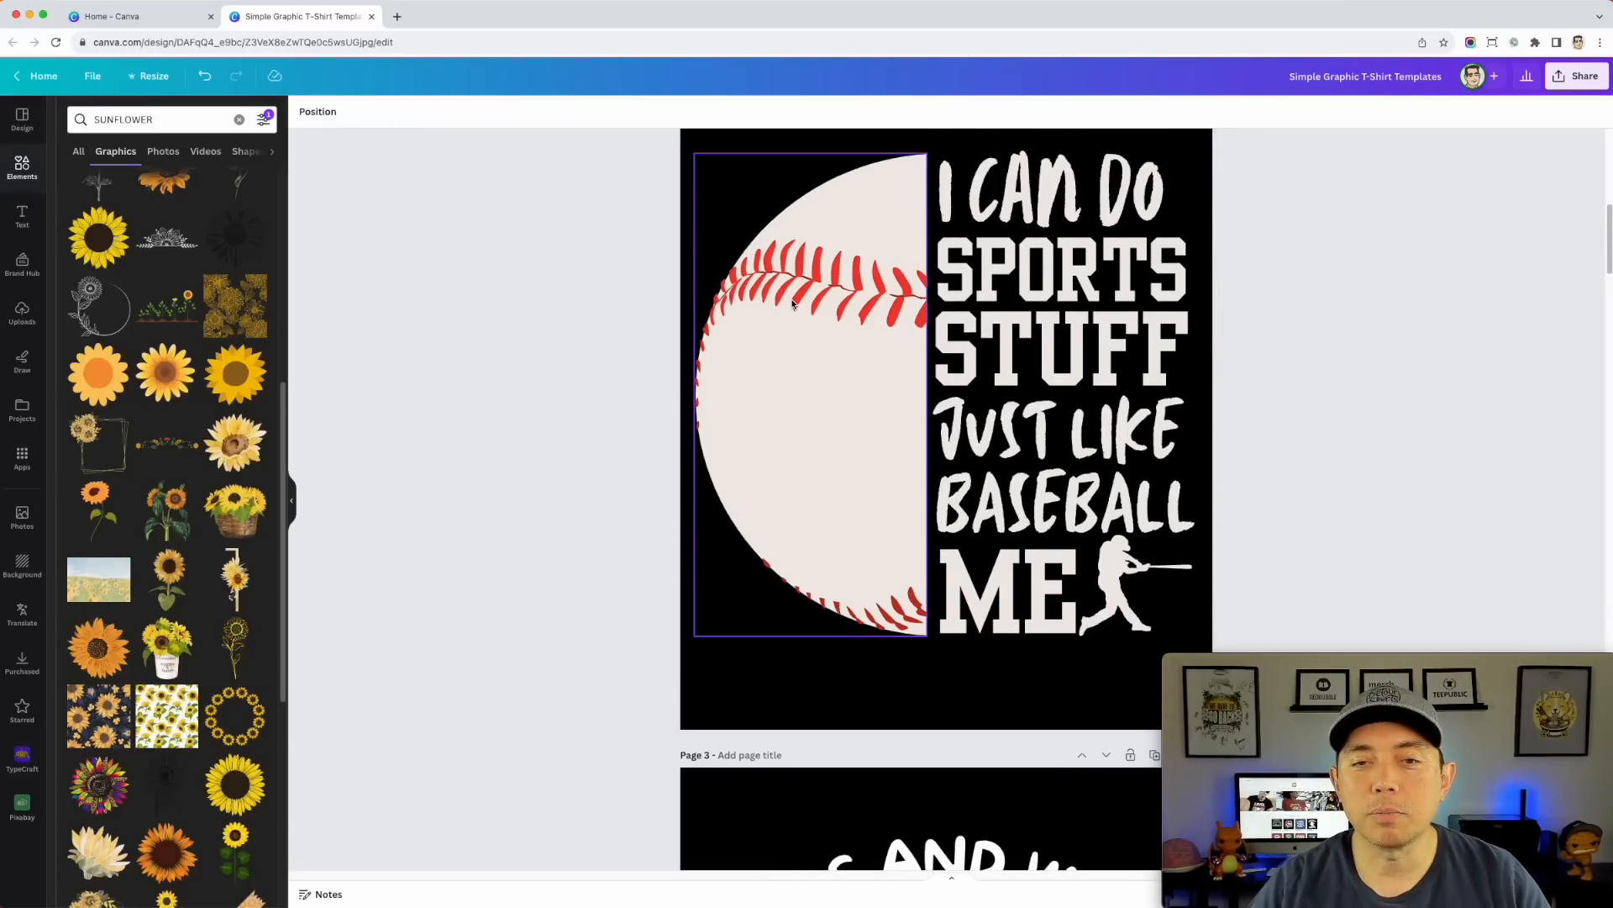
- Go to the rainbow design on page 3 and search the graphics for "RAINBOW", browsing the alternatives
{"action": "scroll", "coordinate": [1158, 412], "scroll_direction": "down", "scroll_amount": 4}
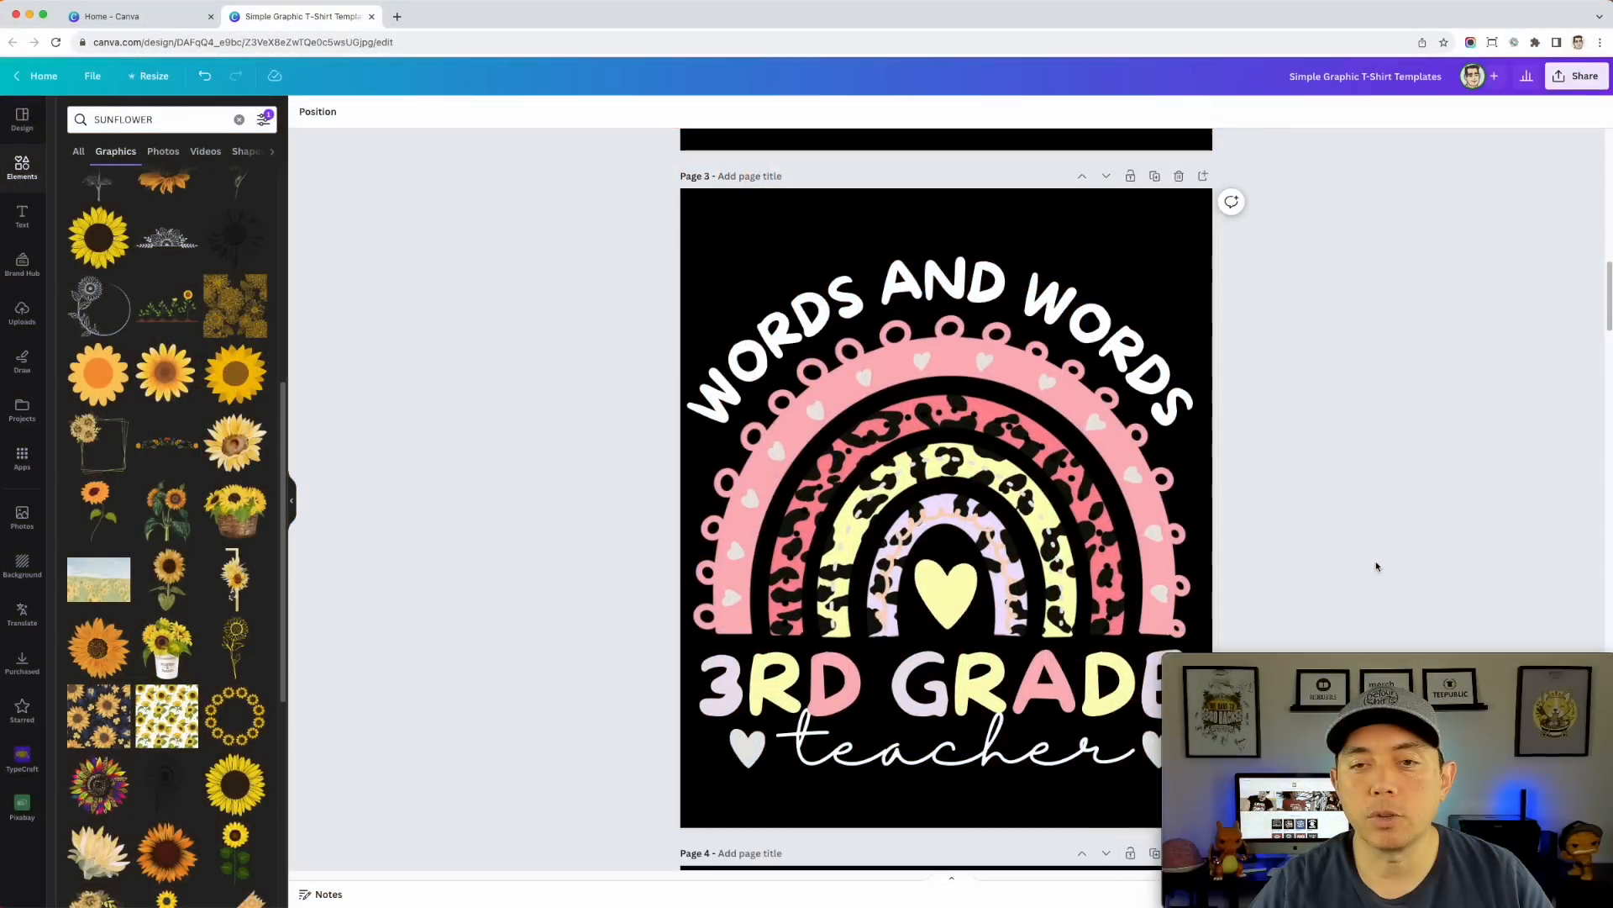
{"action": "scroll", "coordinate": [1372, 566], "scroll_direction": "down", "scroll_amount": 5}
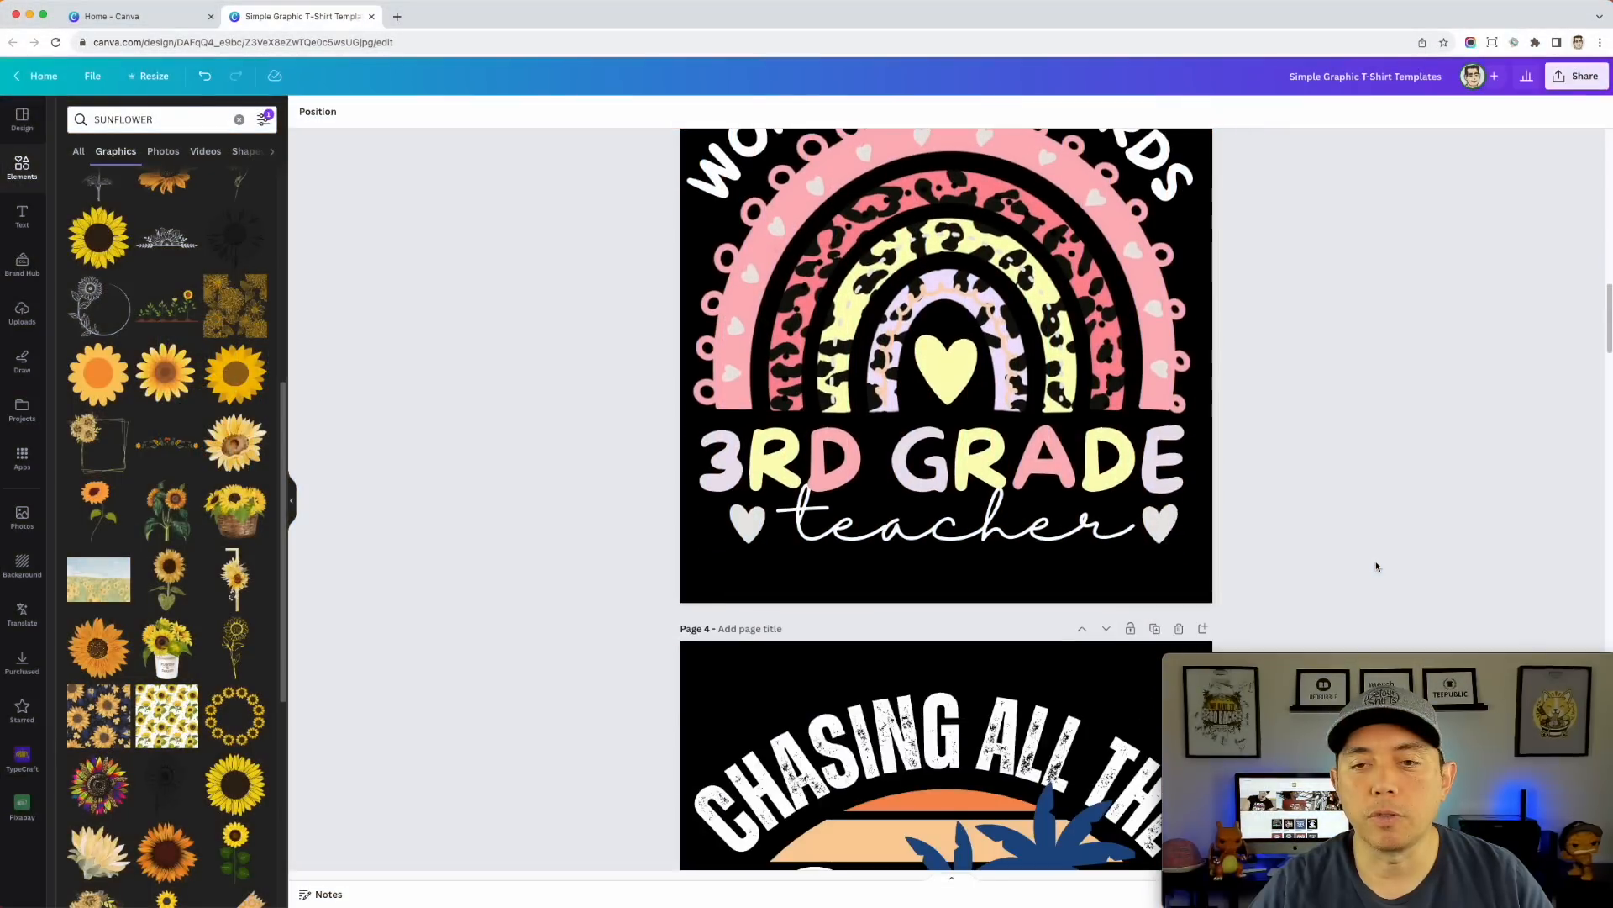
{"action": "scroll", "coordinate": [1364, 548], "scroll_direction": "up", "scroll_amount": 4}
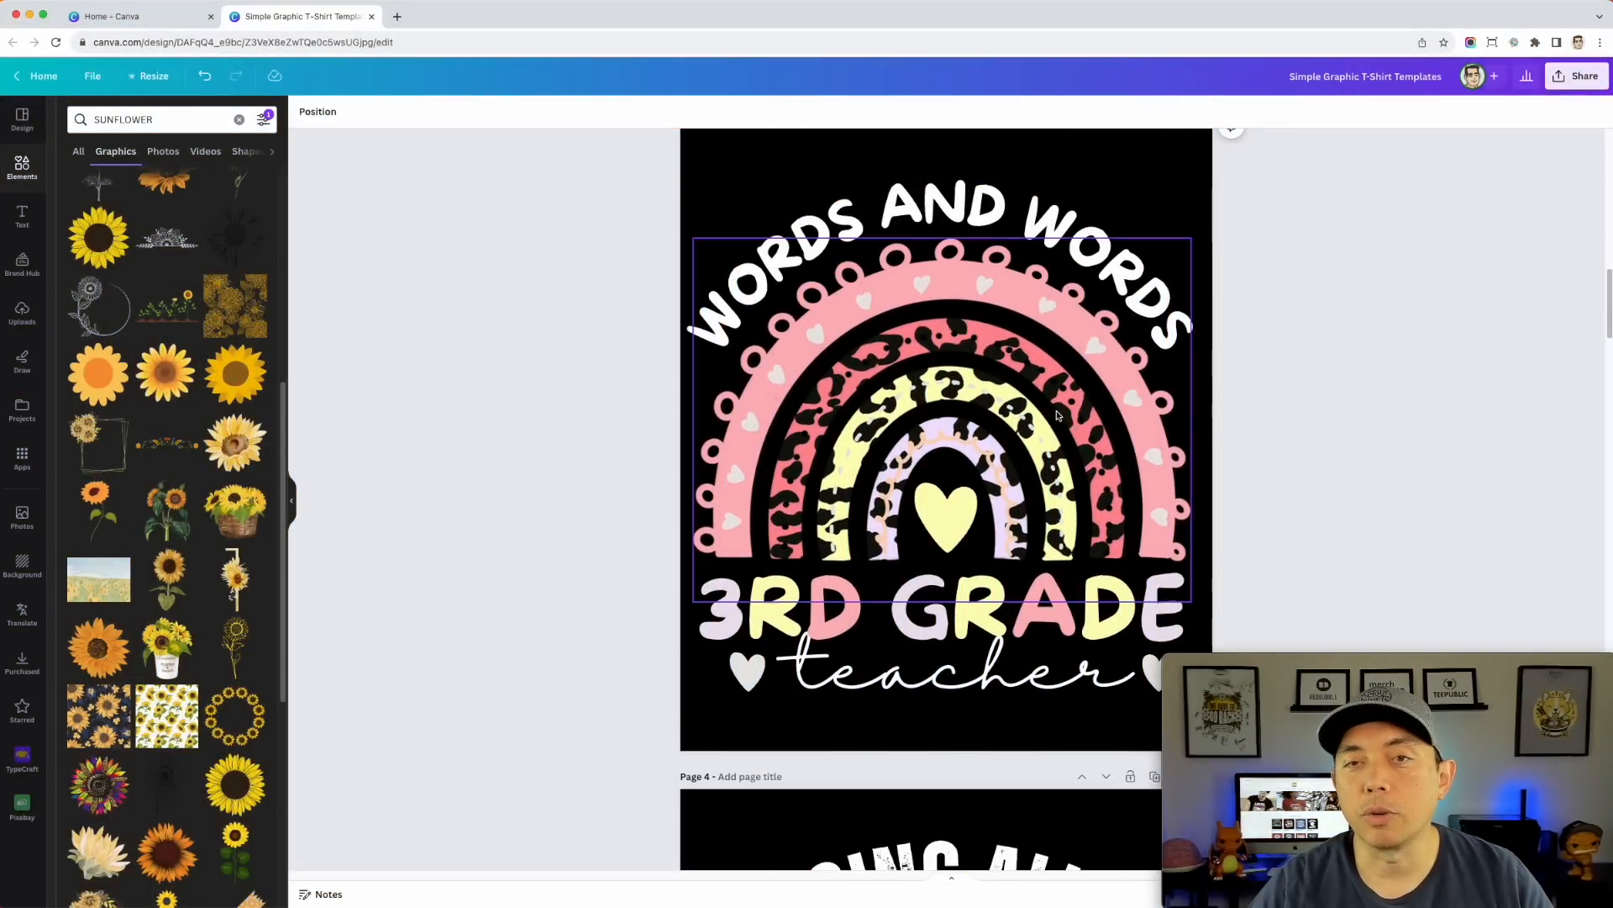
{"action": "left_click", "coordinate": [151, 120]}
{"action": "double_click", "coordinate": [156, 119]}
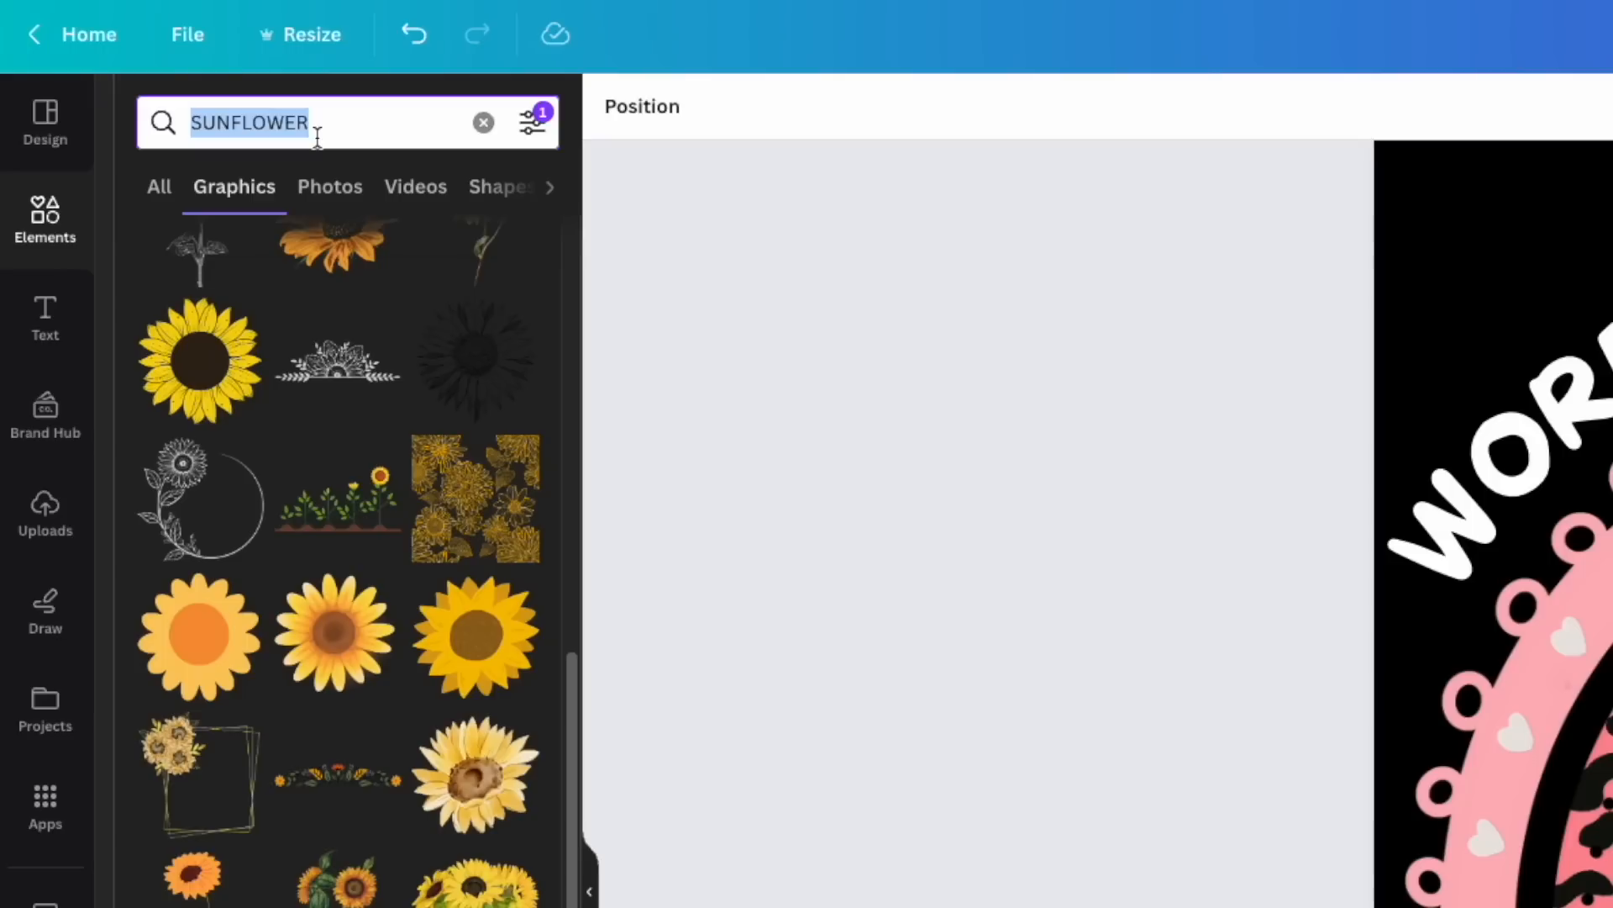
{"action": "type", "text": "RAINBOW"}
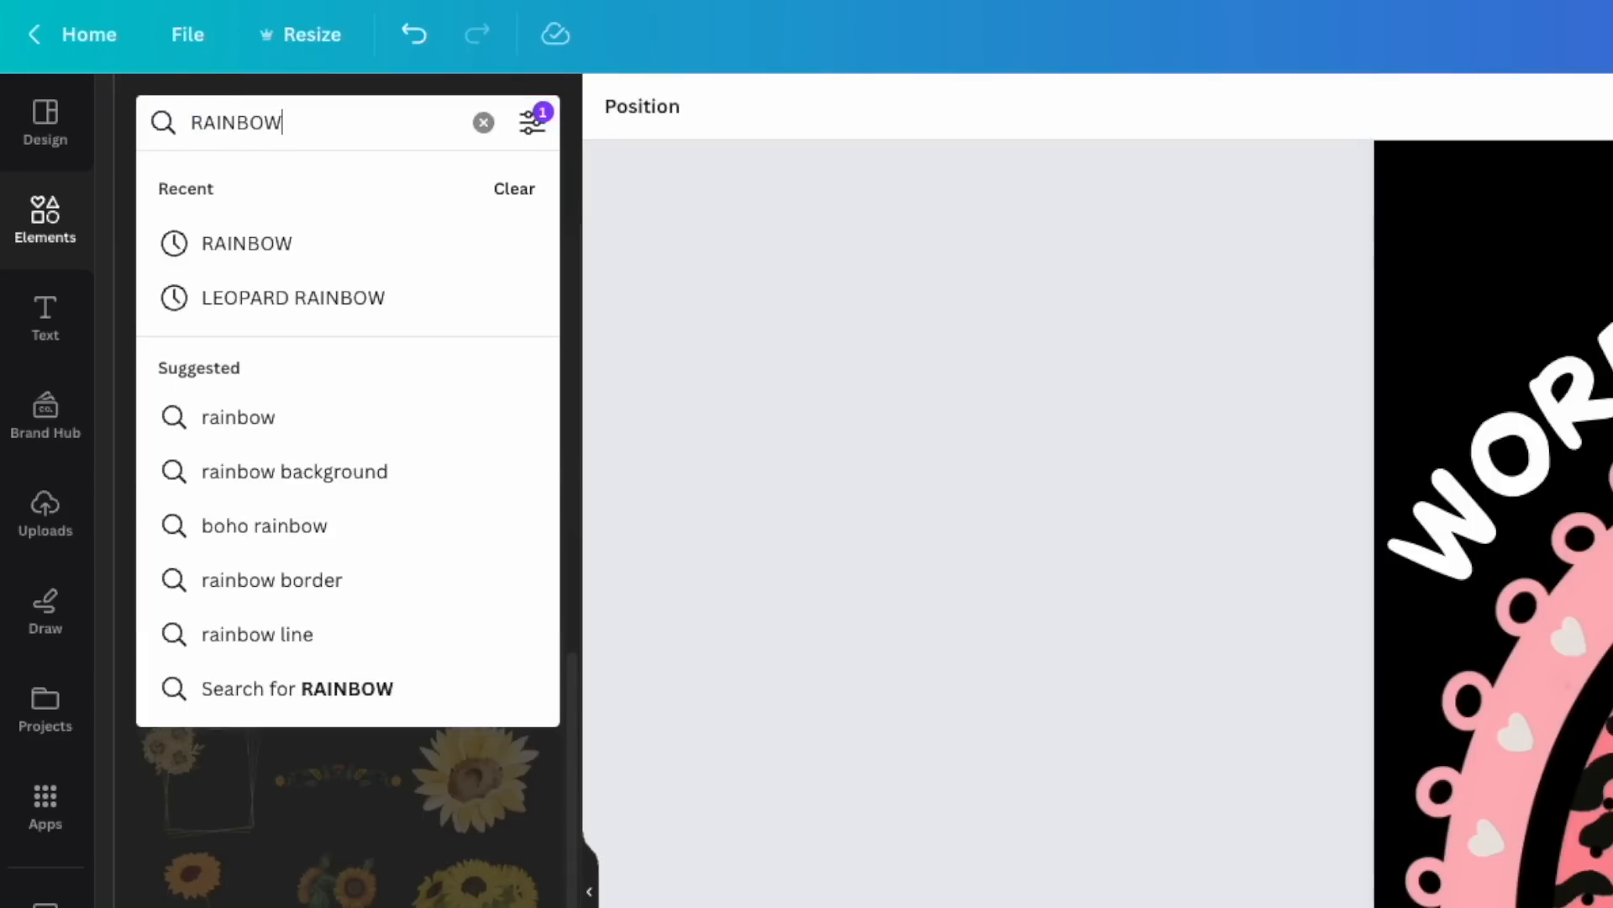
{"action": "key", "text": "Return"}
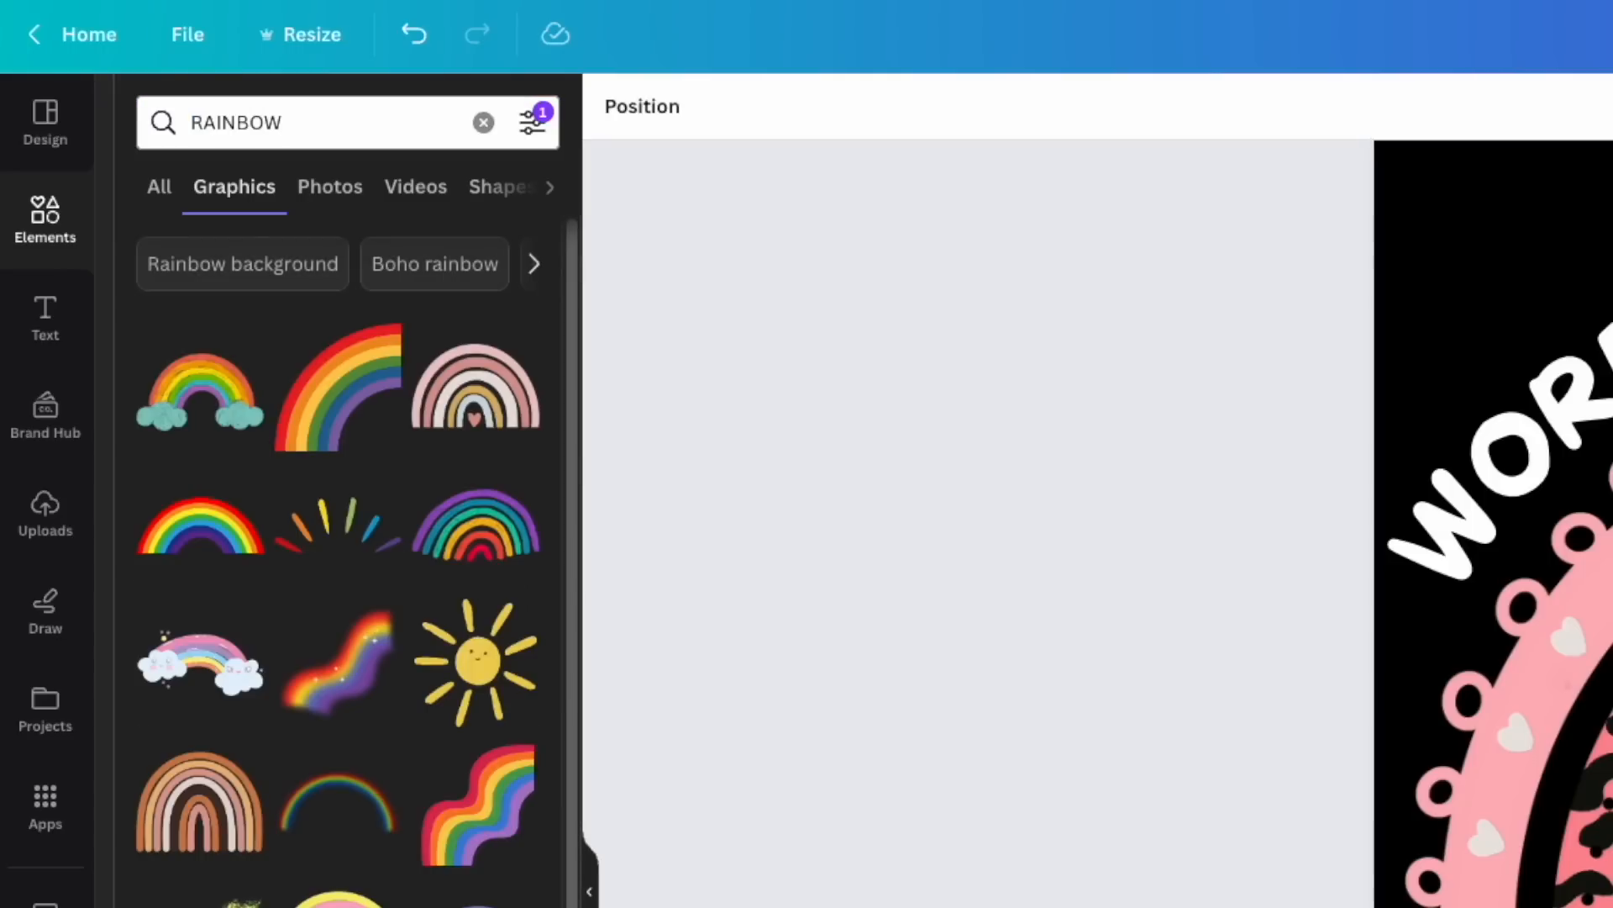
{"action": "scroll", "coordinate": [407, 858], "scroll_direction": "down", "scroll_amount": 5}
{"action": "scroll", "coordinate": [408, 857], "scroll_direction": "down", "scroll_amount": 5}
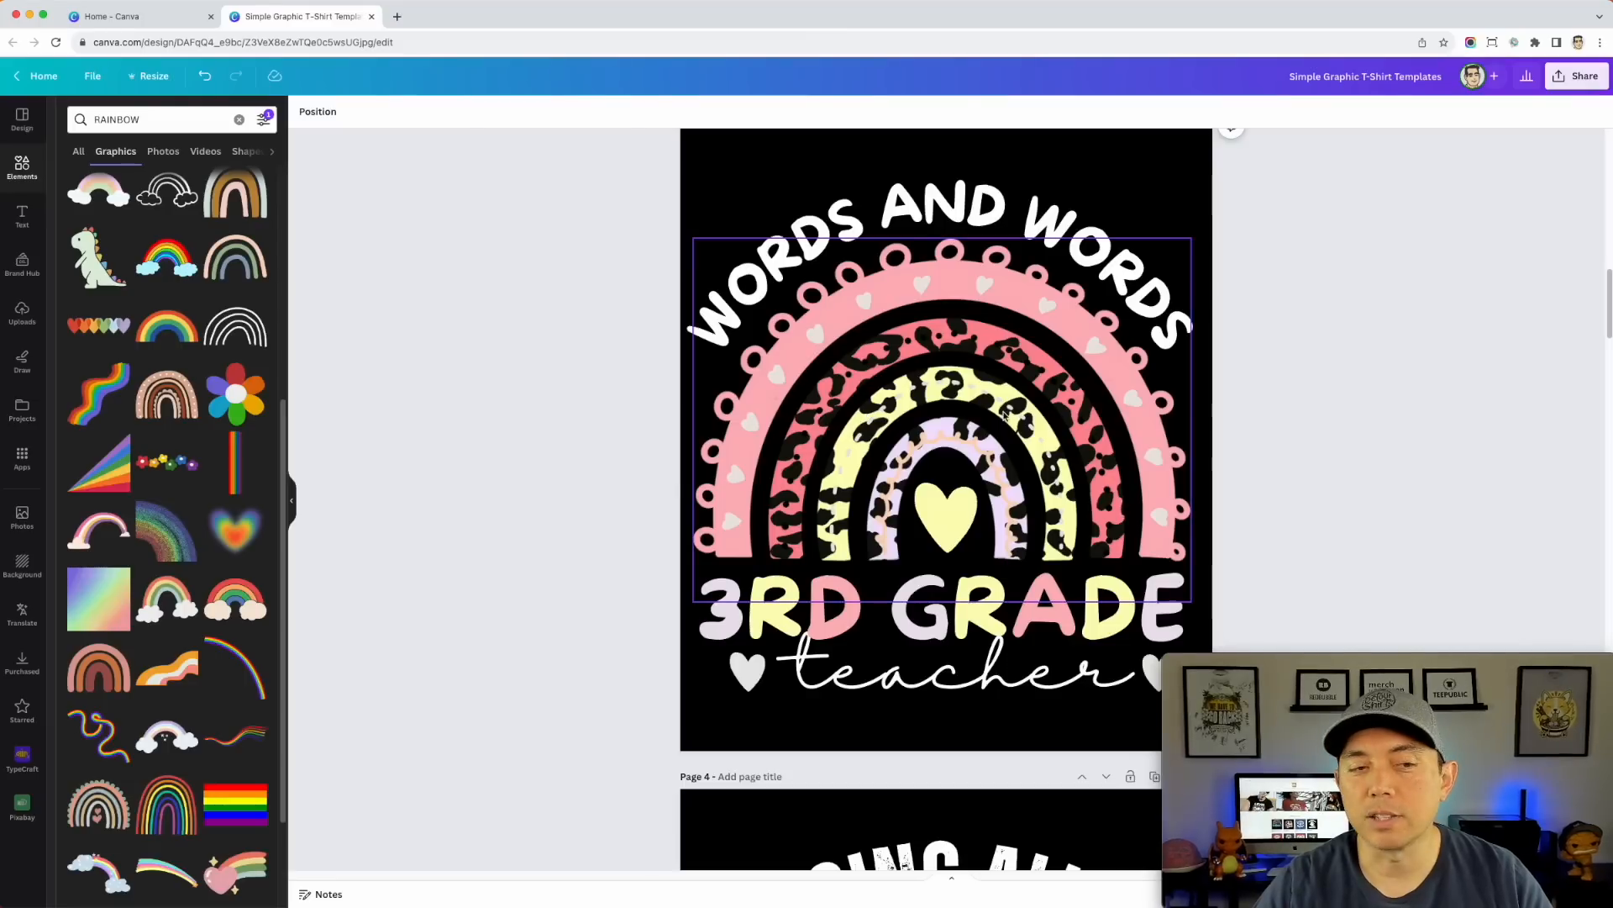
{"action": "scroll", "coordinate": [208, 452], "scroll_direction": "down", "scroll_amount": 2}
{"action": "scroll", "coordinate": [208, 453], "scroll_direction": "down", "scroll_amount": 3}
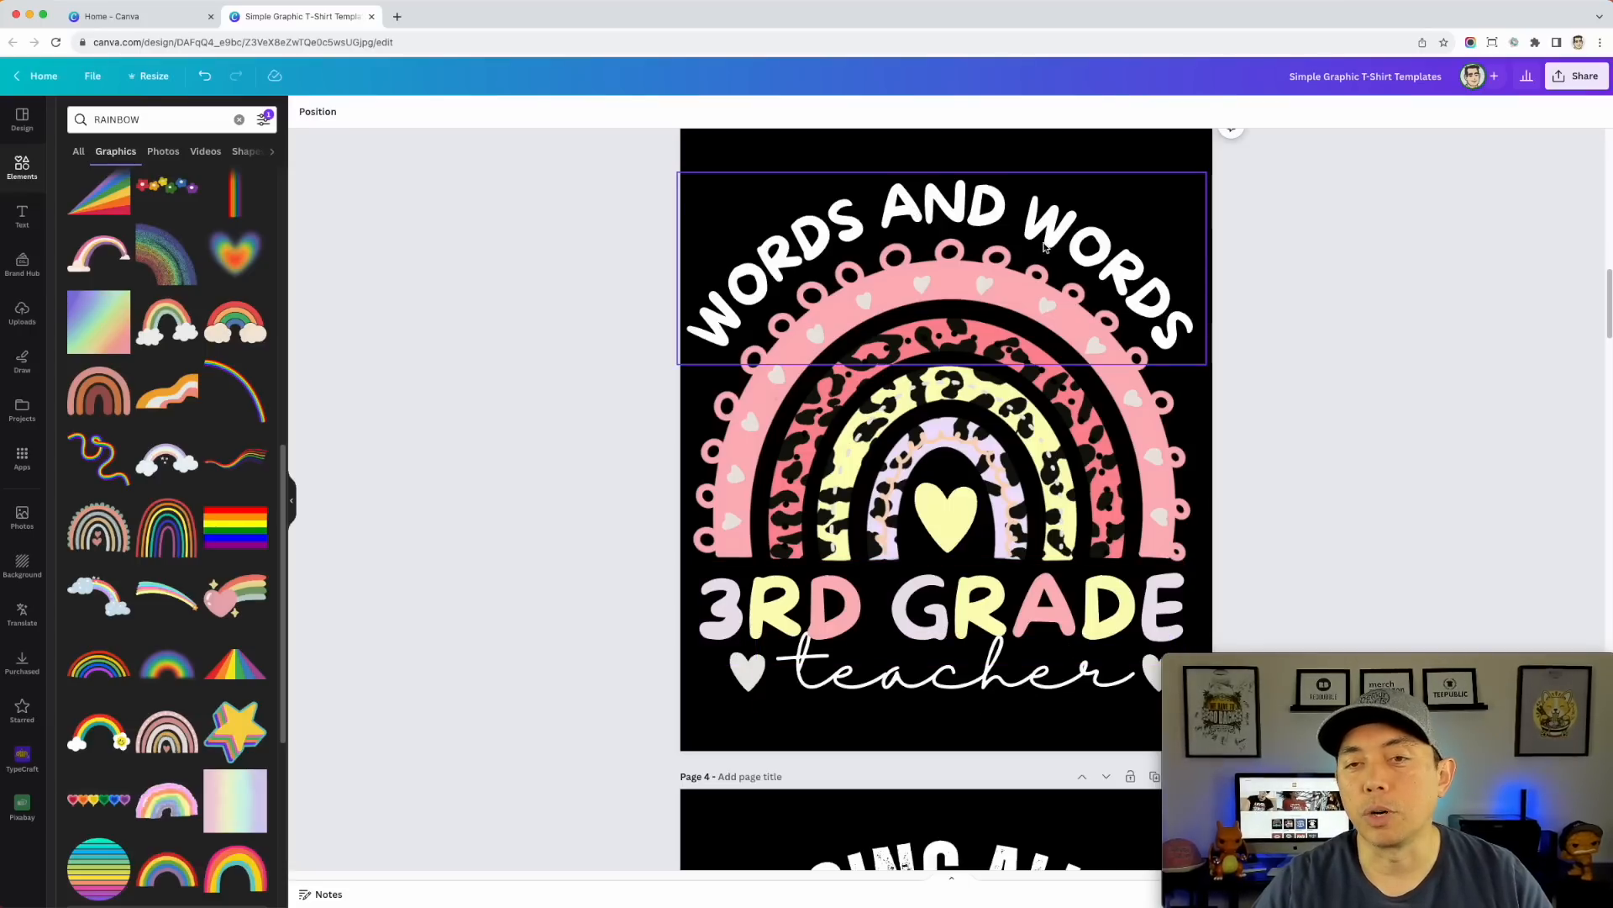
- Try page 3 without the curved "WORDS AND WORDS" text by deleting it twice, undoing each deletion
{"action": "left_click", "coordinate": [1024, 216]}
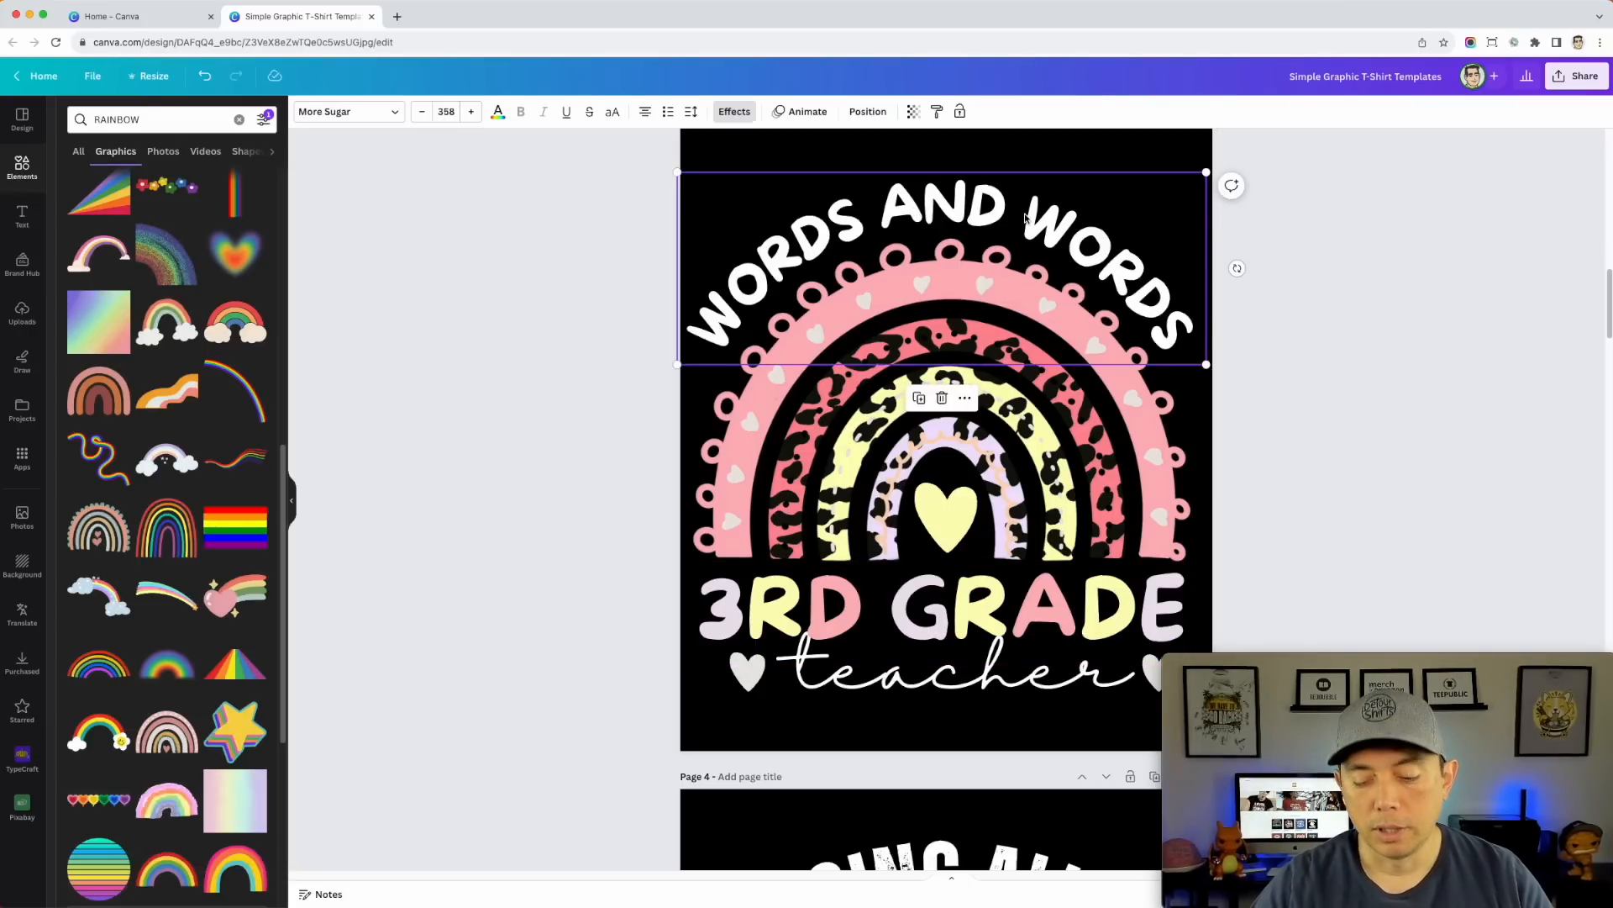
{"action": "key", "text": "Delete"}
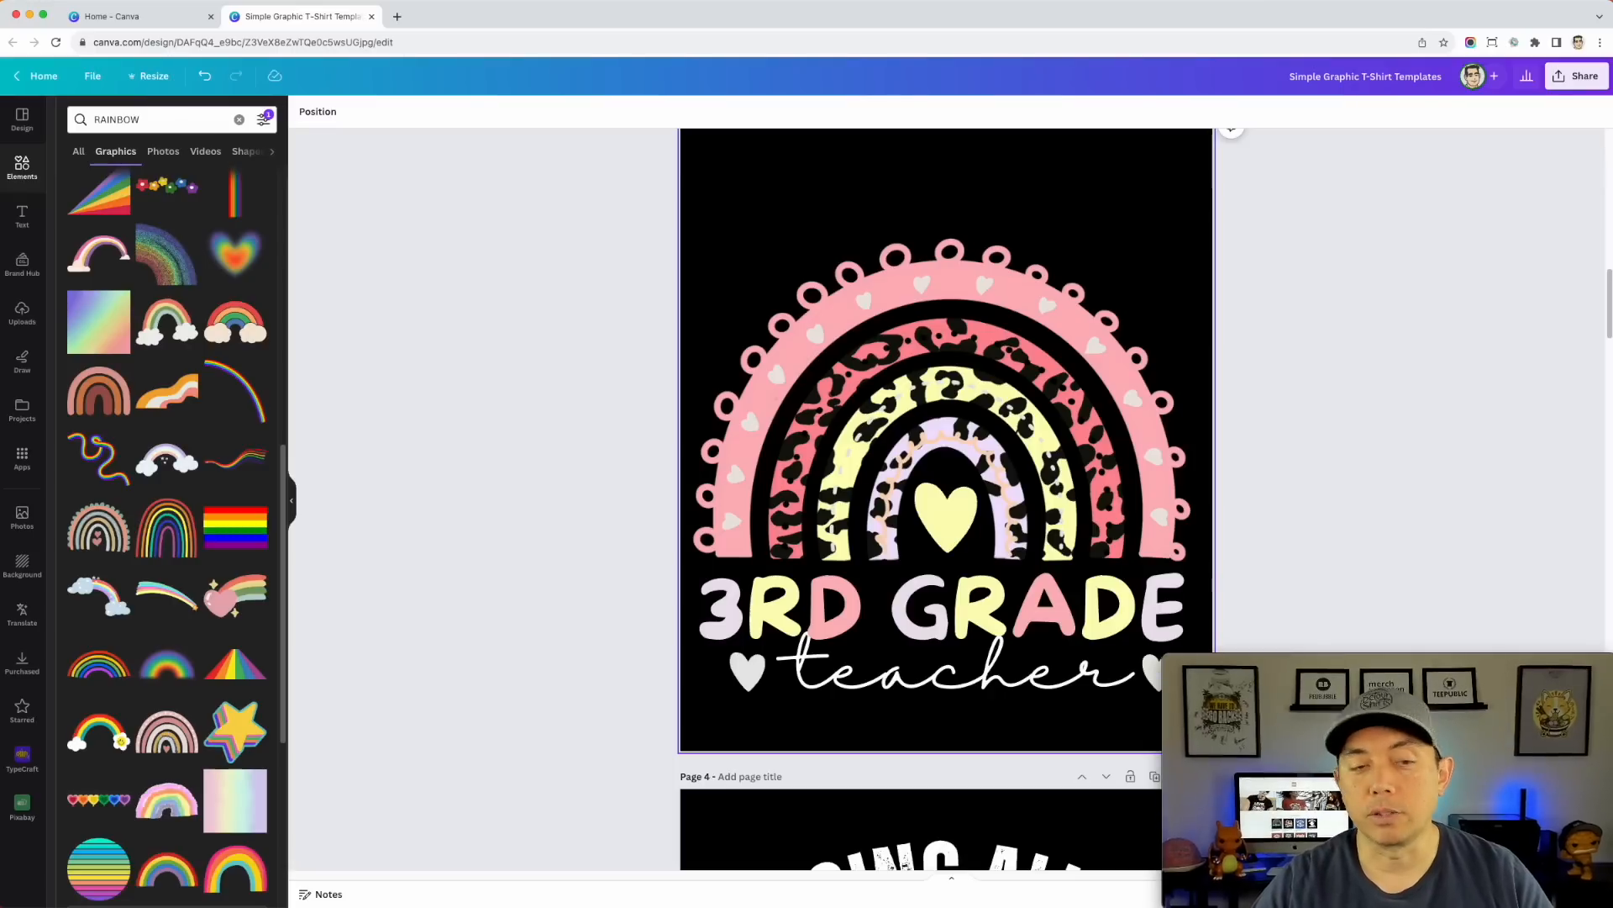
{"action": "key", "text": "super+z"}
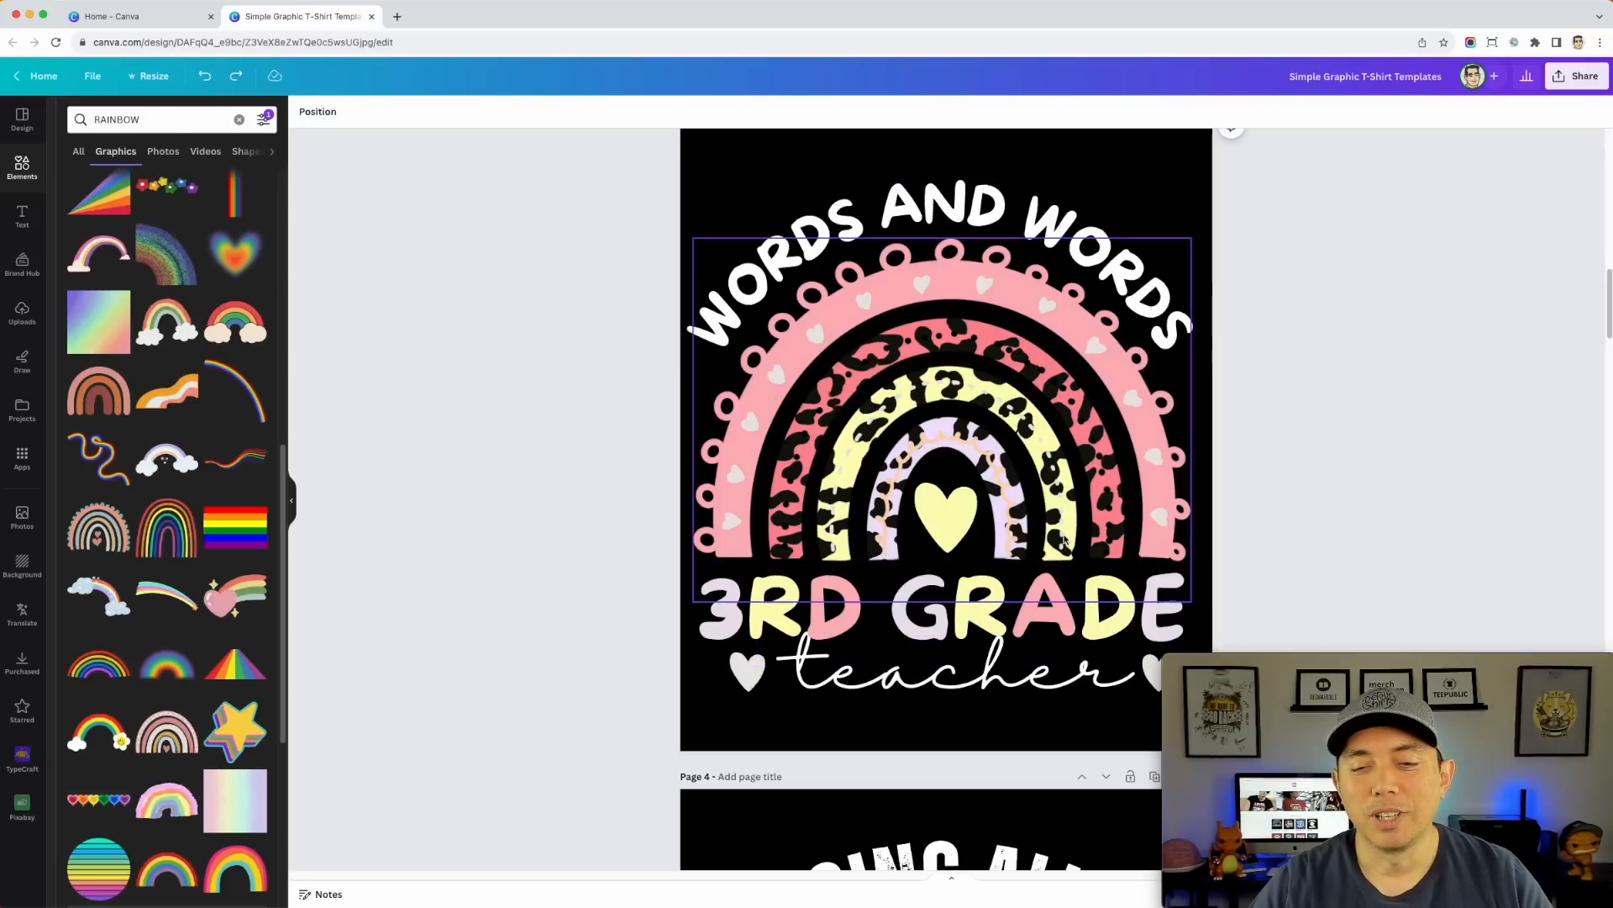
{"action": "left_click", "coordinate": [950, 214]}
{"action": "key", "text": "Delete"}
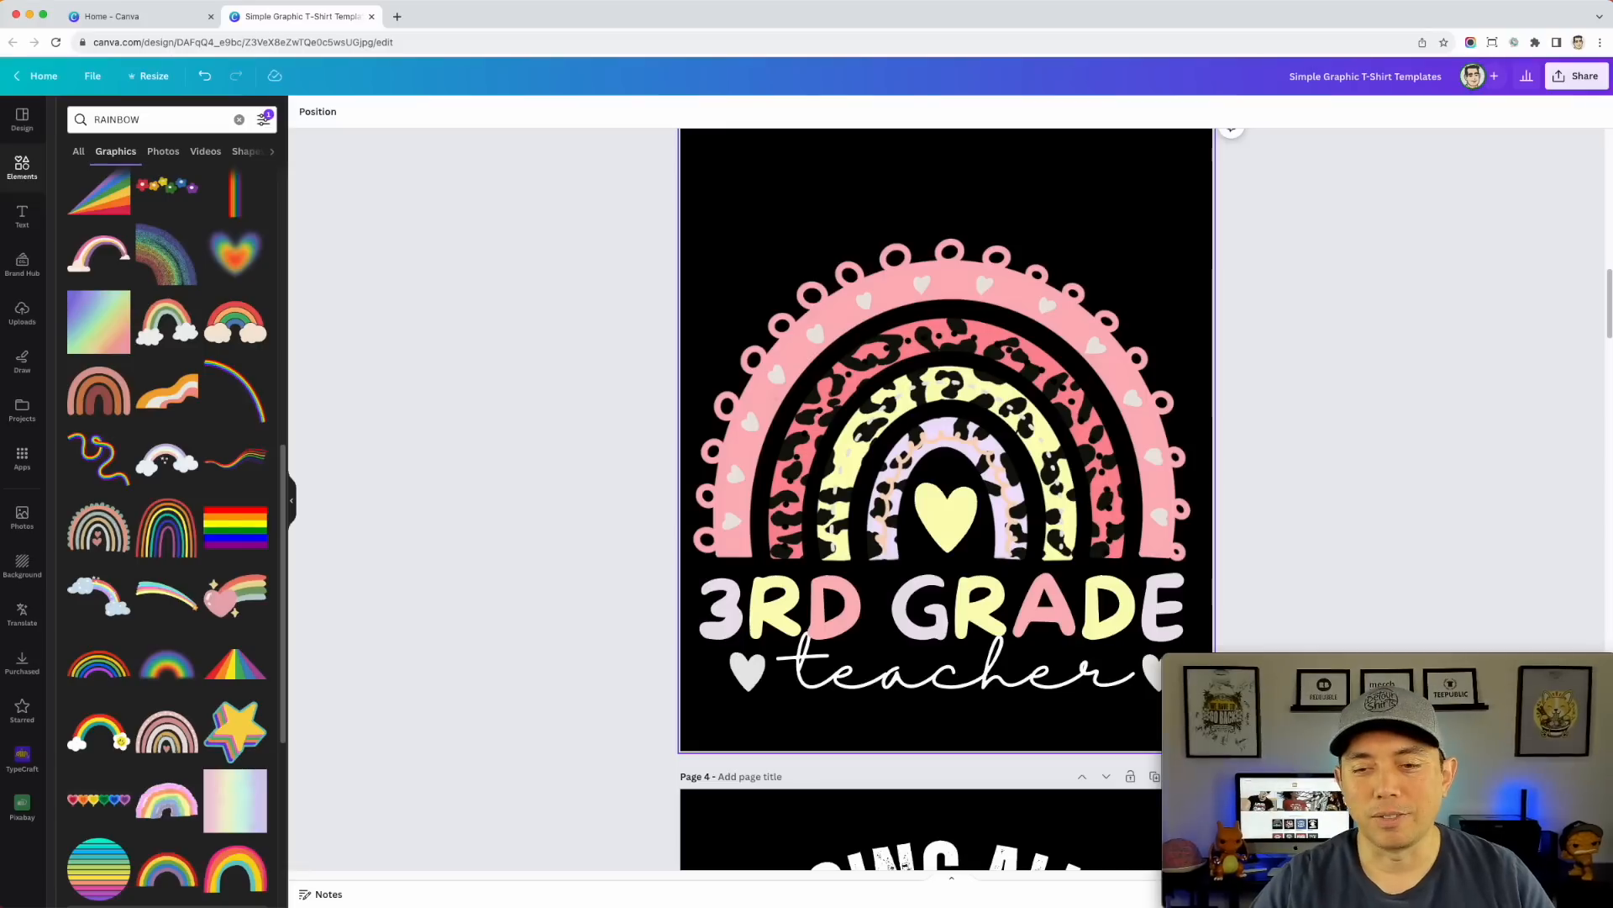
{"action": "key", "text": "super+z"}
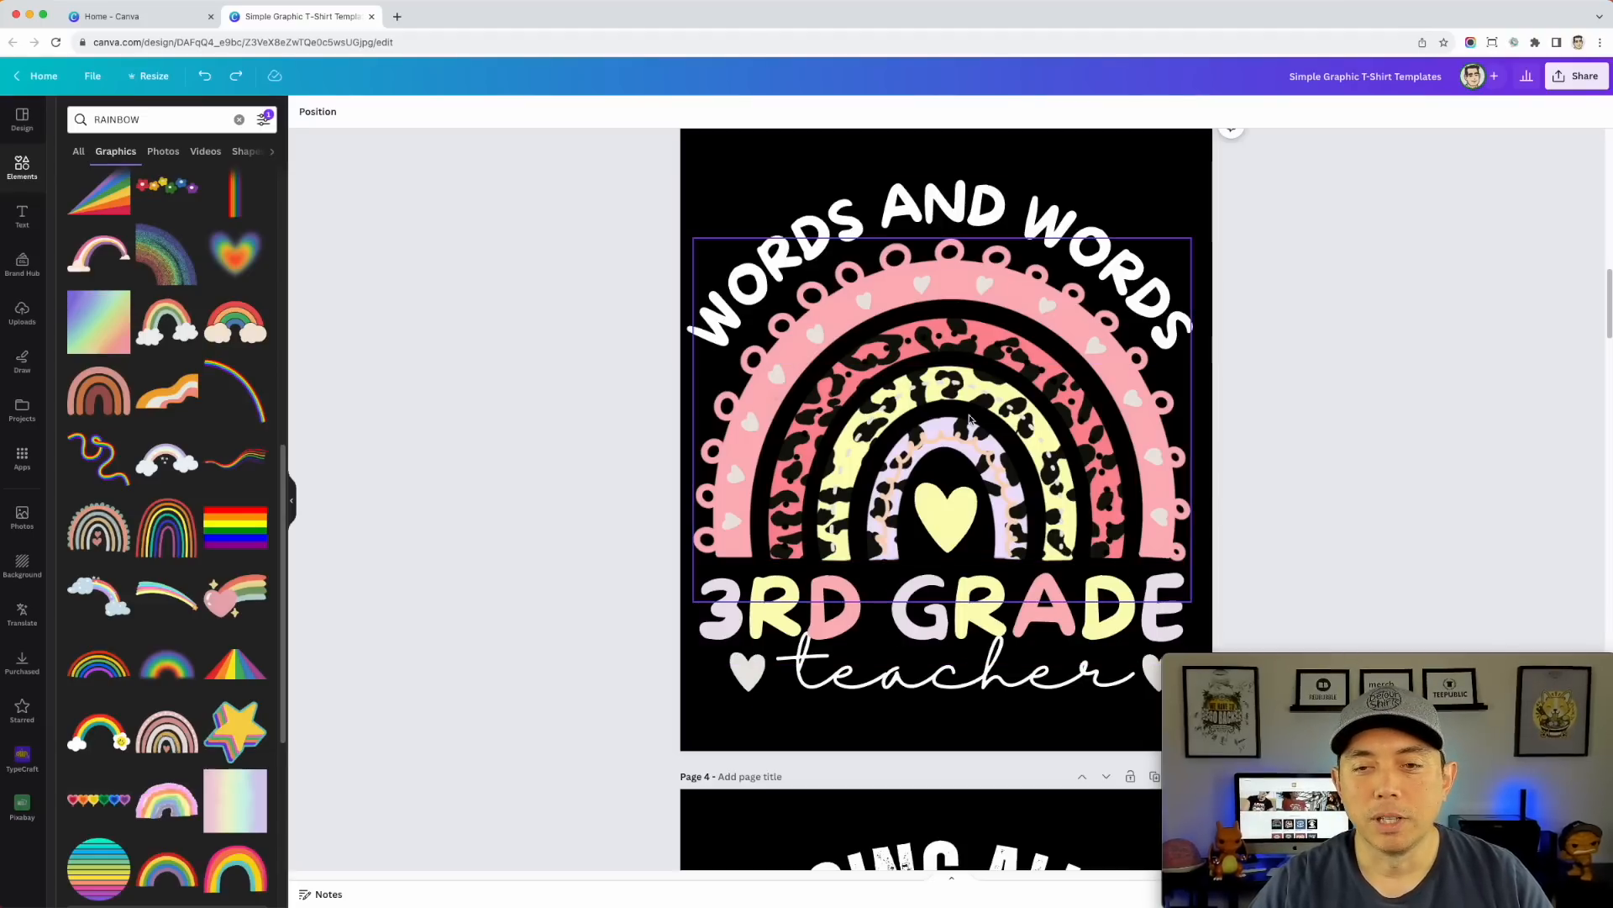
- Inspect the text colors of the individual characters "3", "R" and "D" in page 3's "3RD GRADE" line
{"action": "scroll", "coordinate": [914, 510], "scroll_direction": "down", "scroll_amount": 1}
{"action": "left_click", "coordinate": [740, 554]}
{"action": "left_click", "coordinate": [741, 553]}
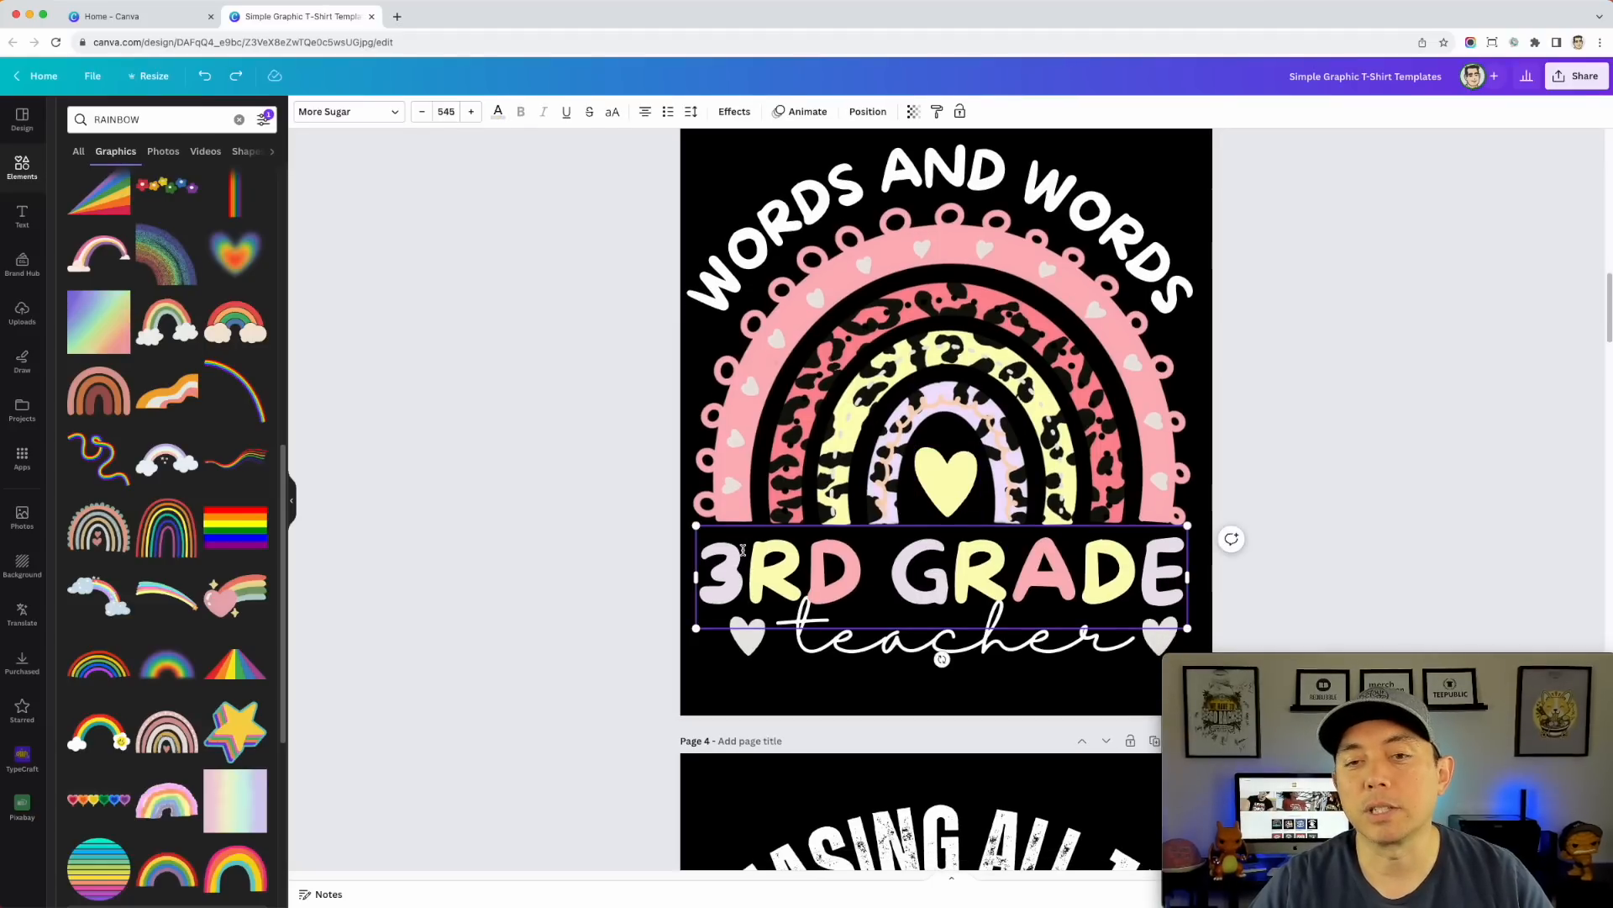
{"action": "left_click_drag", "start_coordinate": [743, 551], "coordinate": [697, 555]}
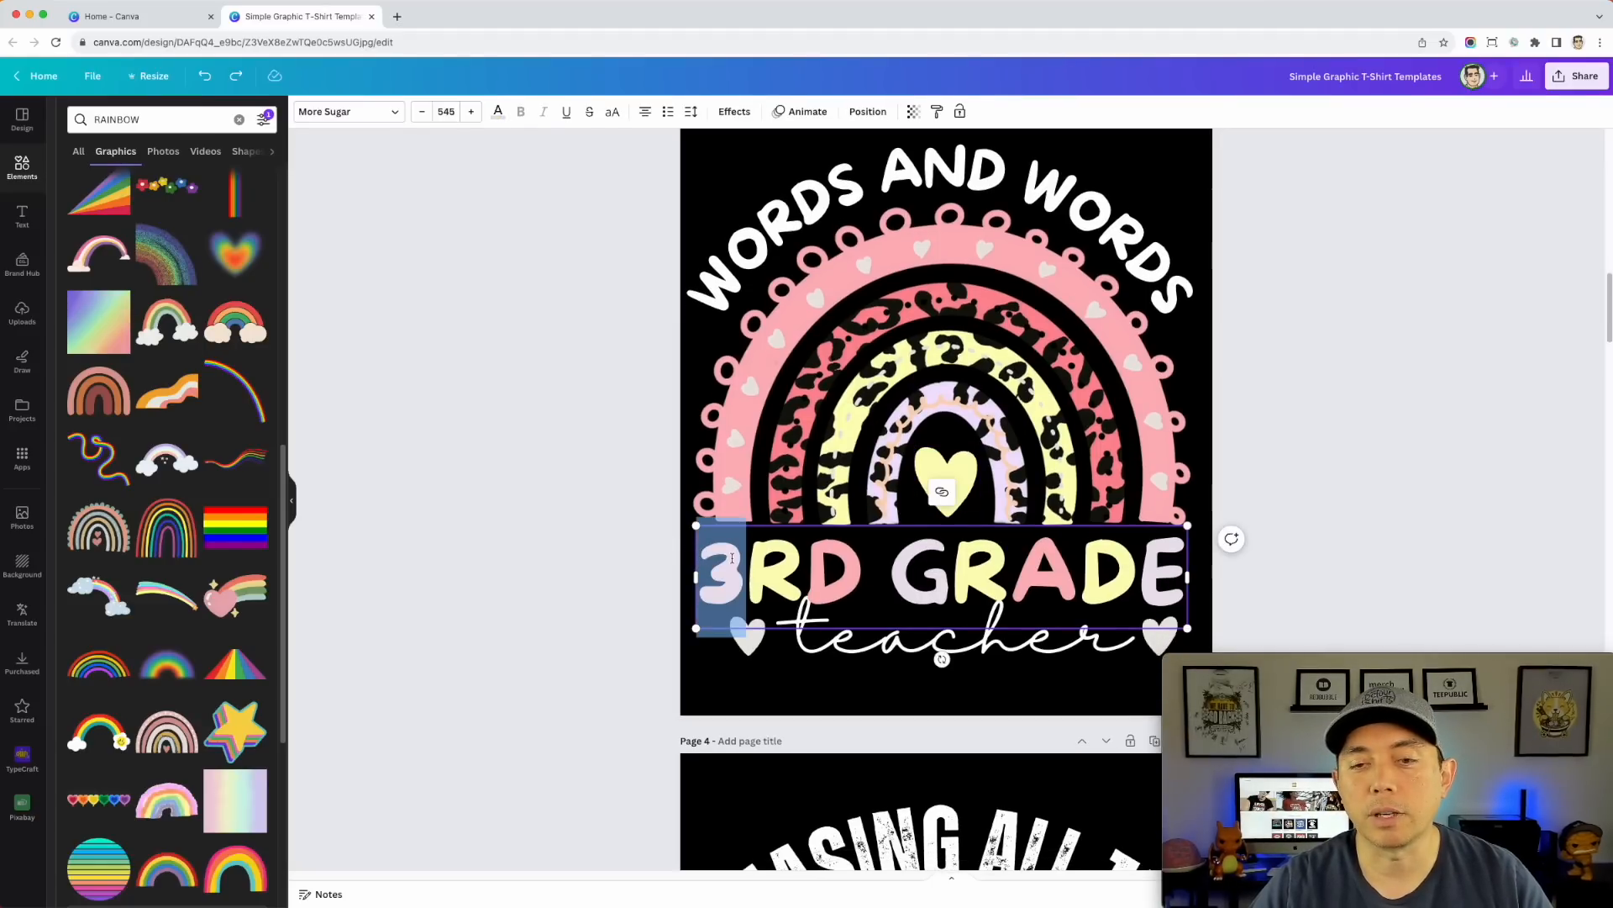
{"action": "left_click", "coordinate": [497, 112]}
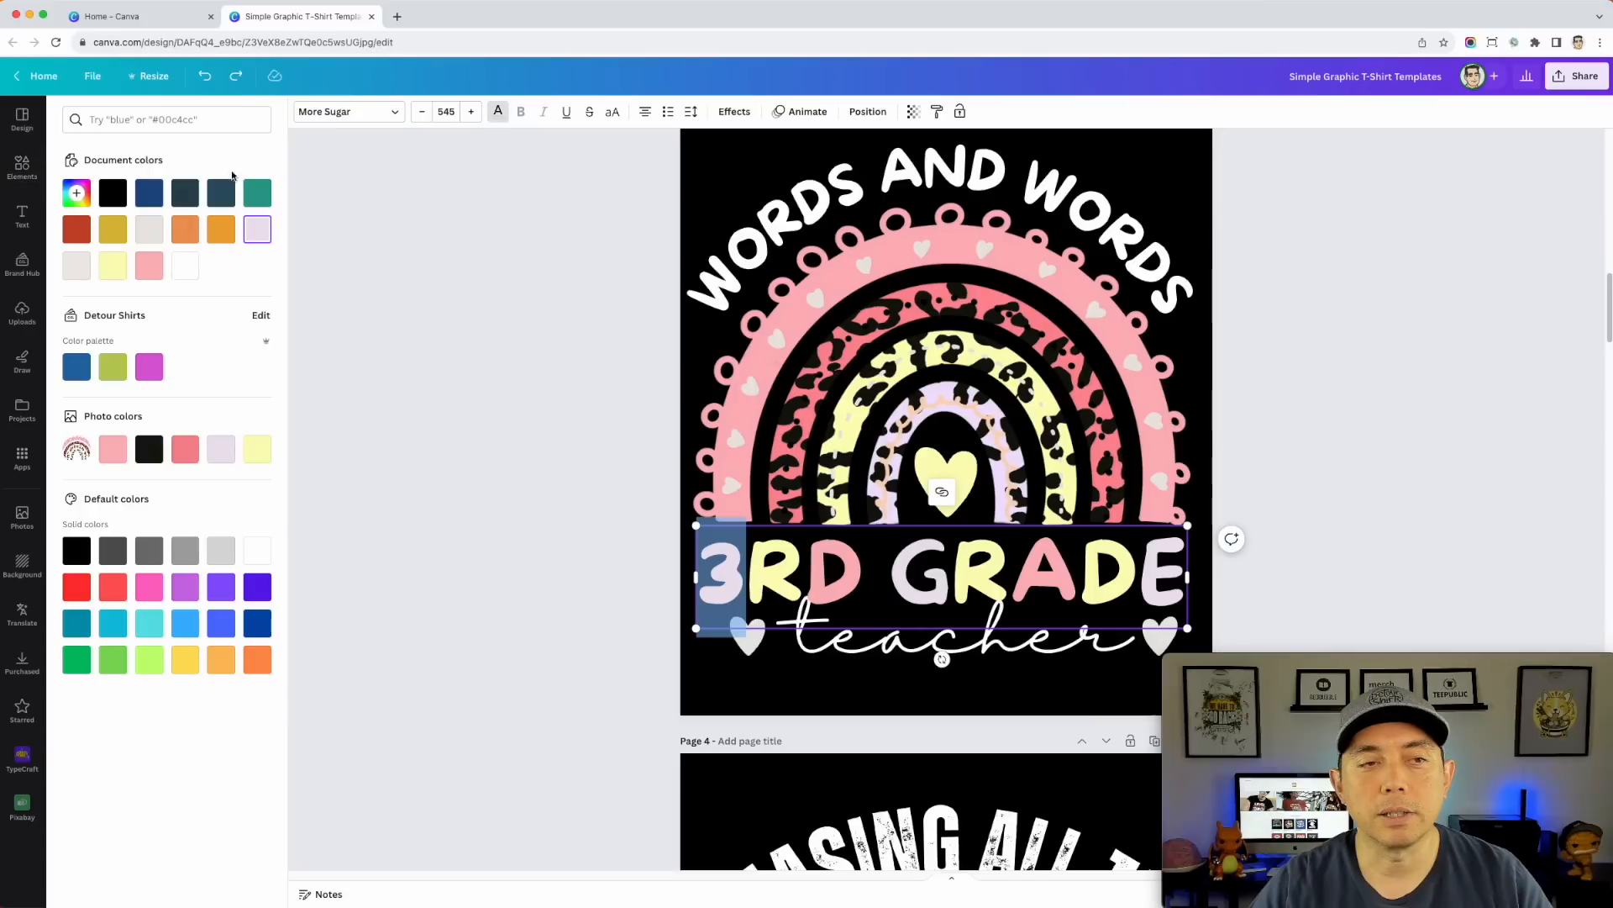
{"action": "left_click_drag", "start_coordinate": [804, 561], "coordinate": [747, 556]}
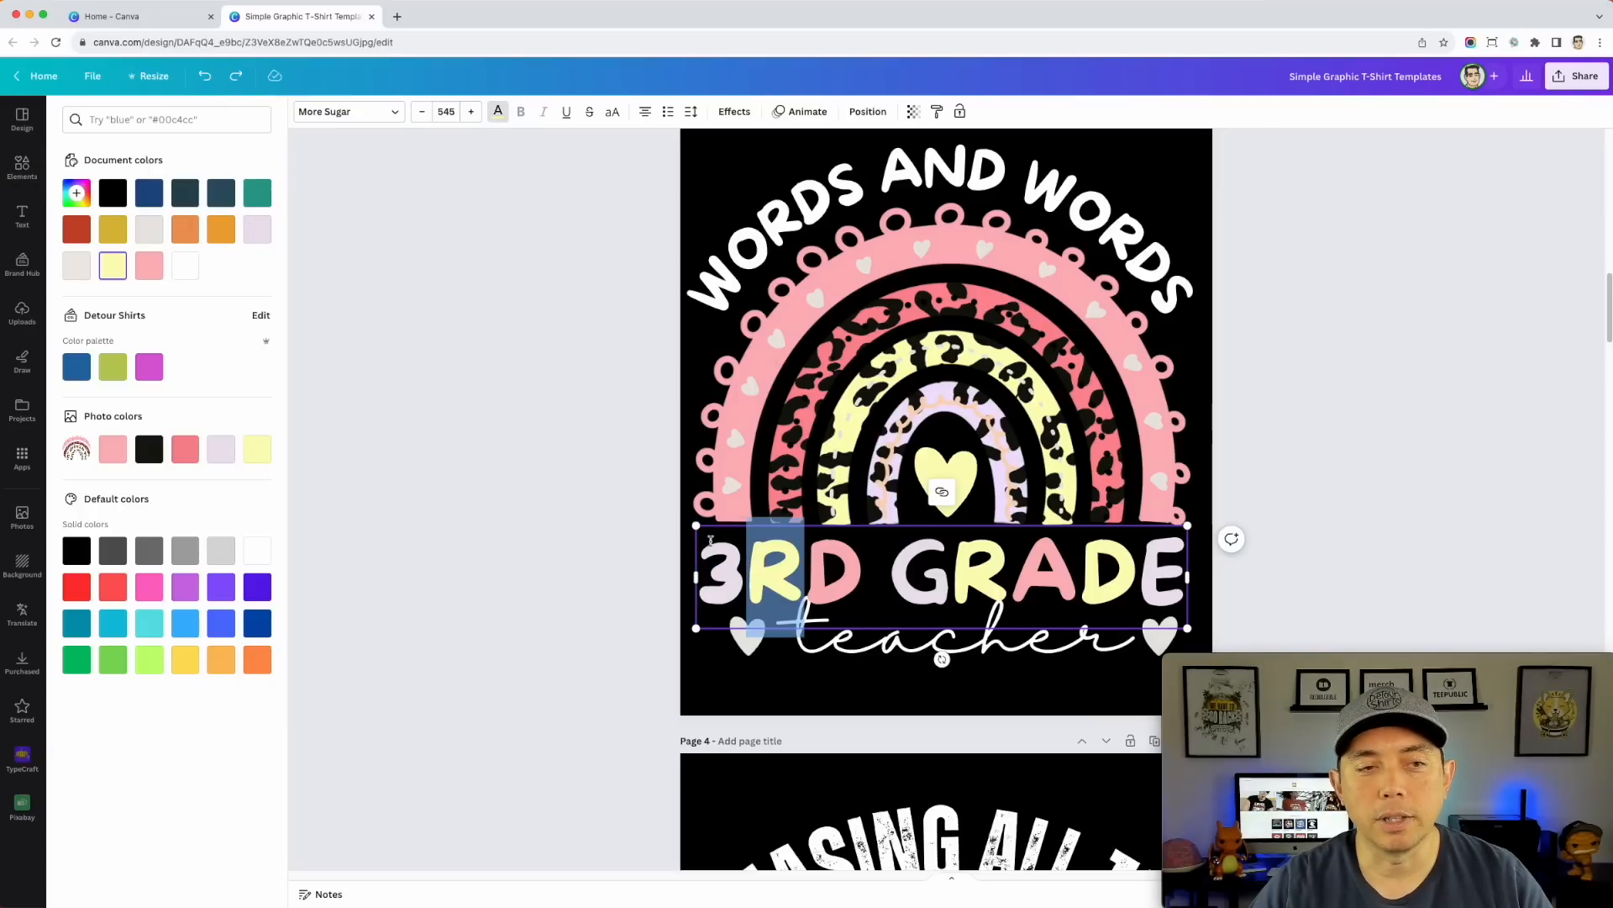
{"action": "left_click_drag", "start_coordinate": [863, 561], "coordinate": [806, 558]}
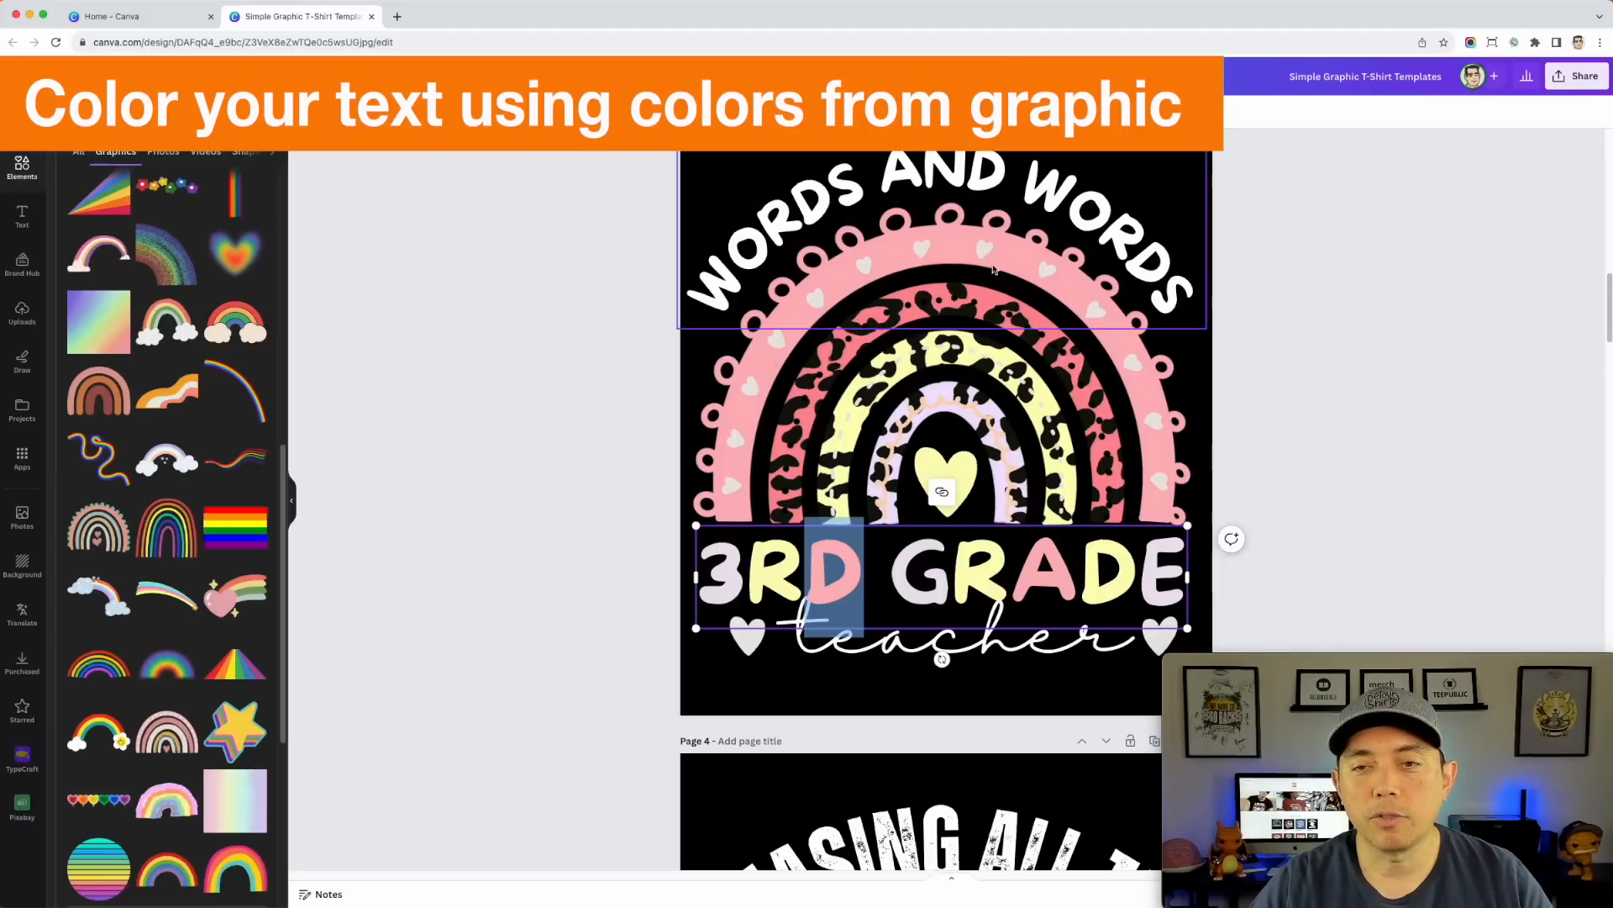
{"action": "left_click", "coordinate": [1393, 382]}
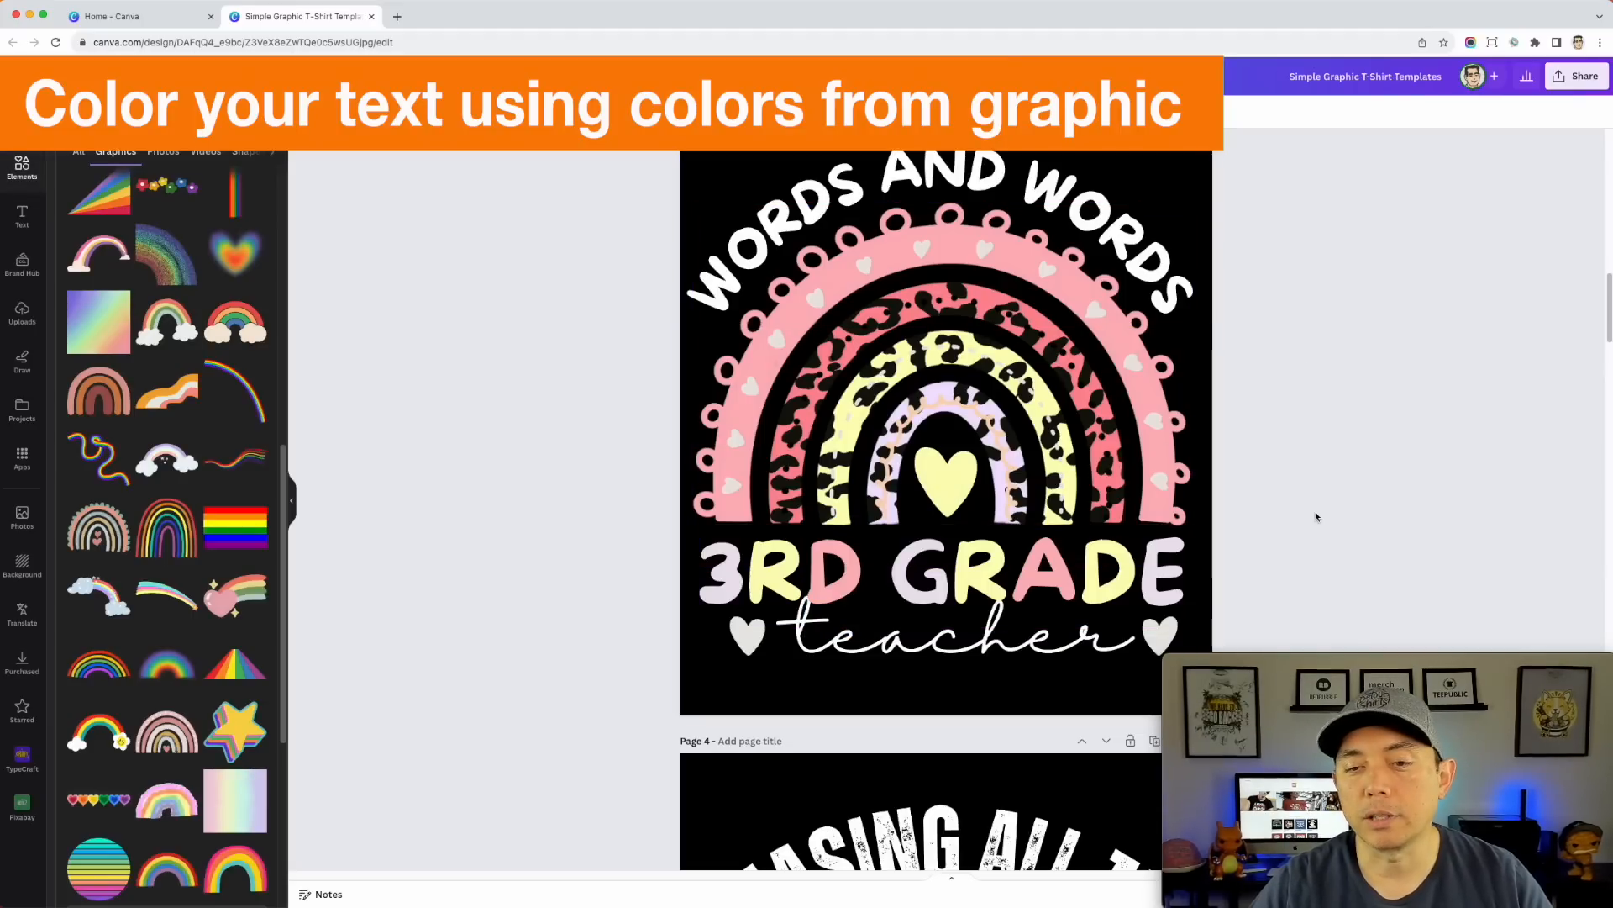
- Check which fonts the "teacher" and "3RD GRADE" texts on page 3 use
{"action": "left_click", "coordinate": [992, 663]}
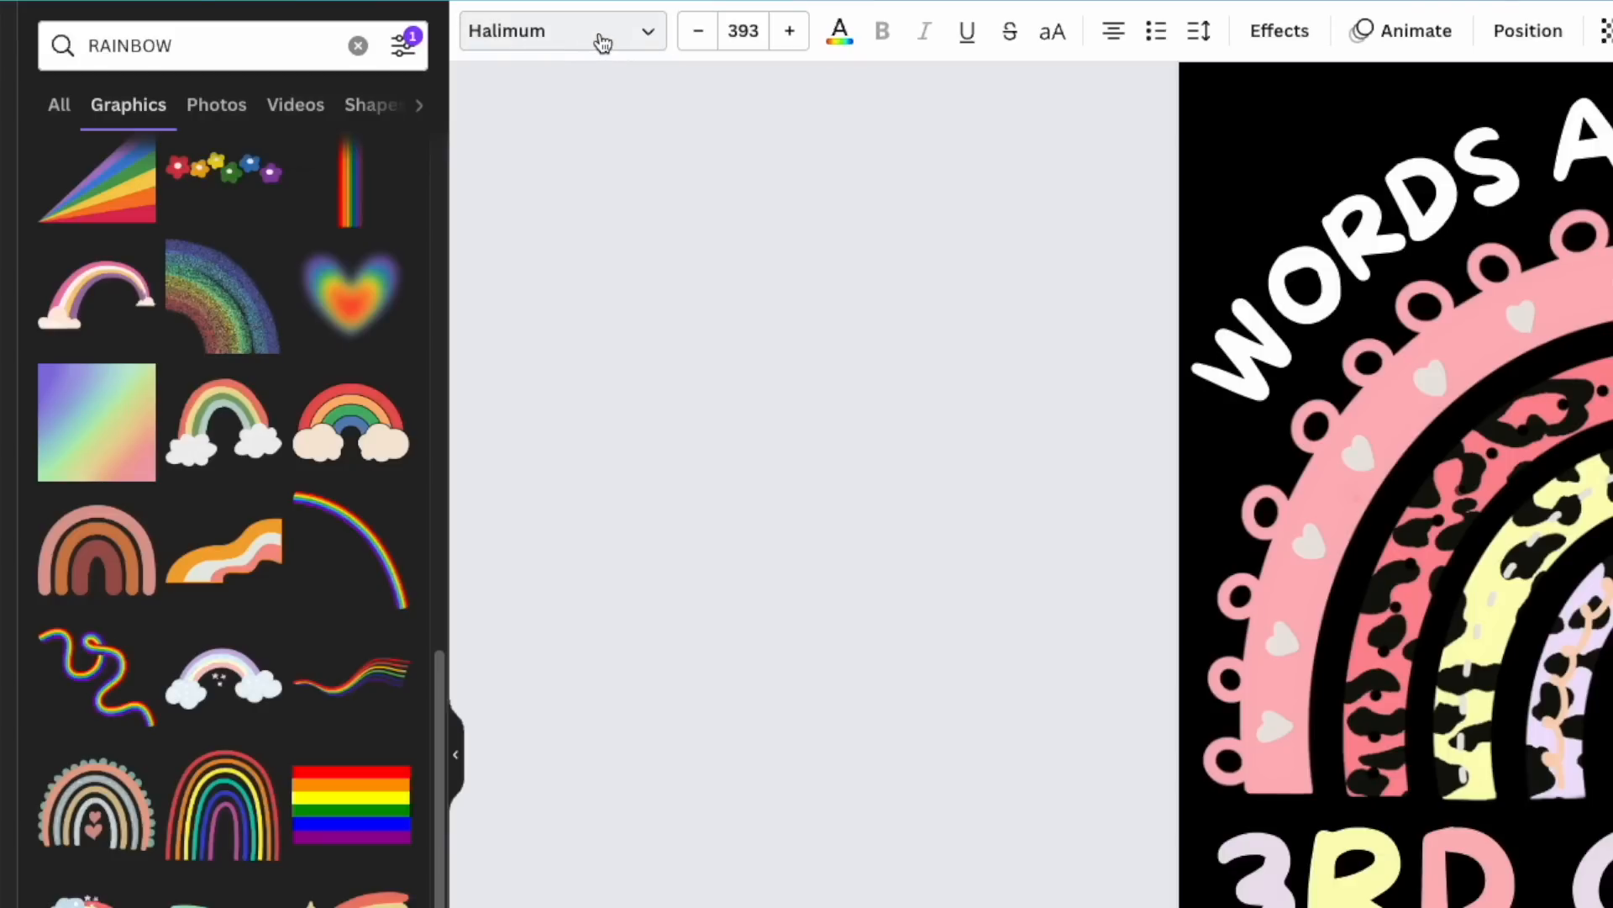
{"action": "left_click", "coordinate": [602, 42]}
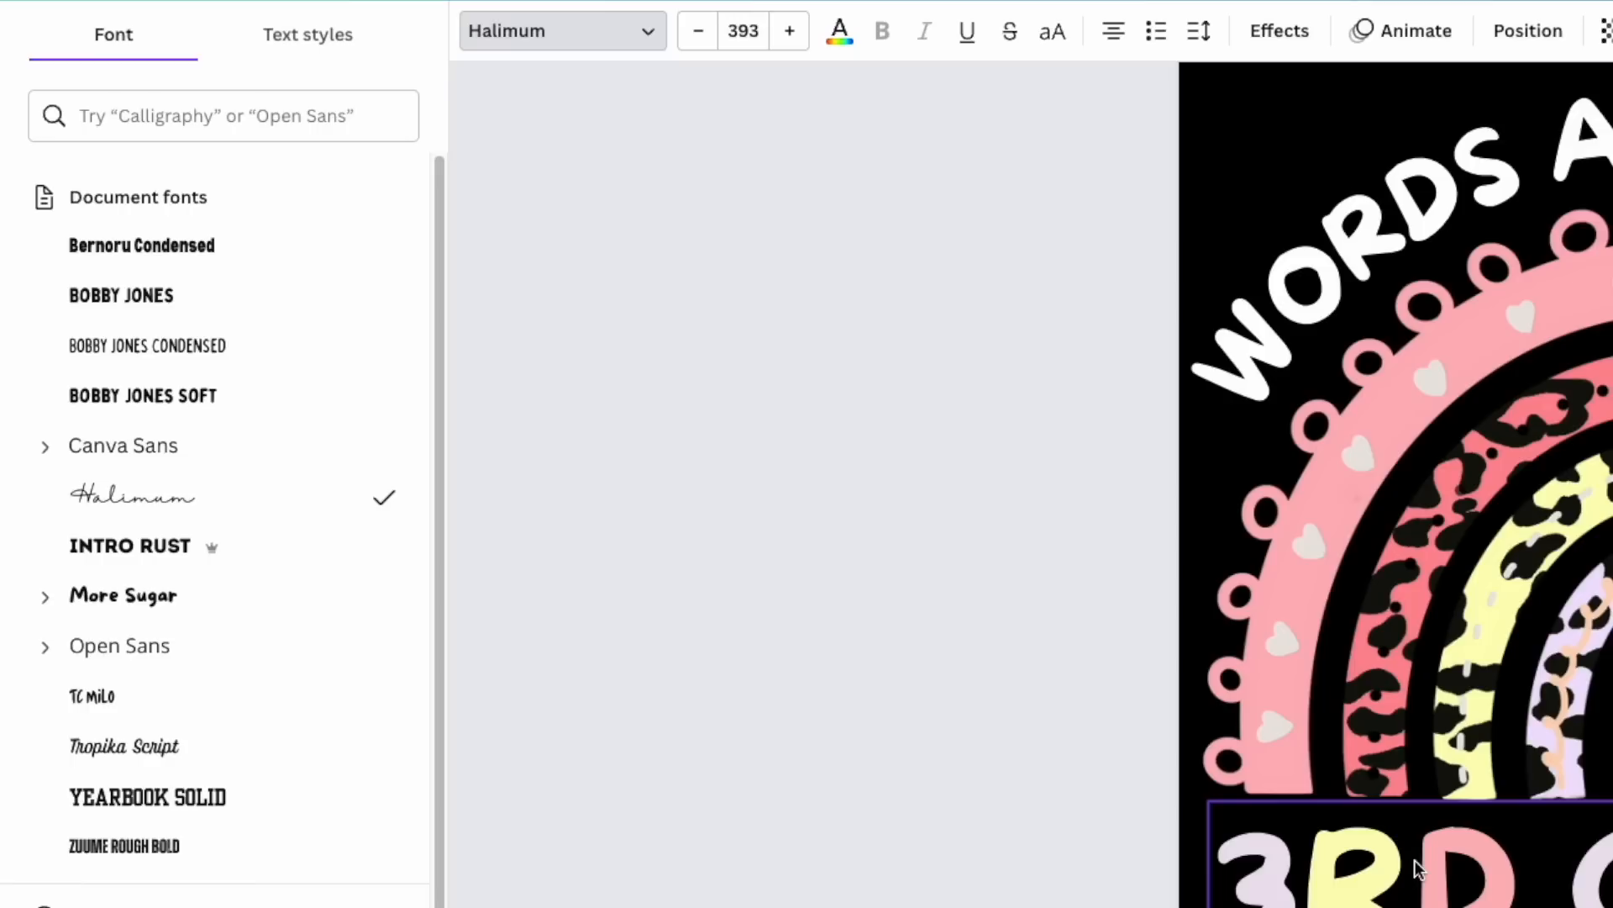
{"action": "left_click", "coordinate": [1443, 863]}
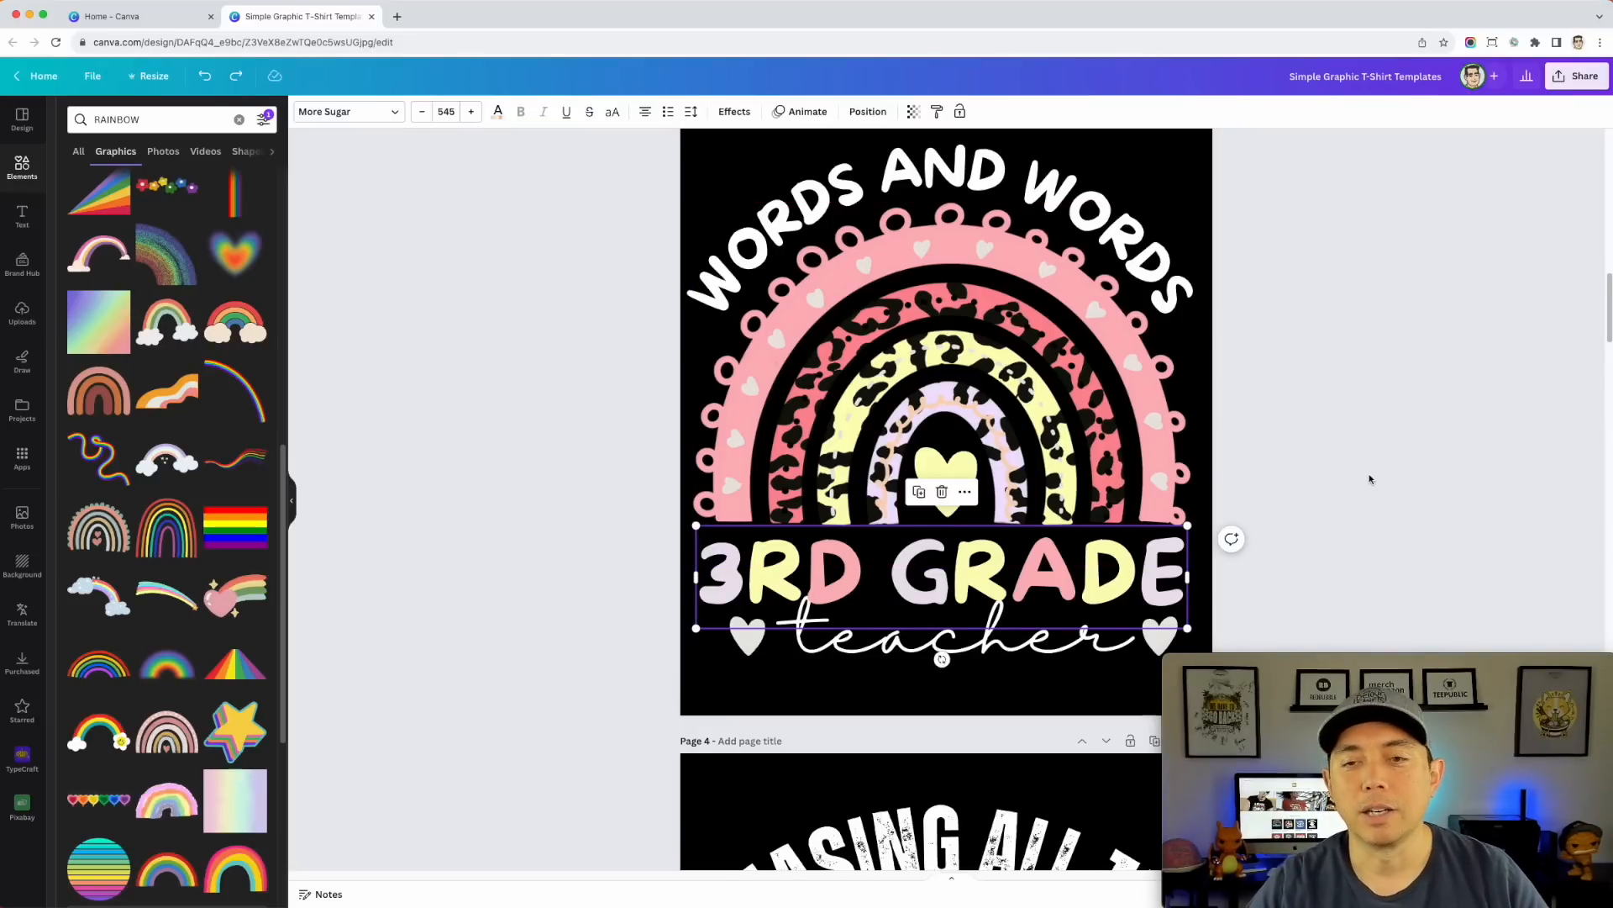
- Go to the sunset design on page 4 and inspect its white circle, palm trees and curved "CHASING ALL THE" text
{"action": "scroll", "coordinate": [1370, 477], "scroll_direction": "down", "scroll_amount": 2}
{"action": "scroll", "coordinate": [1369, 479], "scroll_direction": "down", "scroll_amount": 5}
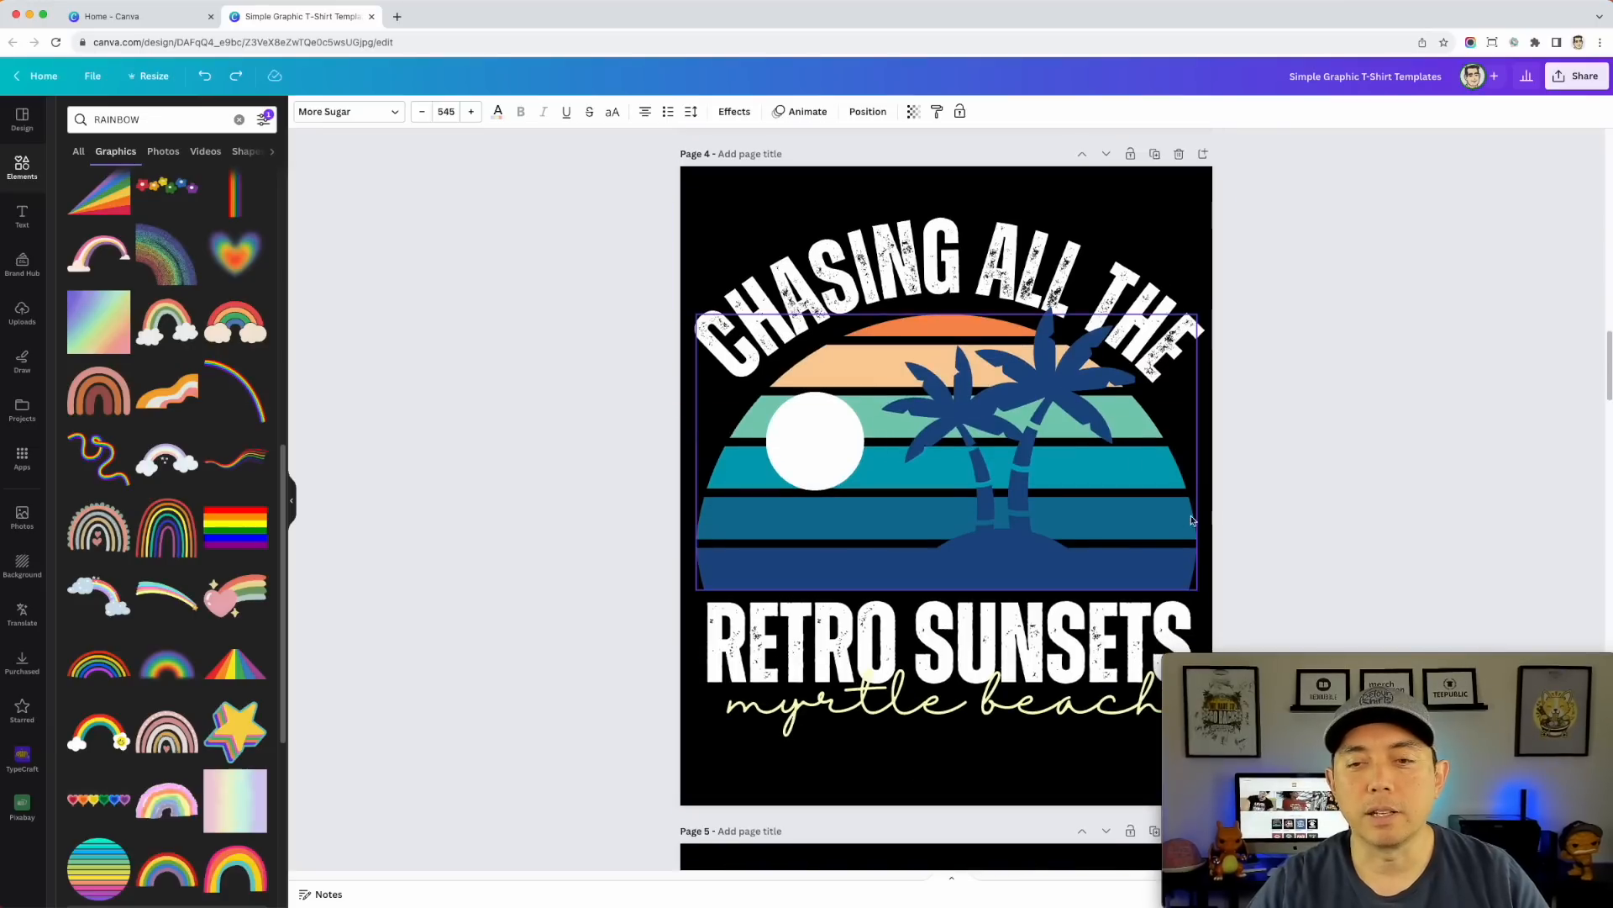
{"action": "left_click", "coordinate": [830, 434]}
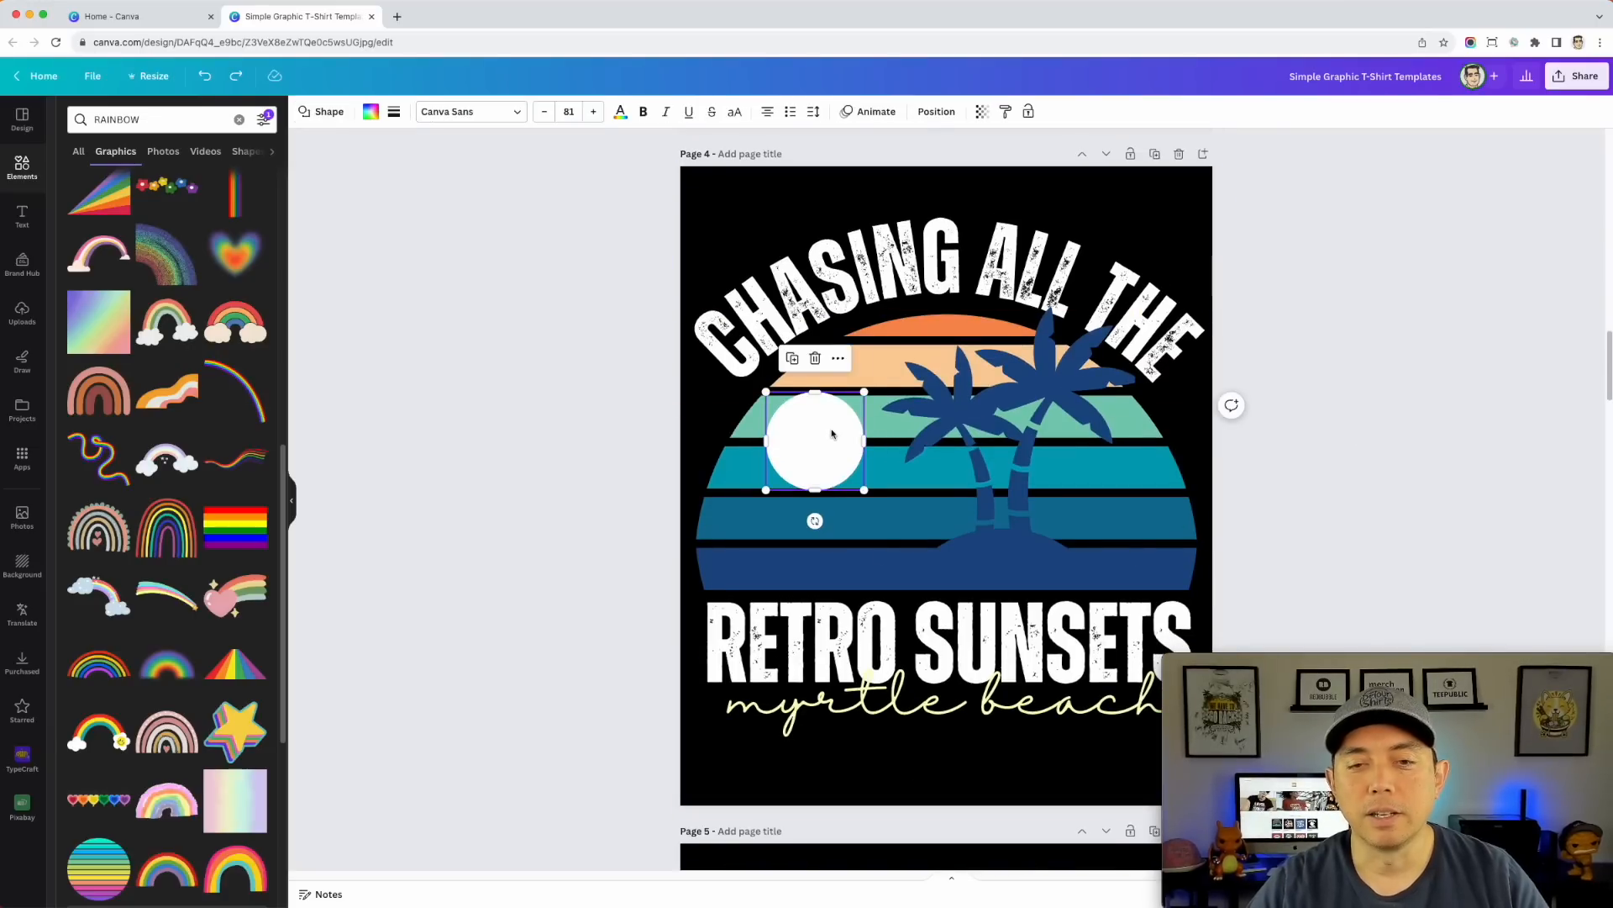
{"action": "left_click", "coordinate": [968, 389]}
{"action": "left_click", "coordinate": [841, 274]}
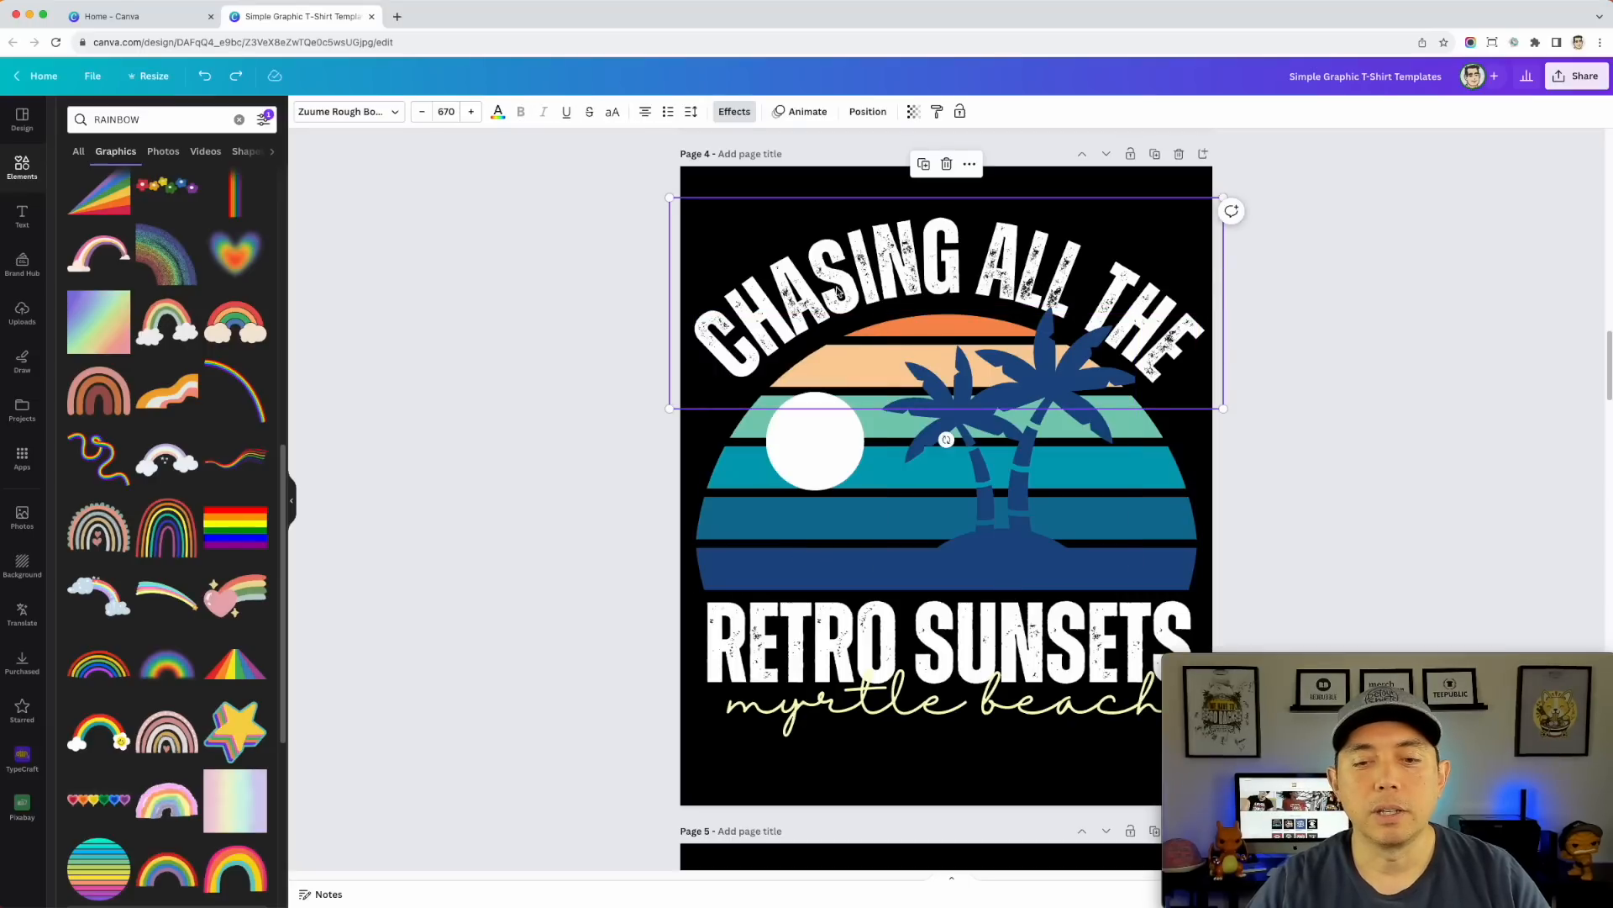
- Check the fonts of page 4's "myrtle beach" and "CHASING ALL THE" texts, opening the font list for the curved one
{"action": "scroll", "coordinate": [838, 291], "scroll_direction": "down", "scroll_amount": 3}
{"action": "left_click", "coordinate": [910, 598]}
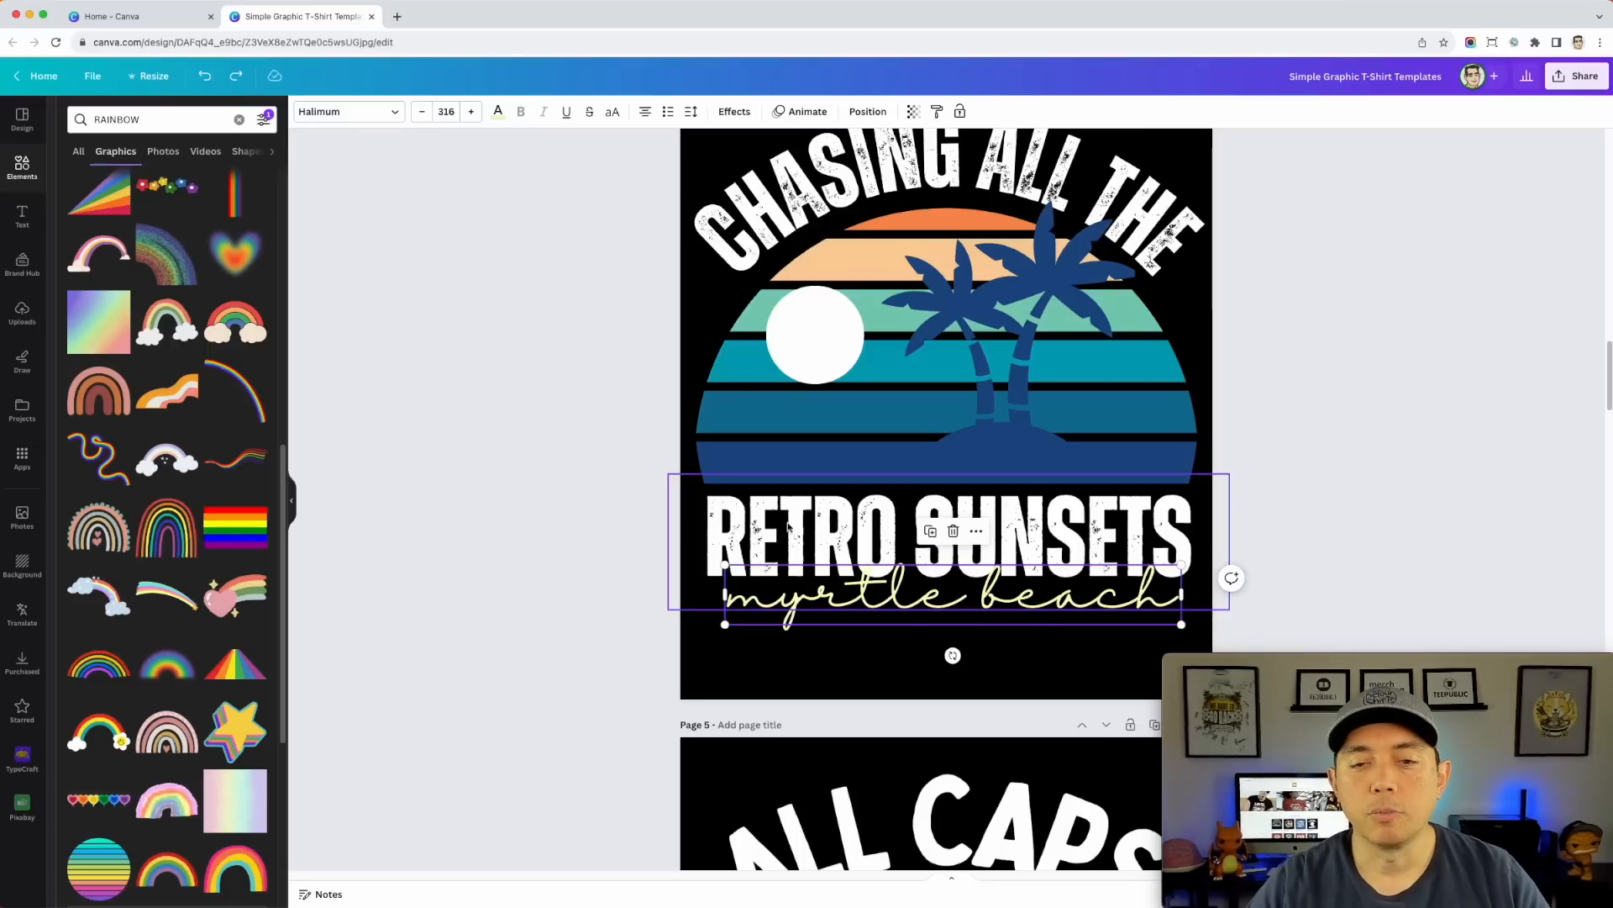
{"action": "scroll", "coordinate": [790, 504], "scroll_direction": "up", "scroll_amount": 1}
{"action": "left_click", "coordinate": [826, 204]}
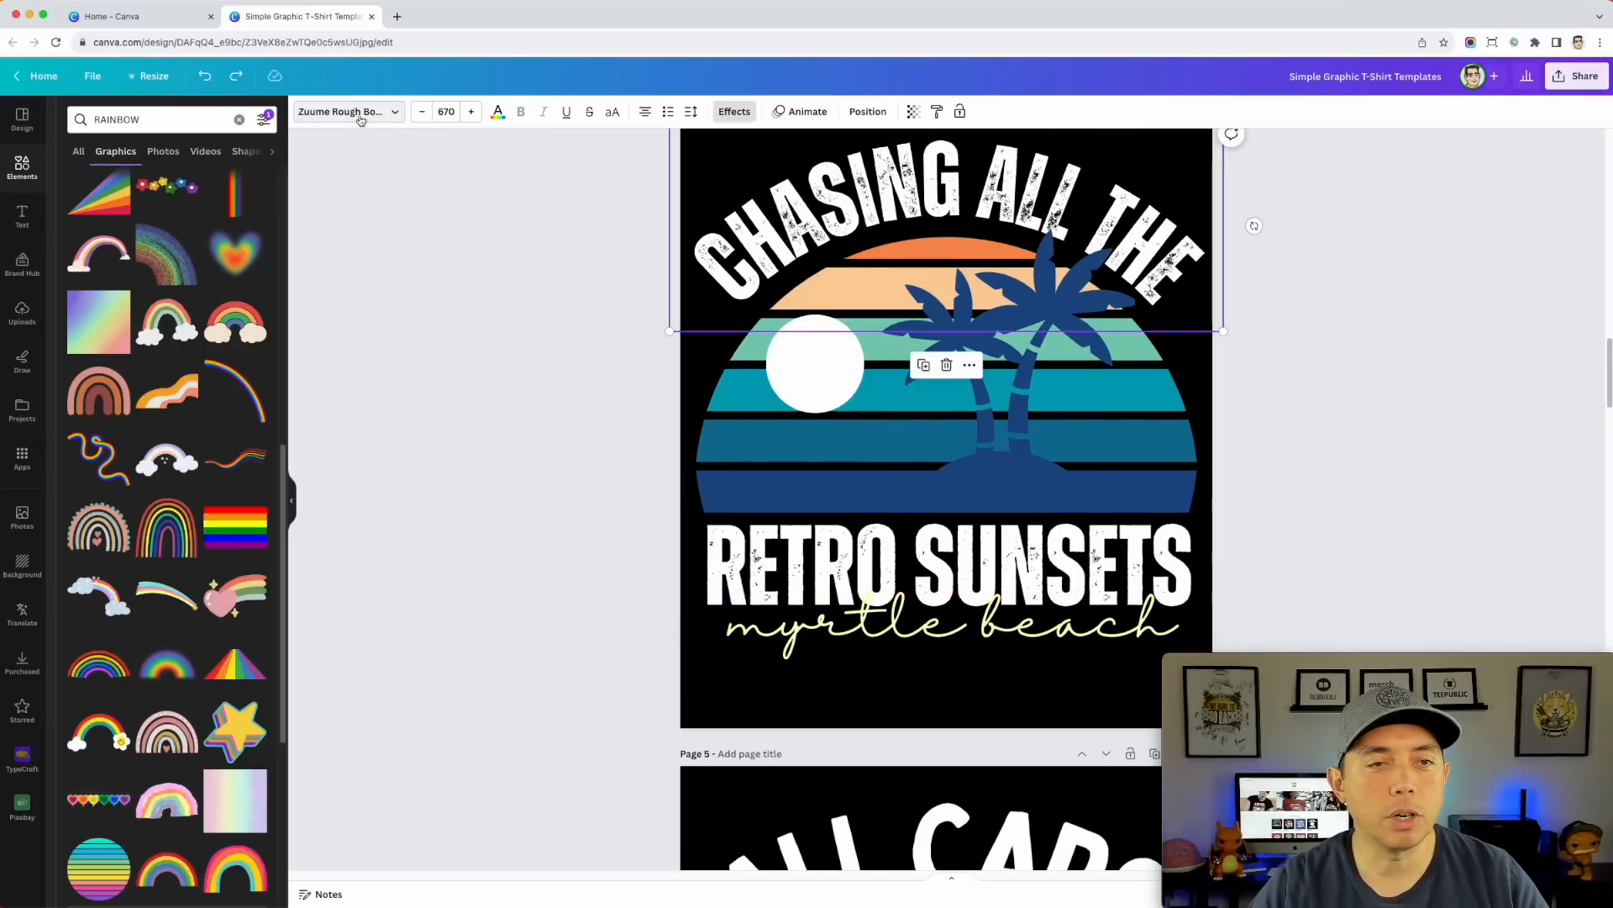
{"action": "left_click", "coordinate": [390, 116]}
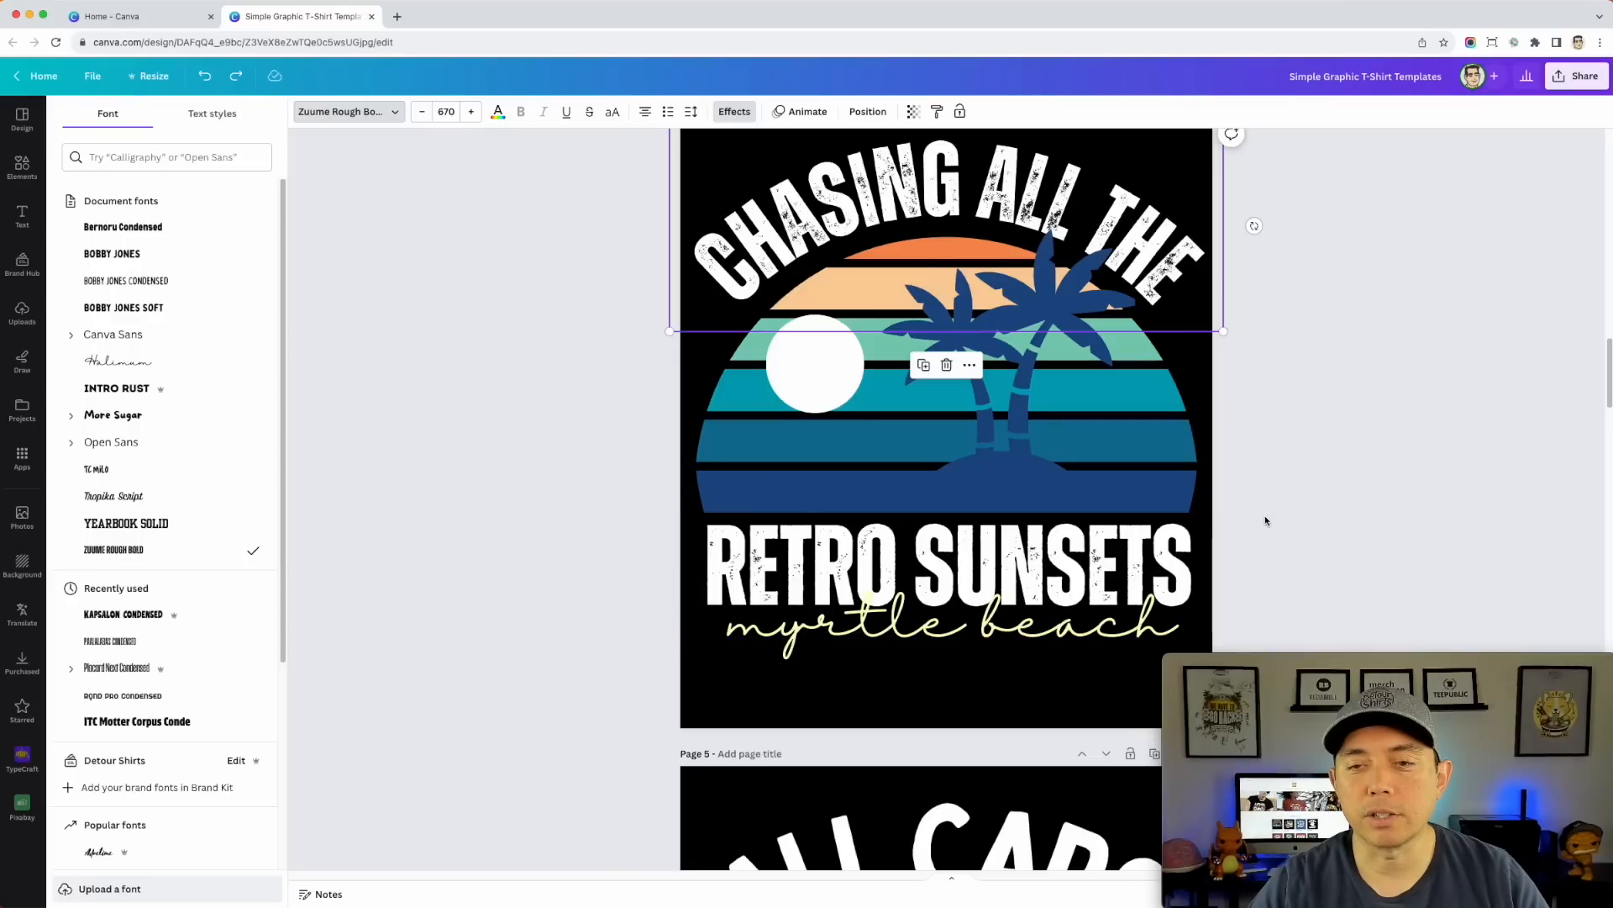
- Shift page 4's palm trees slightly to the right and move the white sun circle slightly up and to the right
{"action": "left_click", "coordinate": [1000, 432]}
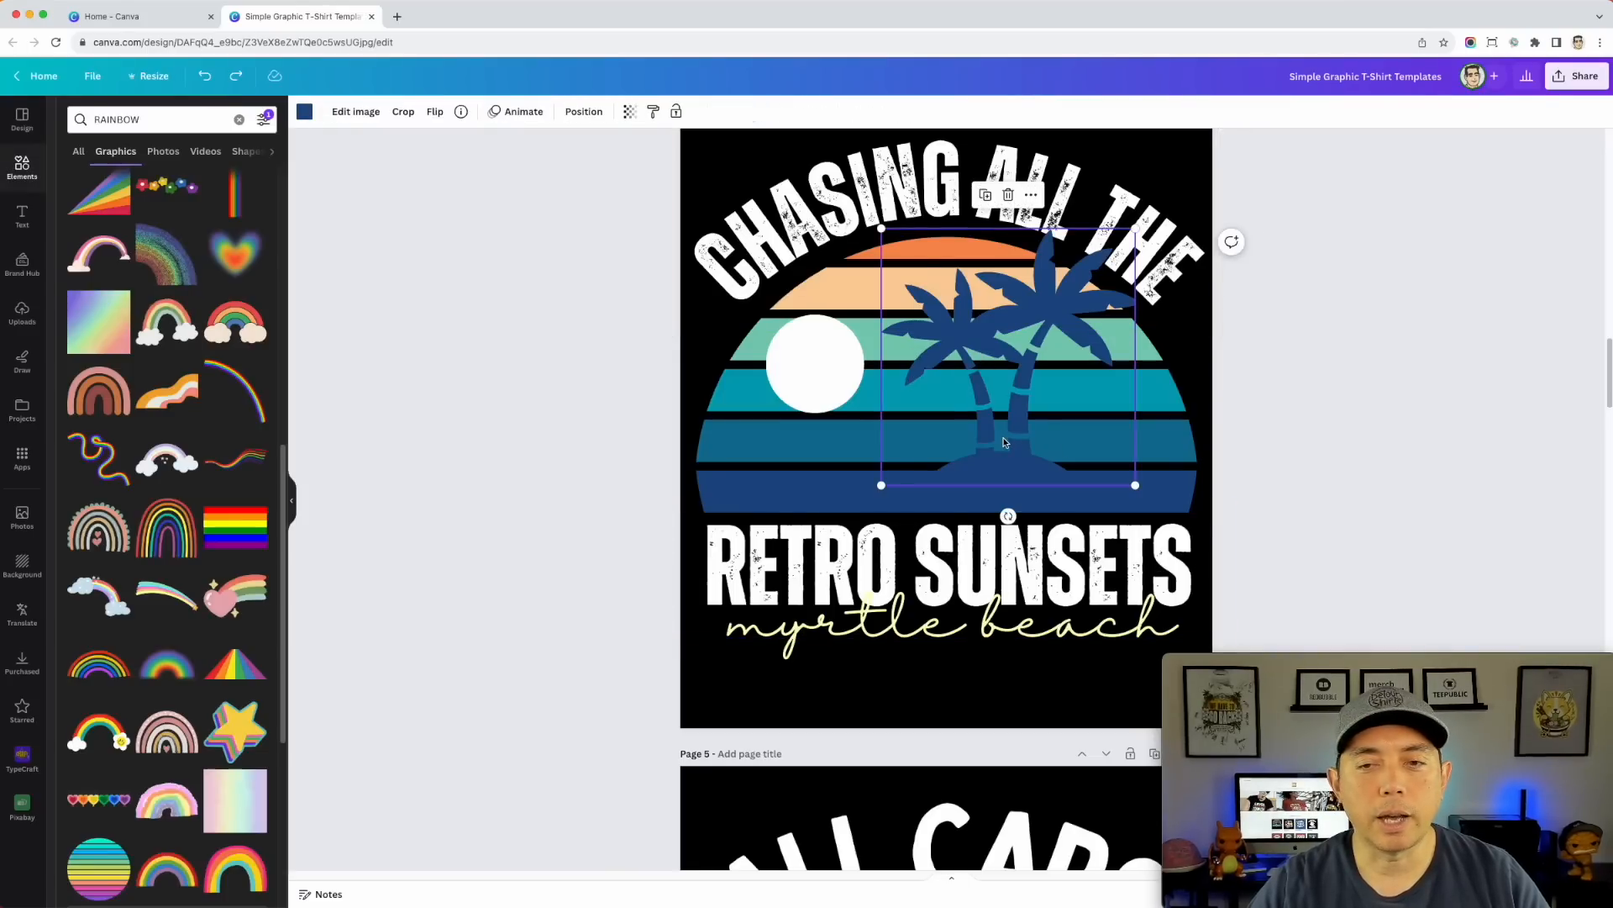
{"action": "mouse_move", "coordinate": [1013, 461]}
{"action": "left_mouse_down"}
{"action": "mouse_move", "coordinate": [1052, 436]}
{"action": "mouse_move", "coordinate": [1005, 446]}
{"action": "mouse_move", "coordinate": [1127, 443]}
{"action": "mouse_move", "coordinate": [876, 447]}
{"action": "mouse_move", "coordinate": [1041, 443]}
{"action": "mouse_move", "coordinate": [1026, 464]}
{"action": "left_mouse_up"}
{"action": "mouse_move", "coordinate": [816, 369]}
{"action": "left_mouse_down"}
{"action": "mouse_move", "coordinate": [842, 342]}
{"action": "mouse_move", "coordinate": [828, 359]}
{"action": "left_mouse_up"}
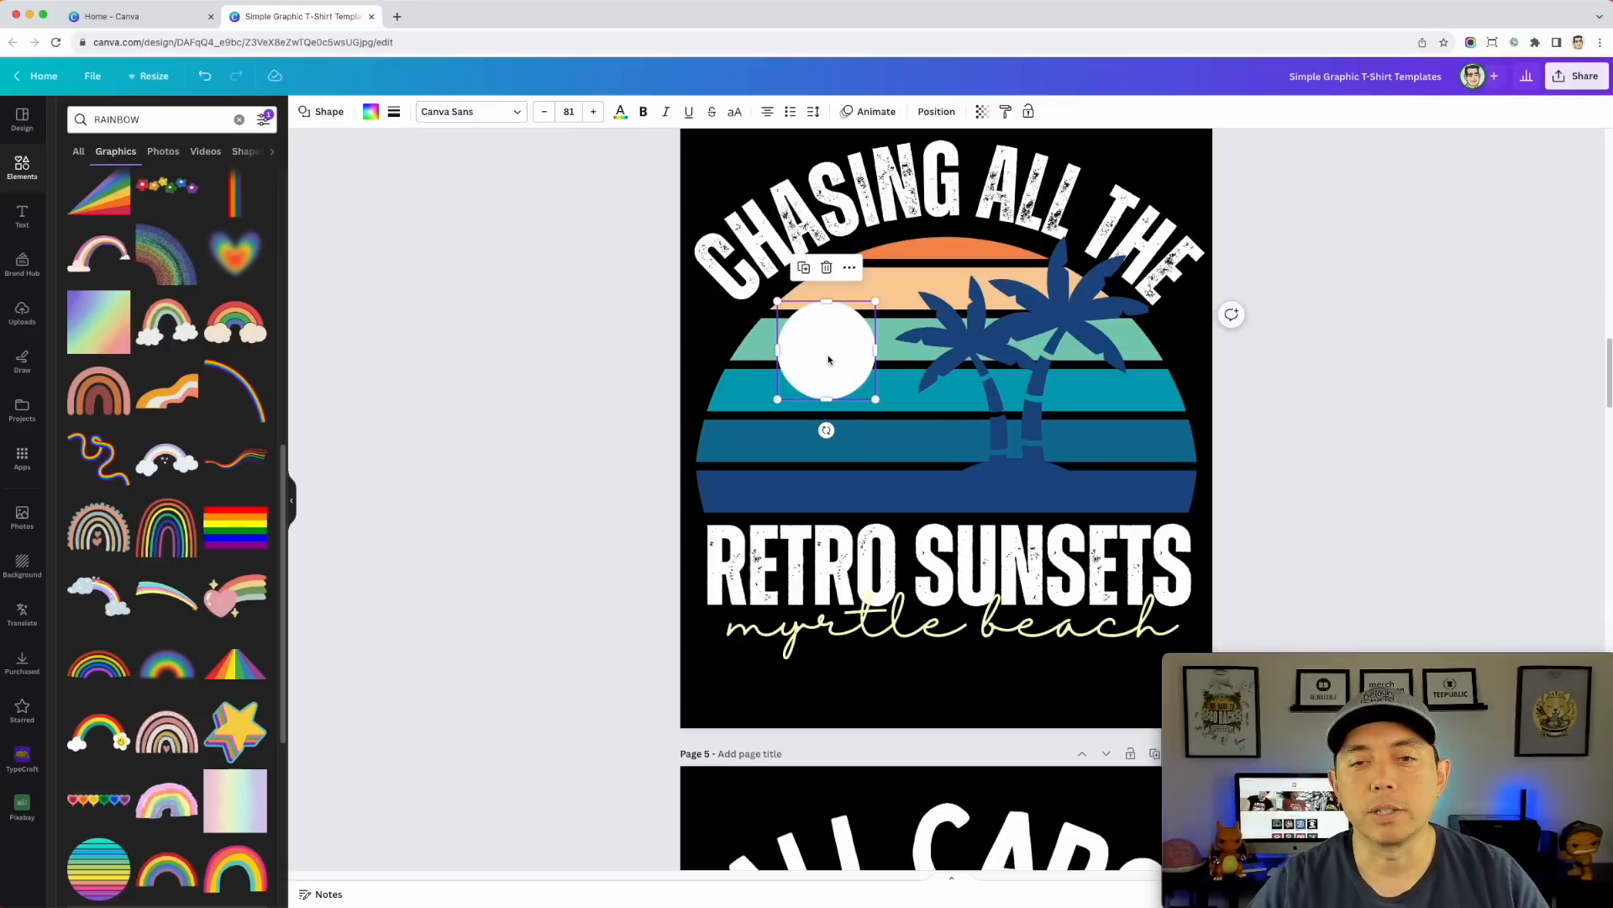
{"action": "left_click", "coordinate": [1343, 452]}
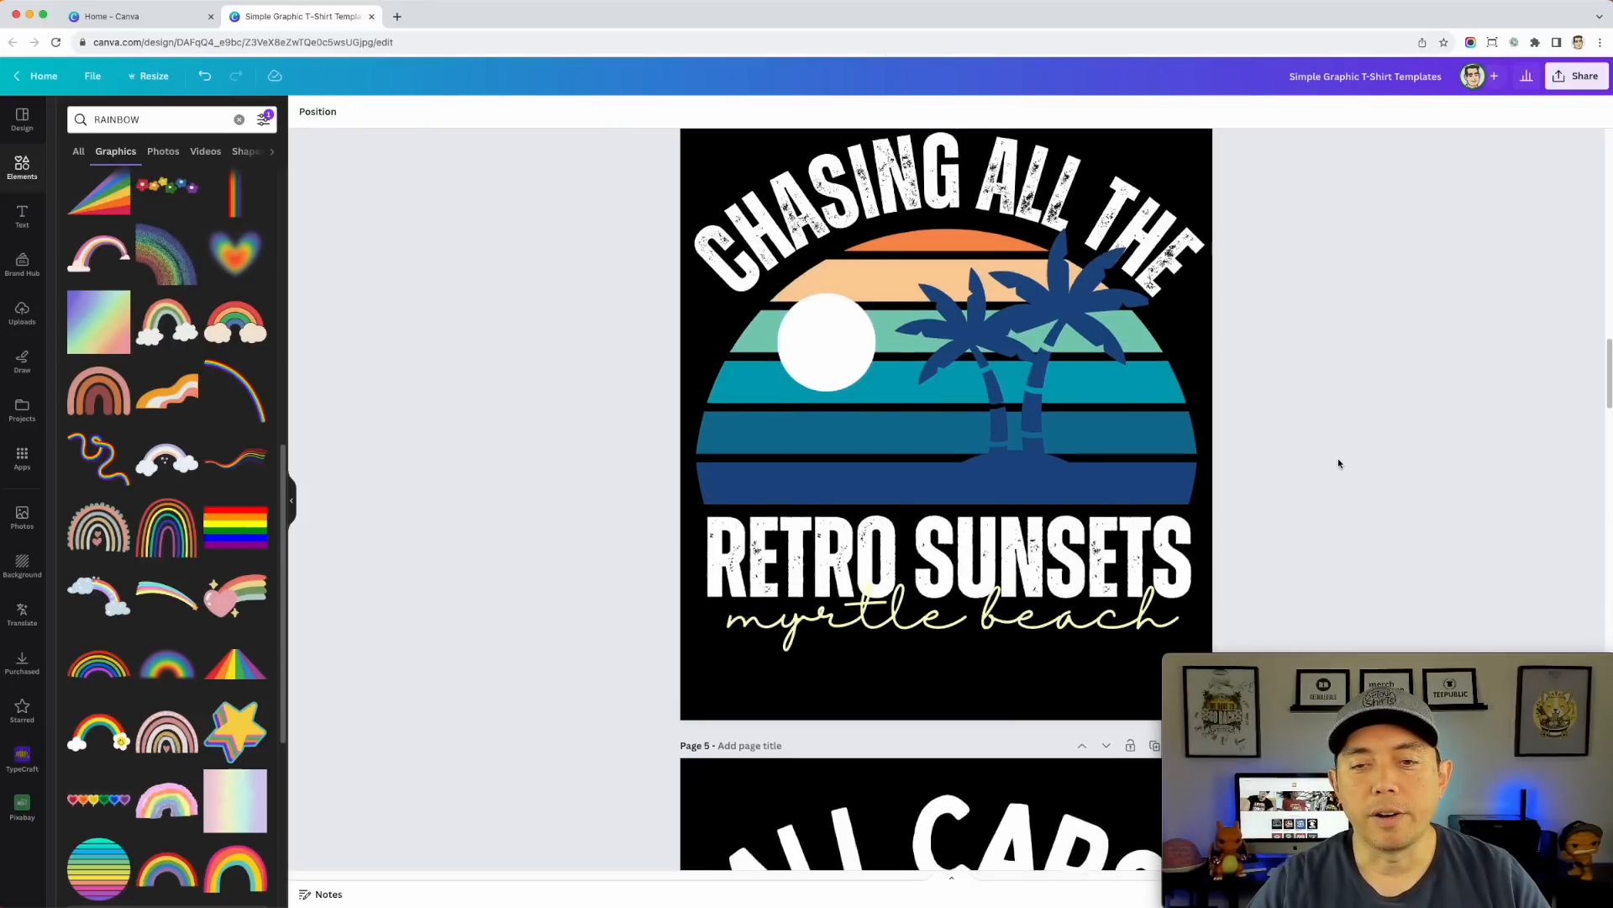
- Go to the sloth design on page 5 and check which fonts the "ALL CAPS" and "TAKE NAPS" texts use
{"action": "scroll", "coordinate": [1339, 463], "scroll_direction": "down", "scroll_amount": 1}
{"action": "scroll", "coordinate": [1339, 463], "scroll_direction": "down", "scroll_amount": 10}
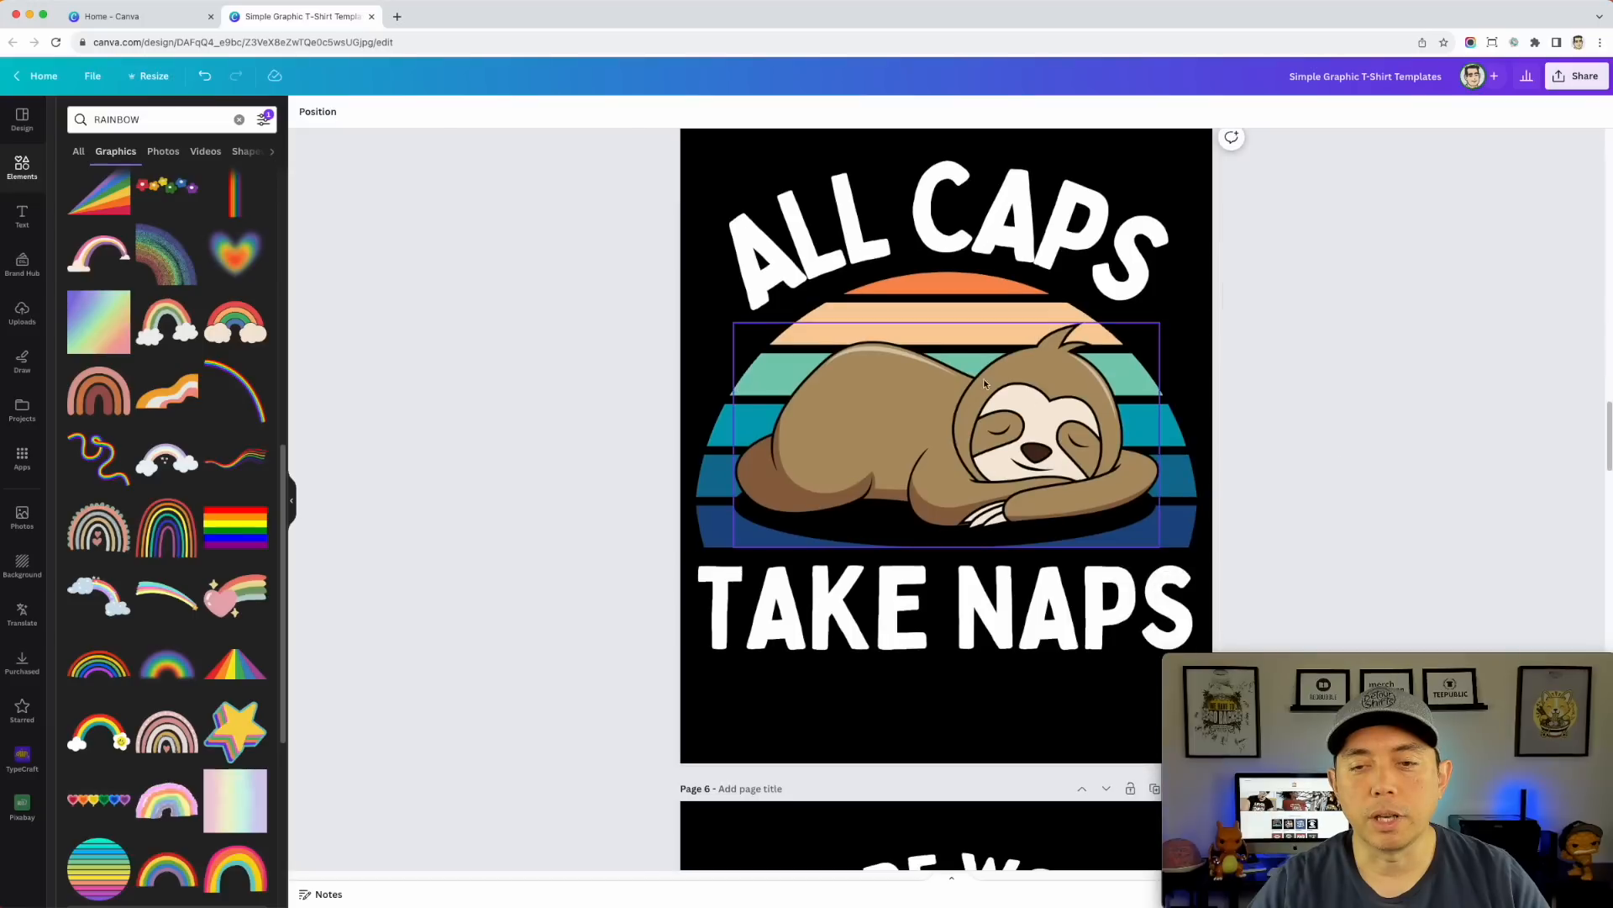
{"action": "left_click", "coordinate": [1014, 414]}
{"action": "left_click_drag", "start_coordinate": [1014, 416], "coordinate": [1018, 415]}
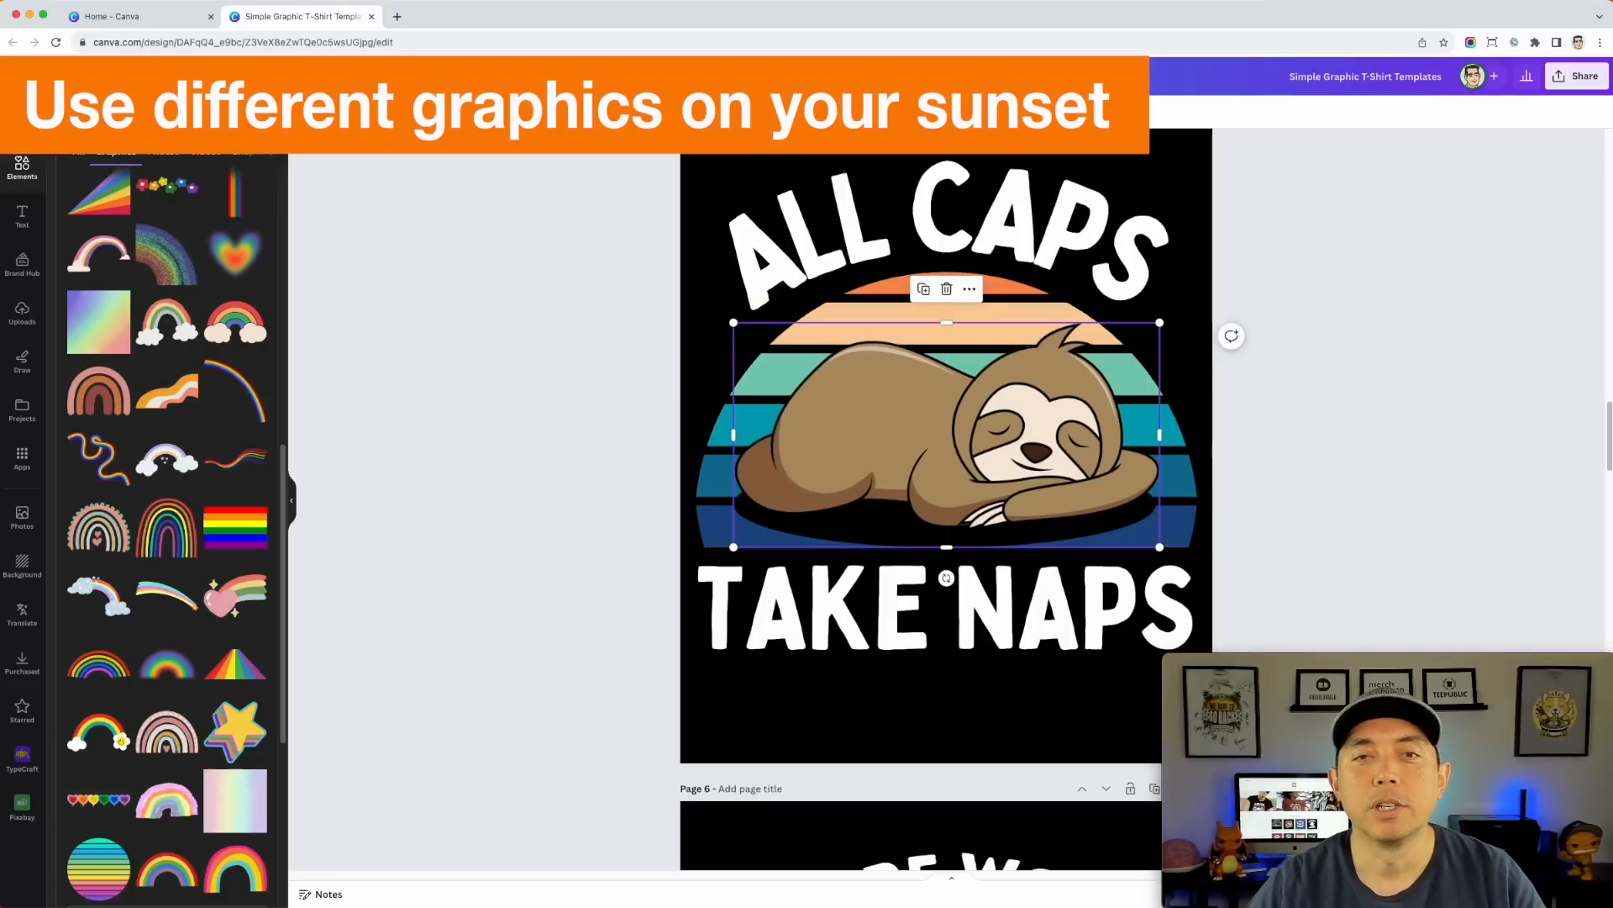
{"action": "left_click", "coordinate": [1020, 242]}
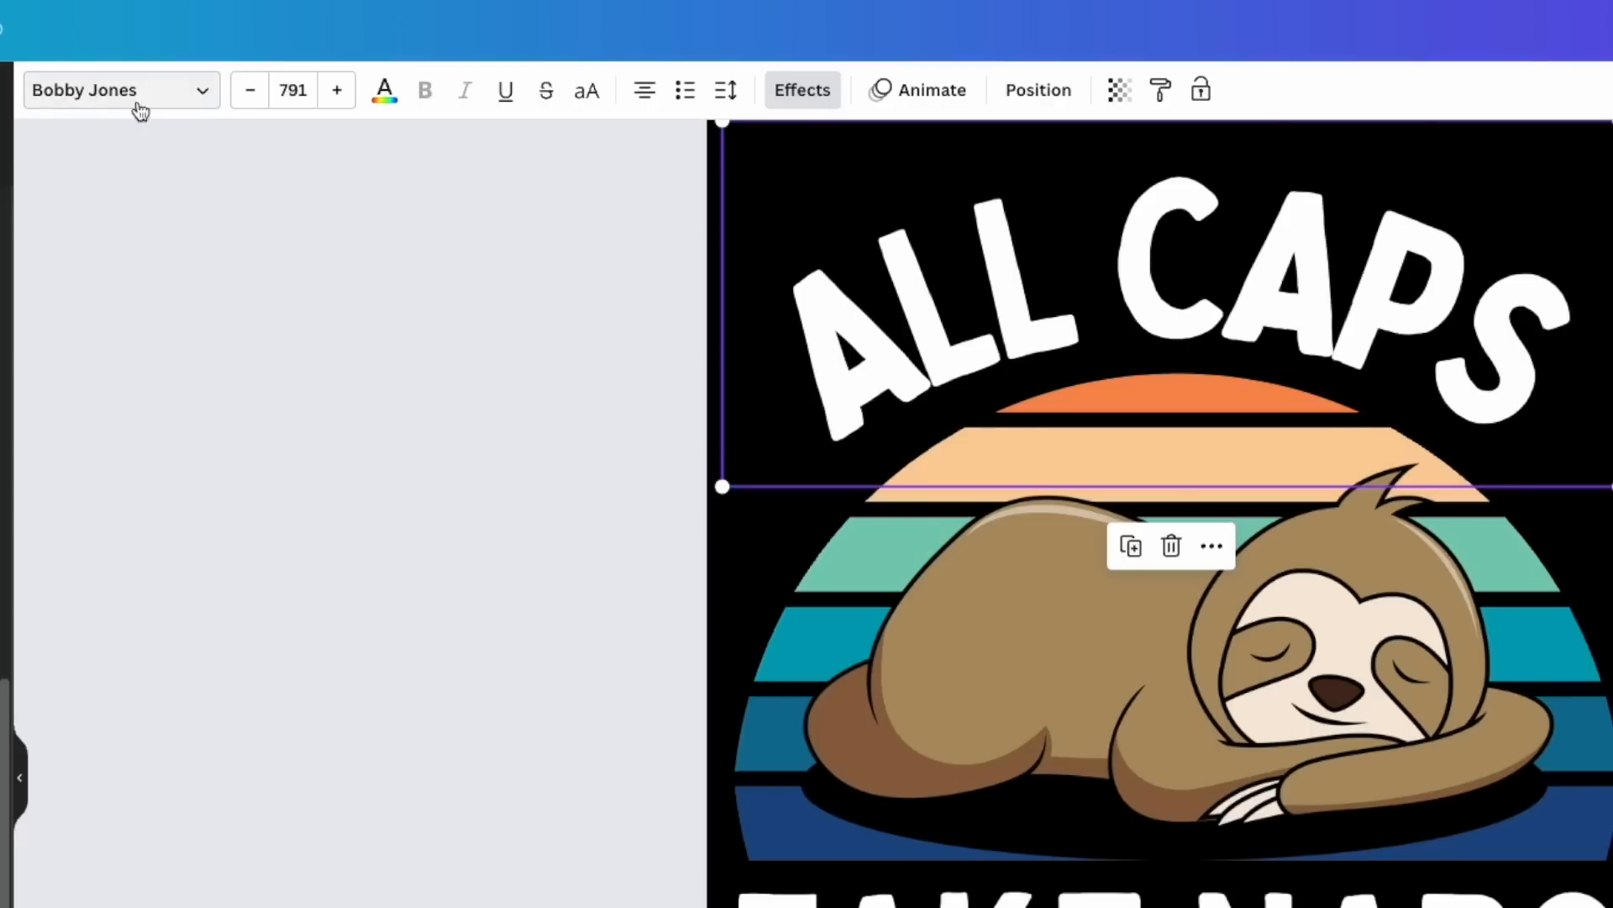
{"action": "left_click", "coordinate": [1176, 903]}
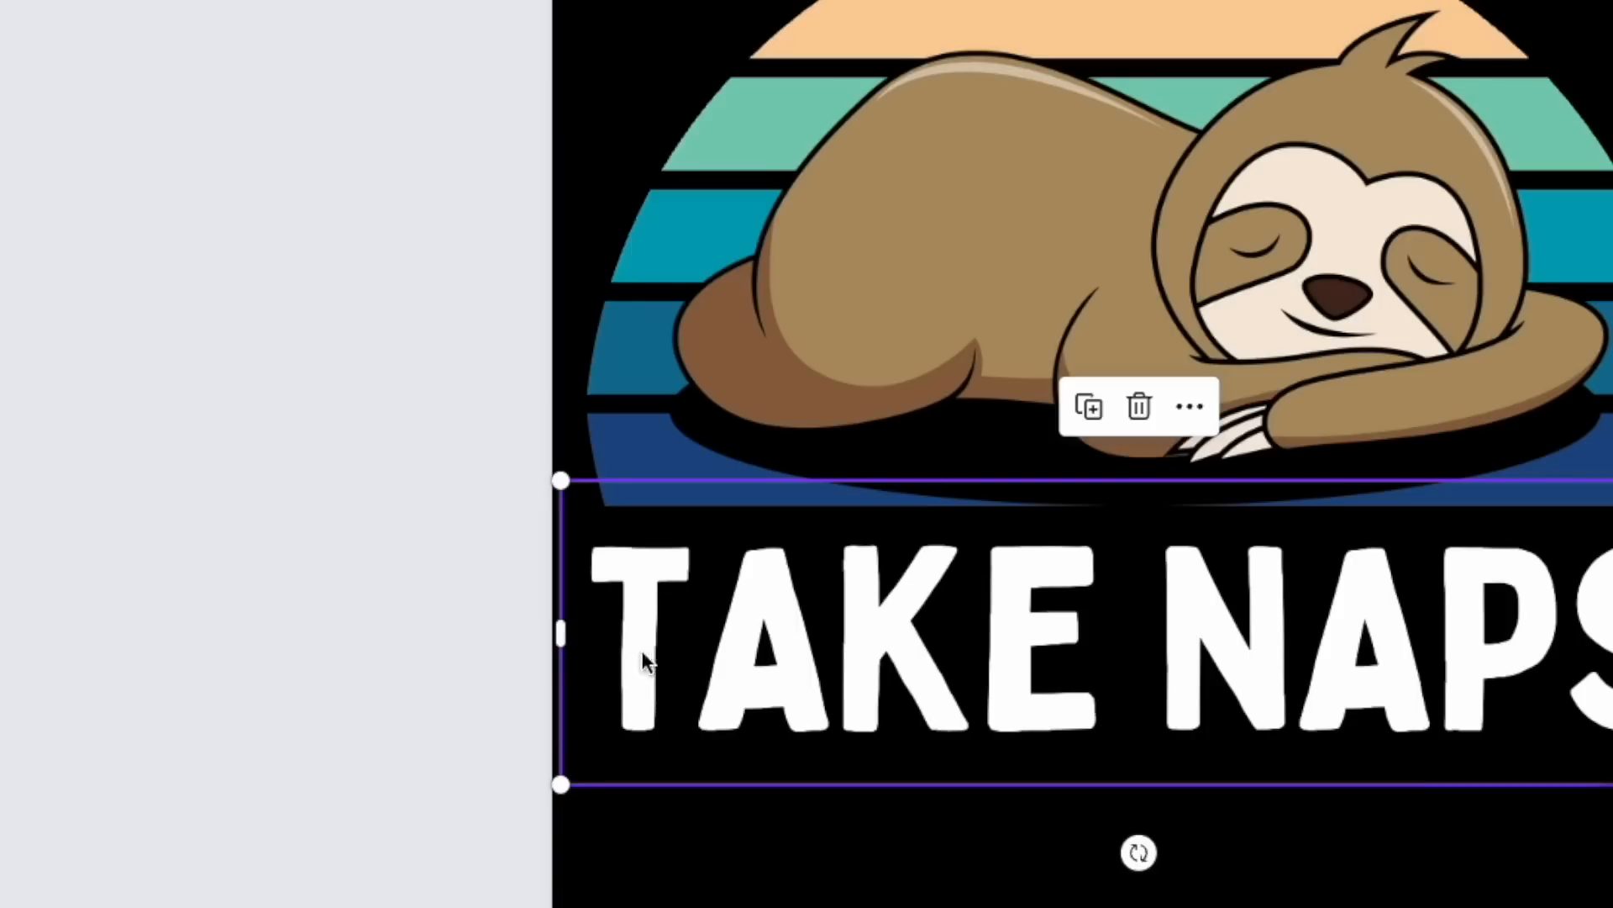
{"action": "left_click", "coordinate": [1298, 319]}
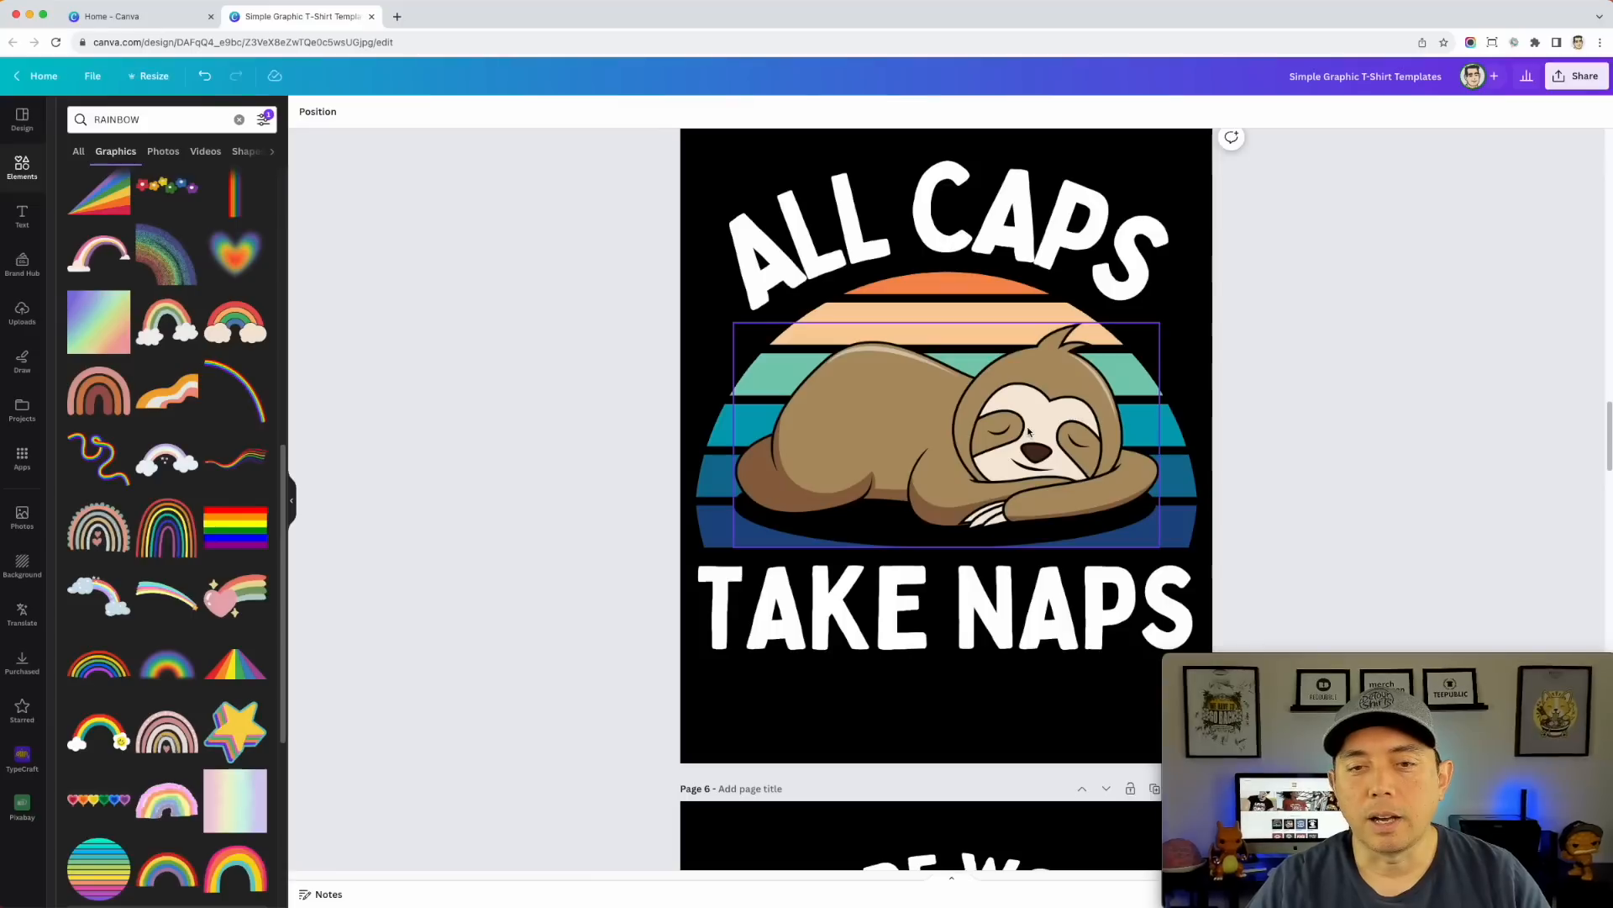
- Nudge the sleeping sloth graphic on page 5 slightly to the left
{"action": "left_click", "coordinate": [954, 439]}
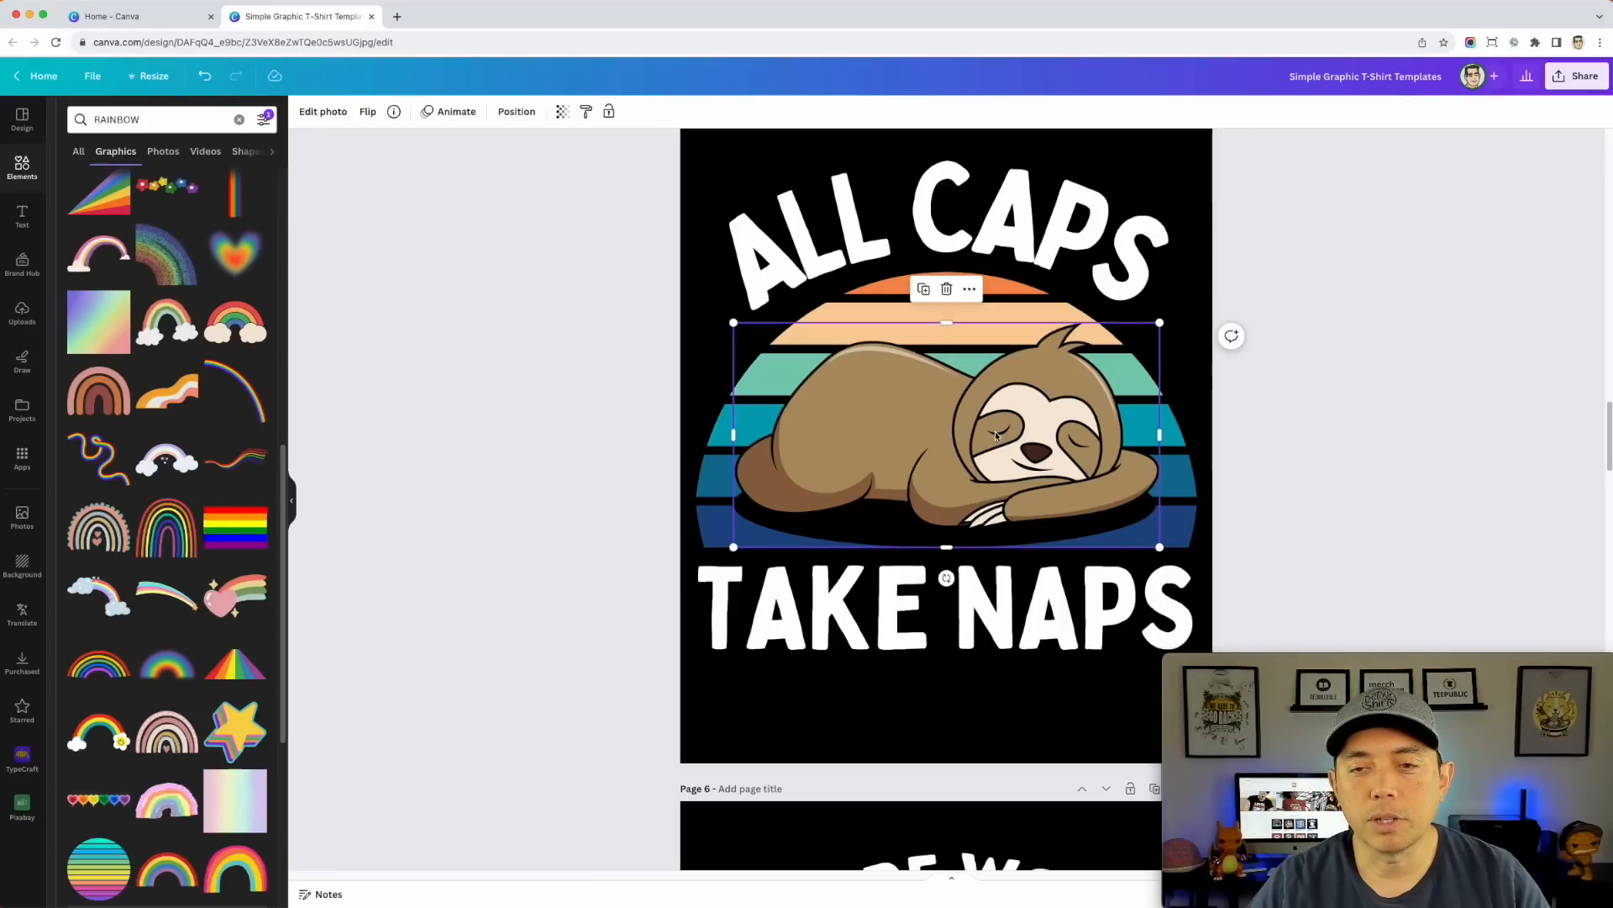
{"action": "left_click_drag", "start_coordinate": [941, 420], "coordinate": [938, 422]}
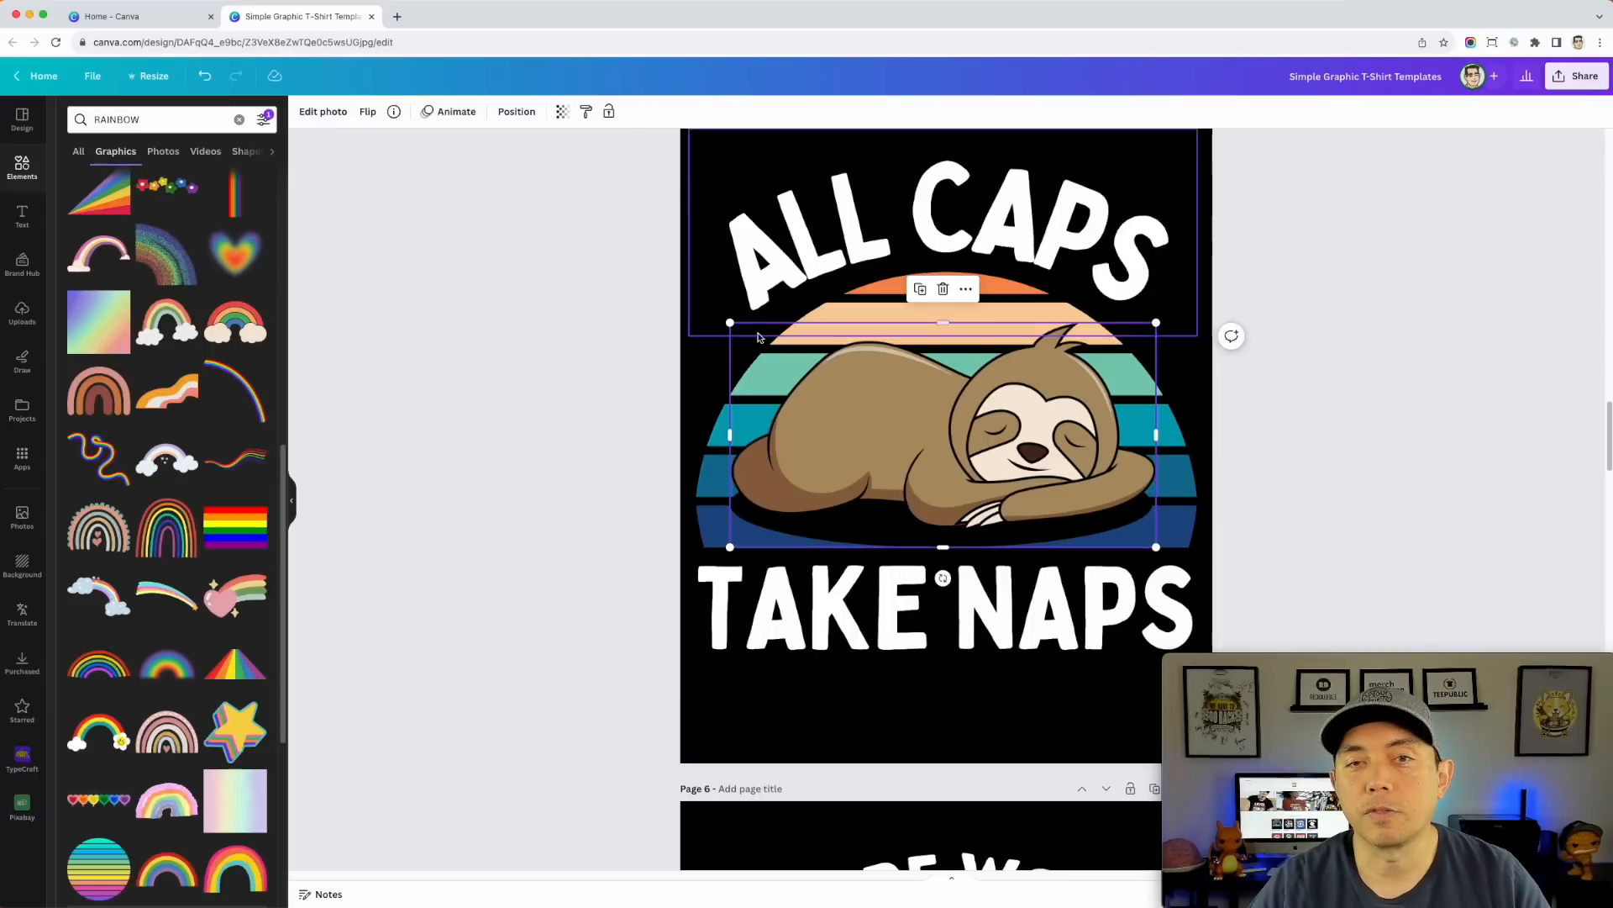
- Search the graphics for "SLOTH" and browse the alternatives for the sleeping sloth
{"action": "double_click", "coordinate": [129, 117]}
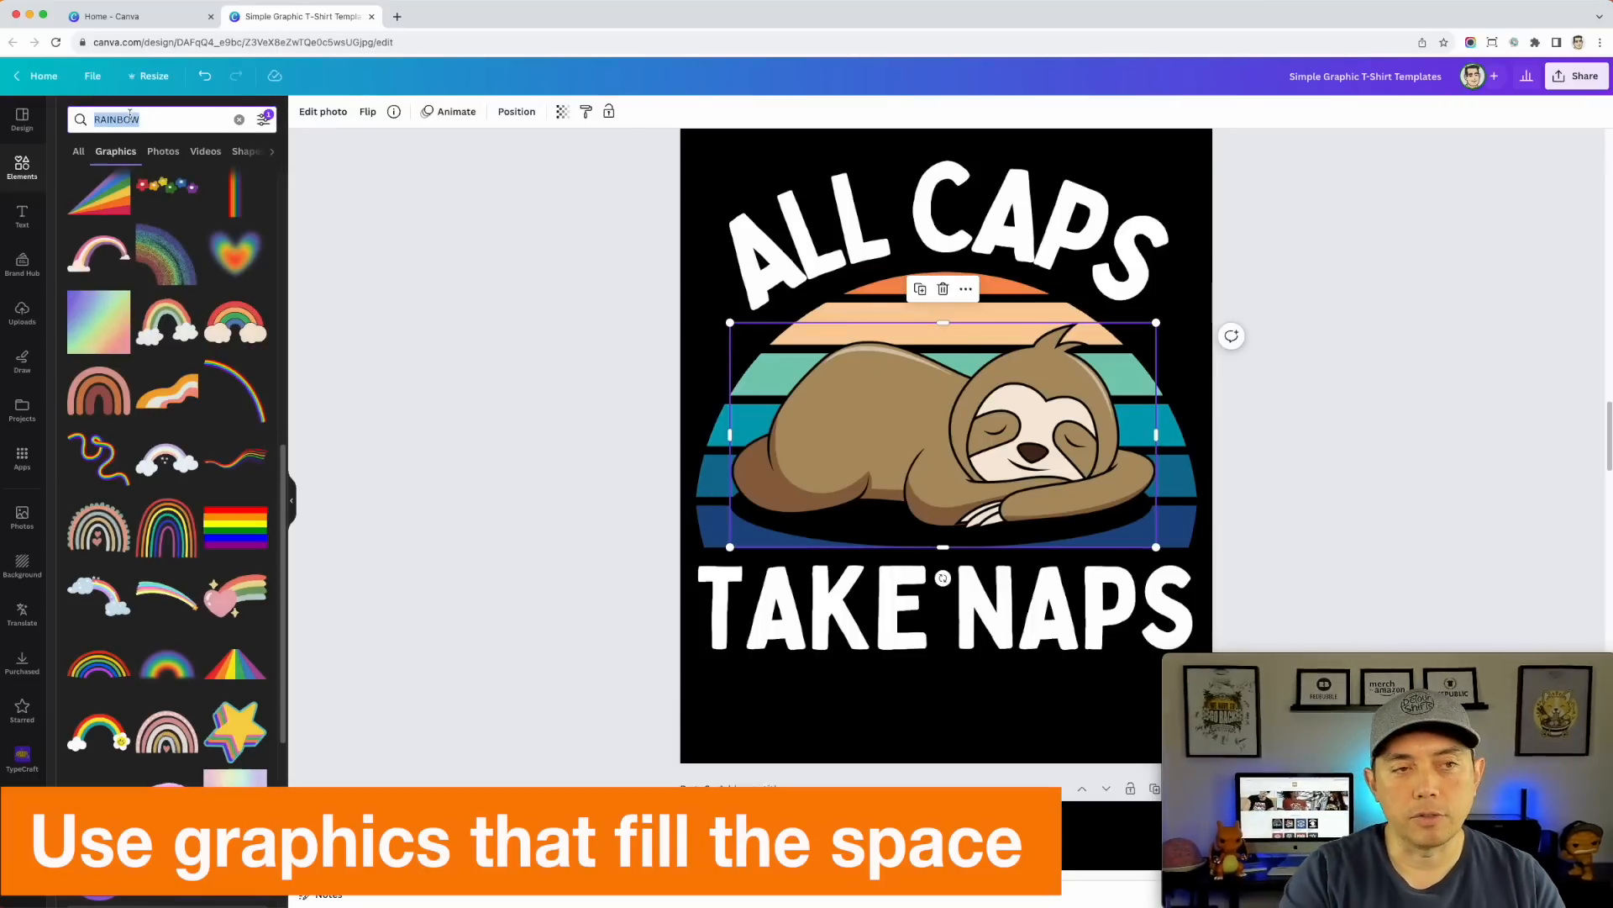
{"action": "type", "text": "SLOT"}
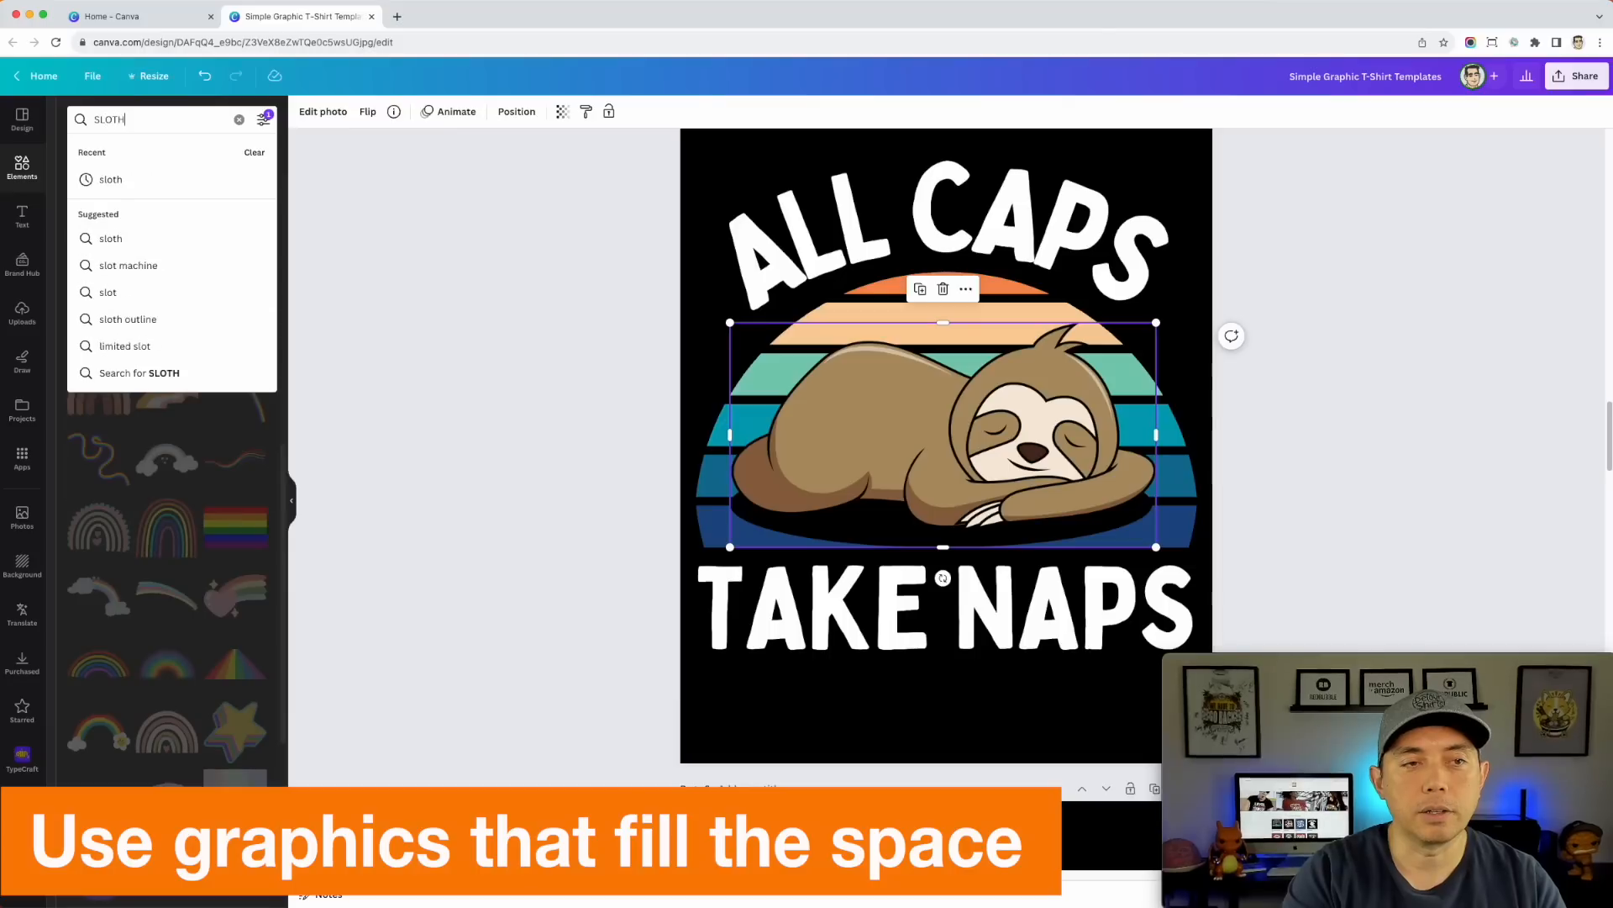
{"action": "type", "text": "H"}
{"action": "key", "text": "Return"}
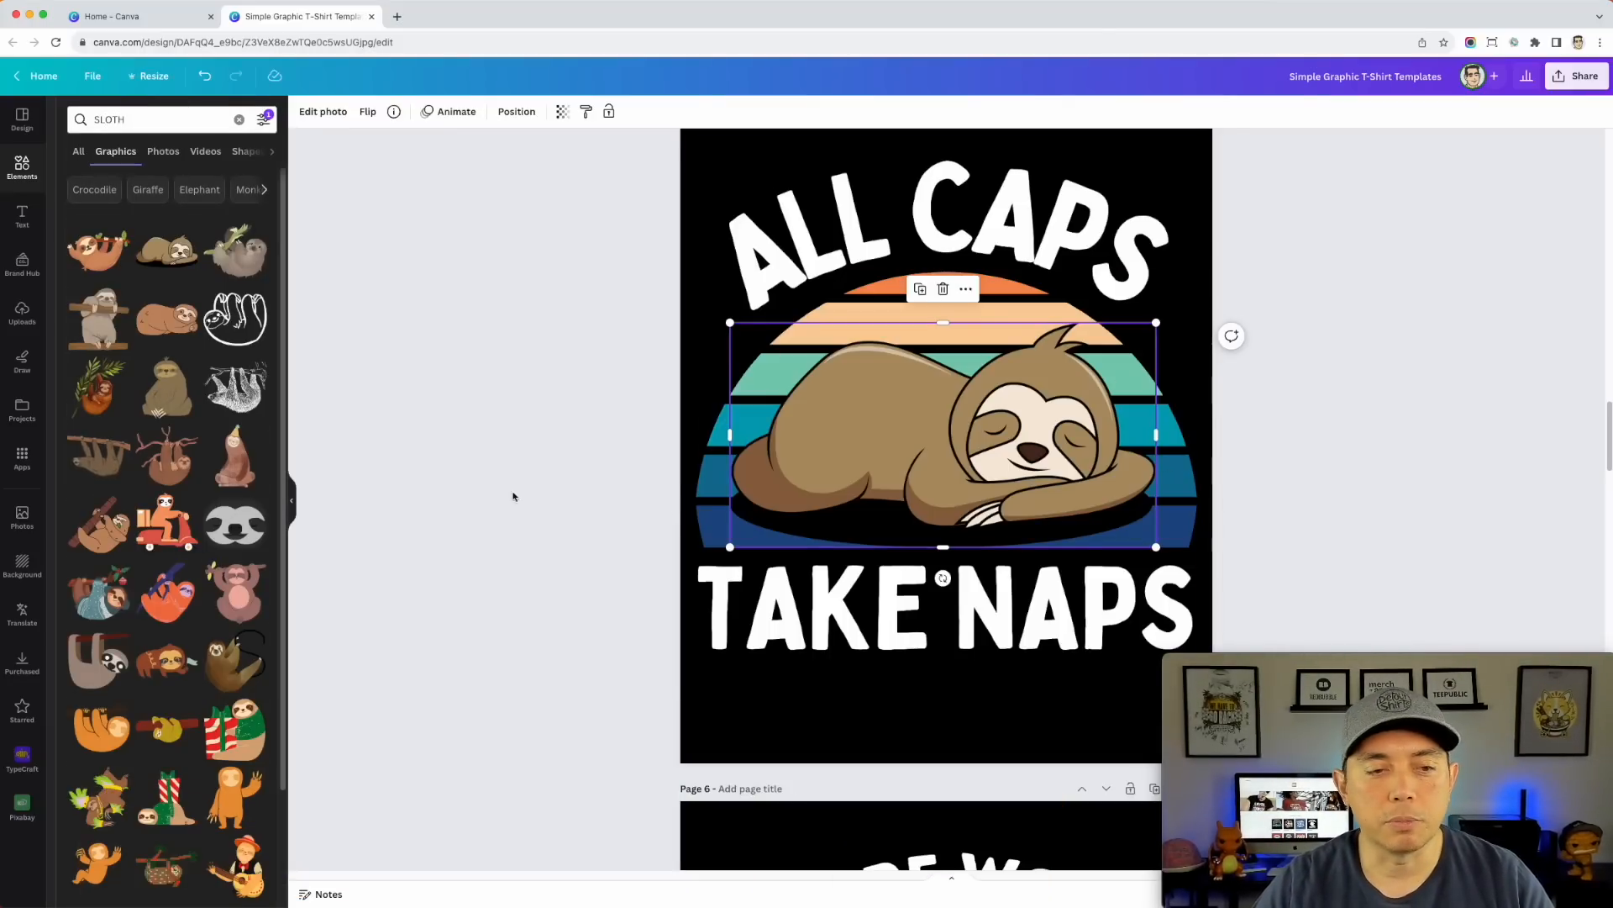
{"action": "scroll", "coordinate": [168, 538], "scroll_direction": "down", "scroll_amount": 3}
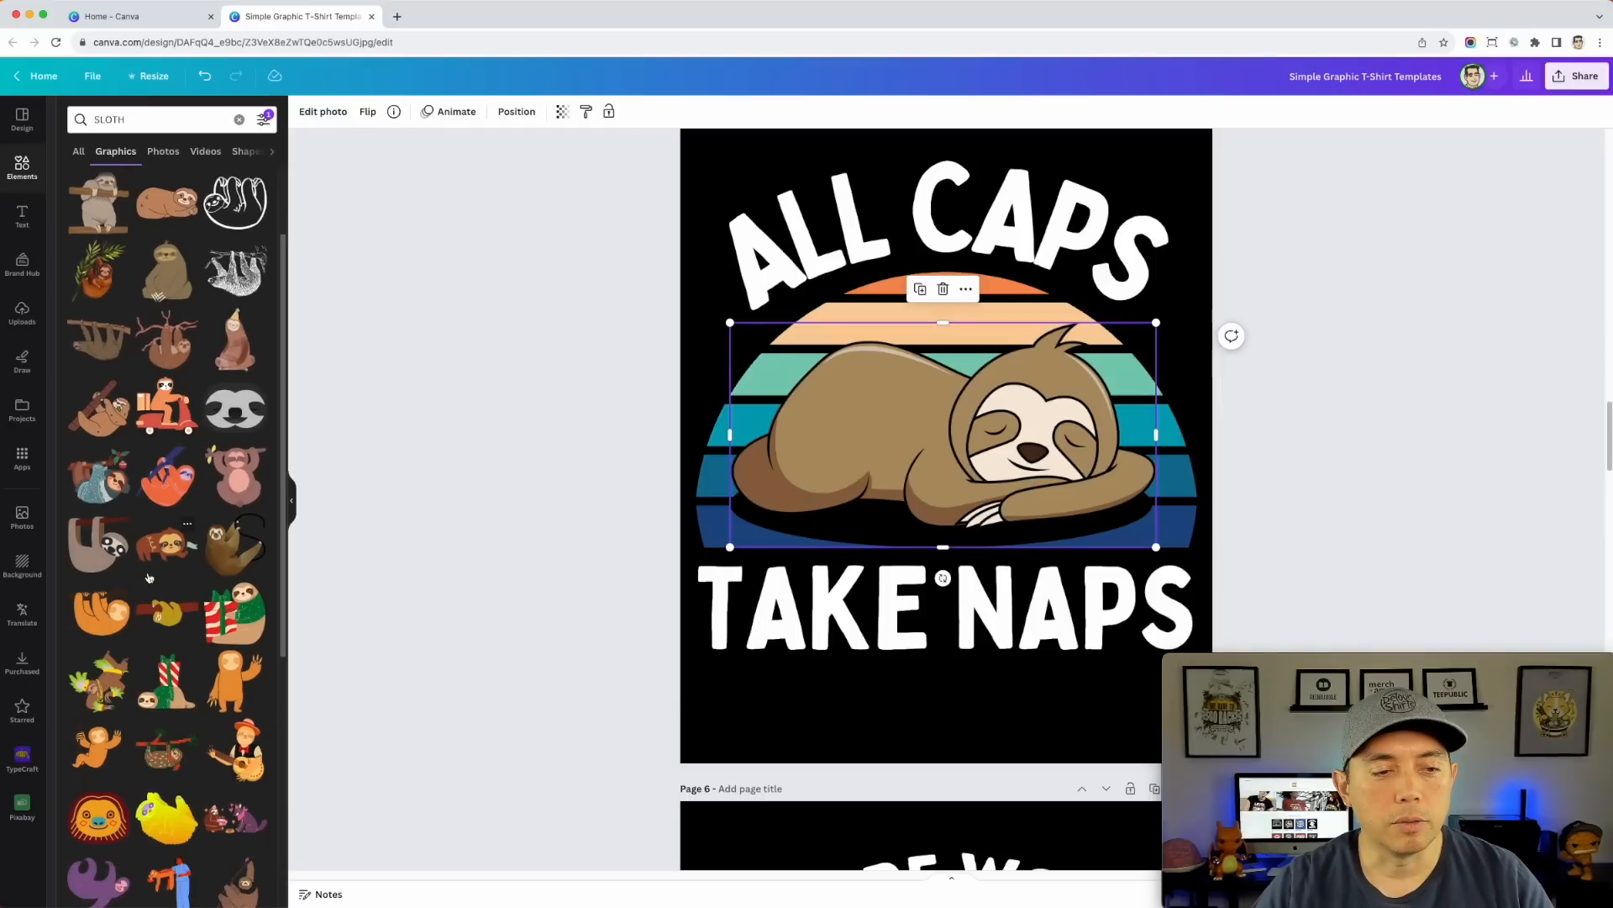
{"action": "scroll", "coordinate": [148, 577], "scroll_direction": "down", "scroll_amount": 2}
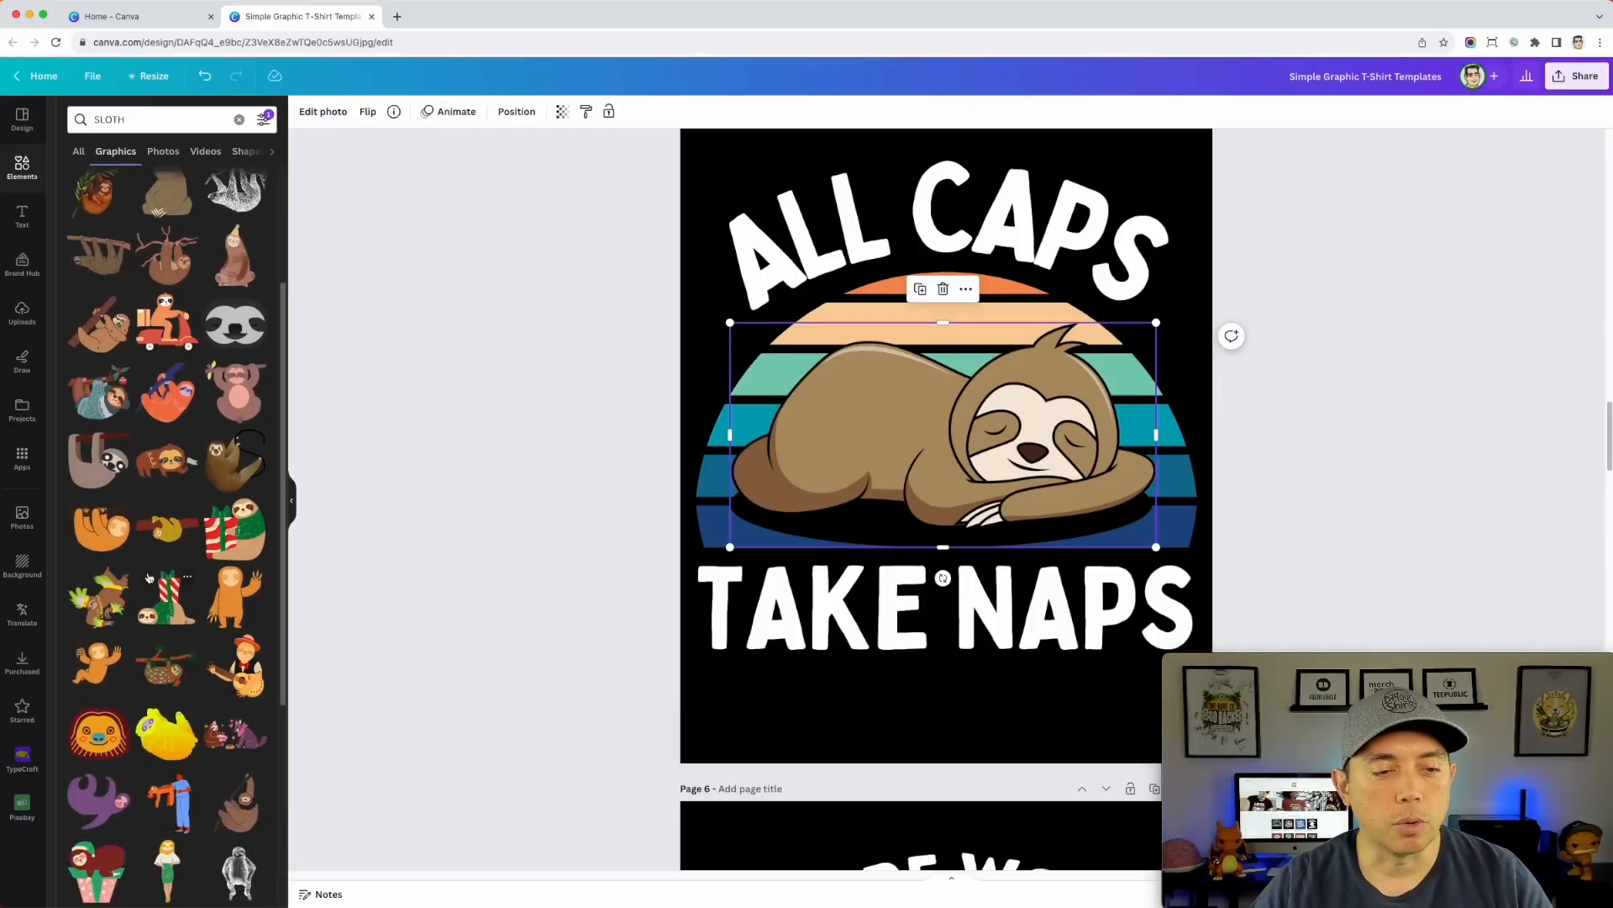
- Try out the orange standing sloth once and the guitar-playing sloth twice on page 5, deleting each added graphic
{"action": "left_click_drag", "start_coordinate": [225, 552], "coordinate": [945, 415]}
{"action": "key", "text": "Delete"}
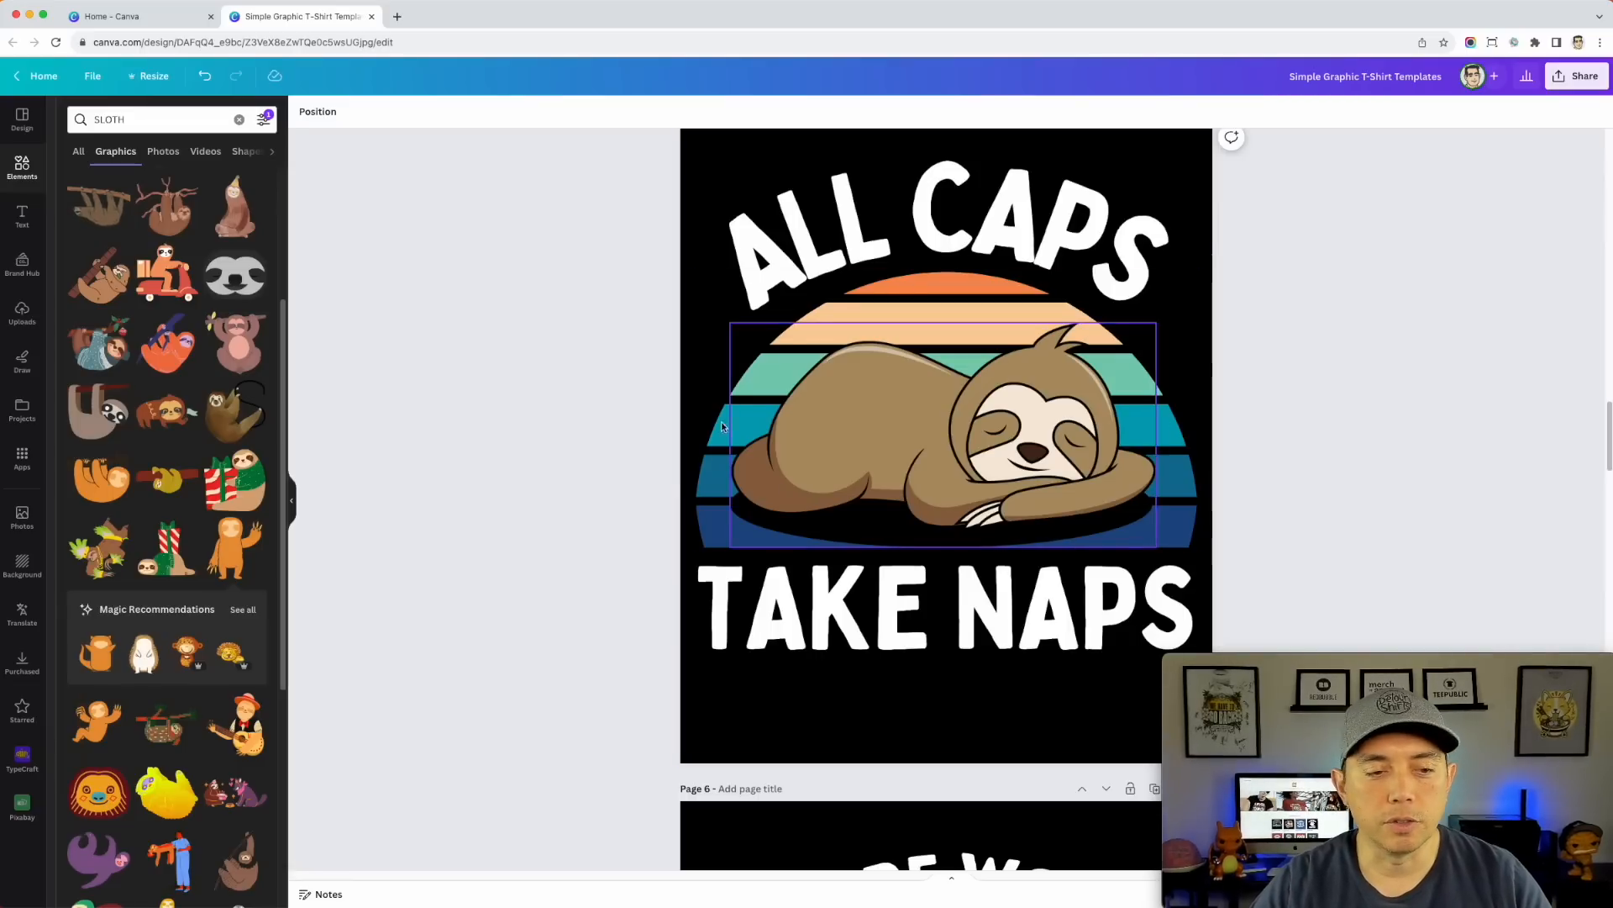
{"action": "scroll", "coordinate": [228, 552], "scroll_direction": "down", "scroll_amount": 3}
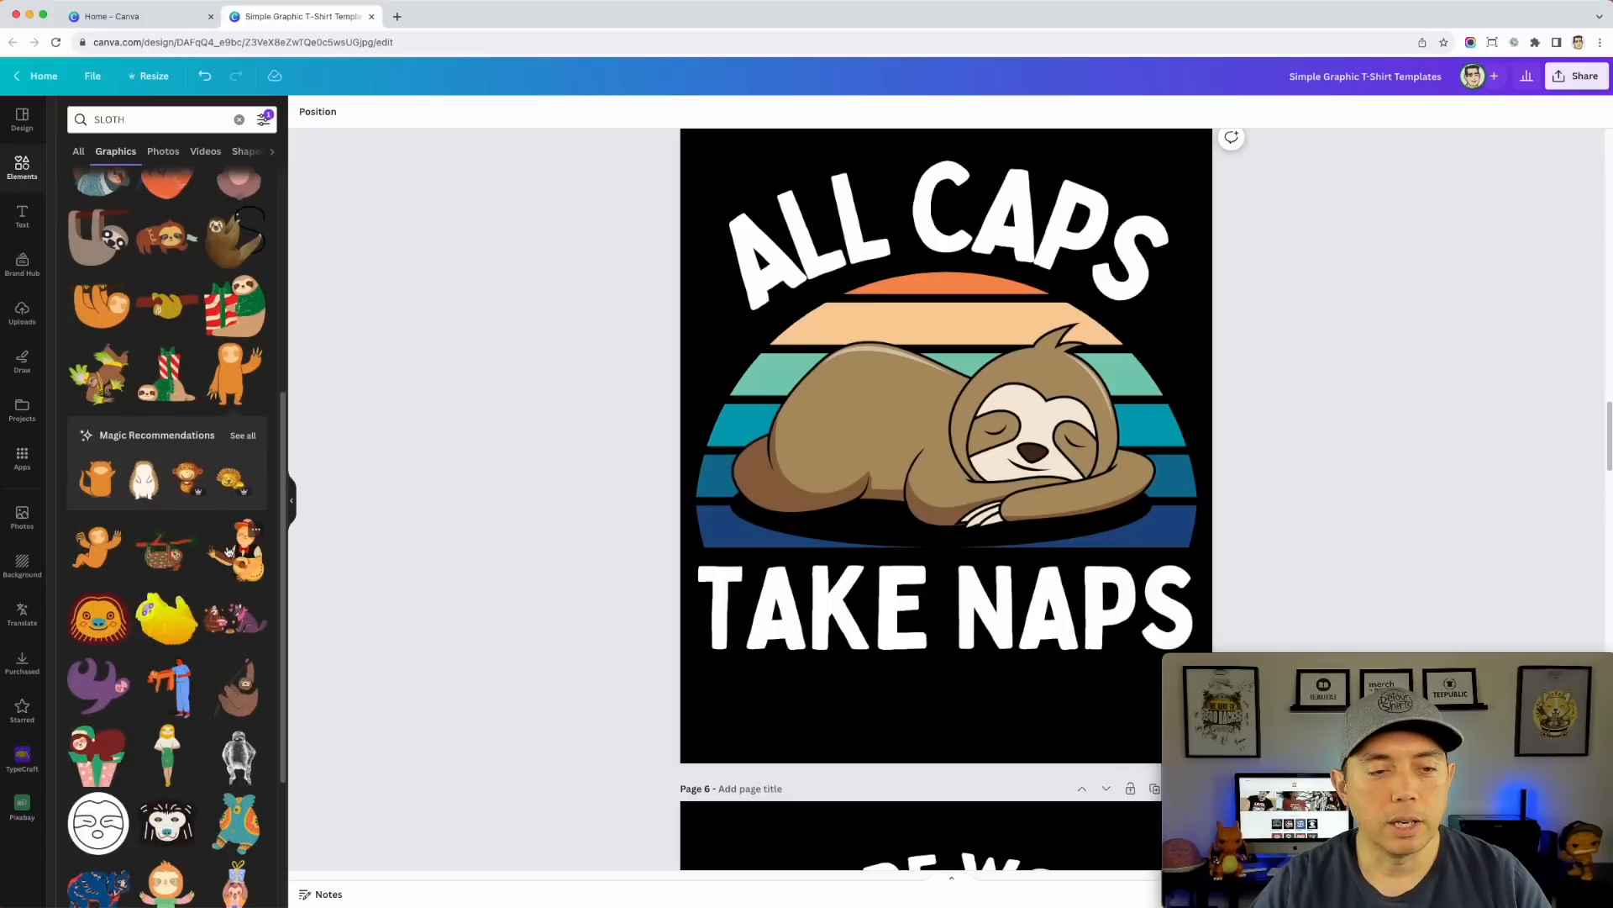
{"action": "left_click", "coordinate": [228, 552]}
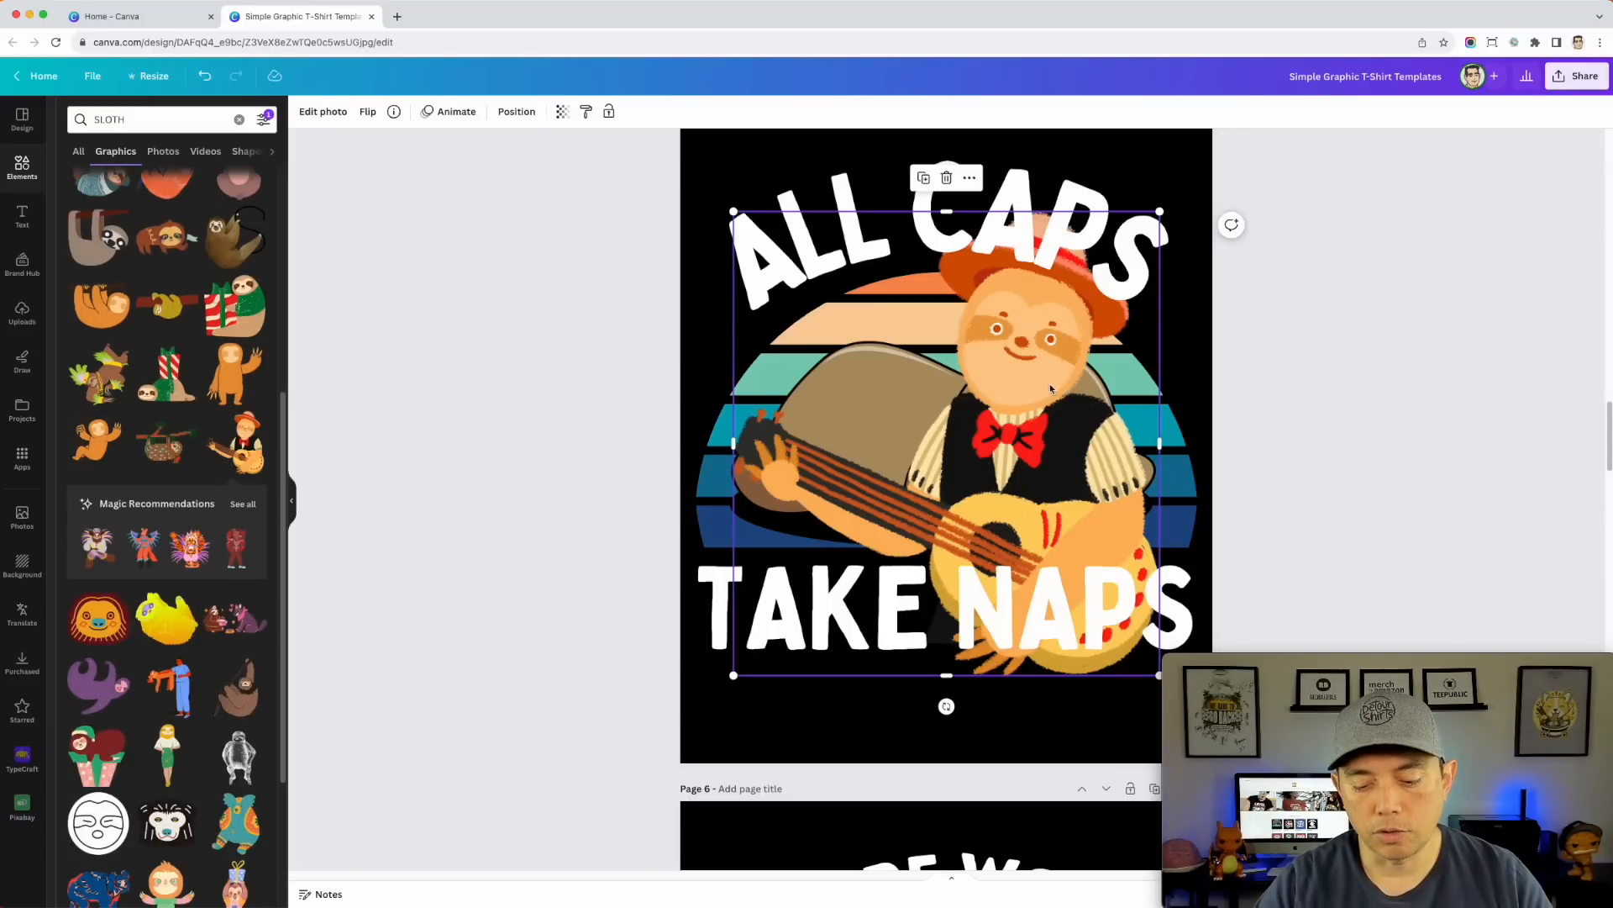
{"action": "key", "text": "Delete"}
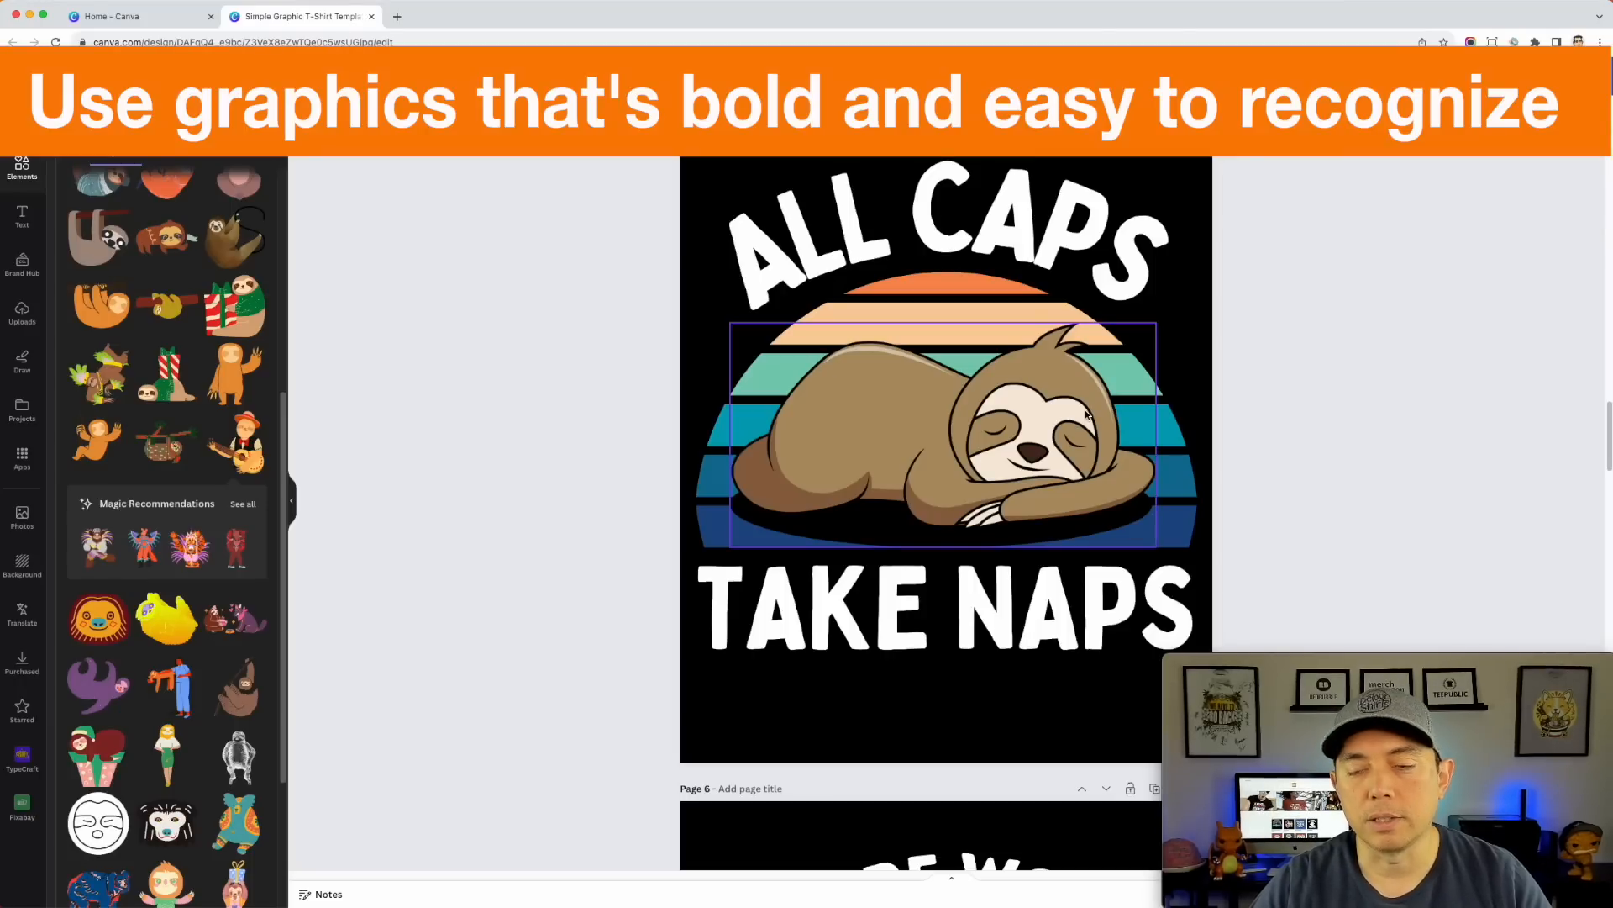
{"action": "left_click", "coordinate": [235, 443]}
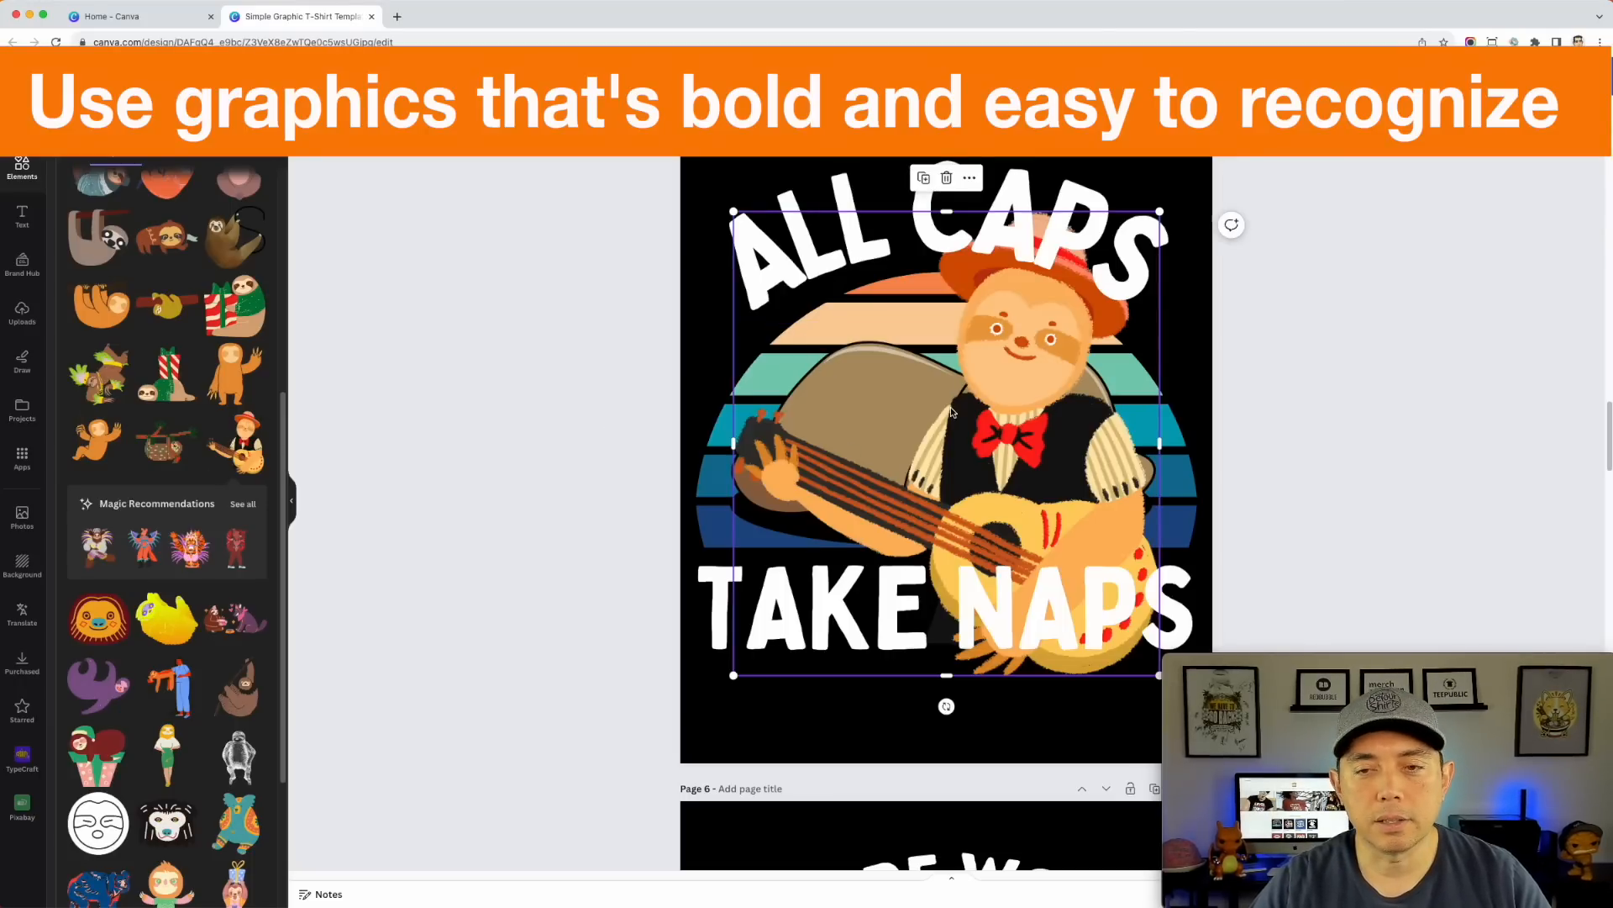
{"action": "mouse_move", "coordinate": [1023, 357]}
{"action": "left_mouse_down"}
{"action": "mouse_move", "coordinate": [954, 344]}
{"action": "mouse_move", "coordinate": [823, 277]}
{"action": "mouse_move", "coordinate": [1031, 371]}
{"action": "left_mouse_up"}
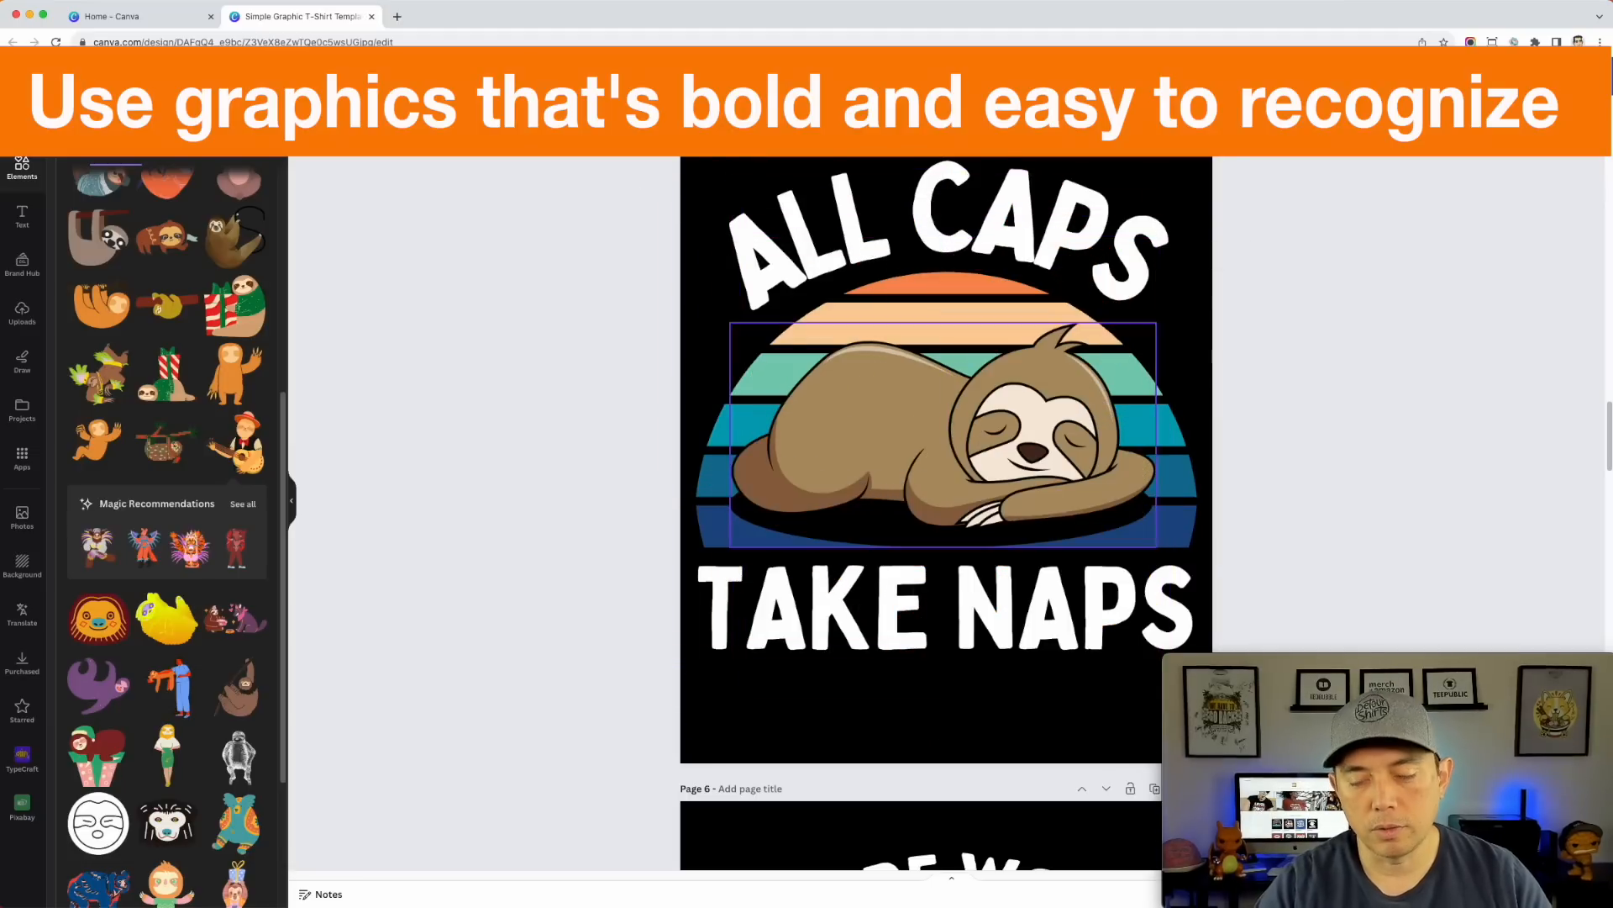
{"action": "key", "text": "Delete"}
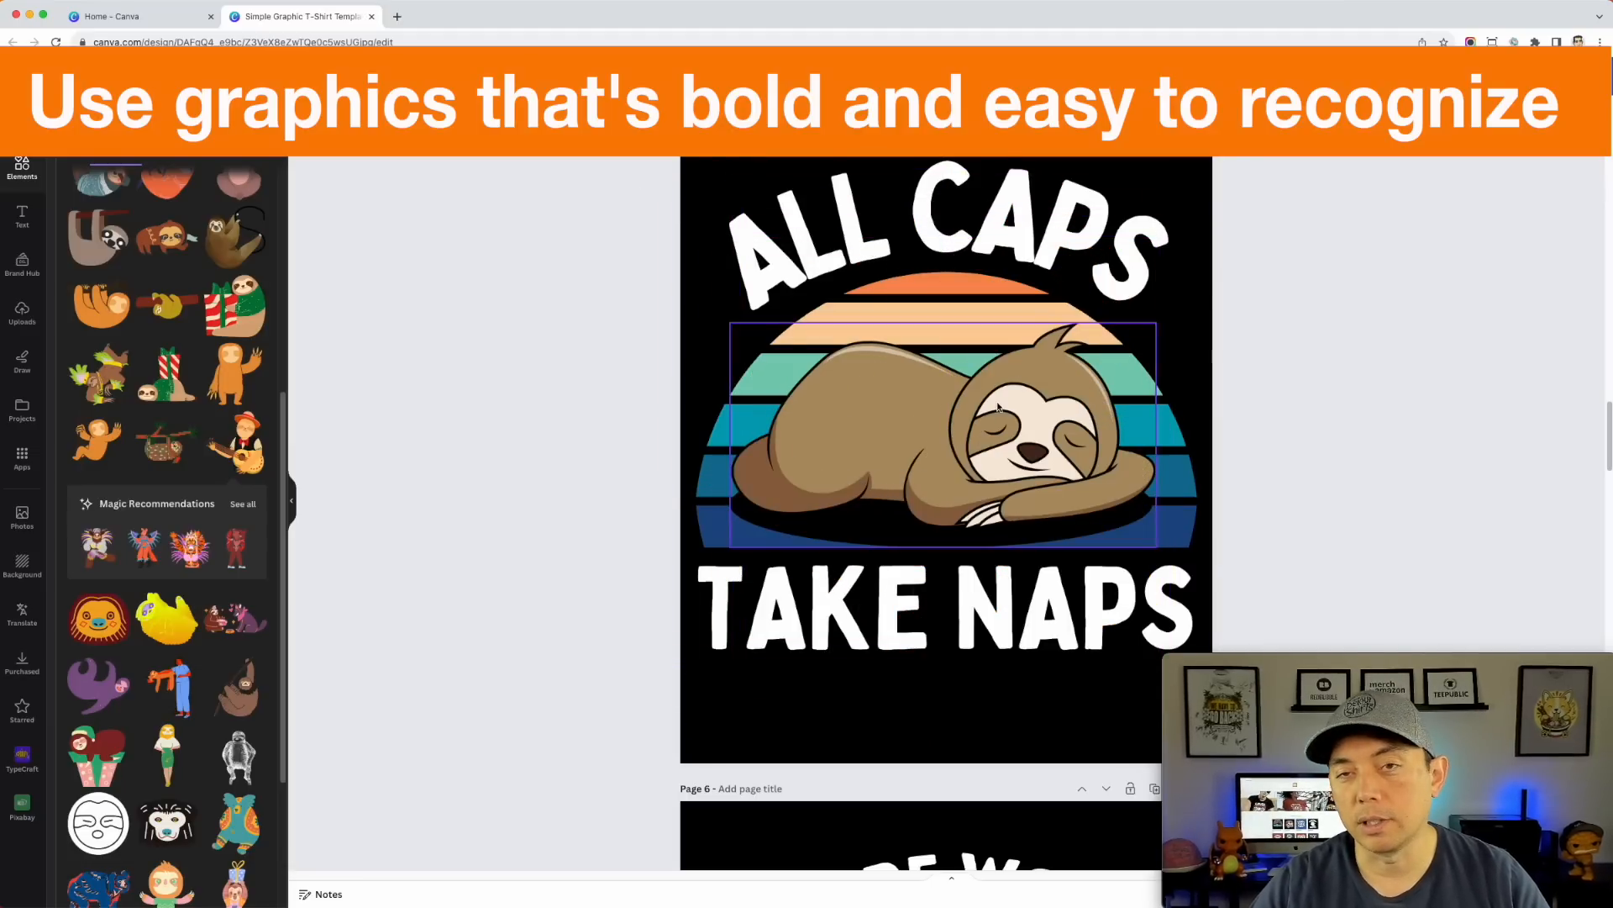
- Try a teal-green background from the document colors on page 6's nature design, and set it back to black
{"action": "scroll", "coordinate": [1331, 452], "scroll_direction": "down", "scroll_amount": 7}
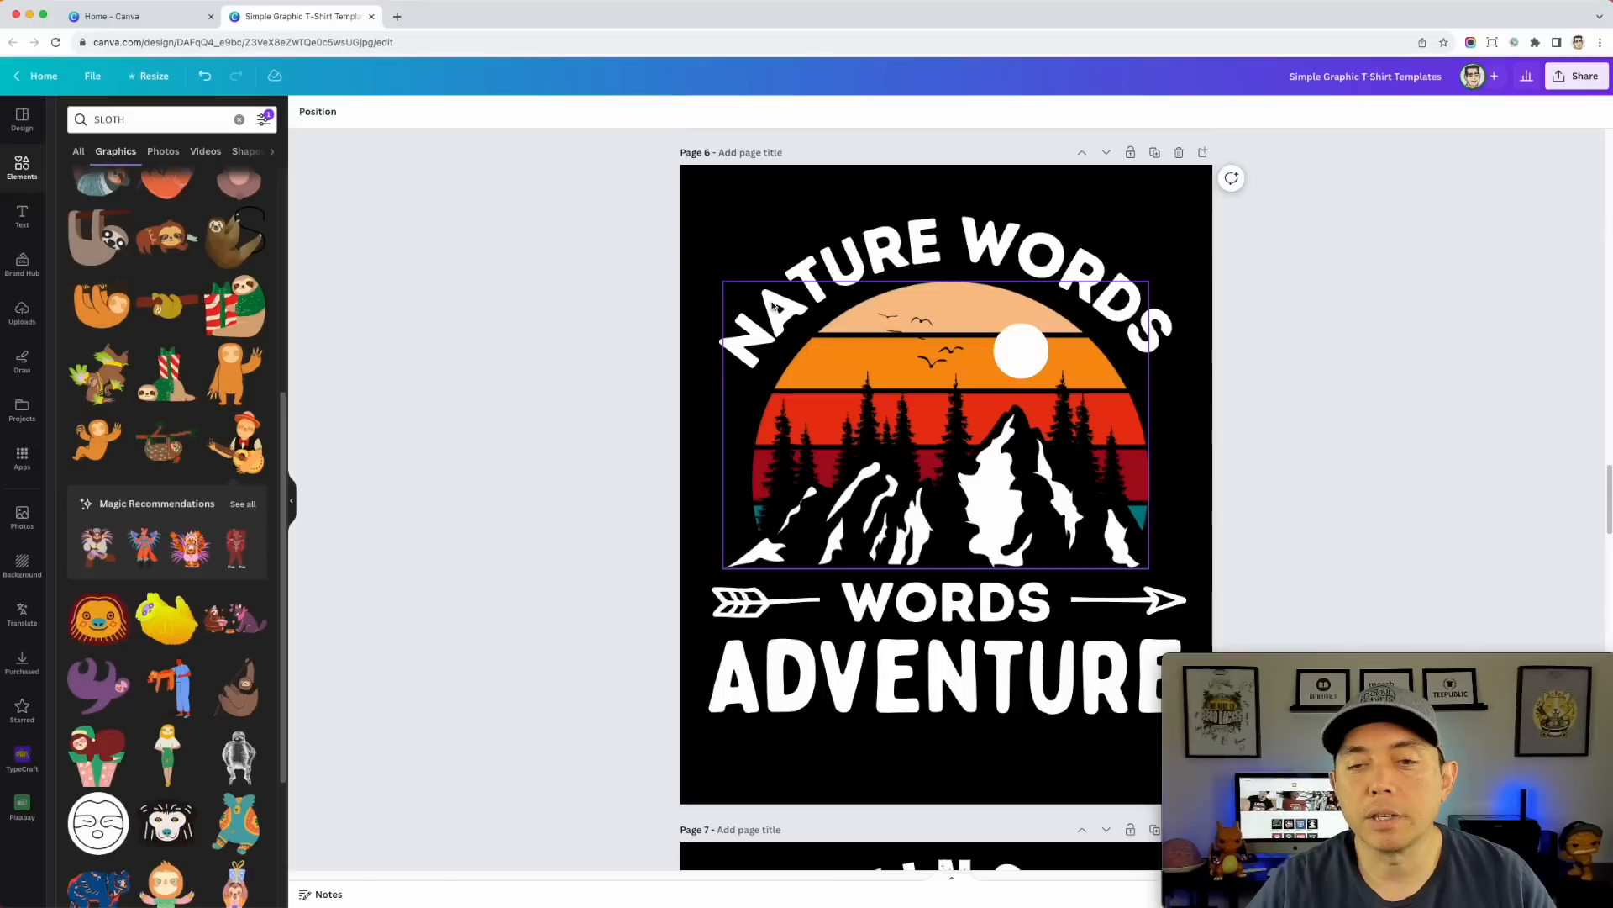
{"action": "left_click", "coordinate": [698, 185]}
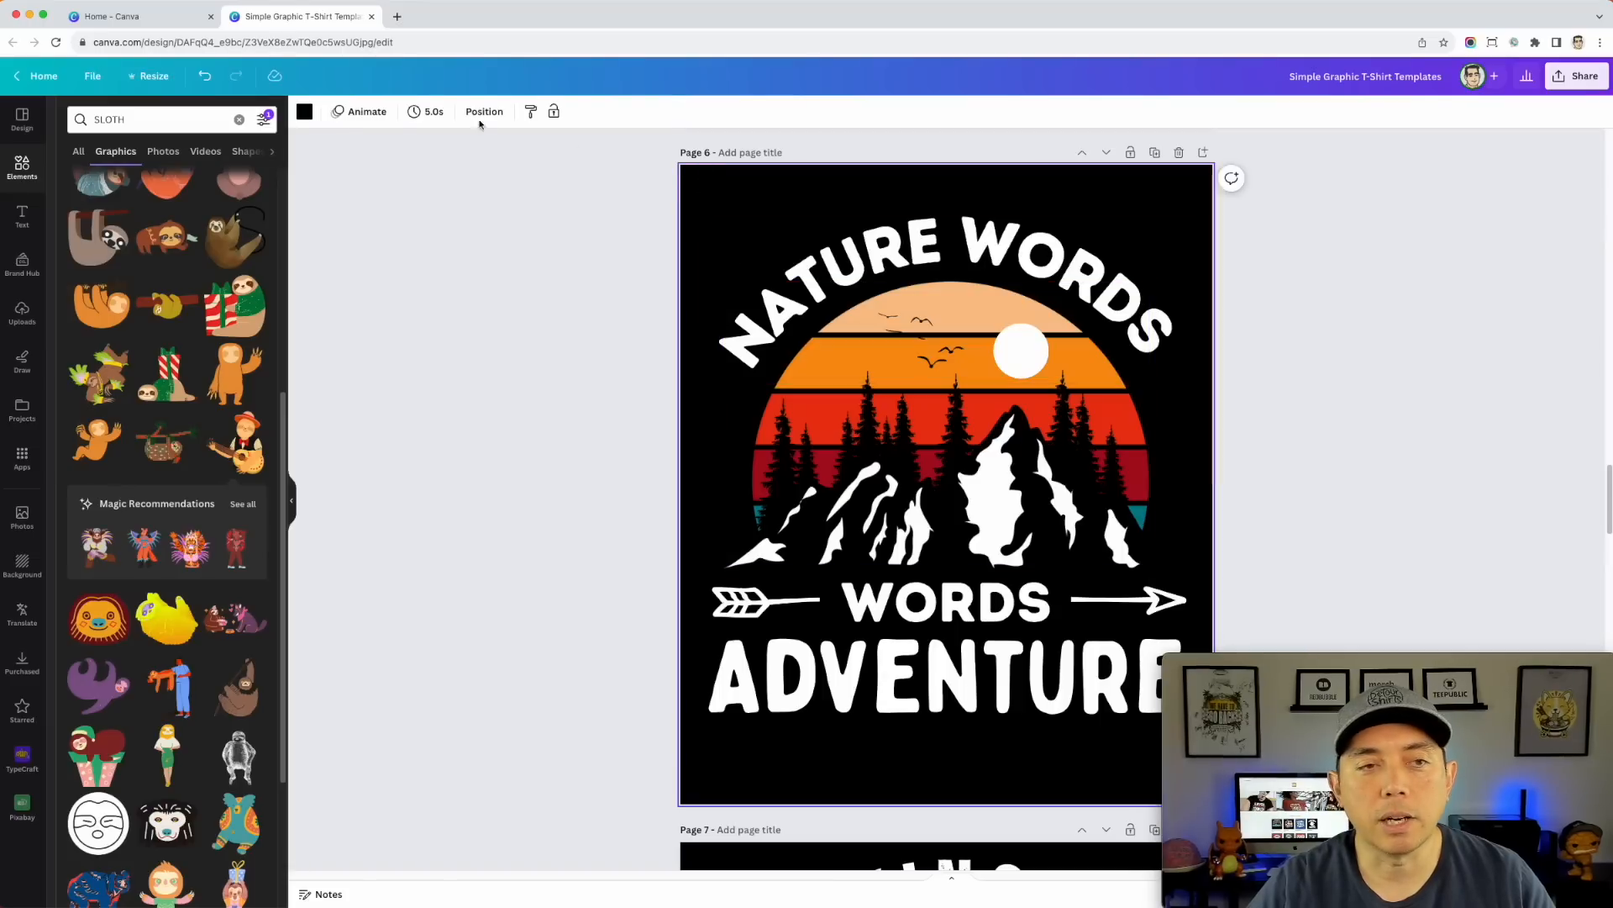
{"action": "left_click", "coordinate": [313, 115]}
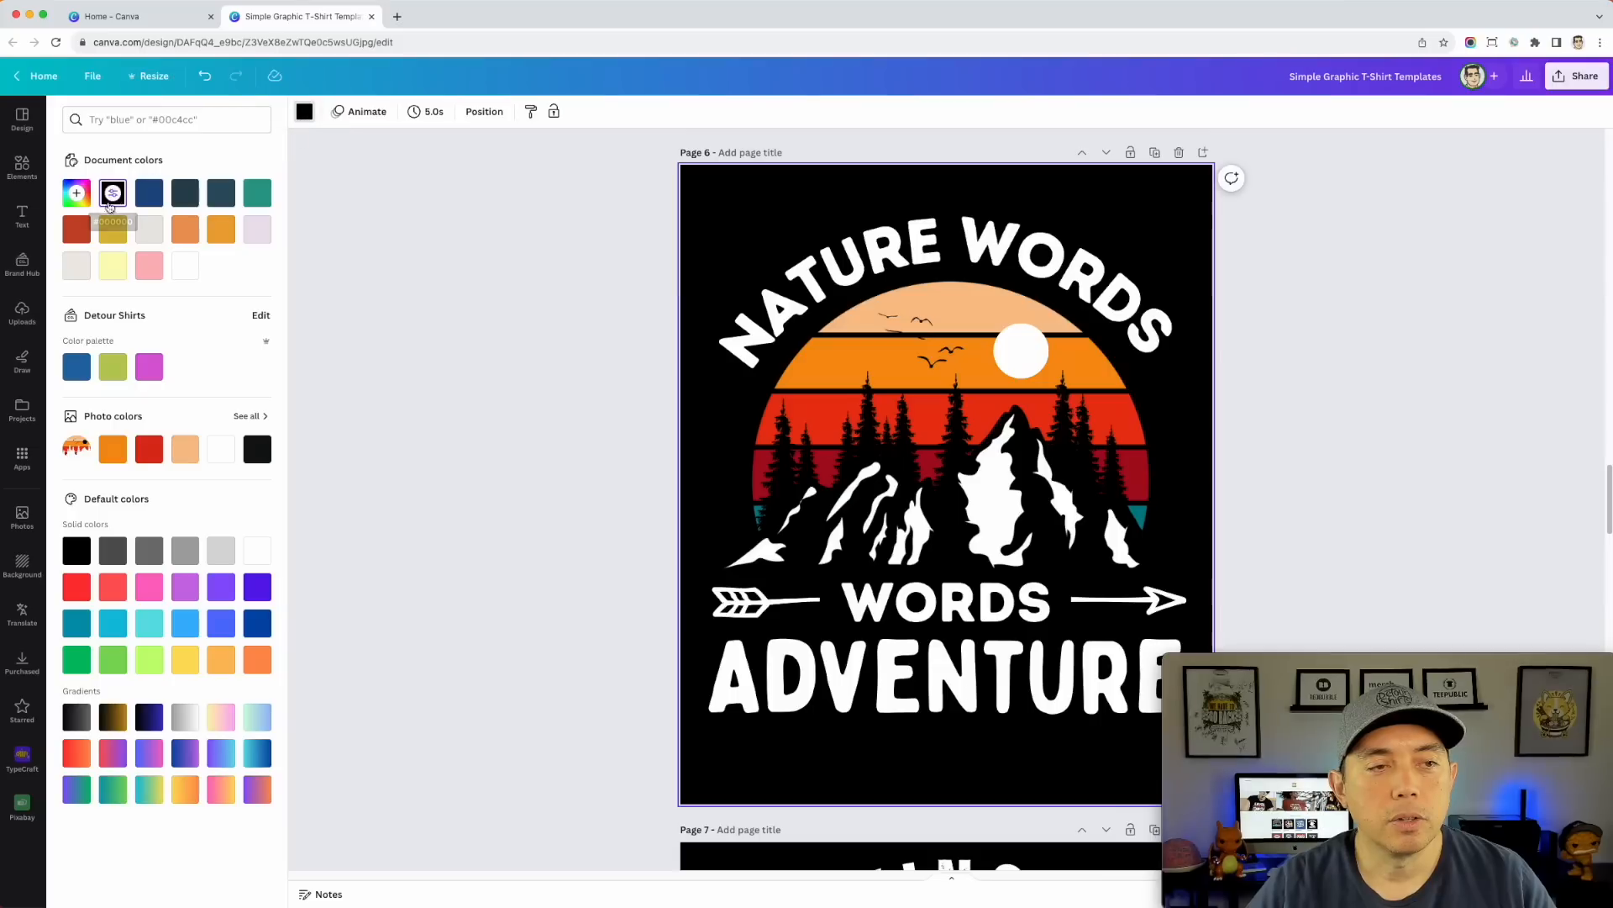
{"action": "left_click", "coordinate": [253, 191]}
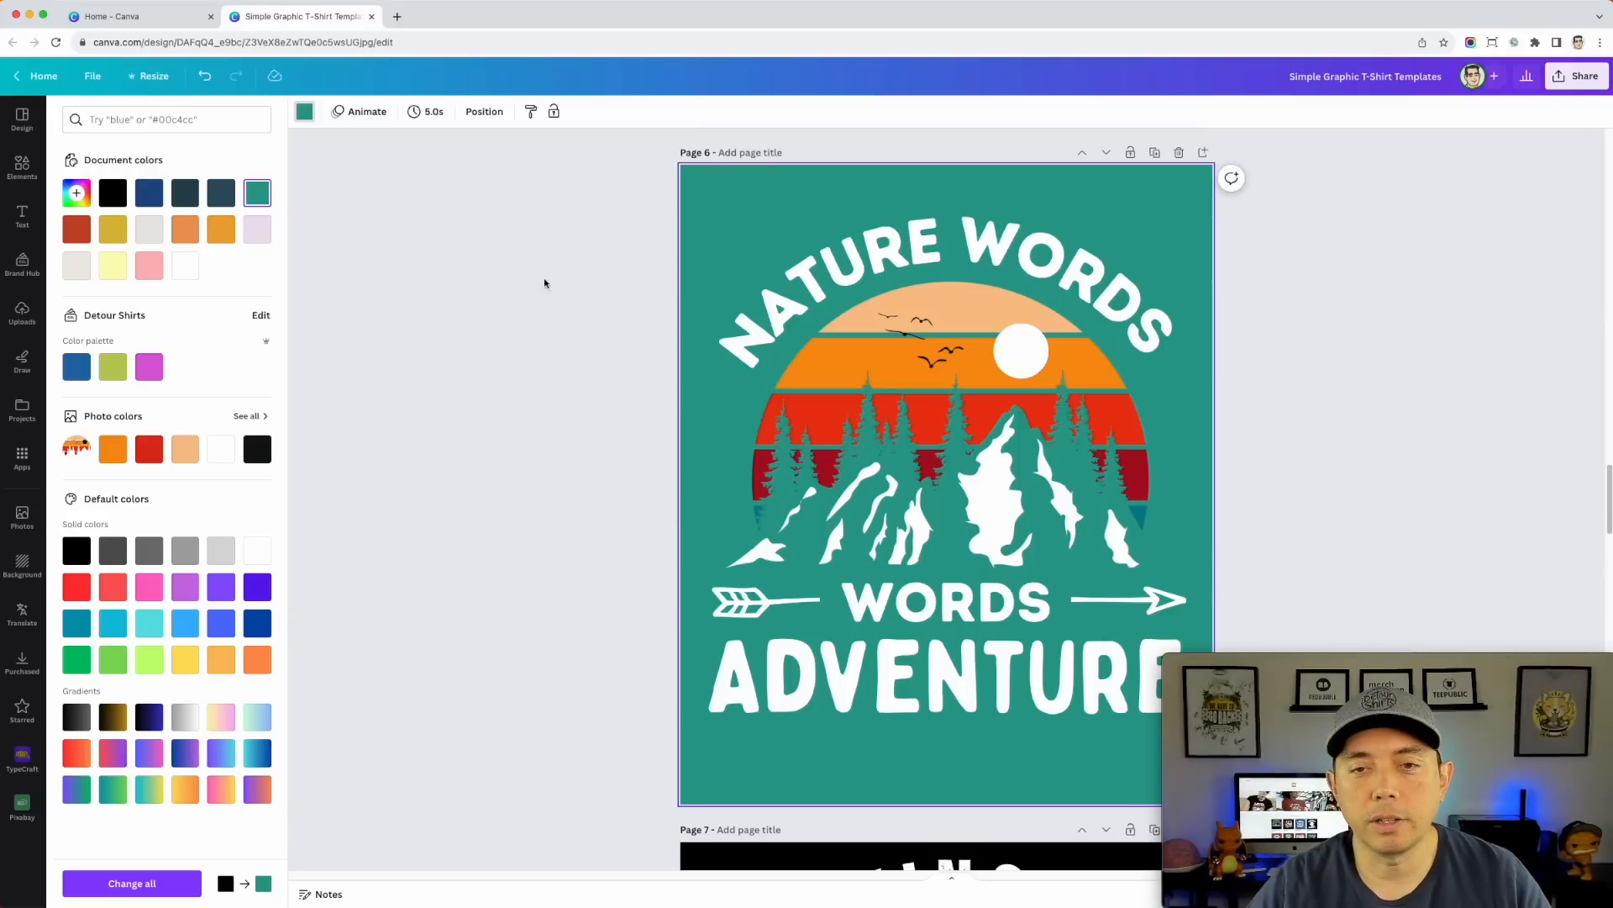
{"action": "left_click", "coordinate": [115, 196]}
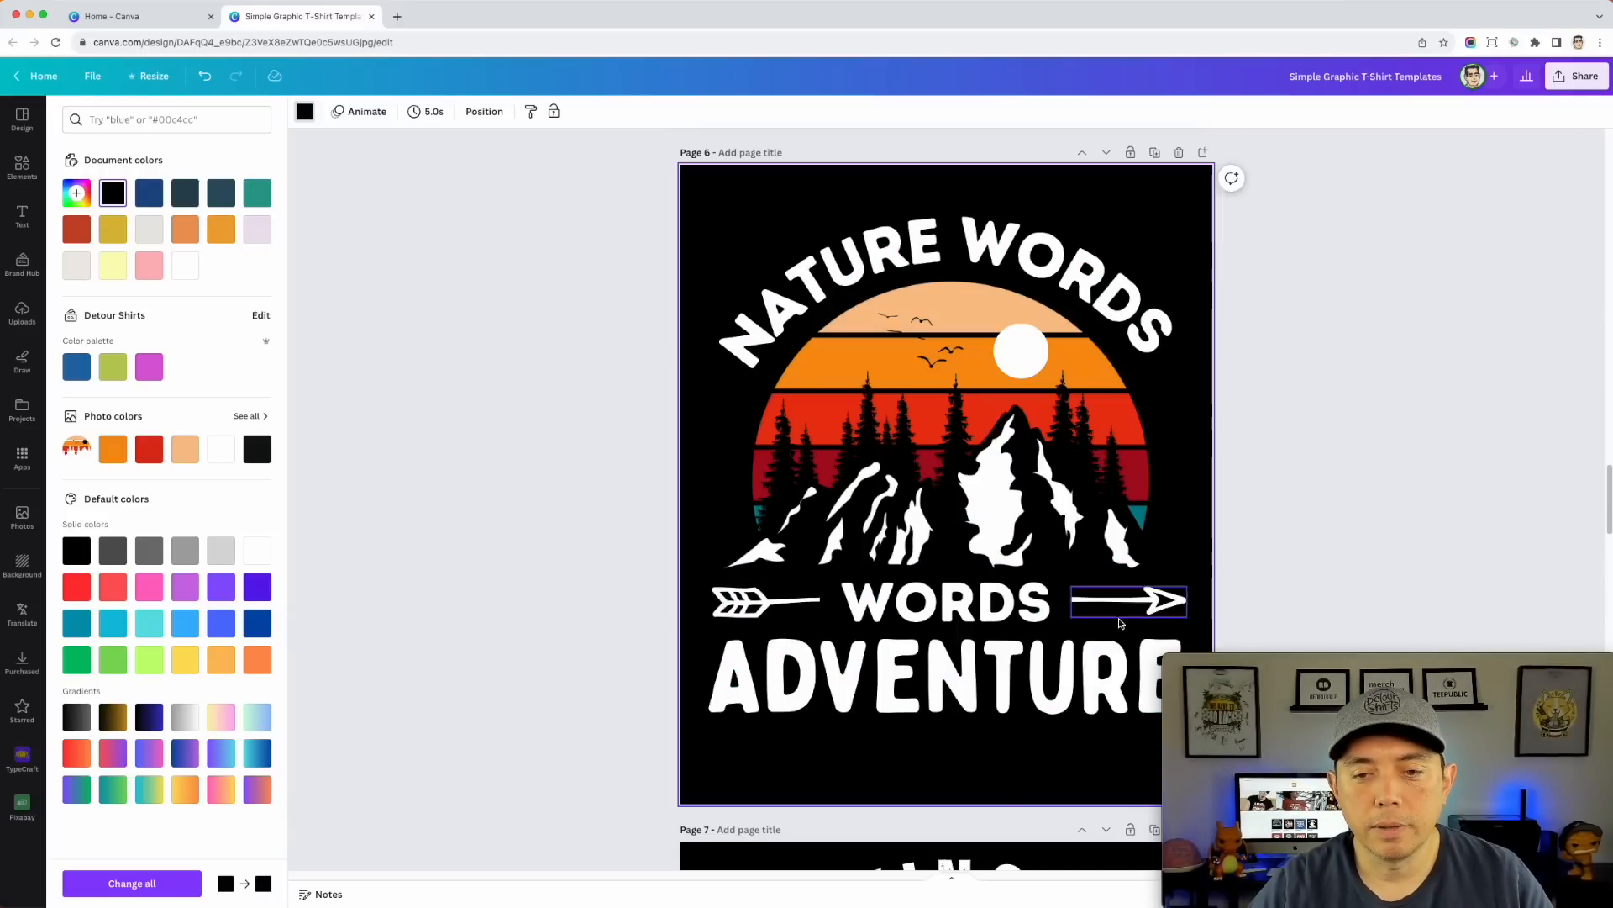
- Check which fonts the "ADVENTURE" and curved "NATURE WORDS" texts on page 6 use
{"action": "scroll", "coordinate": [943, 634], "scroll_direction": "down", "scroll_amount": 1}
{"action": "left_click", "coordinate": [943, 634]}
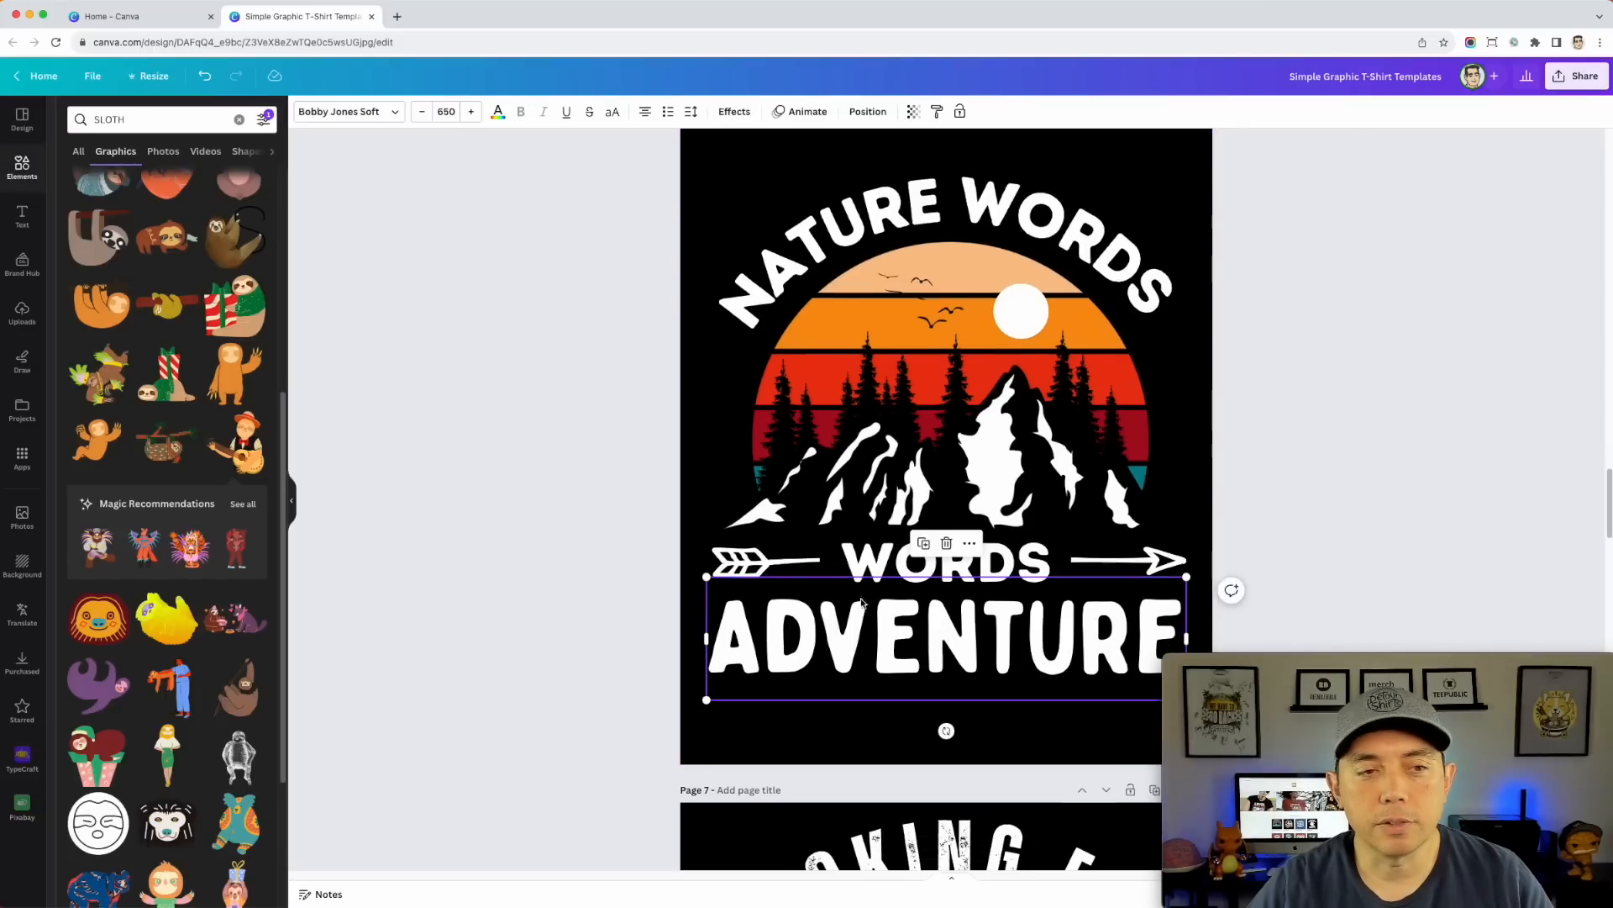
{"action": "left_click", "coordinate": [922, 215]}
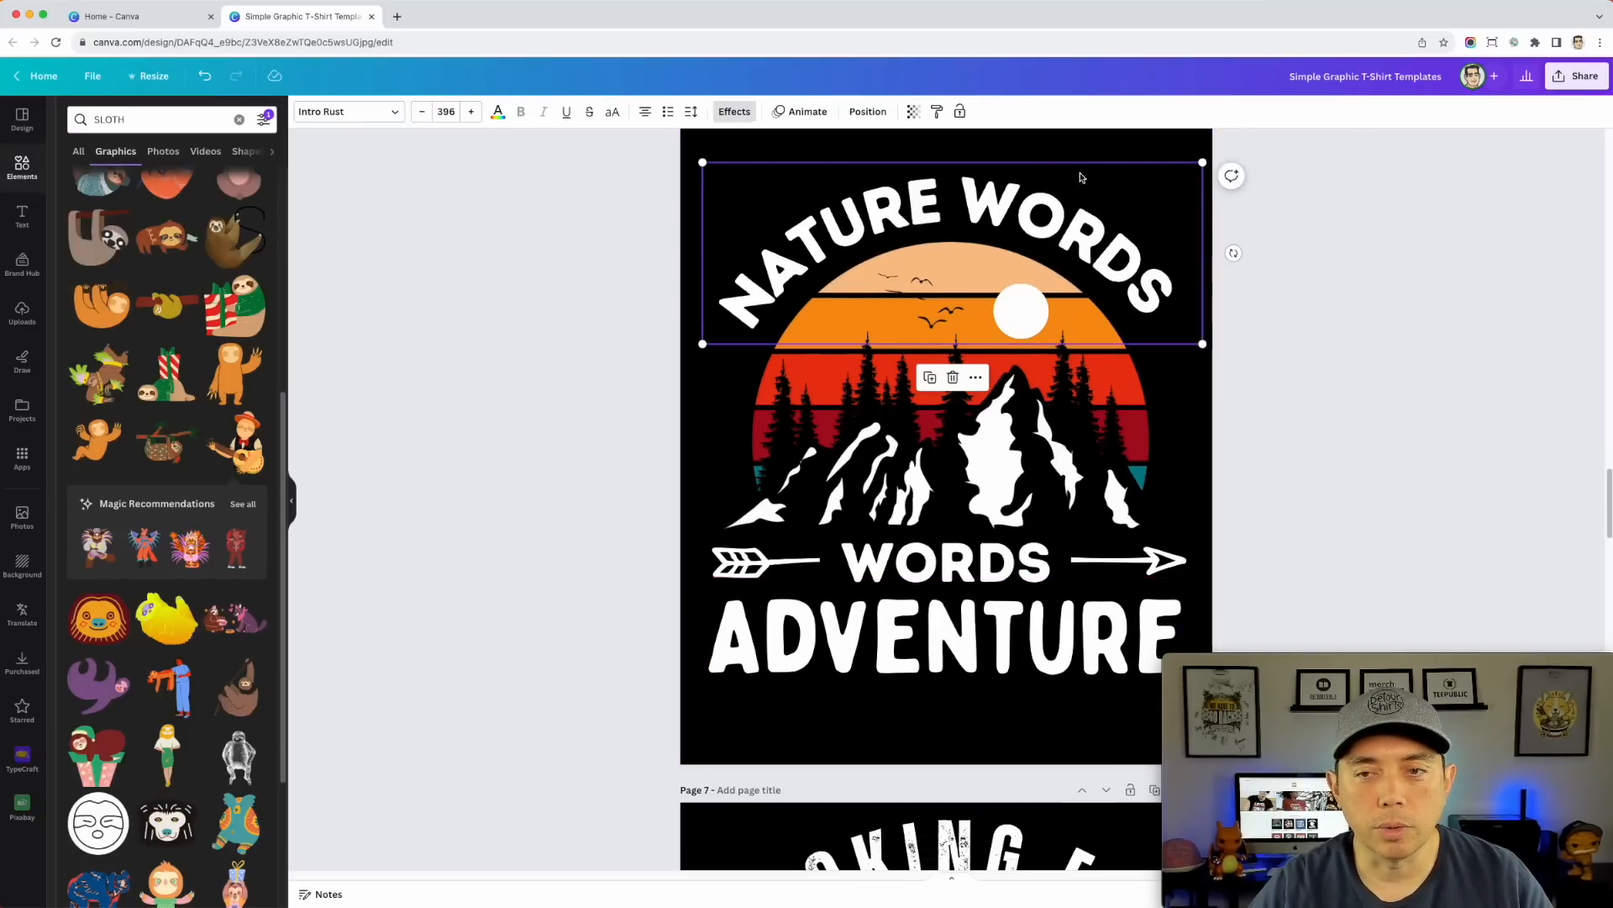
- Check which font the "WORDS" text between the arrows on page 6 uses, and return to the sloth design on page 5
{"action": "left_click", "coordinate": [918, 563]}
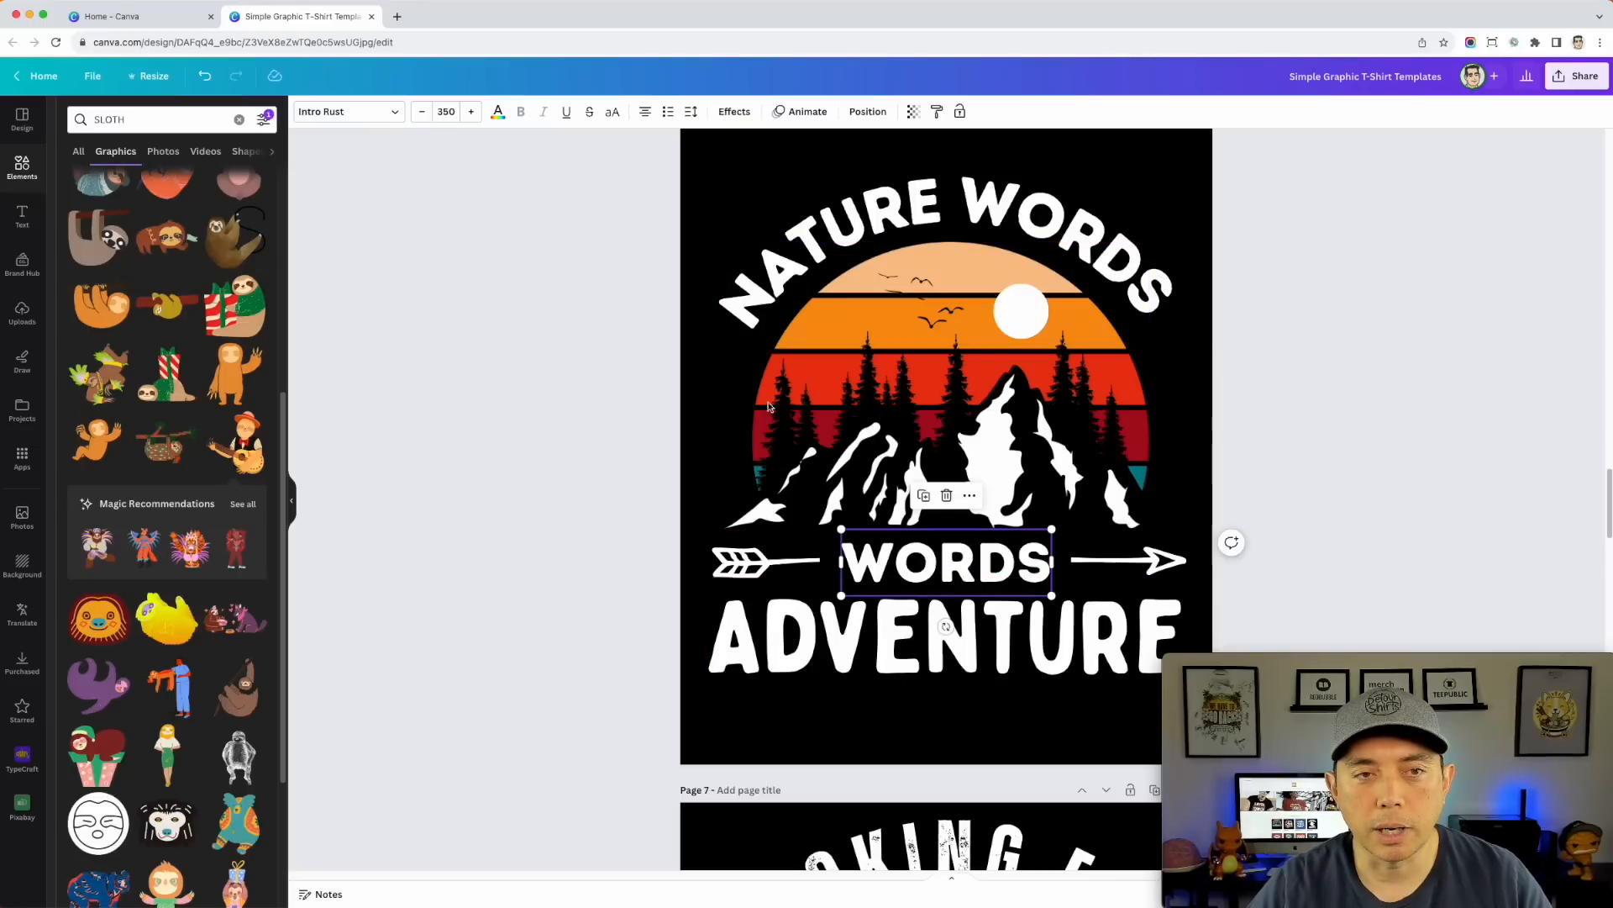
{"action": "left_click", "coordinate": [1436, 529]}
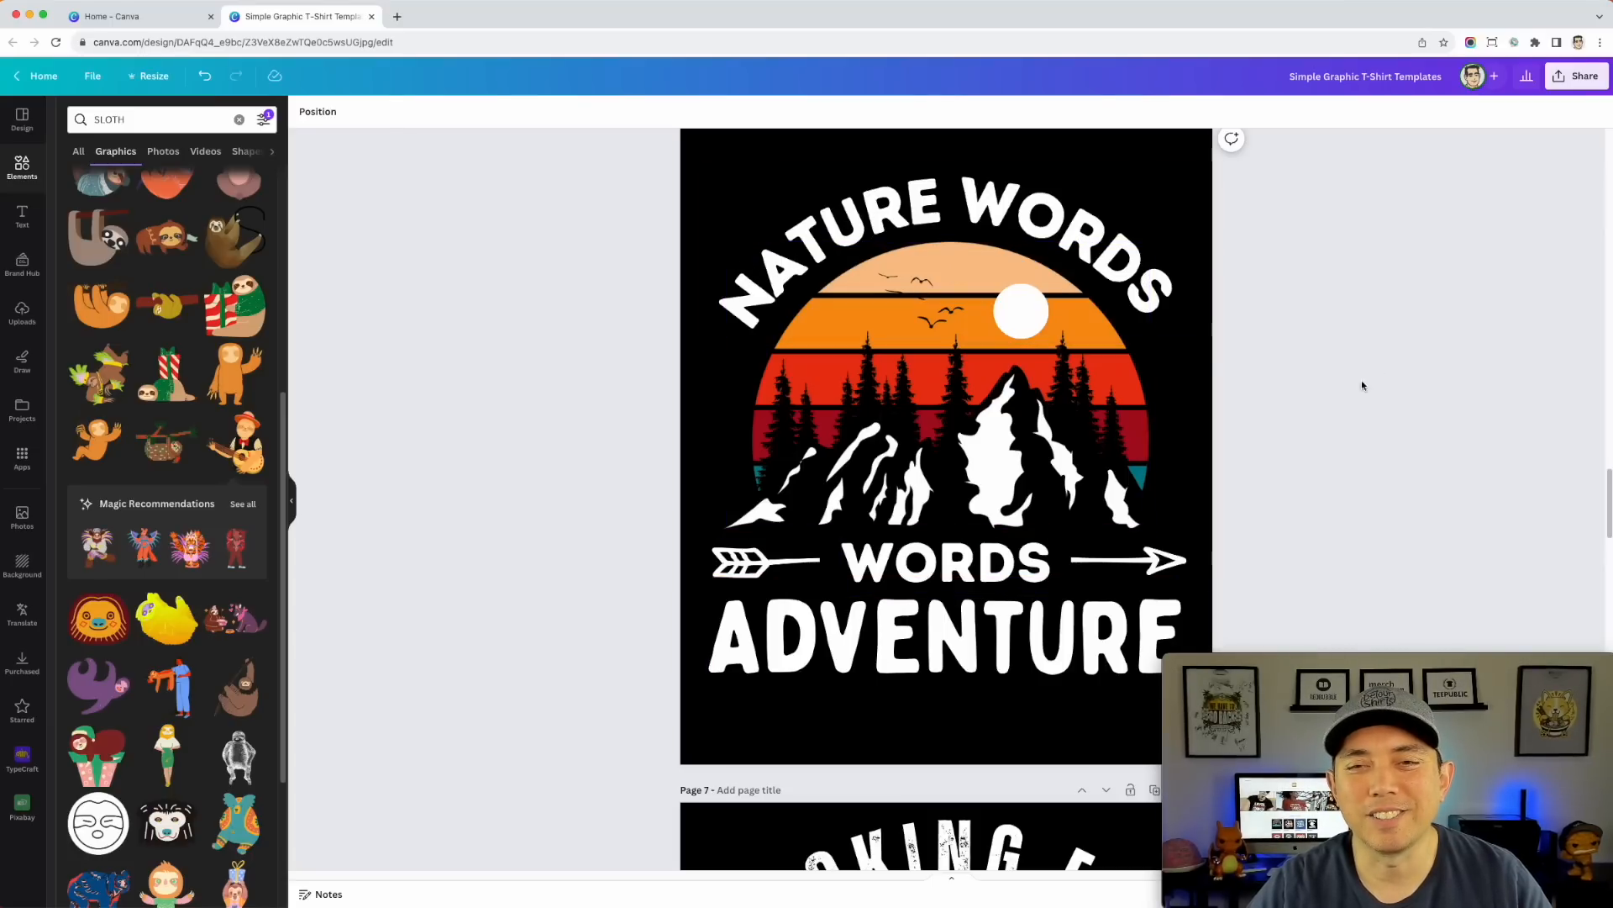
{"action": "scroll", "coordinate": [1292, 435], "scroll_direction": "up", "scroll_amount": 3}
{"action": "scroll", "coordinate": [1292, 435], "scroll_direction": "up", "scroll_amount": 6}
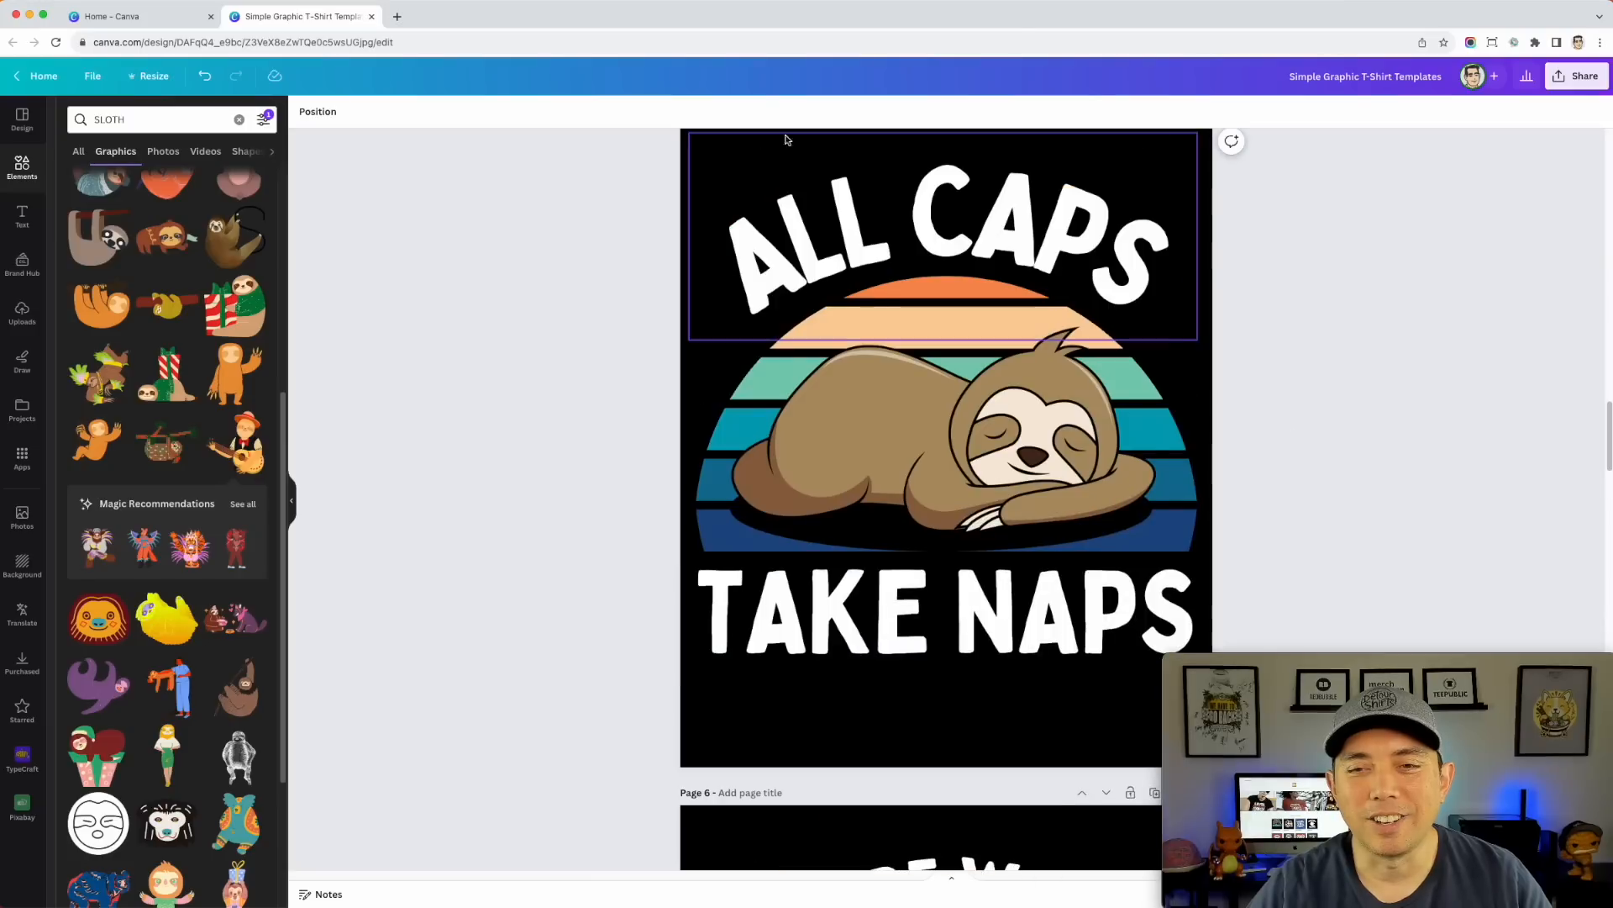
{"action": "scroll", "coordinate": [1269, 466], "scroll_direction": "up", "scroll_amount": 1}
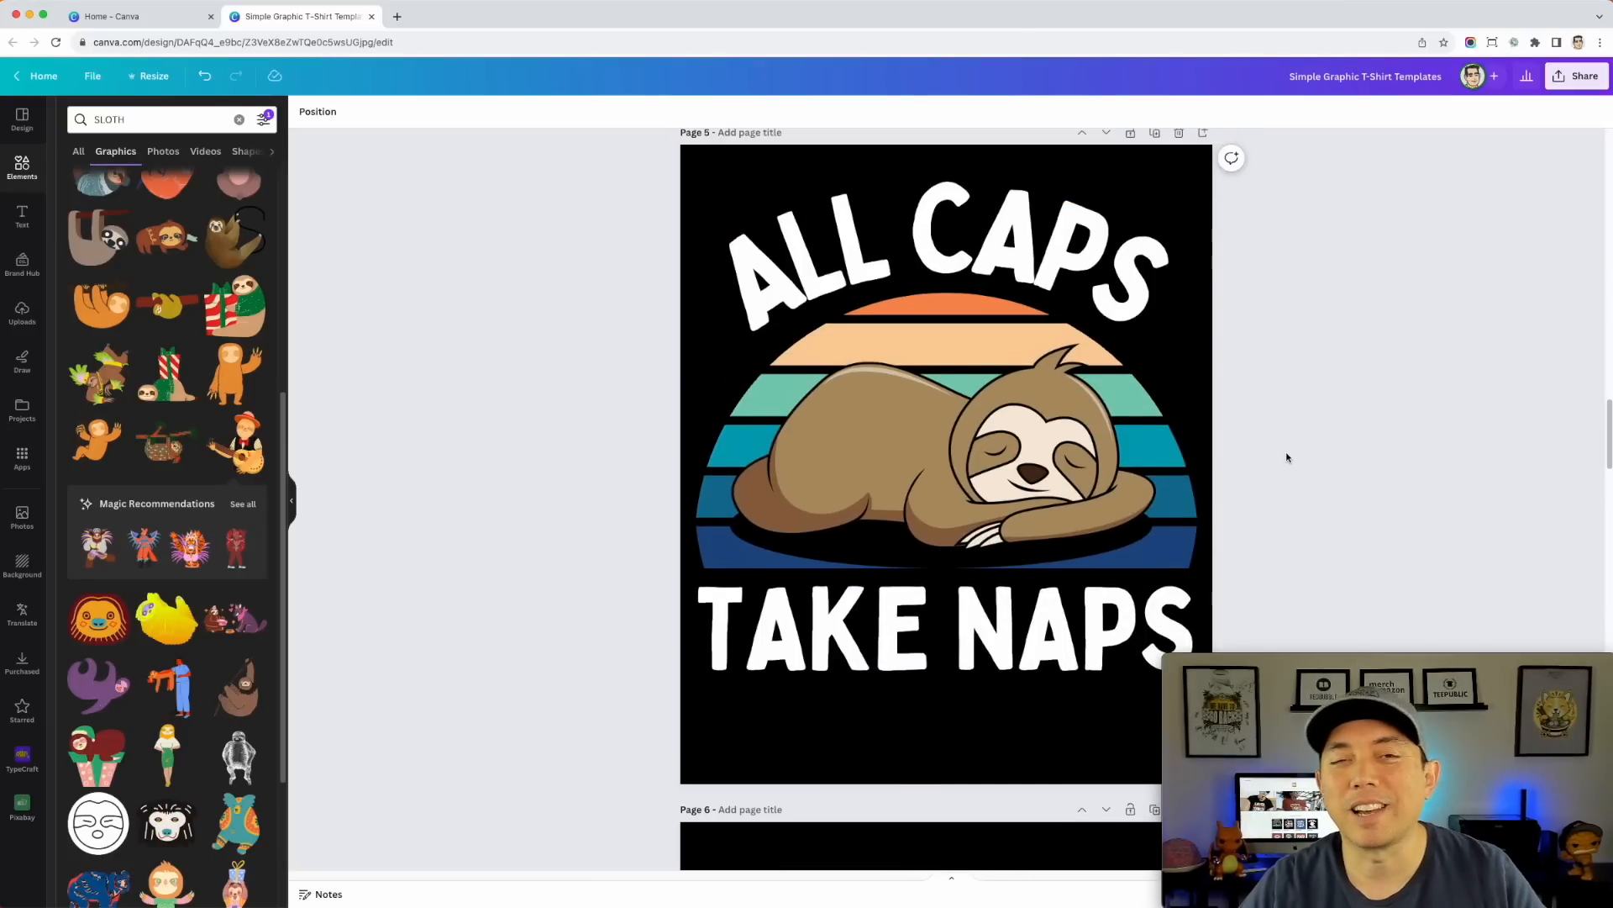
{"action": "scroll", "coordinate": [1287, 457], "scroll_direction": "up", "scroll_amount": 1}
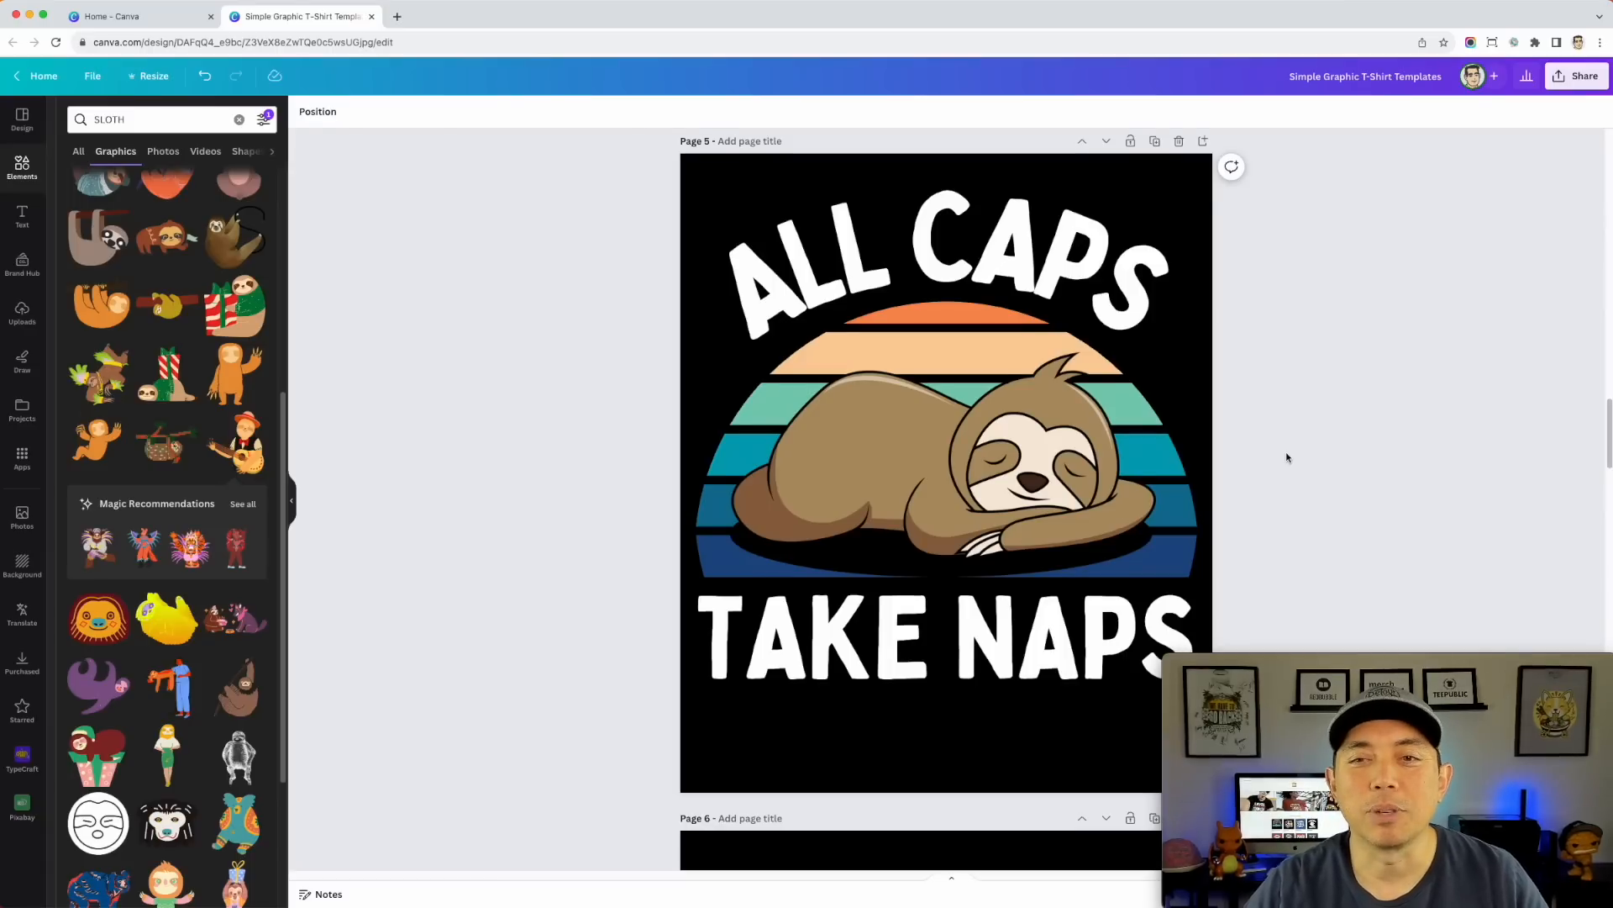
- Inspect the font and the editable text of the curved "CHASING ALL THE" line on page 4's retro sunset design
{"action": "scroll", "coordinate": [1286, 457], "scroll_direction": "up", "scroll_amount": 10}
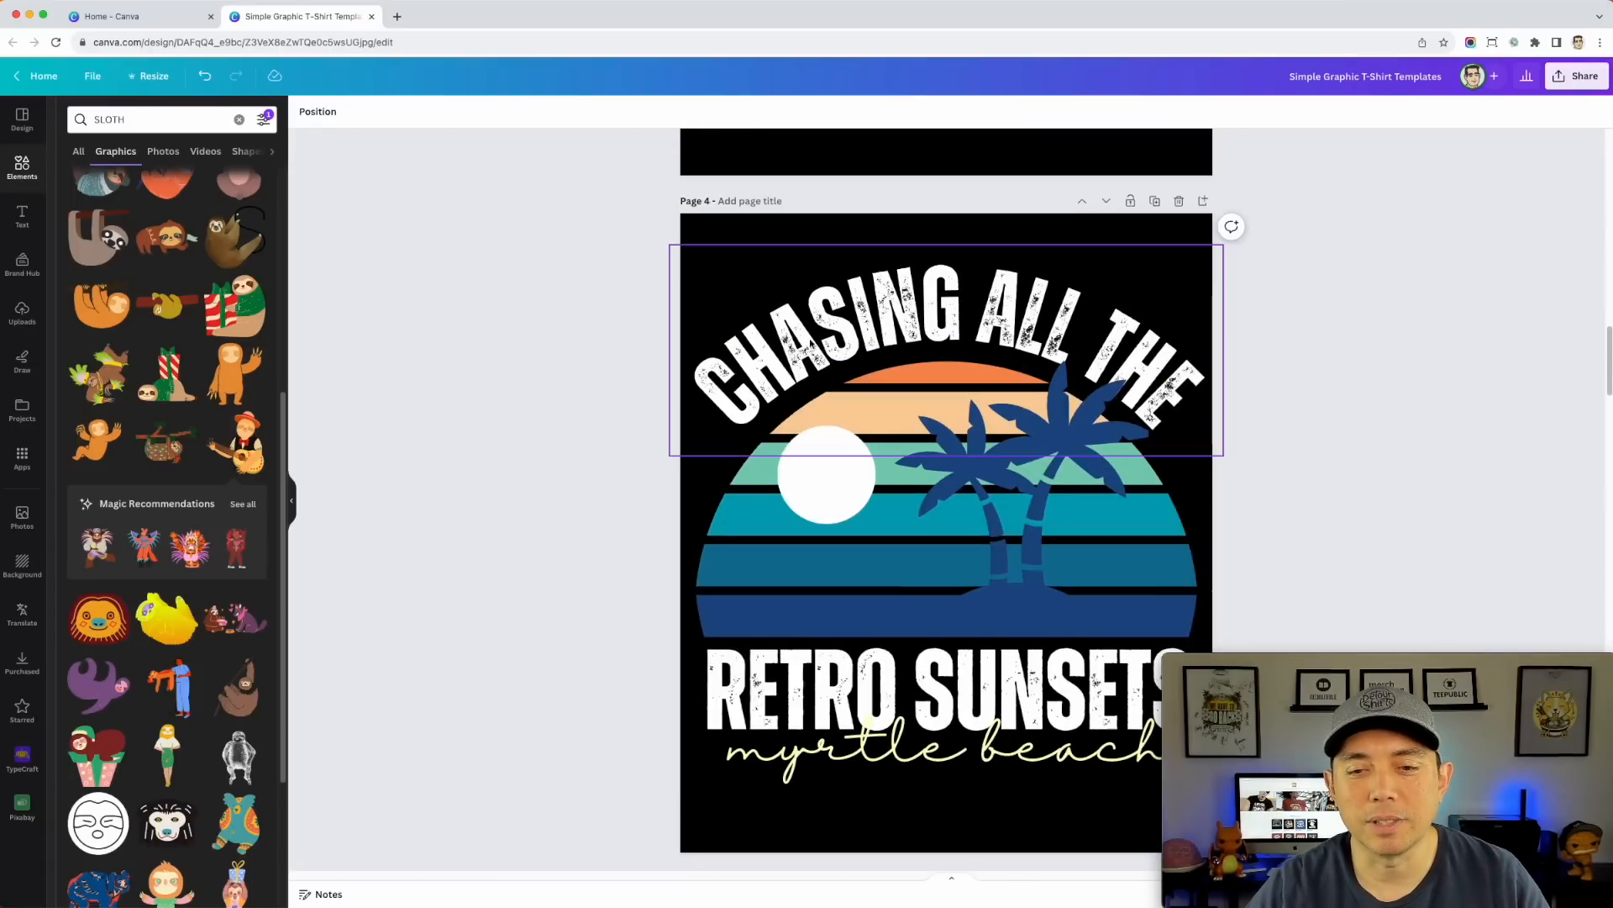
{"action": "scroll", "coordinate": [1283, 404], "scroll_direction": "down", "scroll_amount": 5}
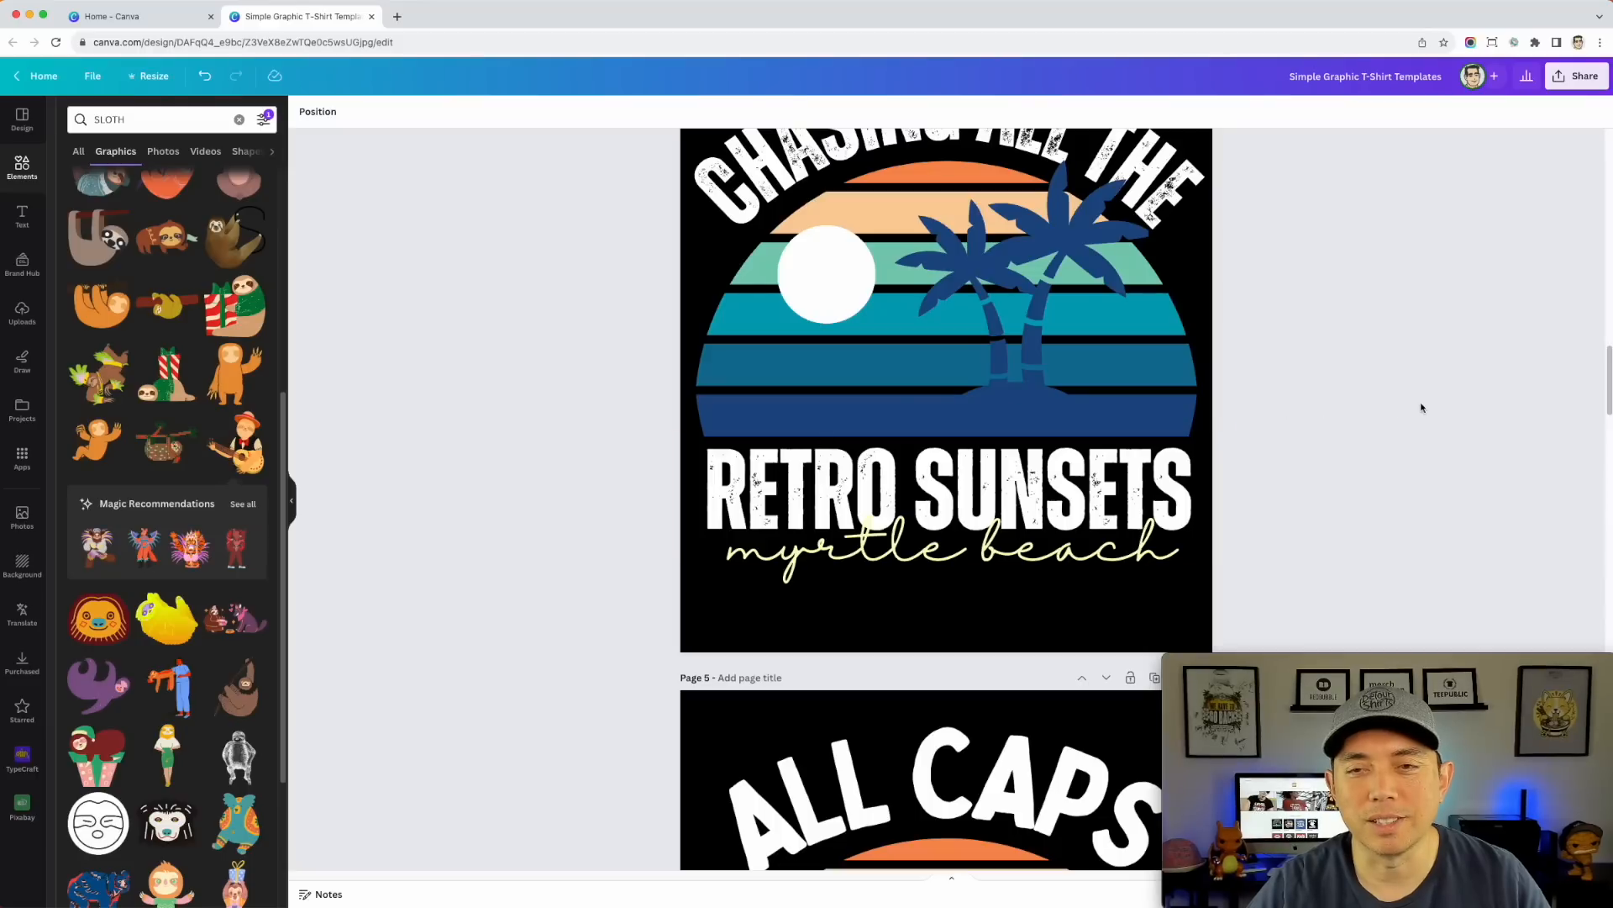
{"action": "scroll", "coordinate": [1514, 432], "scroll_direction": "up", "scroll_amount": 3}
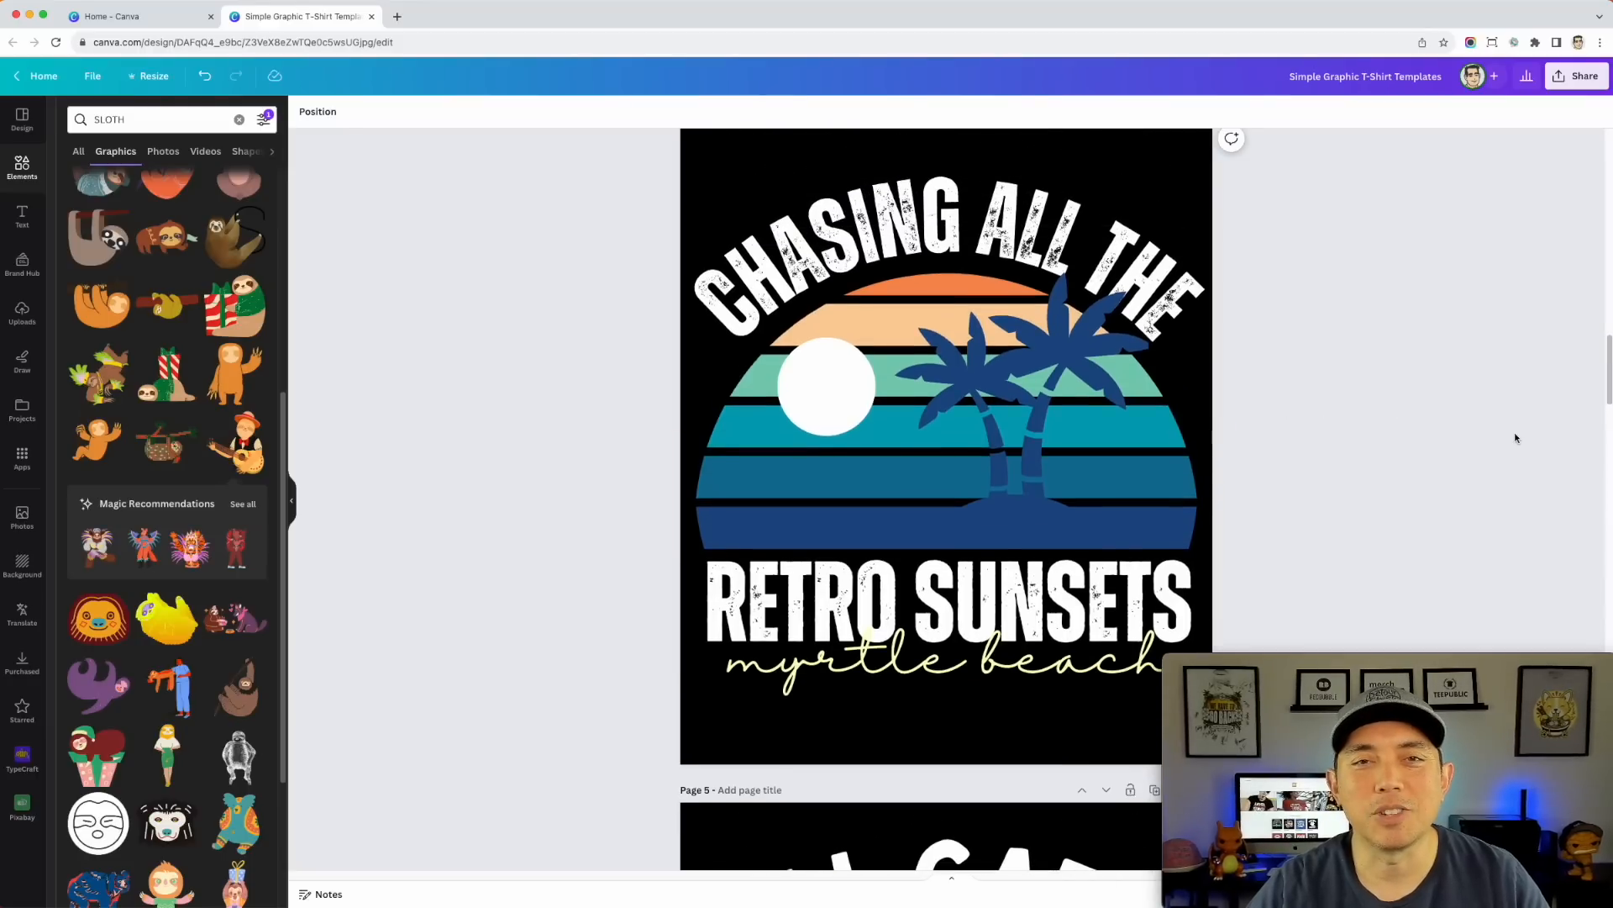
{"action": "left_click", "coordinate": [829, 230]}
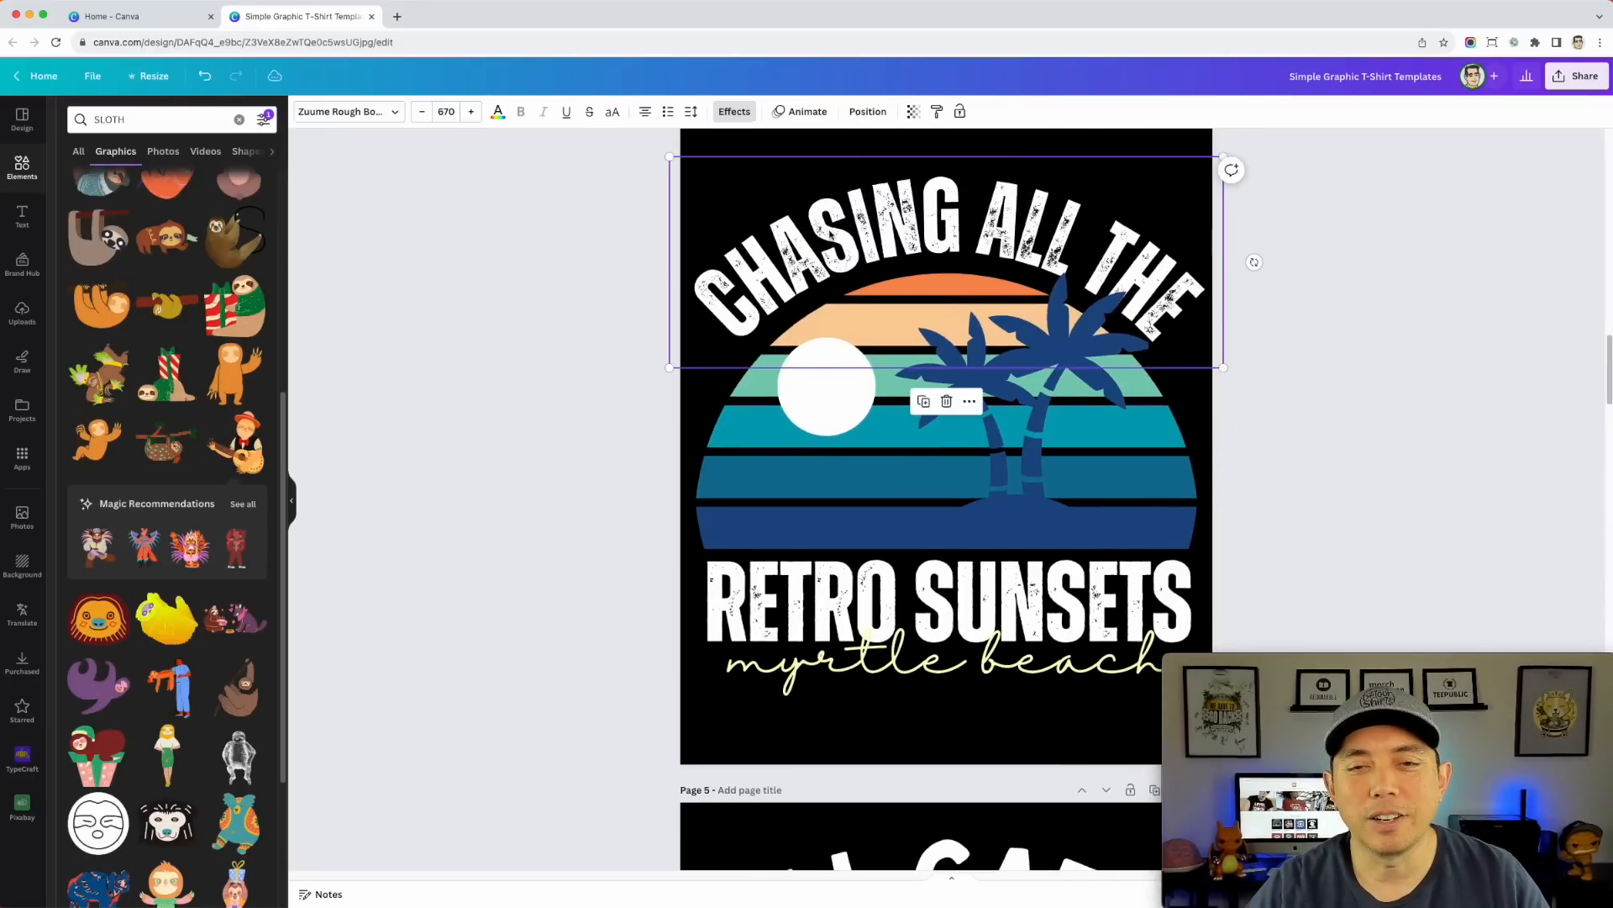
{"action": "left_click", "coordinate": [829, 230]}
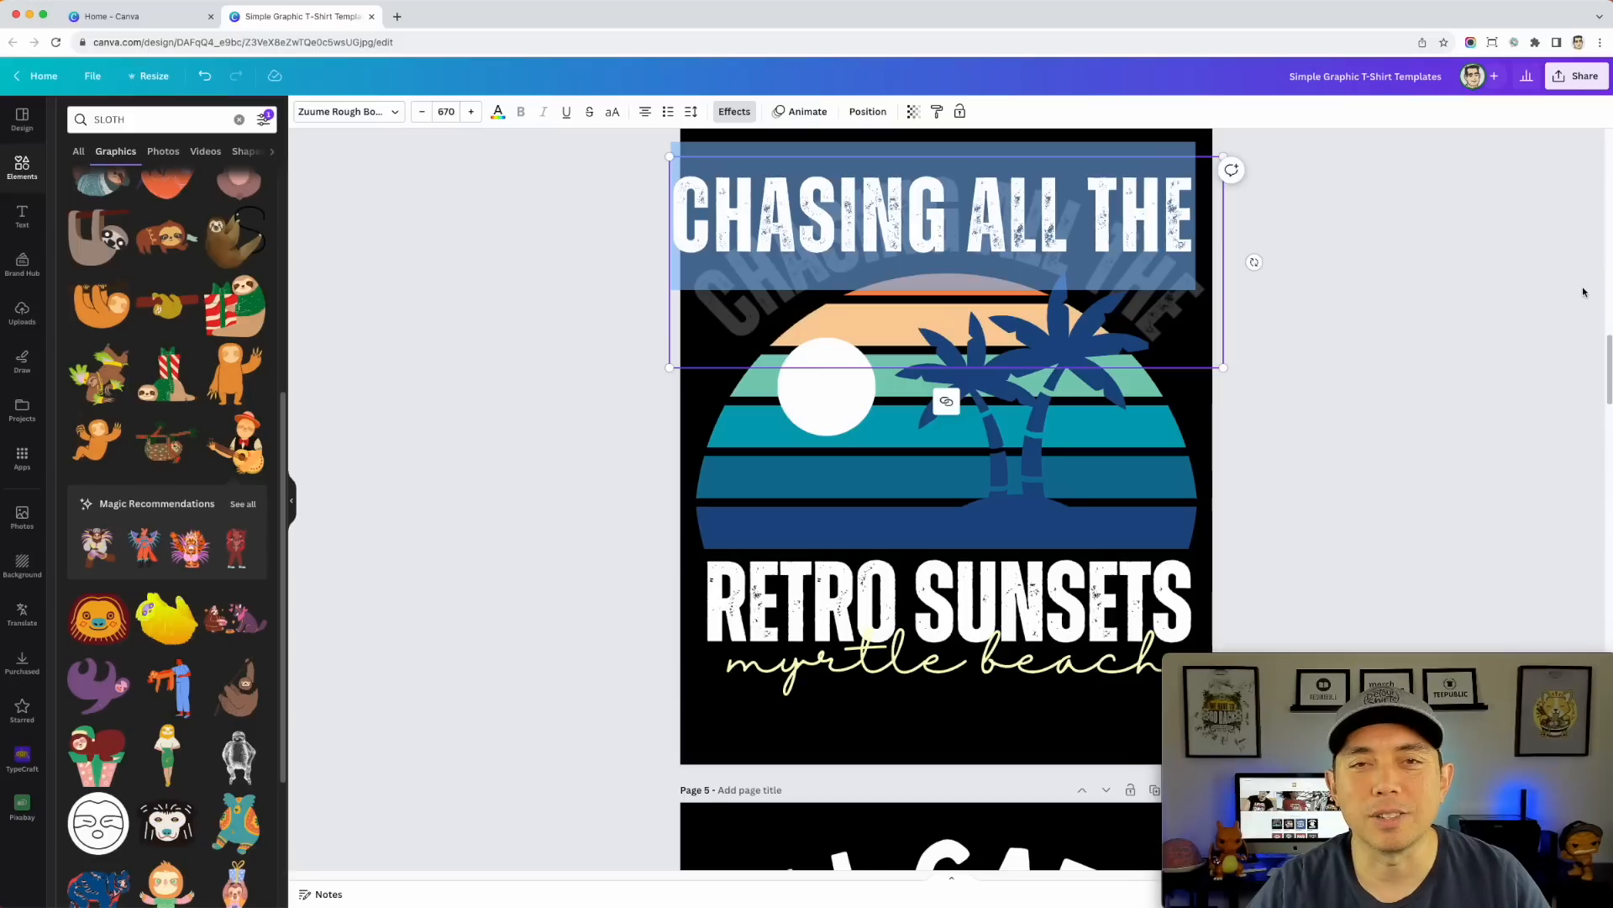
{"action": "scroll", "coordinate": [1468, 431], "scroll_direction": "down", "scroll_amount": 1}
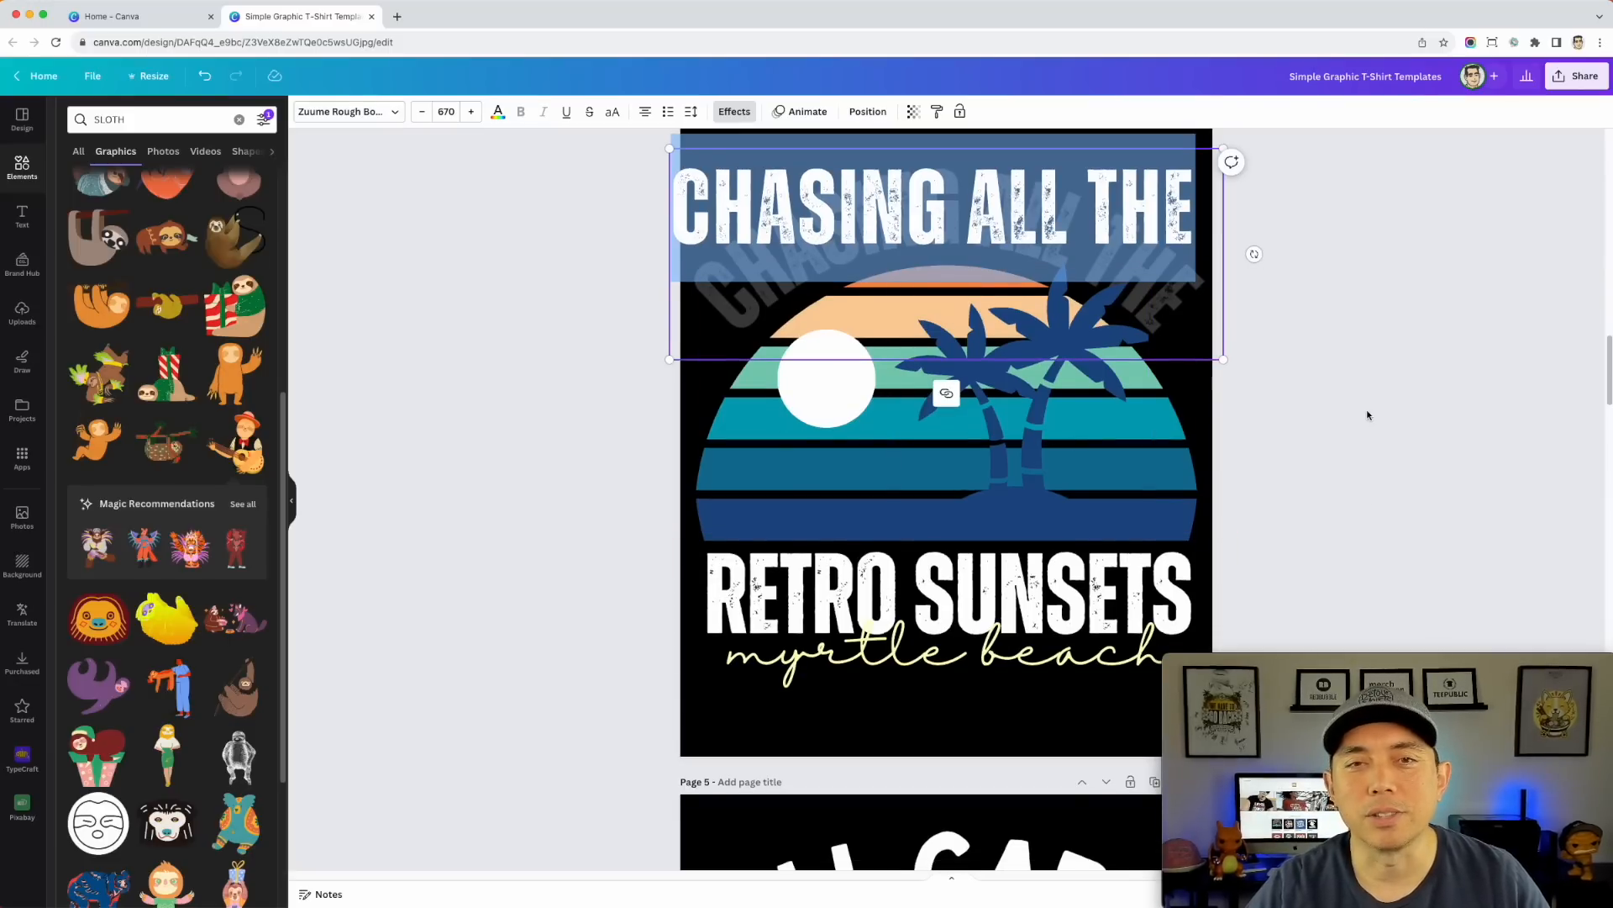
{"action": "scroll", "coordinate": [1367, 415], "scroll_direction": "down", "scroll_amount": 1}
{"action": "left_click", "coordinate": [1344, 415]}
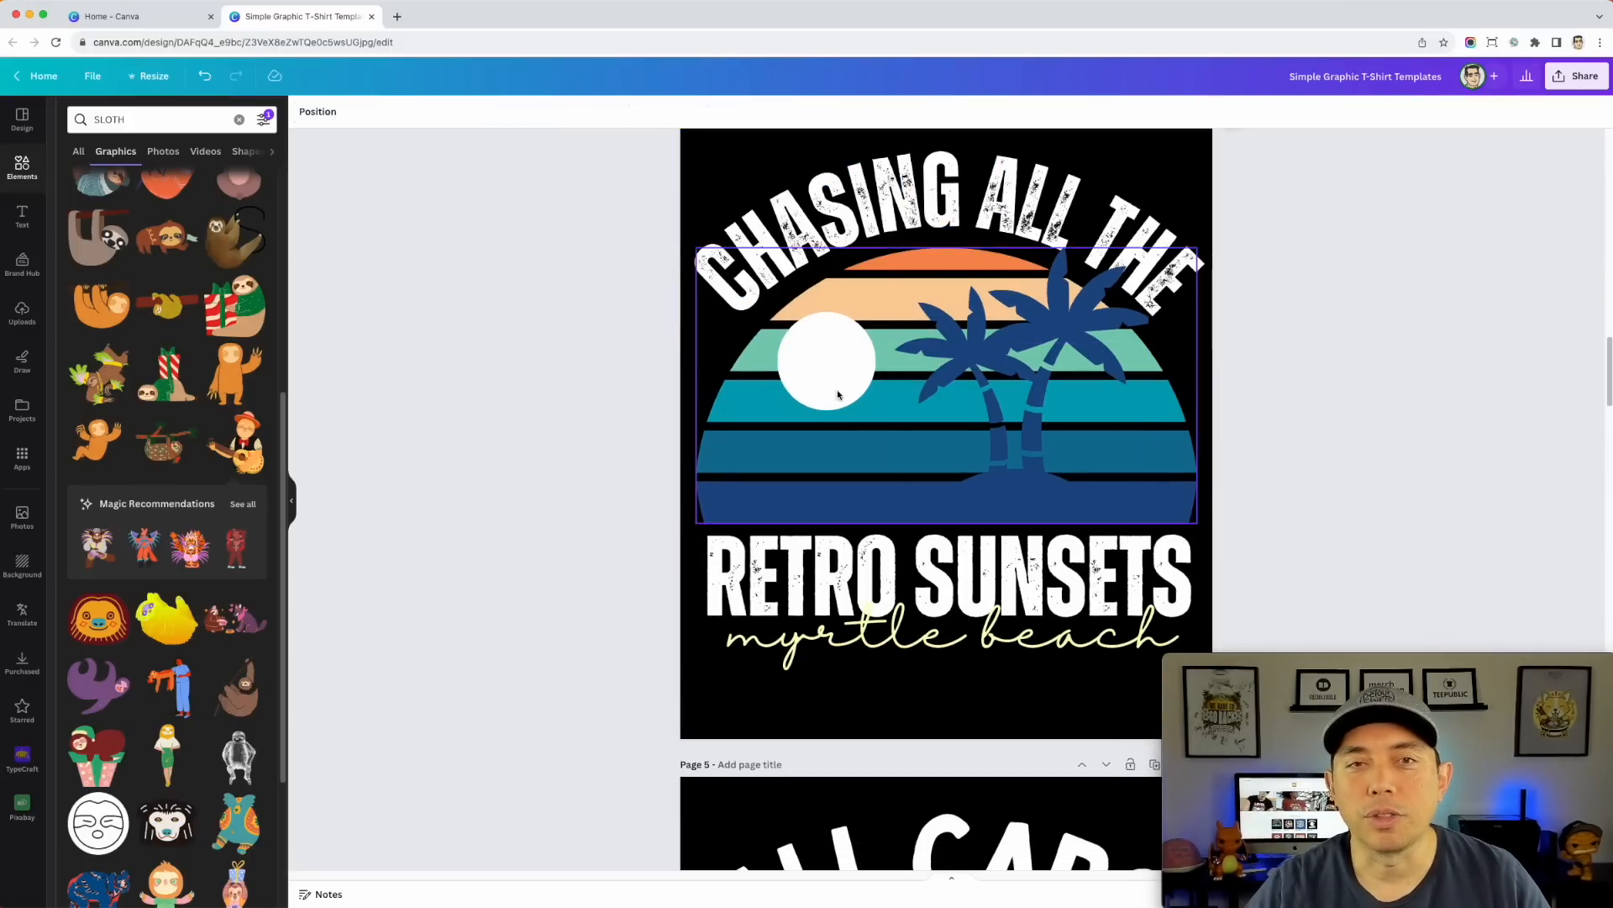
- Try slate-blue #2a5364 and teal-green backgrounds from the document colors on page 7's Bigfoot design, and set it back to black
{"action": "scroll", "coordinate": [1355, 393], "scroll_direction": "down", "scroll_amount": 15}
{"action": "scroll", "coordinate": [1355, 393], "scroll_direction": "down", "scroll_amount": 10}
{"action": "left_click", "coordinate": [1082, 374]}
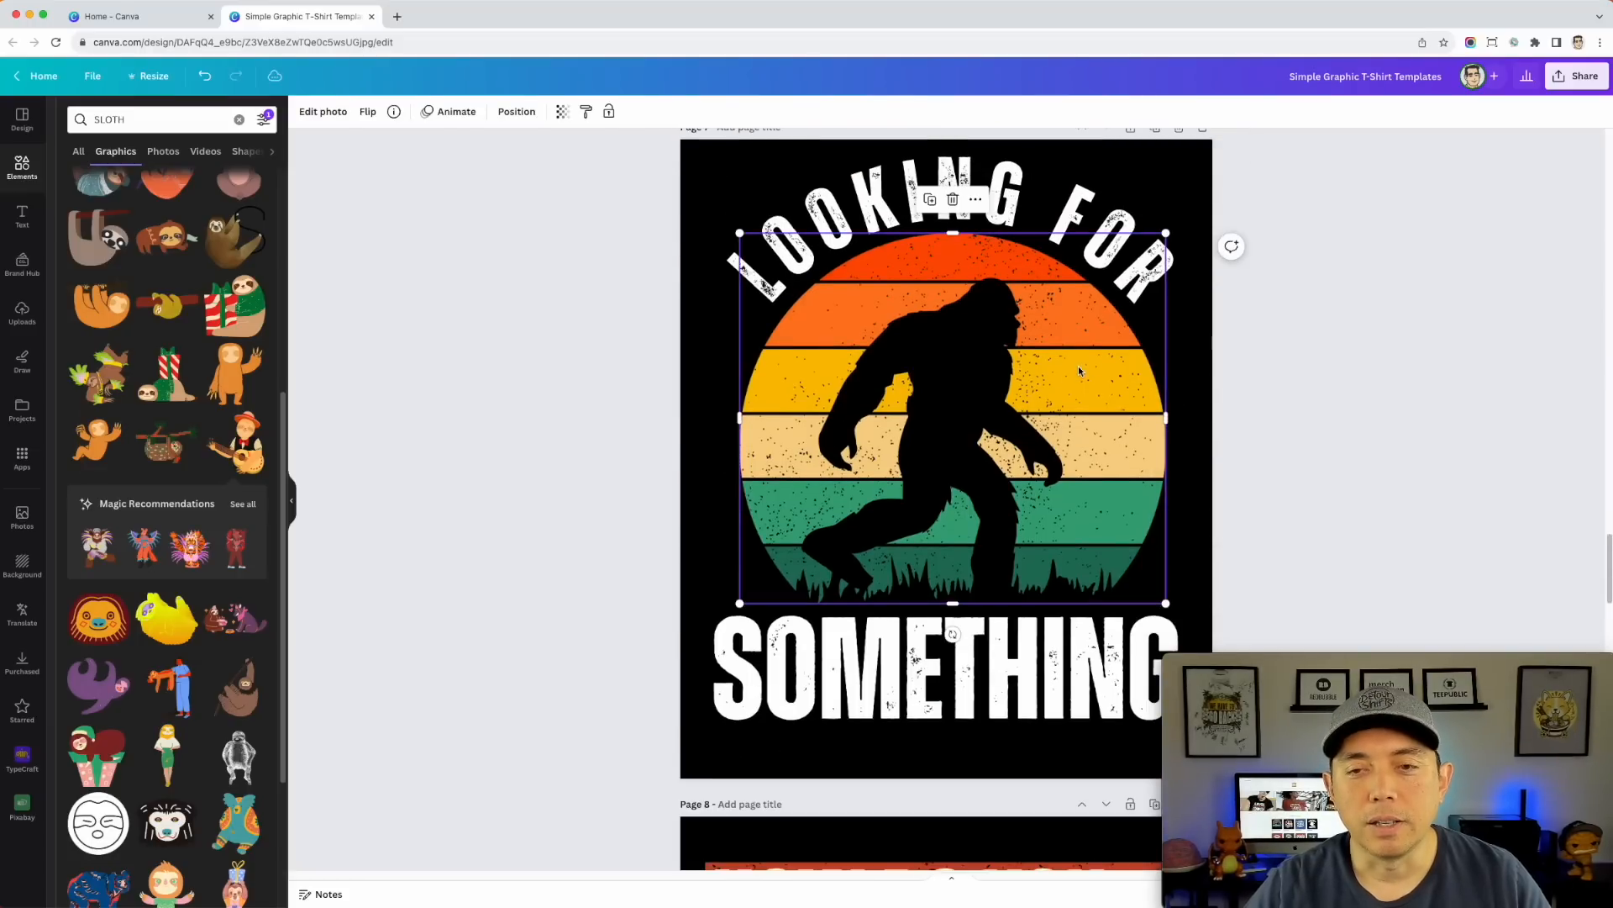
{"action": "left_click", "coordinate": [799, 296]}
{"action": "scroll", "coordinate": [799, 296], "scroll_direction": "up", "scroll_amount": 1}
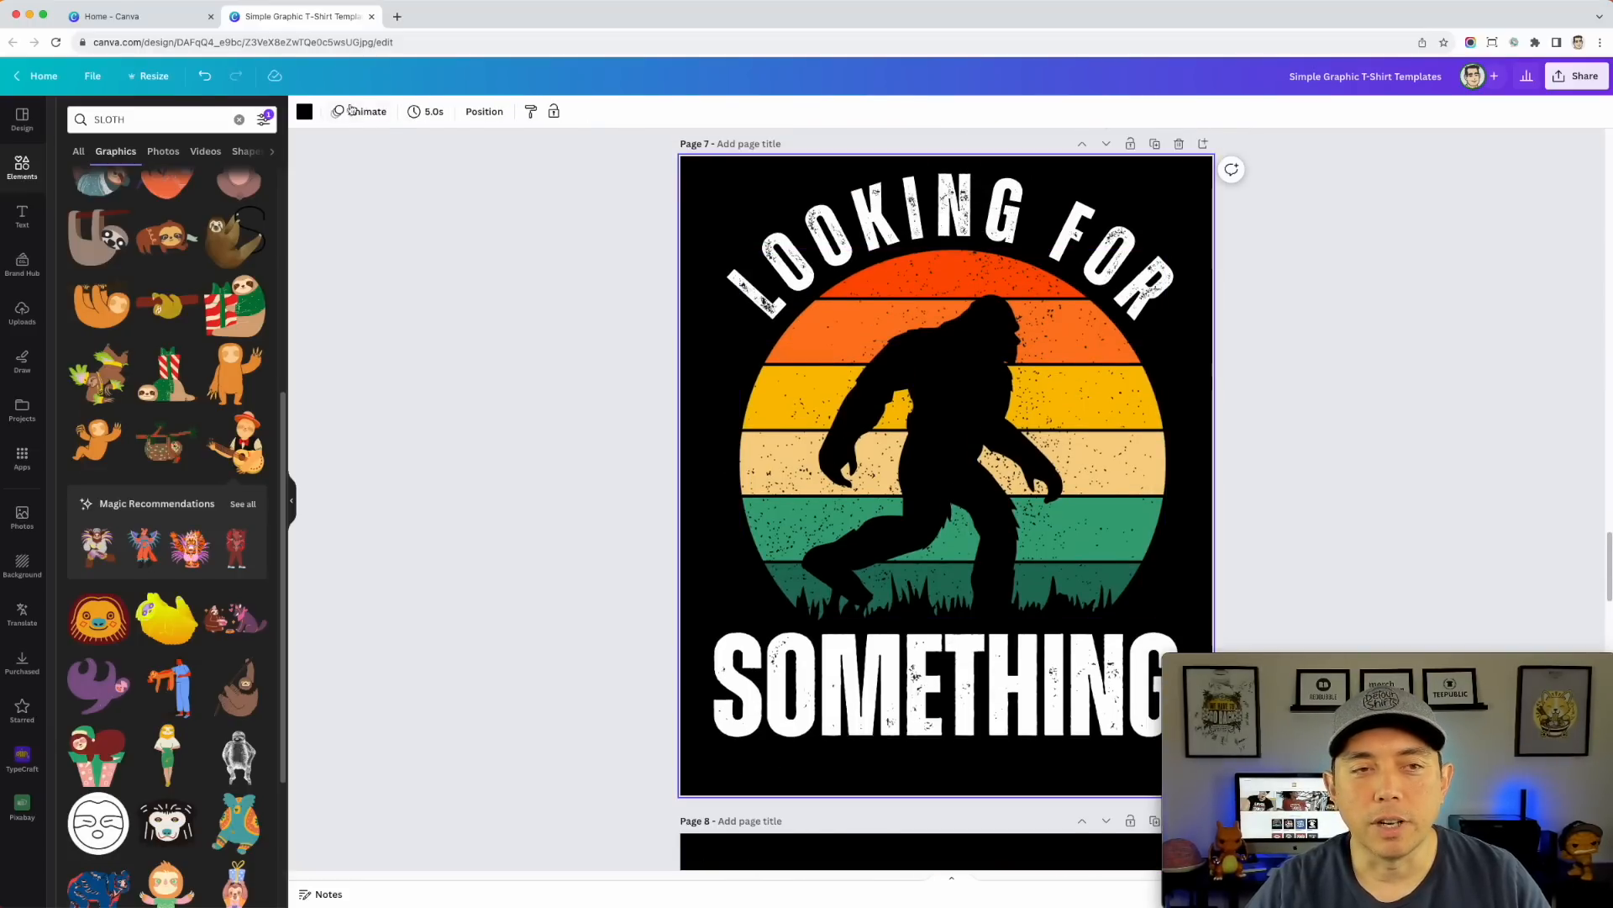
{"action": "left_click", "coordinate": [304, 111]}
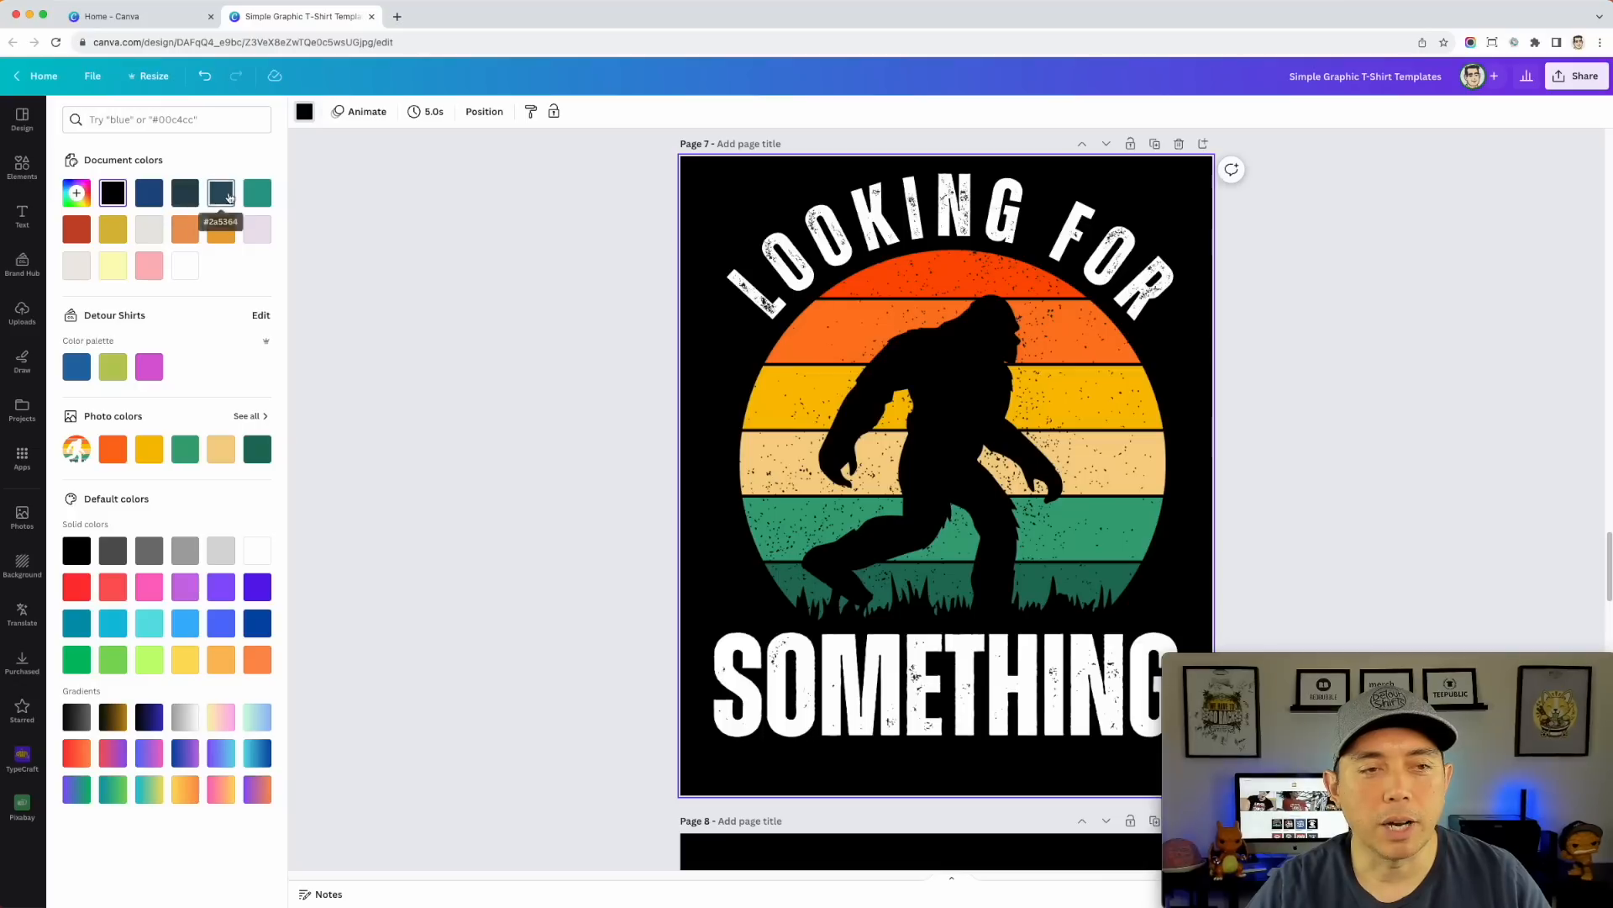
{"action": "left_click", "coordinate": [229, 197]}
{"action": "left_click", "coordinate": [258, 193]}
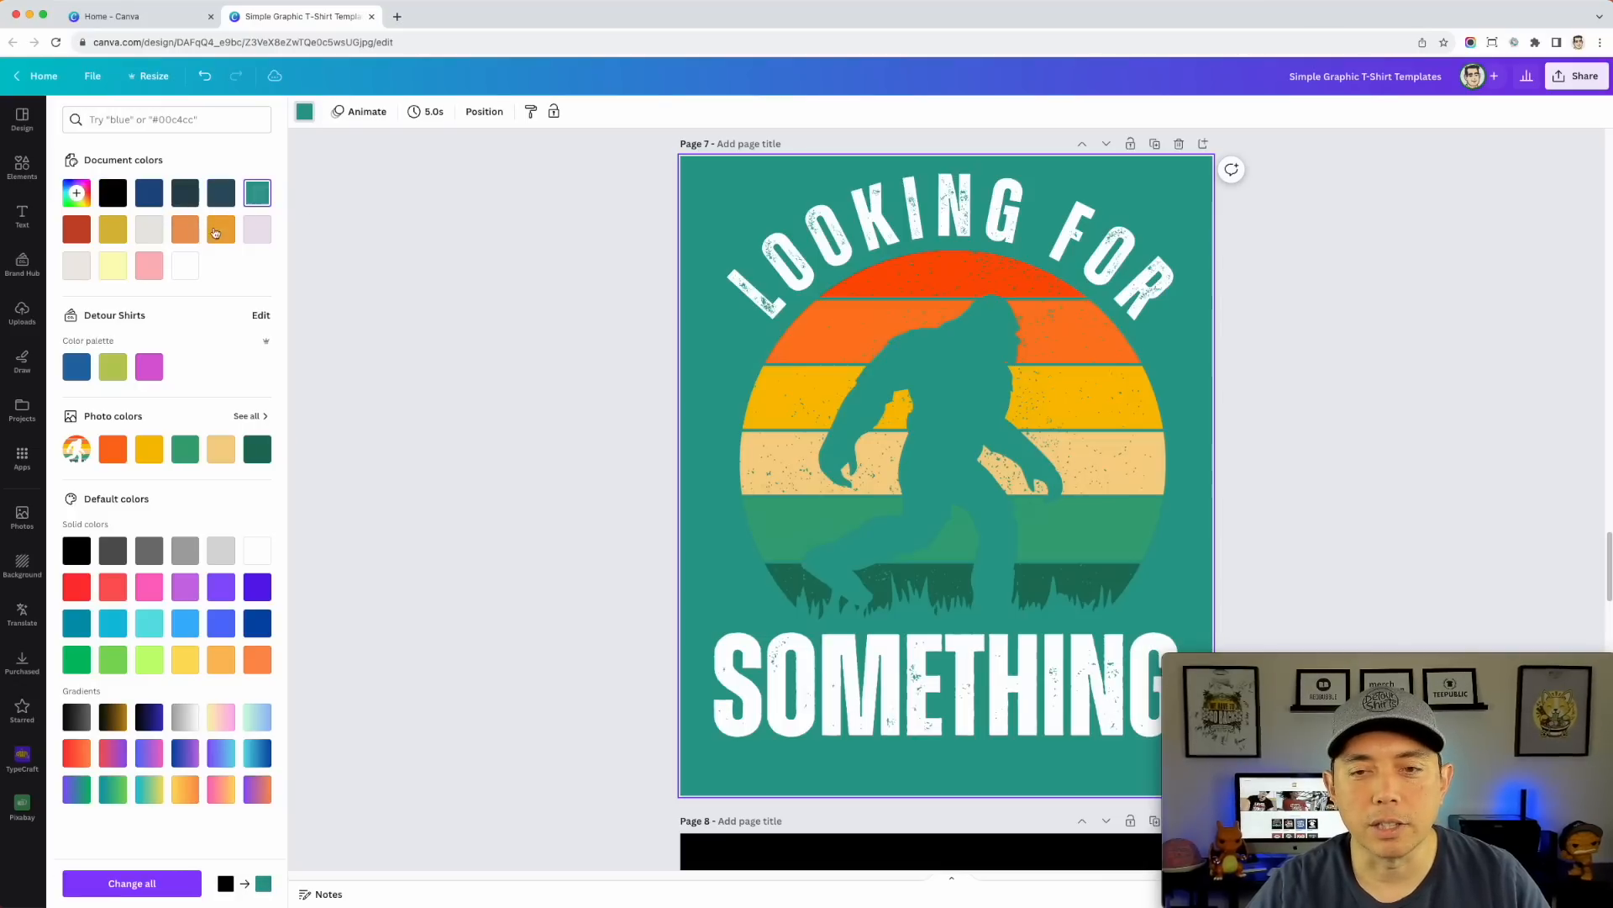
{"action": "left_click", "coordinate": [185, 192]}
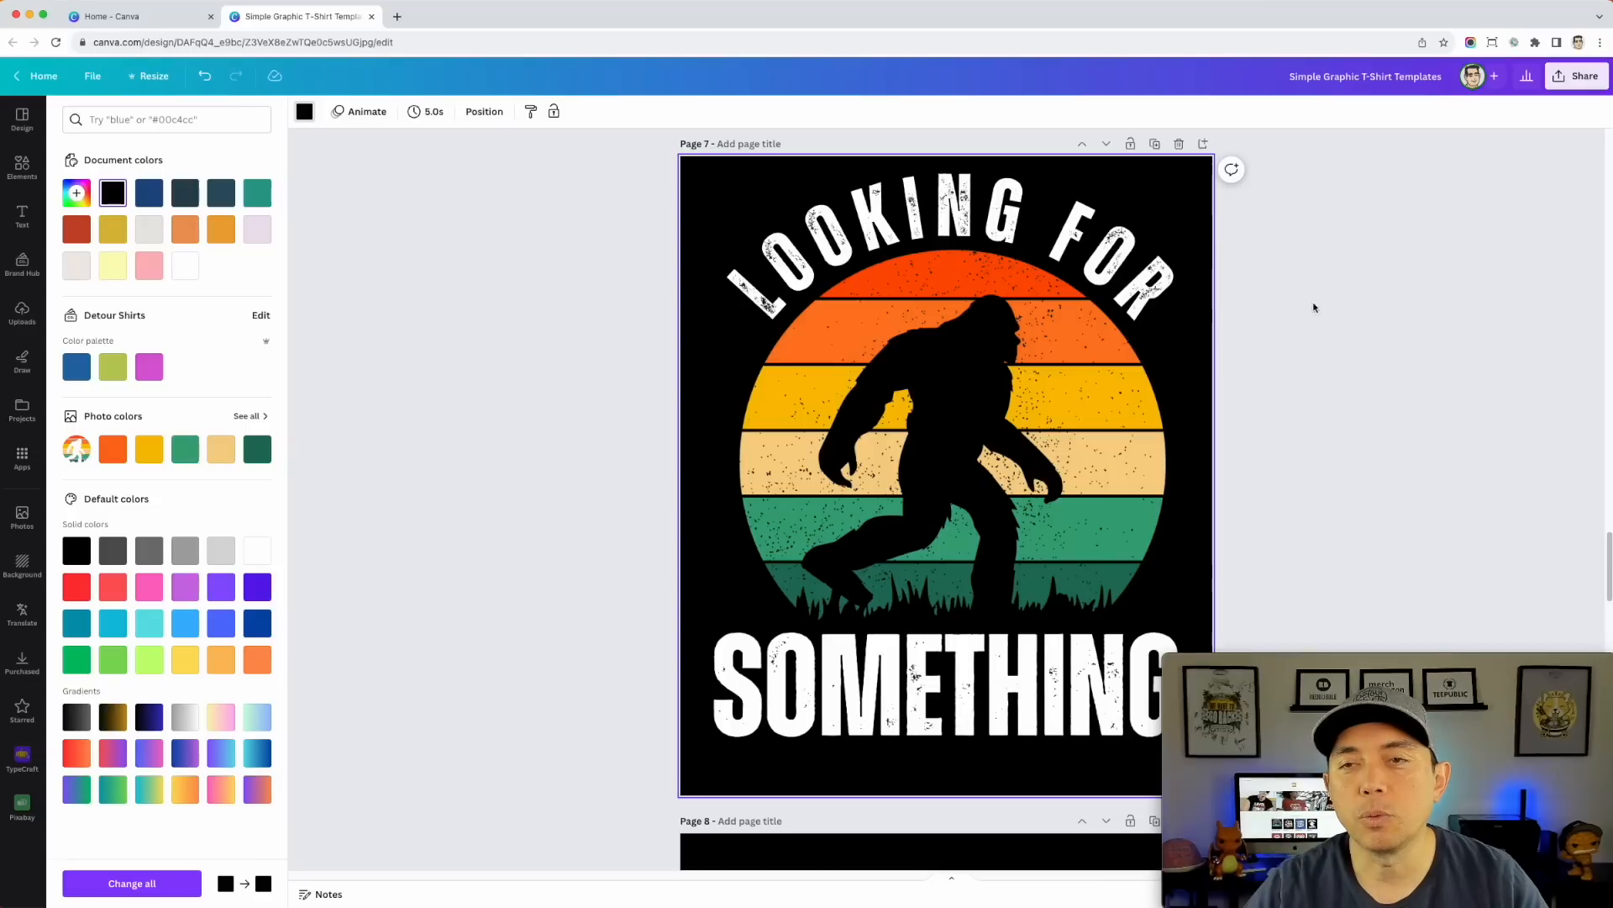
- Try the Transparent background option in the PNG download settings, switch it off again and leave without downloading
{"action": "left_click", "coordinate": [1583, 81]}
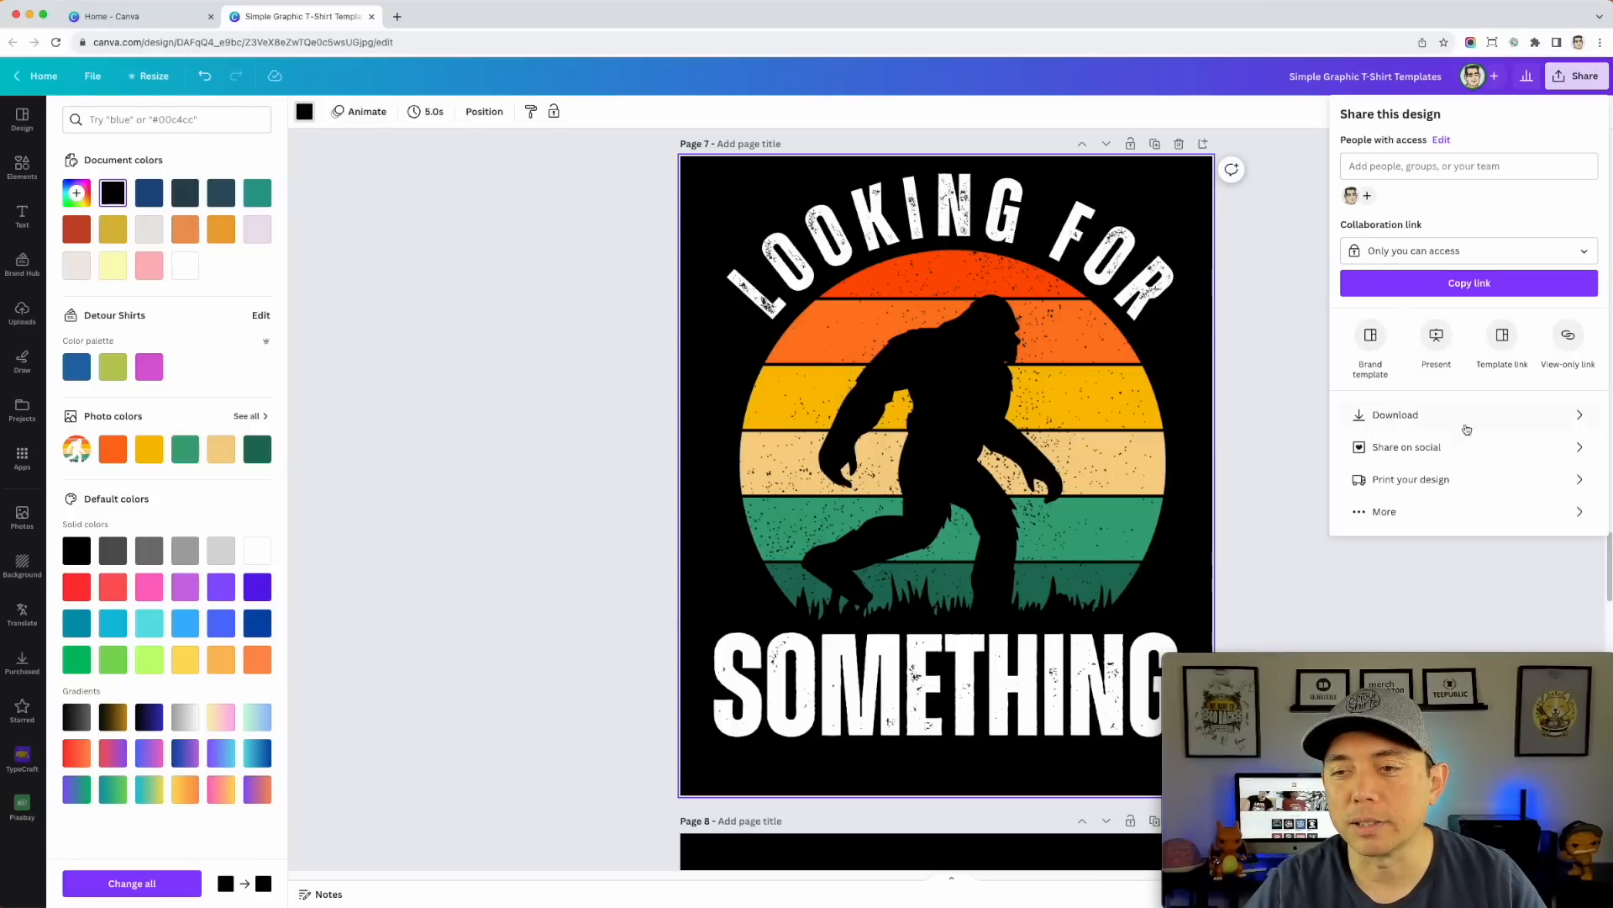
{"action": "left_click", "coordinate": [1420, 418]}
{"action": "left_click", "coordinate": [1347, 252]}
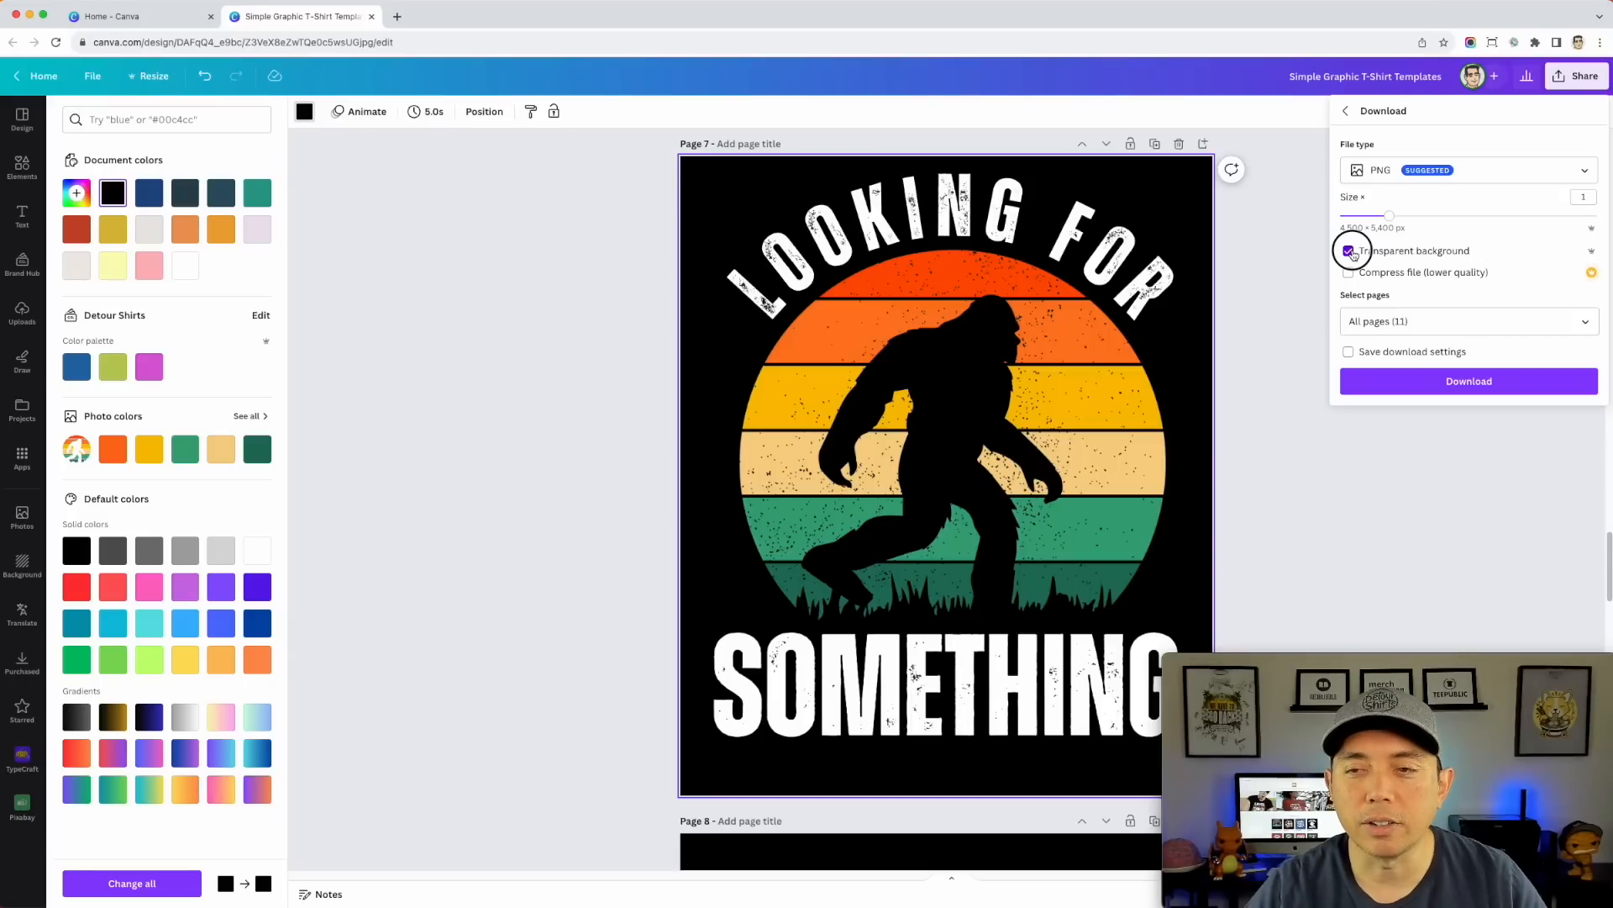
{"action": "left_click", "coordinate": [1089, 318]}
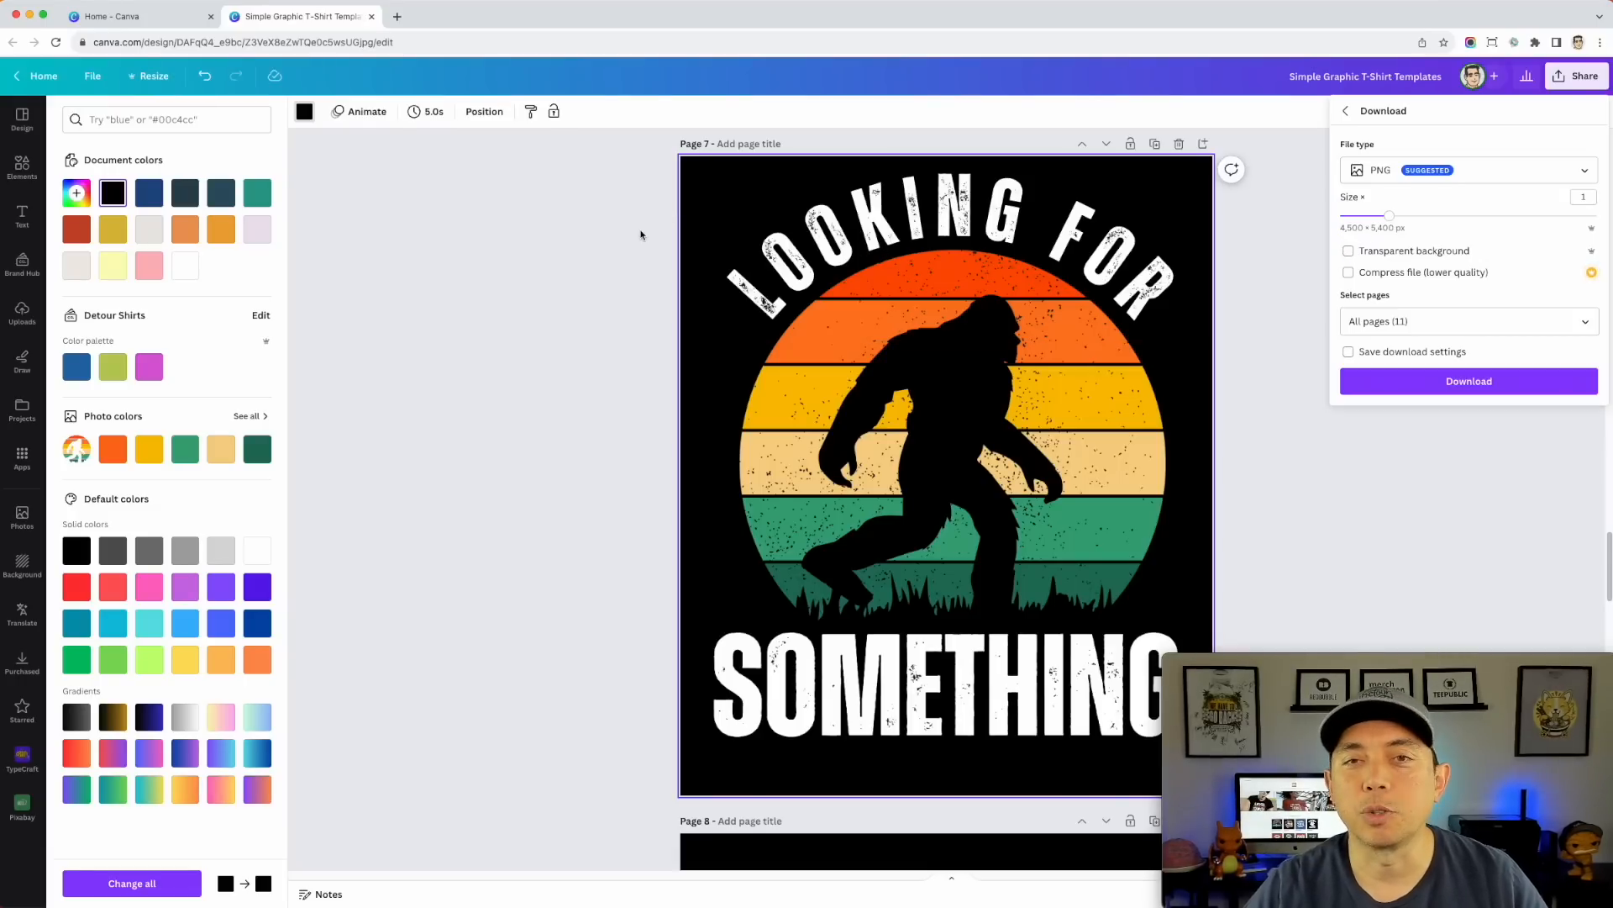
{"action": "left_click", "coordinate": [1345, 114]}
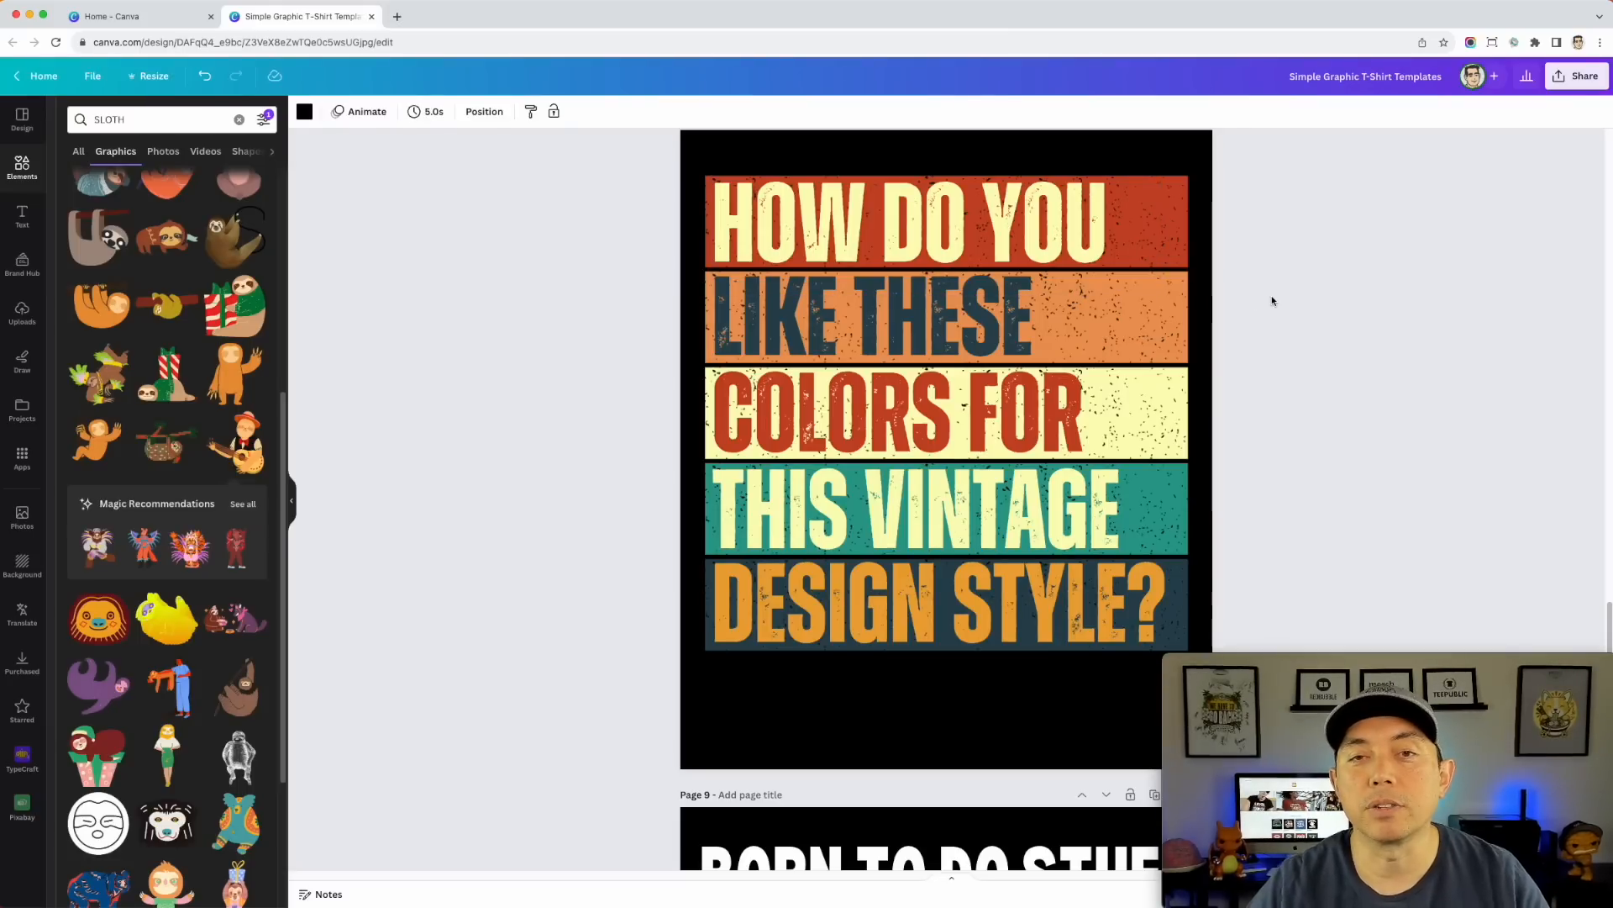
- Inspect the "HOW DO YOU" text and the textured red banner behind it on page 8's vintage design
{"action": "left_click", "coordinate": [1181, 235]}
{"action": "left_click", "coordinate": [1005, 230]}
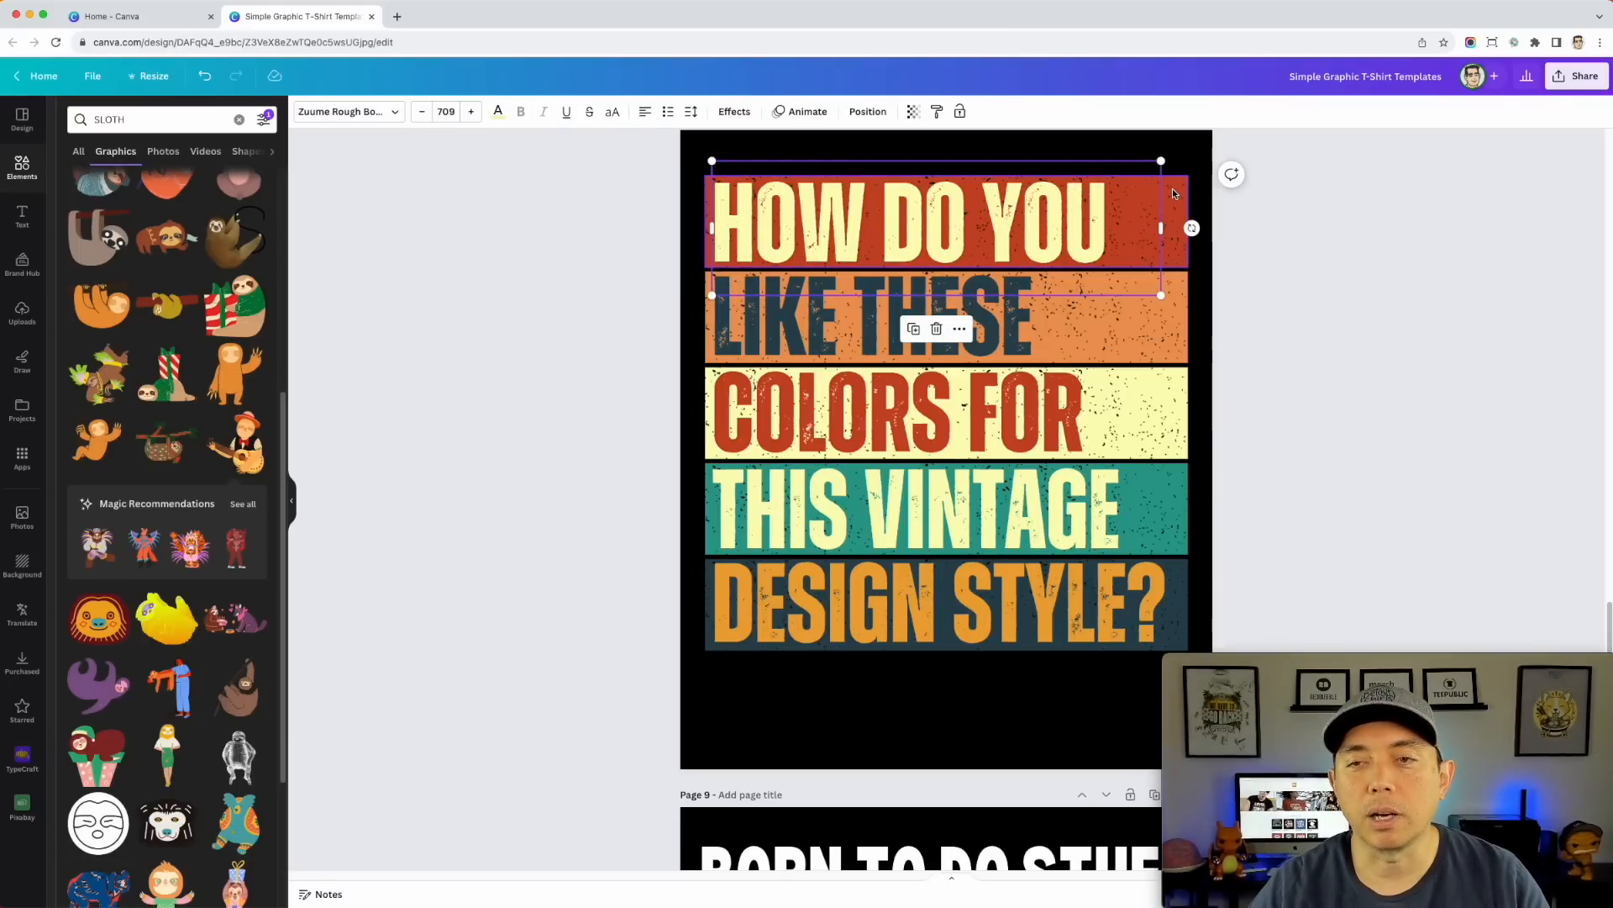
{"action": "left_click", "coordinate": [997, 205]}
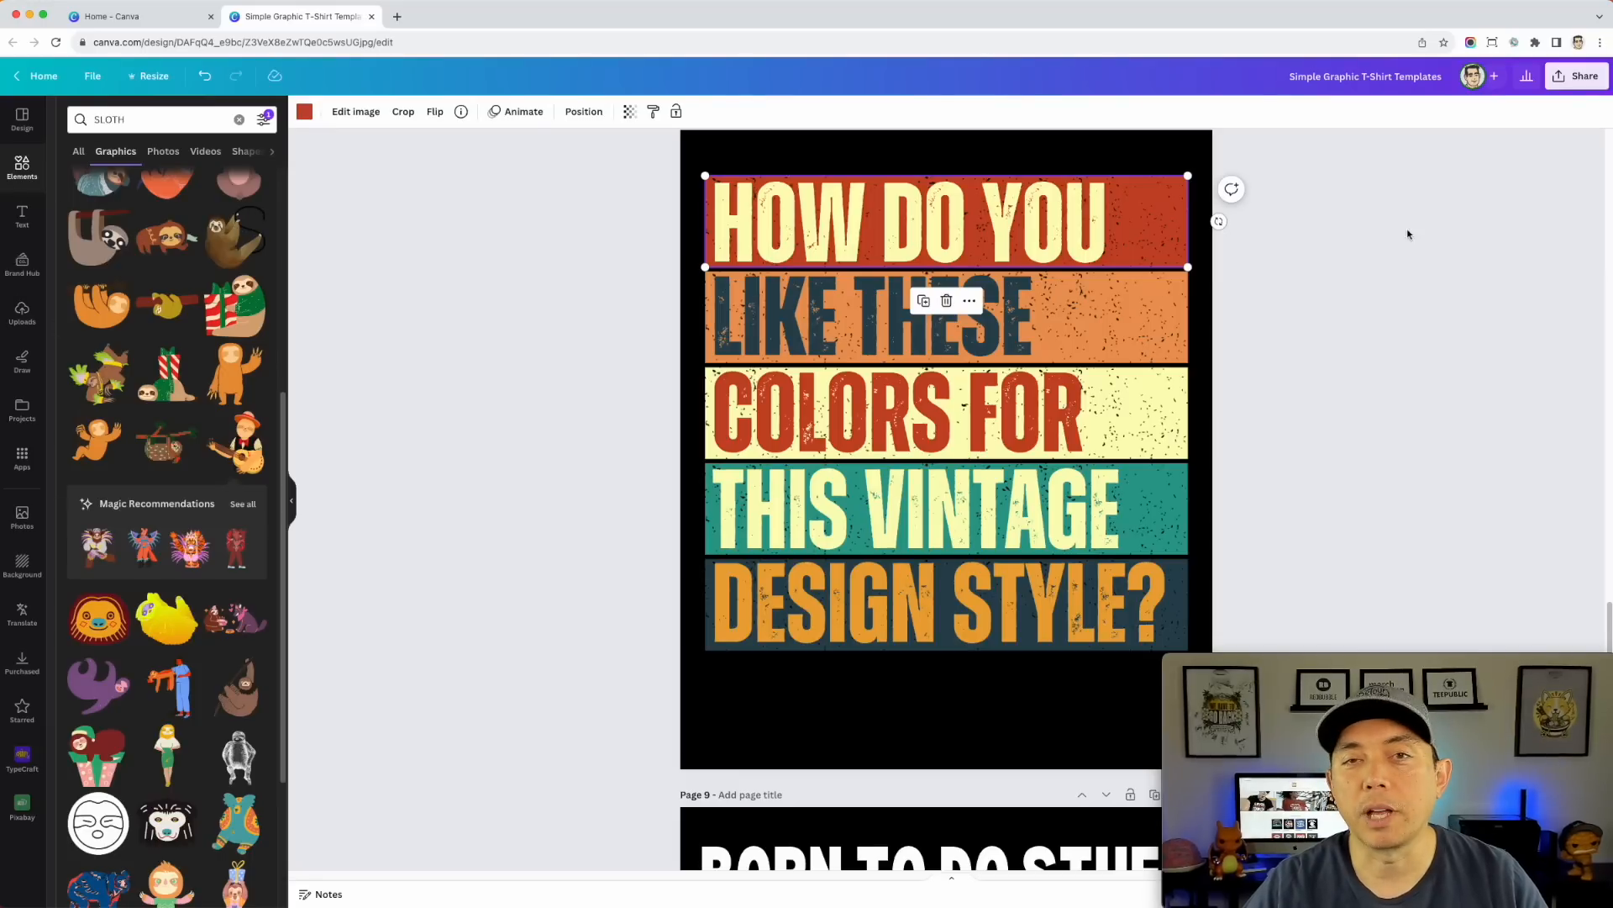
{"action": "scroll", "coordinate": [1338, 320], "scroll_direction": "down", "scroll_amount": 1}
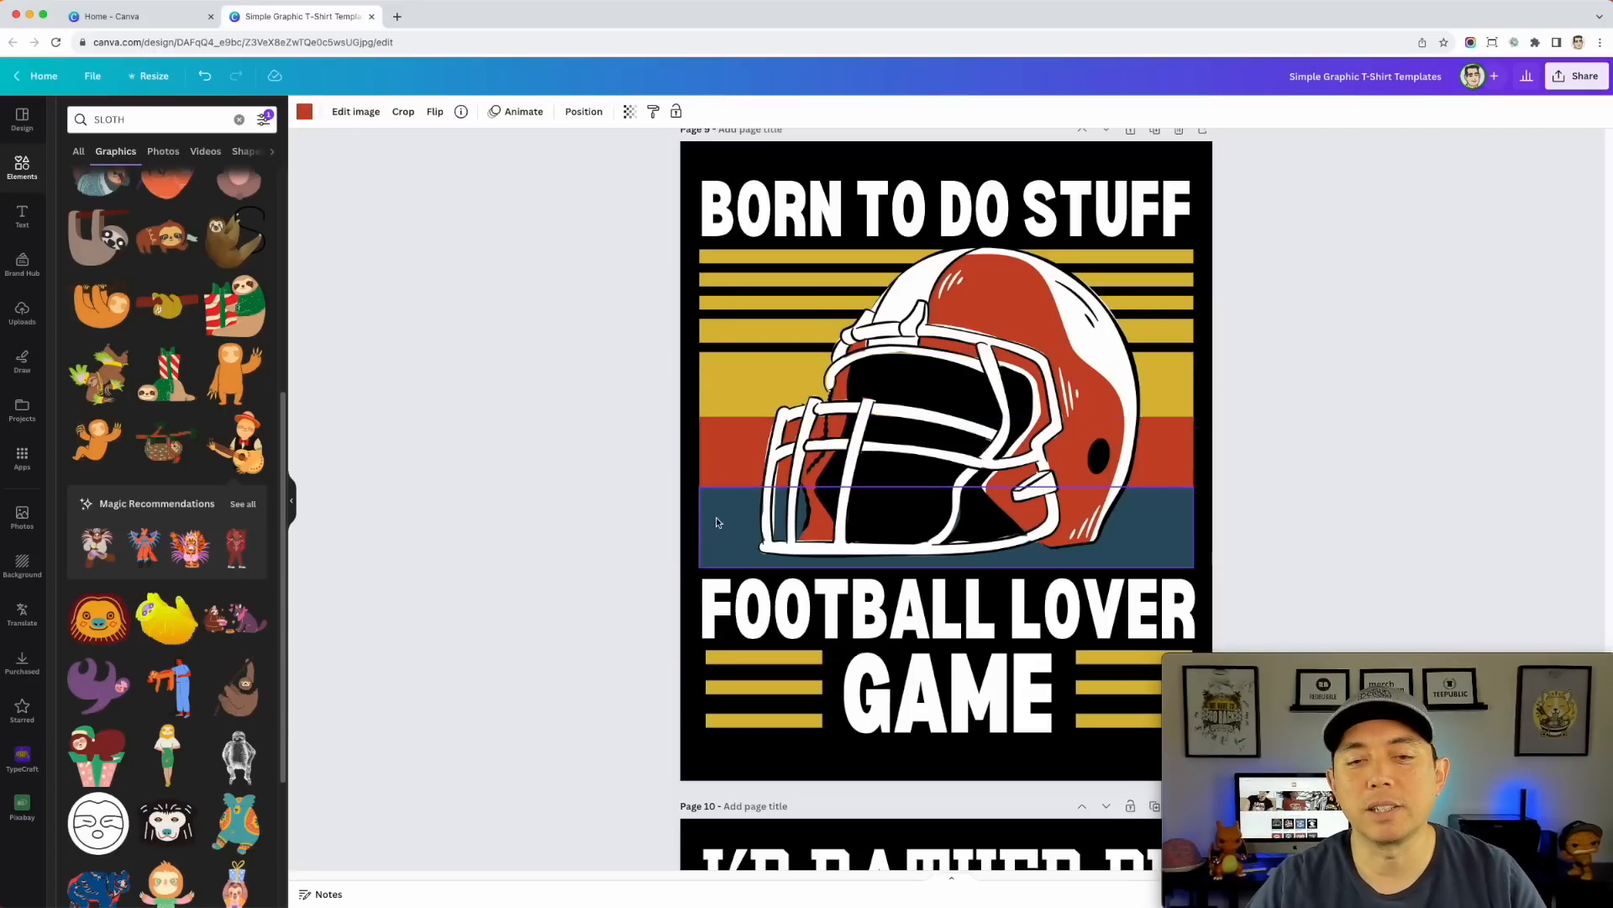
- Inspect the individual colored stripes behind the helmet and the short yellow bars beside "GAME" on page 9's football design
{"action": "left_click", "coordinate": [717, 460]}
{"action": "left_click", "coordinate": [719, 380]}
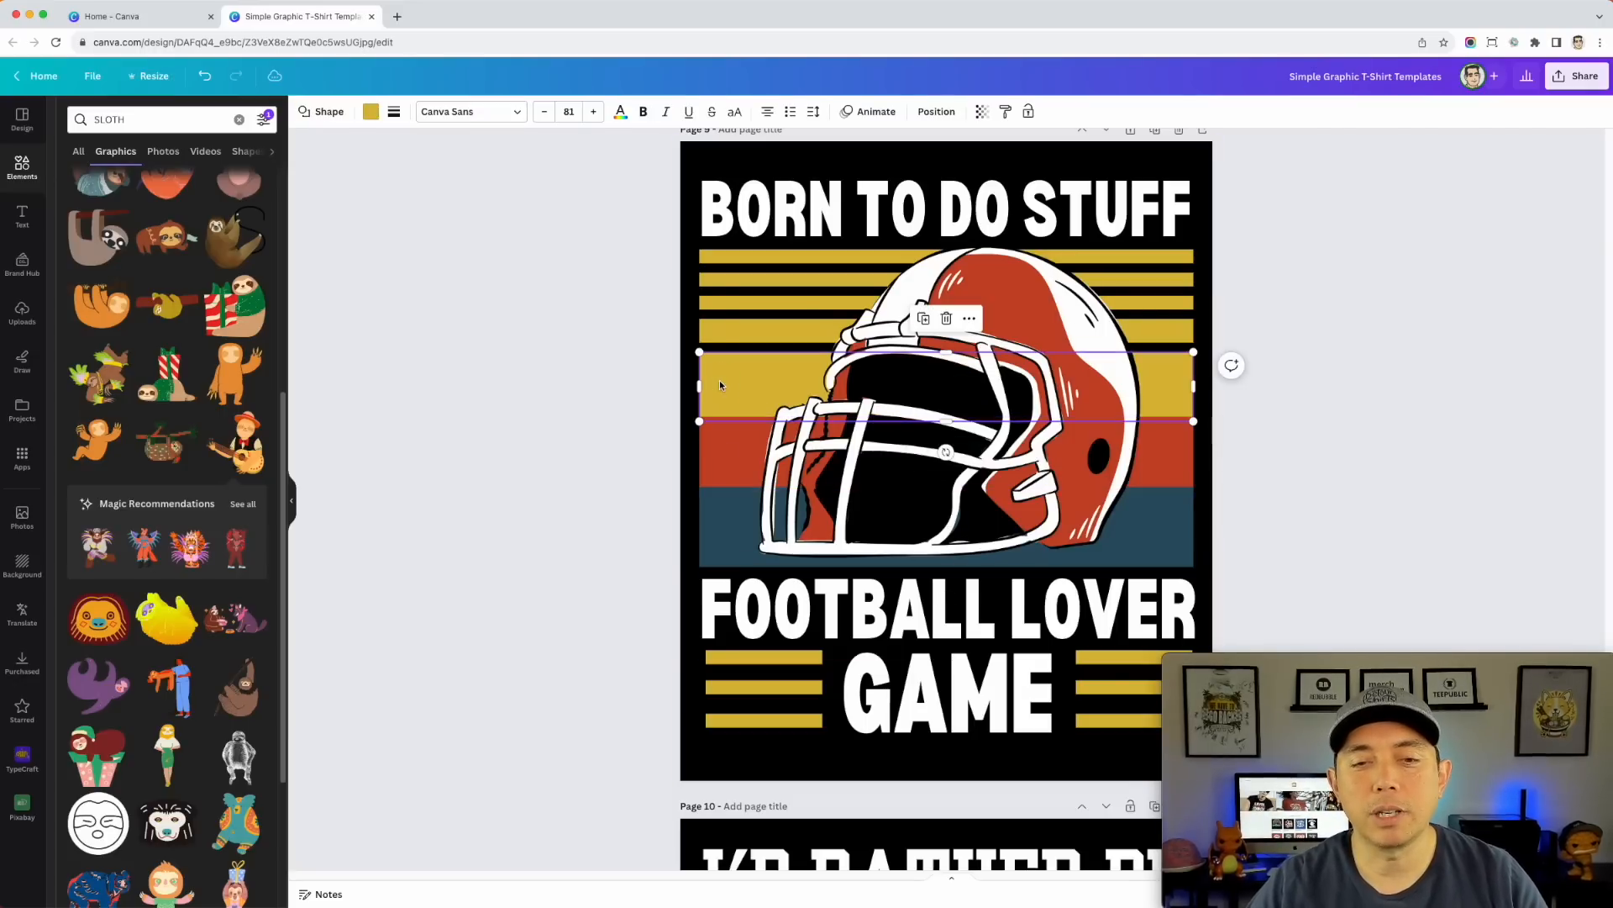
{"action": "left_click", "coordinate": [723, 328]}
{"action": "left_click", "coordinate": [730, 300]}
{"action": "left_click", "coordinate": [726, 278]}
{"action": "left_click", "coordinate": [726, 255]}
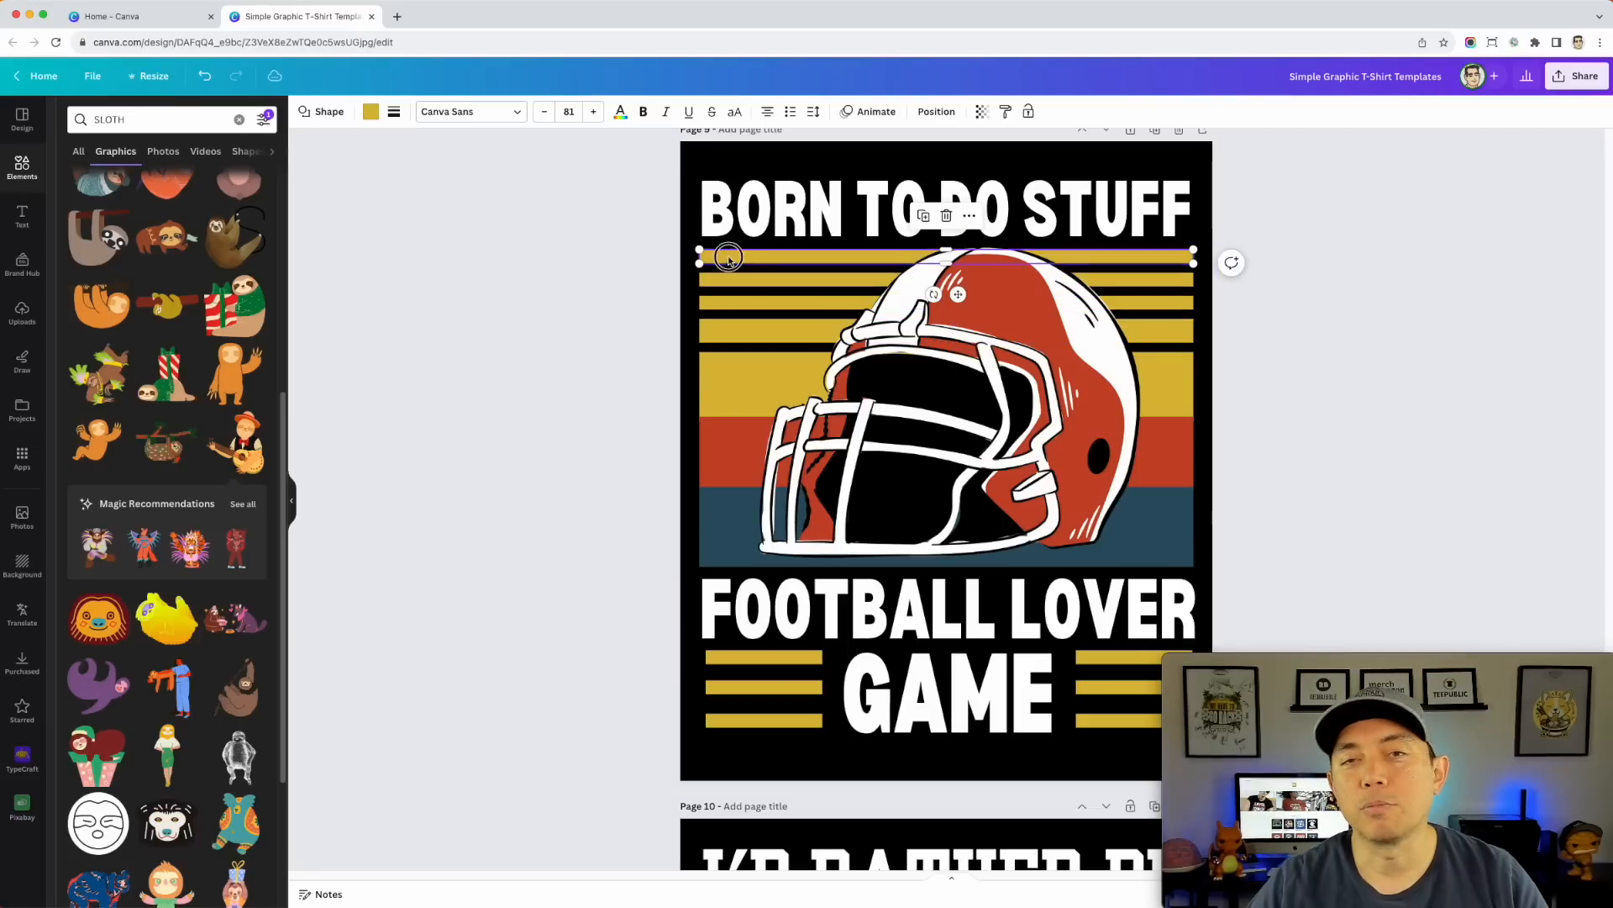
{"action": "left_click", "coordinate": [763, 656]}
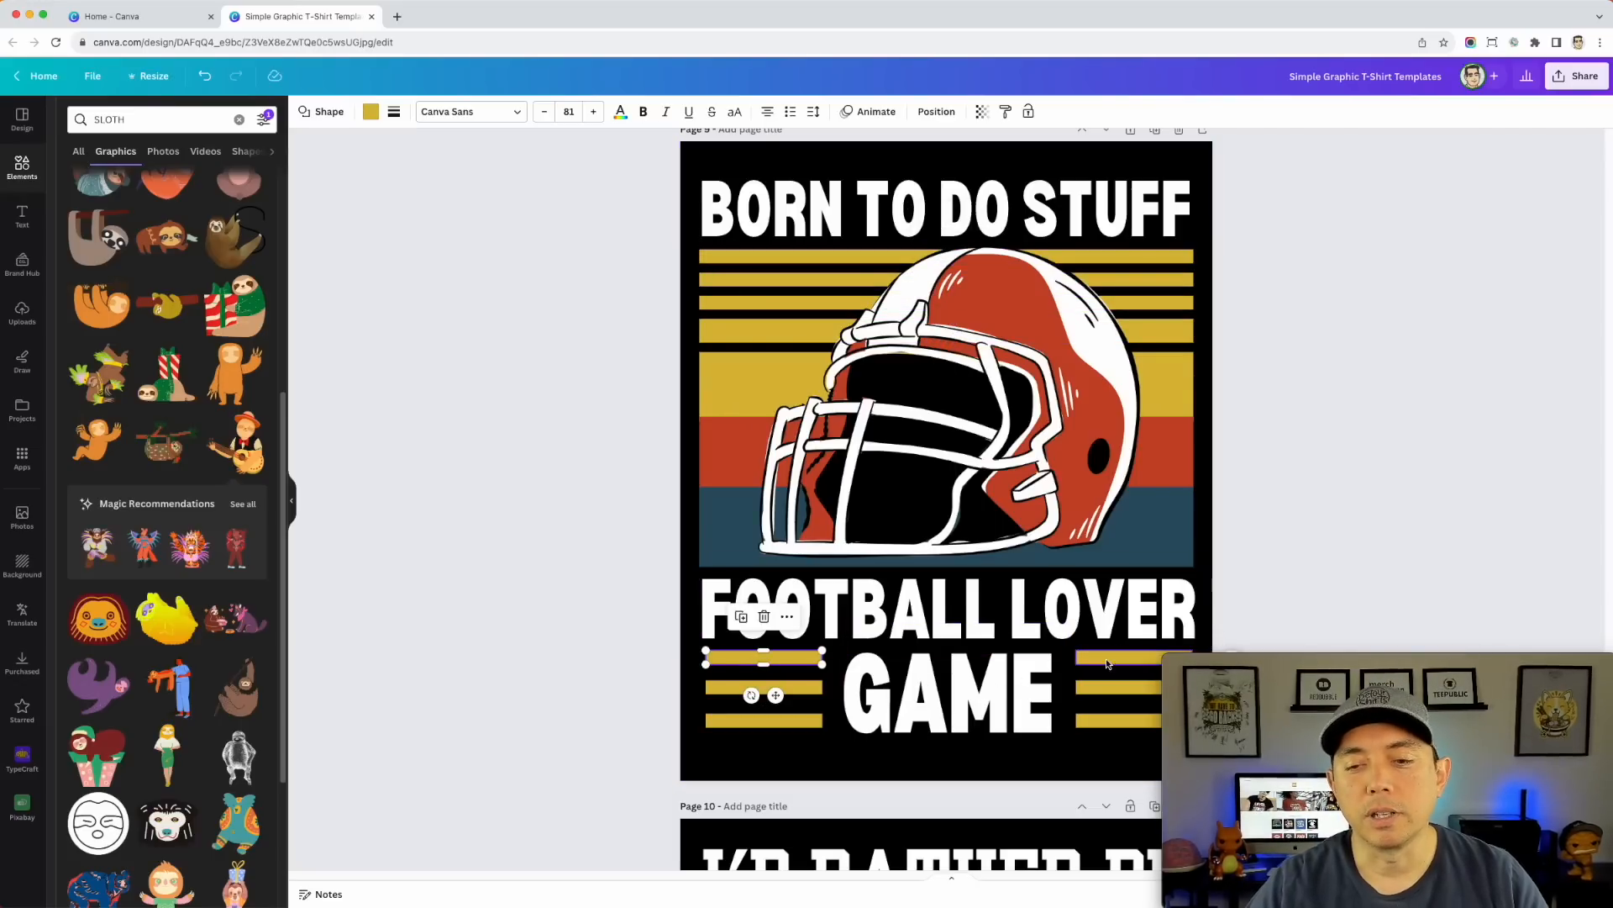
{"action": "left_click", "coordinate": [1347, 448]}
{"action": "scroll", "coordinate": [1347, 474], "scroll_direction": "down", "scroll_amount": 3}
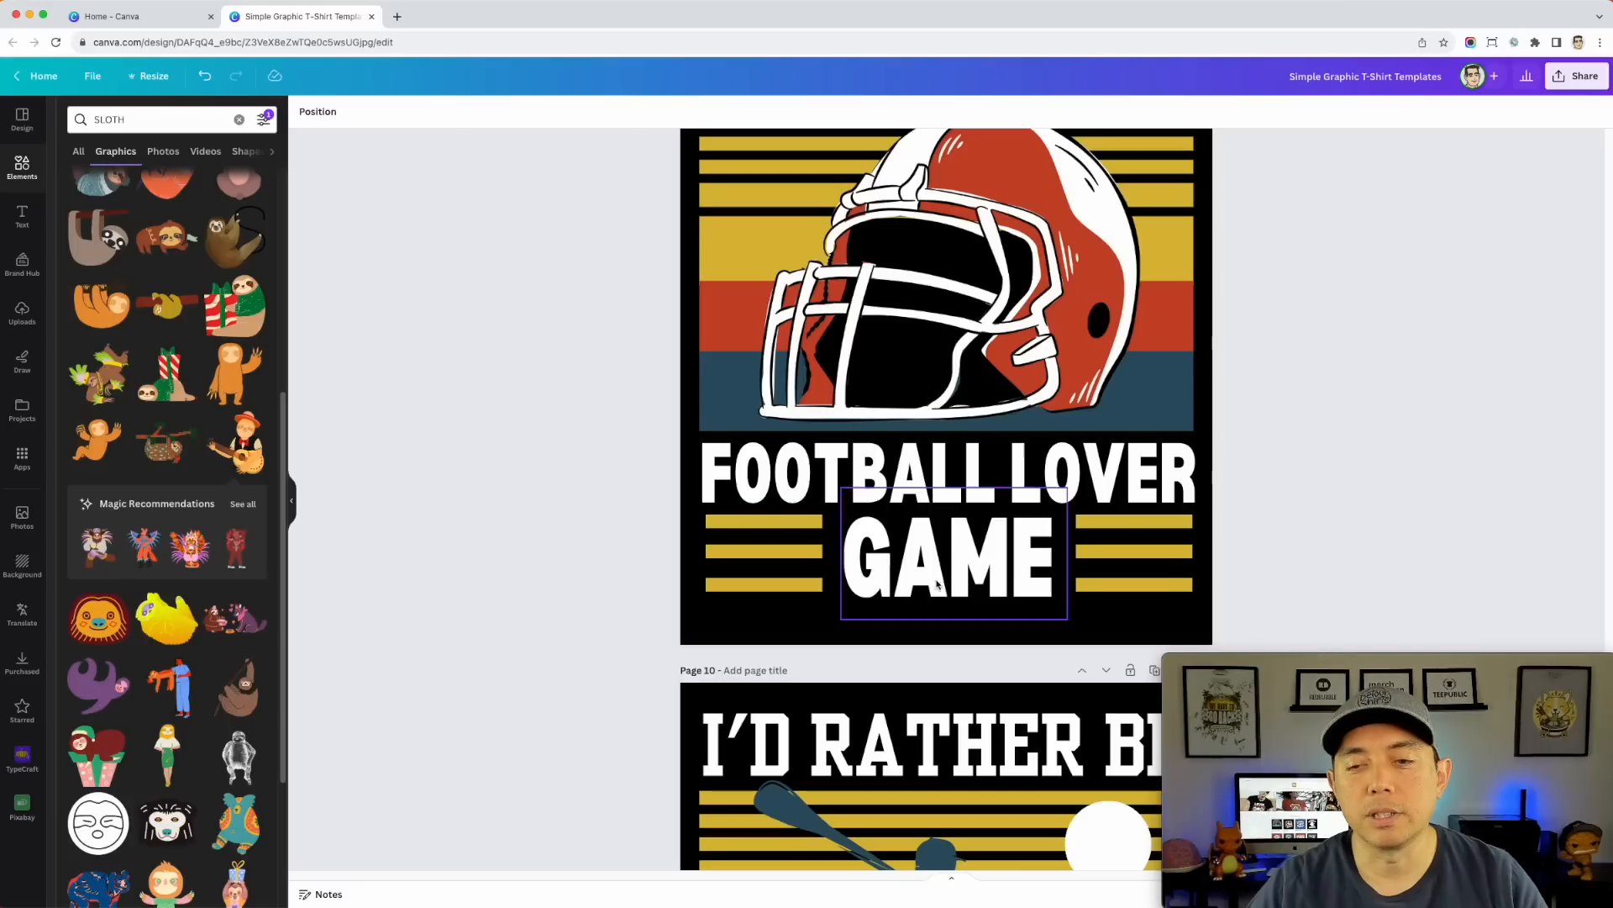
{"action": "left_click", "coordinate": [1118, 522]}
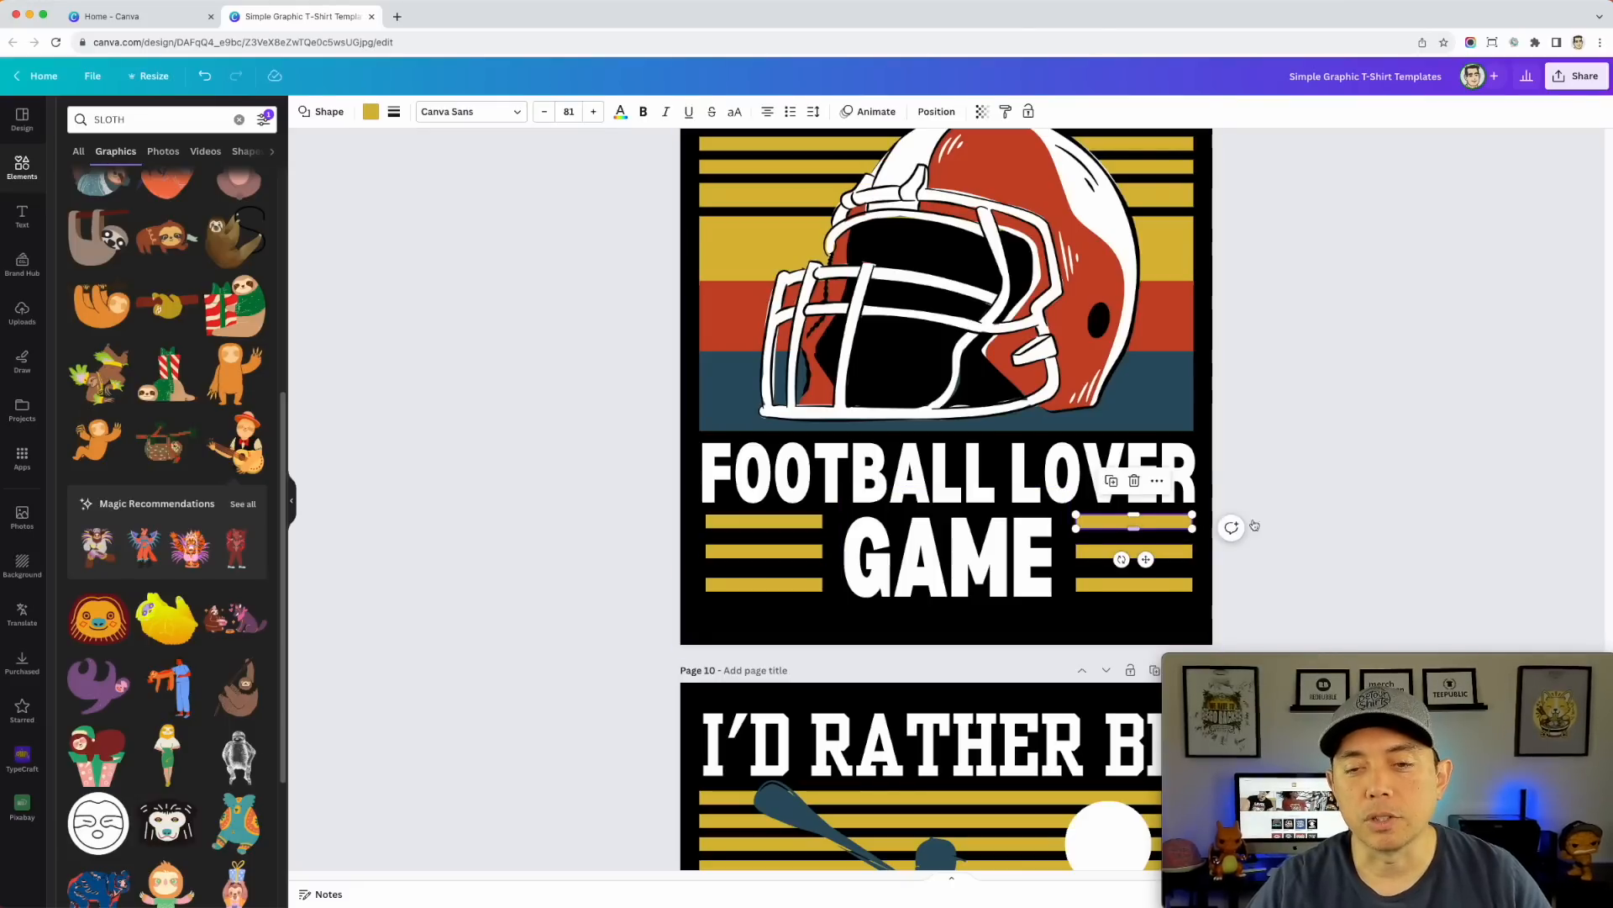
{"action": "scroll", "coordinate": [1261, 569], "scroll_direction": "up", "scroll_amount": 3}
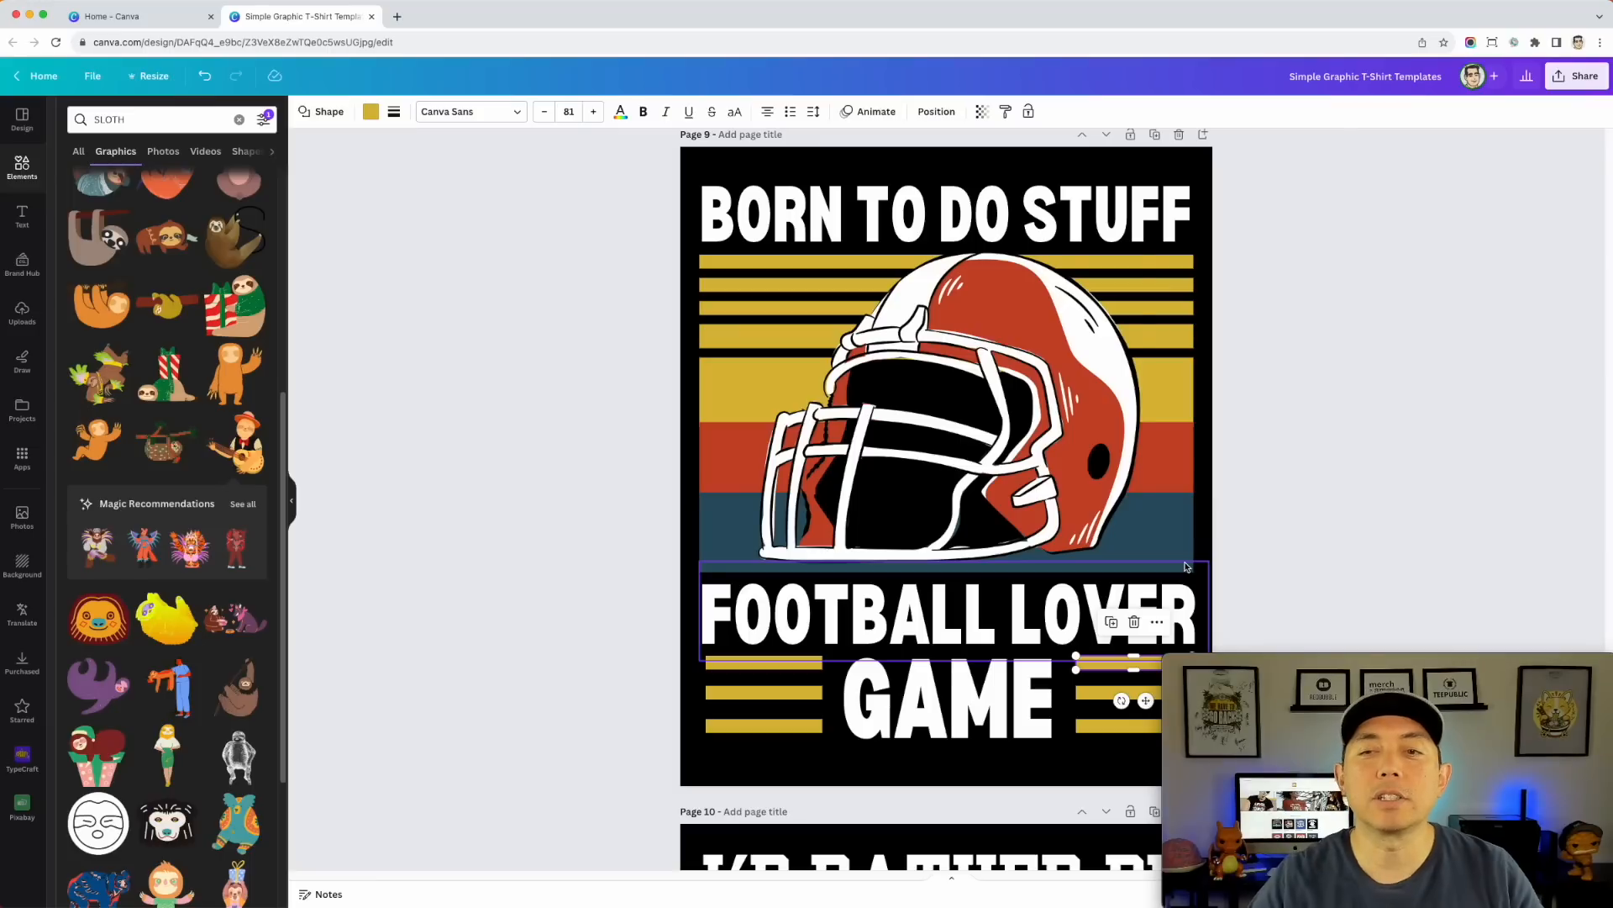
- Examine the helmet graphic's colors and the font list for the "BORN TO DO STUFF" text on page 9
{"action": "left_click", "coordinate": [732, 209]}
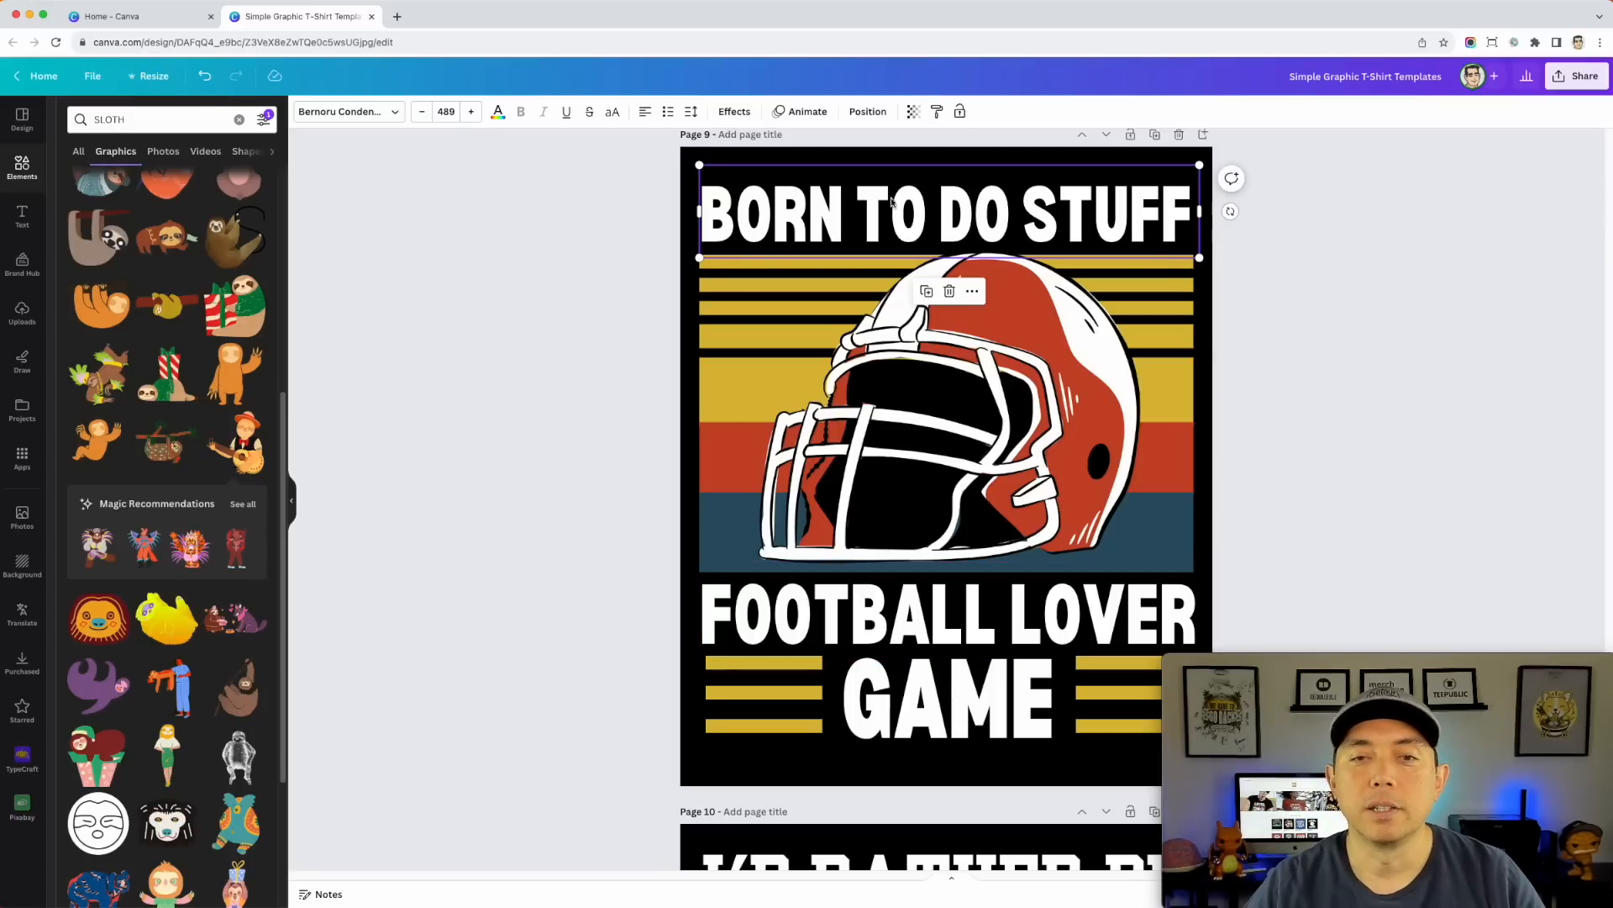
{"action": "left_click", "coordinate": [1042, 359]}
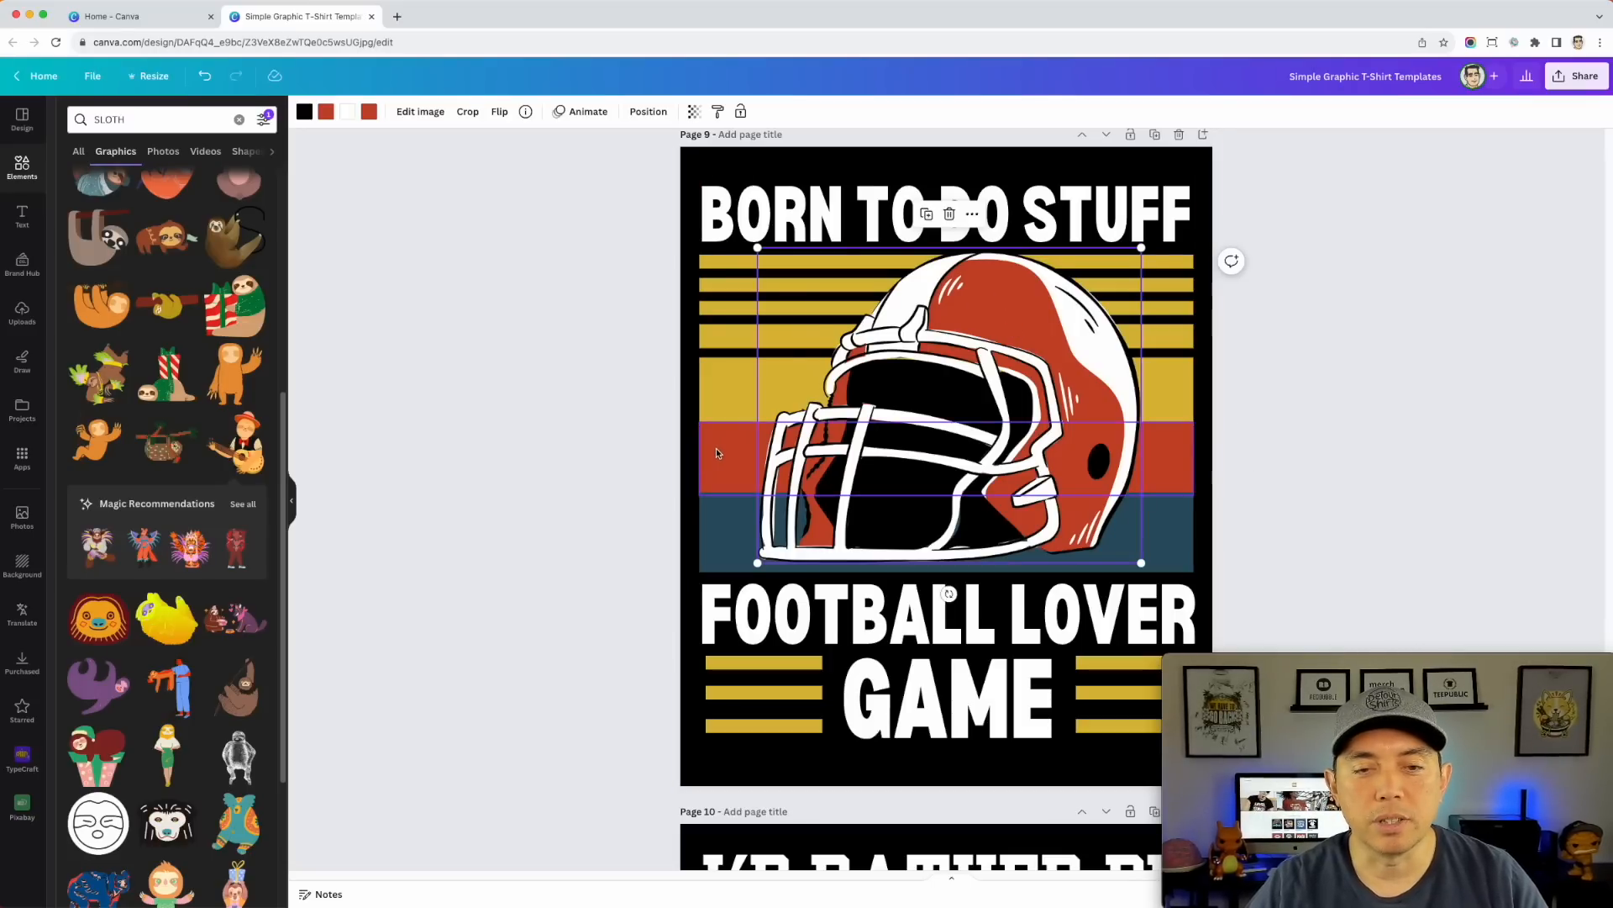
{"action": "left_click", "coordinate": [788, 216]}
{"action": "left_click", "coordinate": [340, 116]}
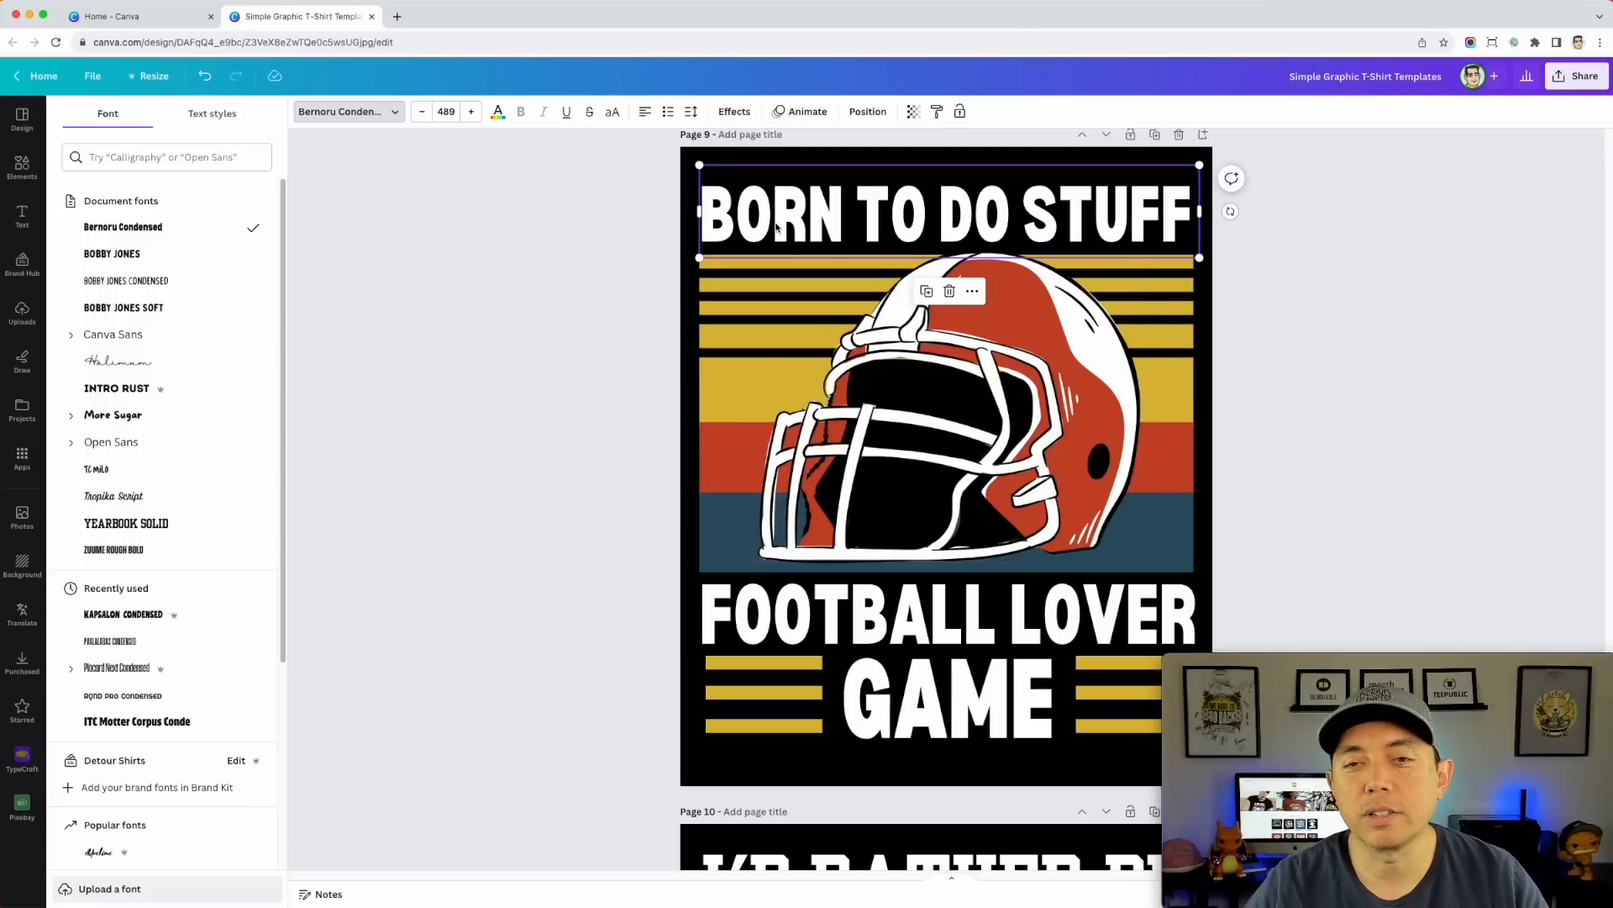
{"action": "scroll", "coordinate": [1324, 374], "scroll_direction": "down", "scroll_amount": 1}
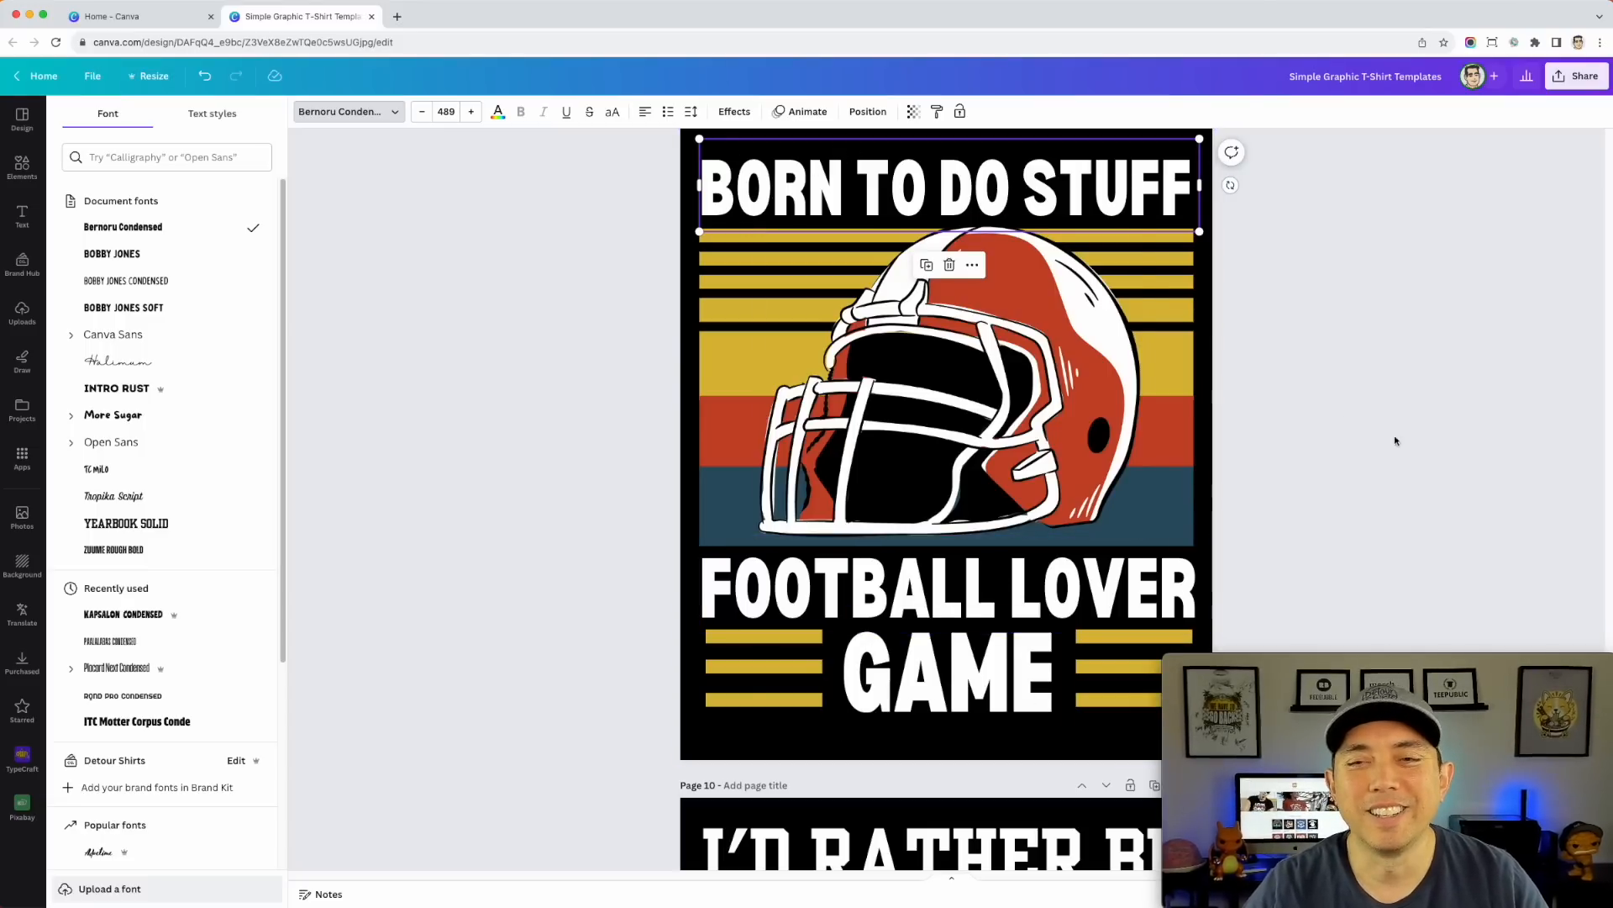
{"action": "scroll", "coordinate": [1406, 474], "scroll_direction": "down", "scroll_amount": 3}
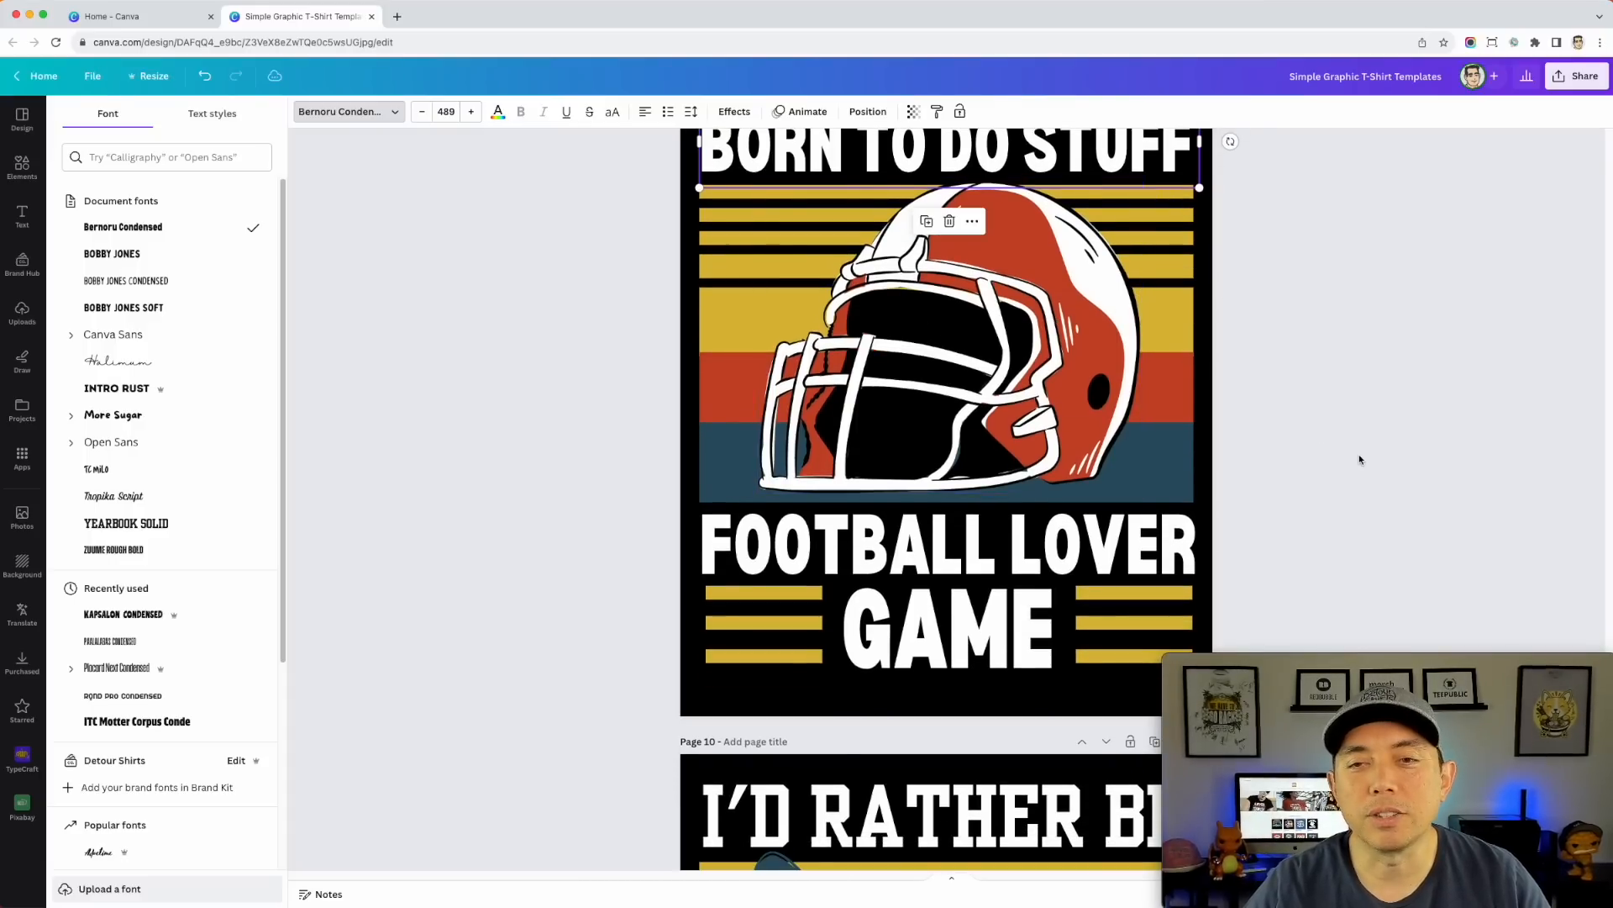
- Inspect the kayak design on page 10, including the dark blue stripe beneath the kayaker silhouette
{"action": "scroll", "coordinate": [1359, 454], "scroll_direction": "down", "scroll_amount": 6}
{"action": "scroll", "coordinate": [1359, 454], "scroll_direction": "down", "scroll_amount": 1}
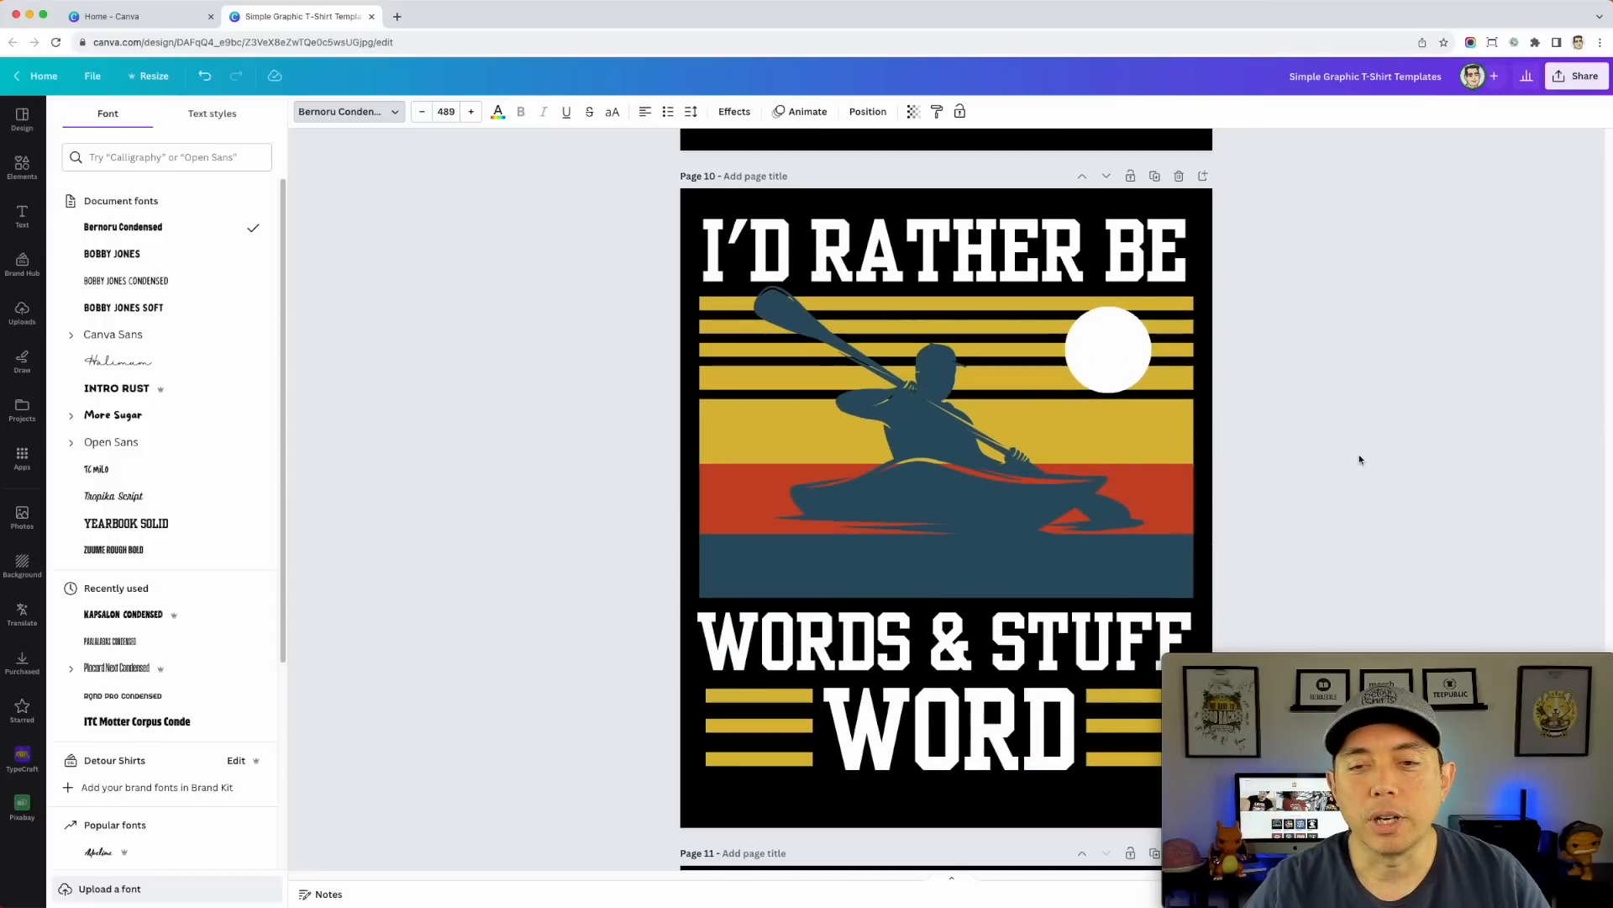
{"action": "left_click", "coordinate": [960, 486]}
{"action": "left_click", "coordinate": [773, 566]}
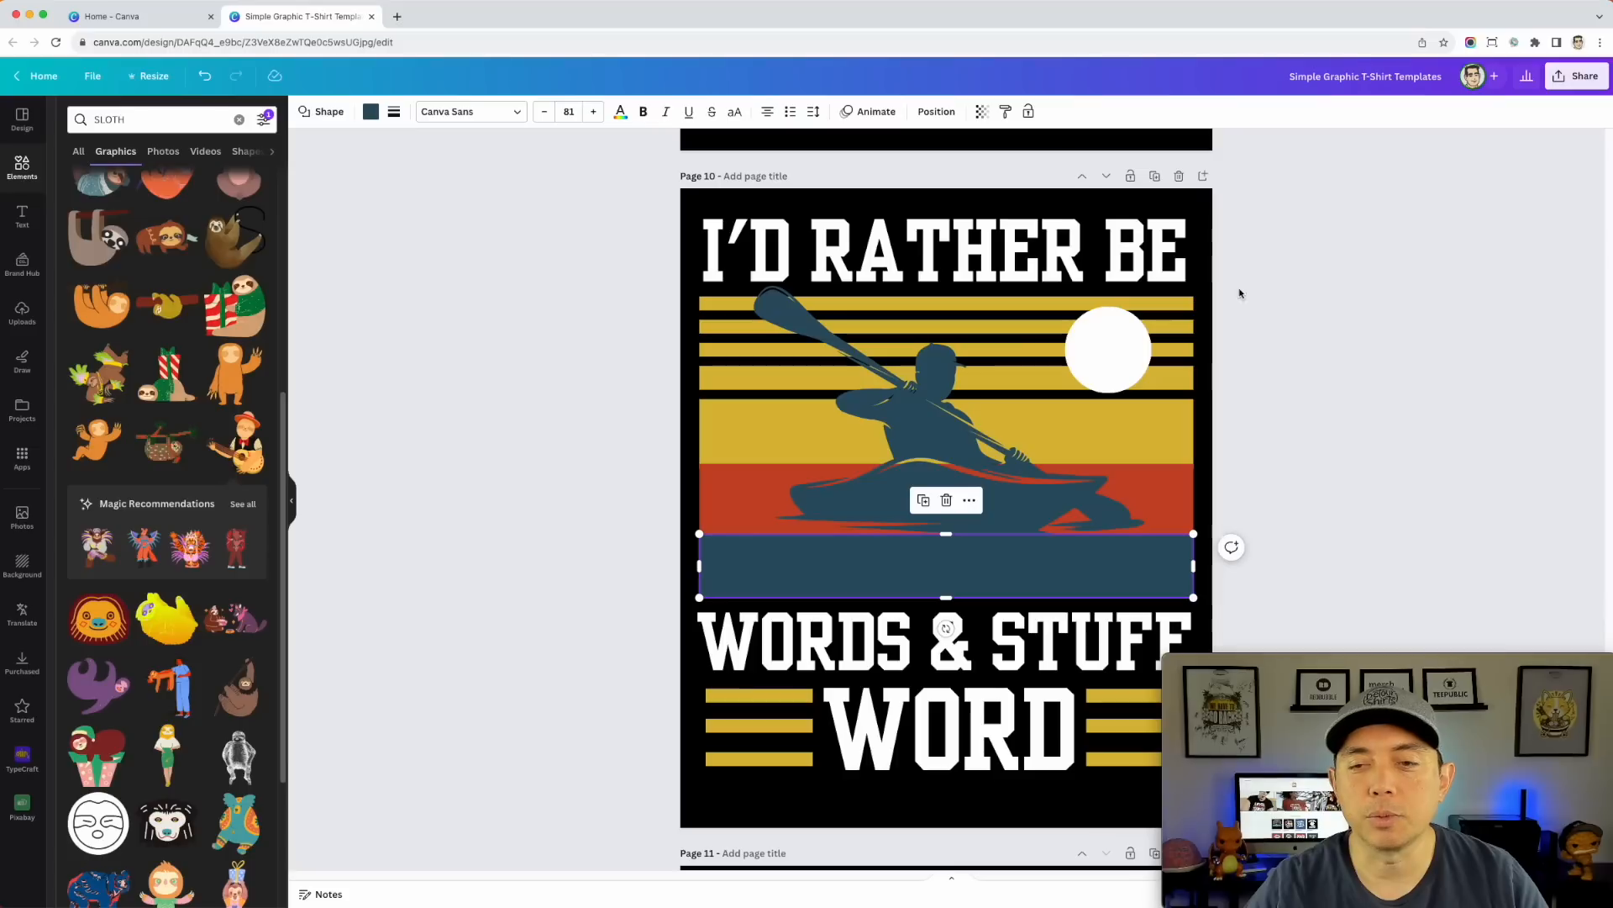
{"action": "left_click", "coordinate": [1323, 337]}
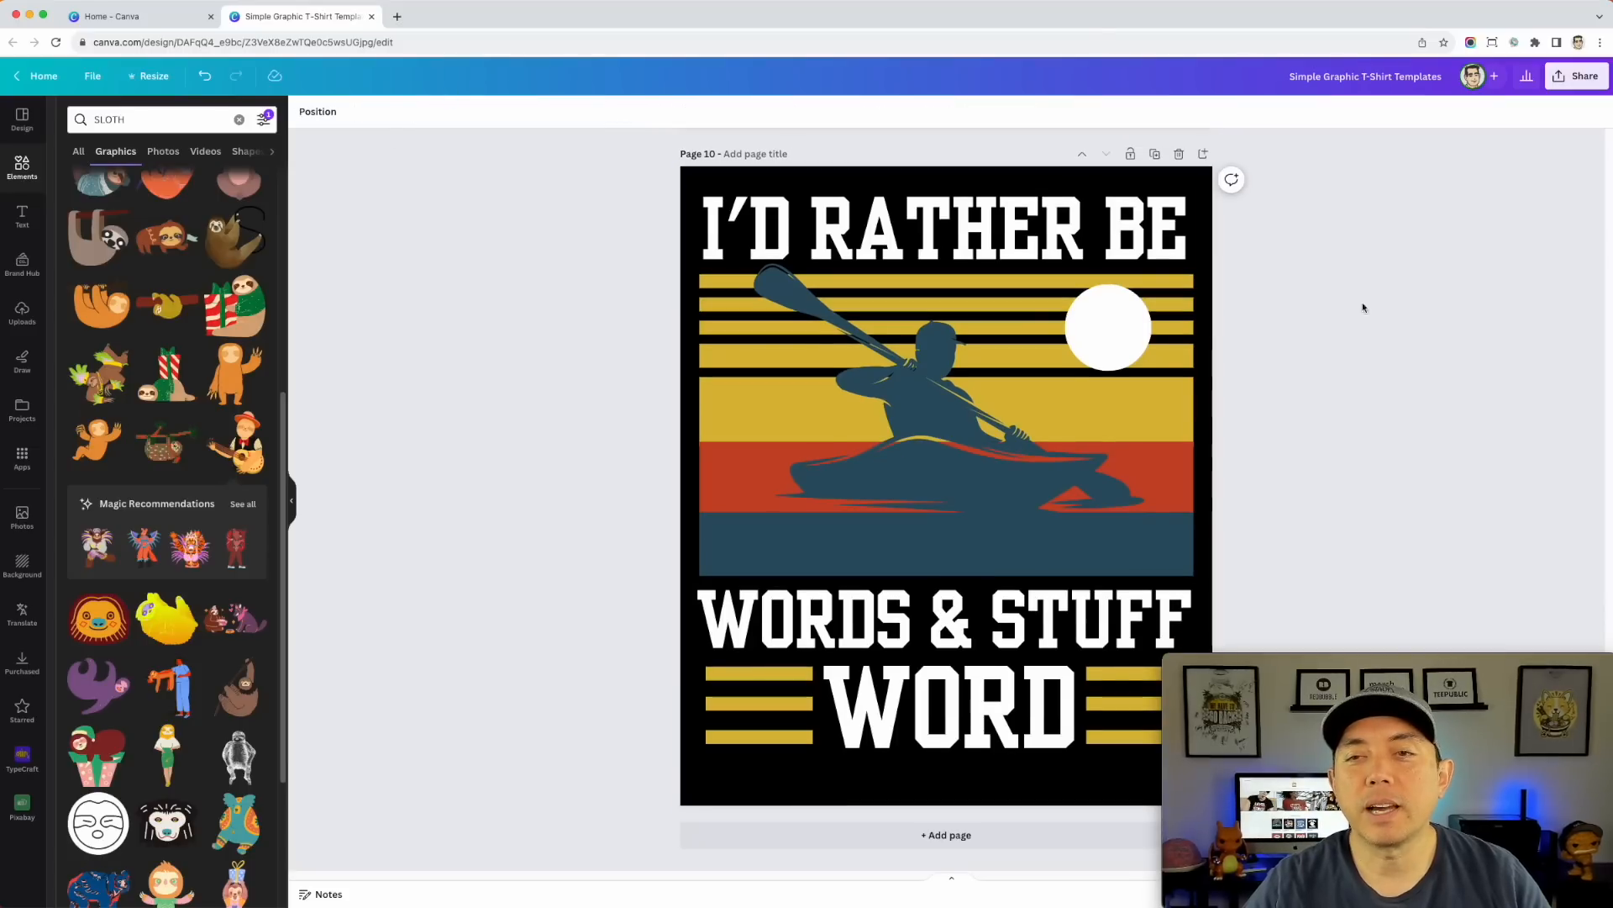
- Compare page 10's kayak layout with page 9's football design and review the vintage designs on pages 8 and 7
{"action": "scroll", "coordinate": [1354, 402], "scroll_direction": "up", "scroll_amount": 2}
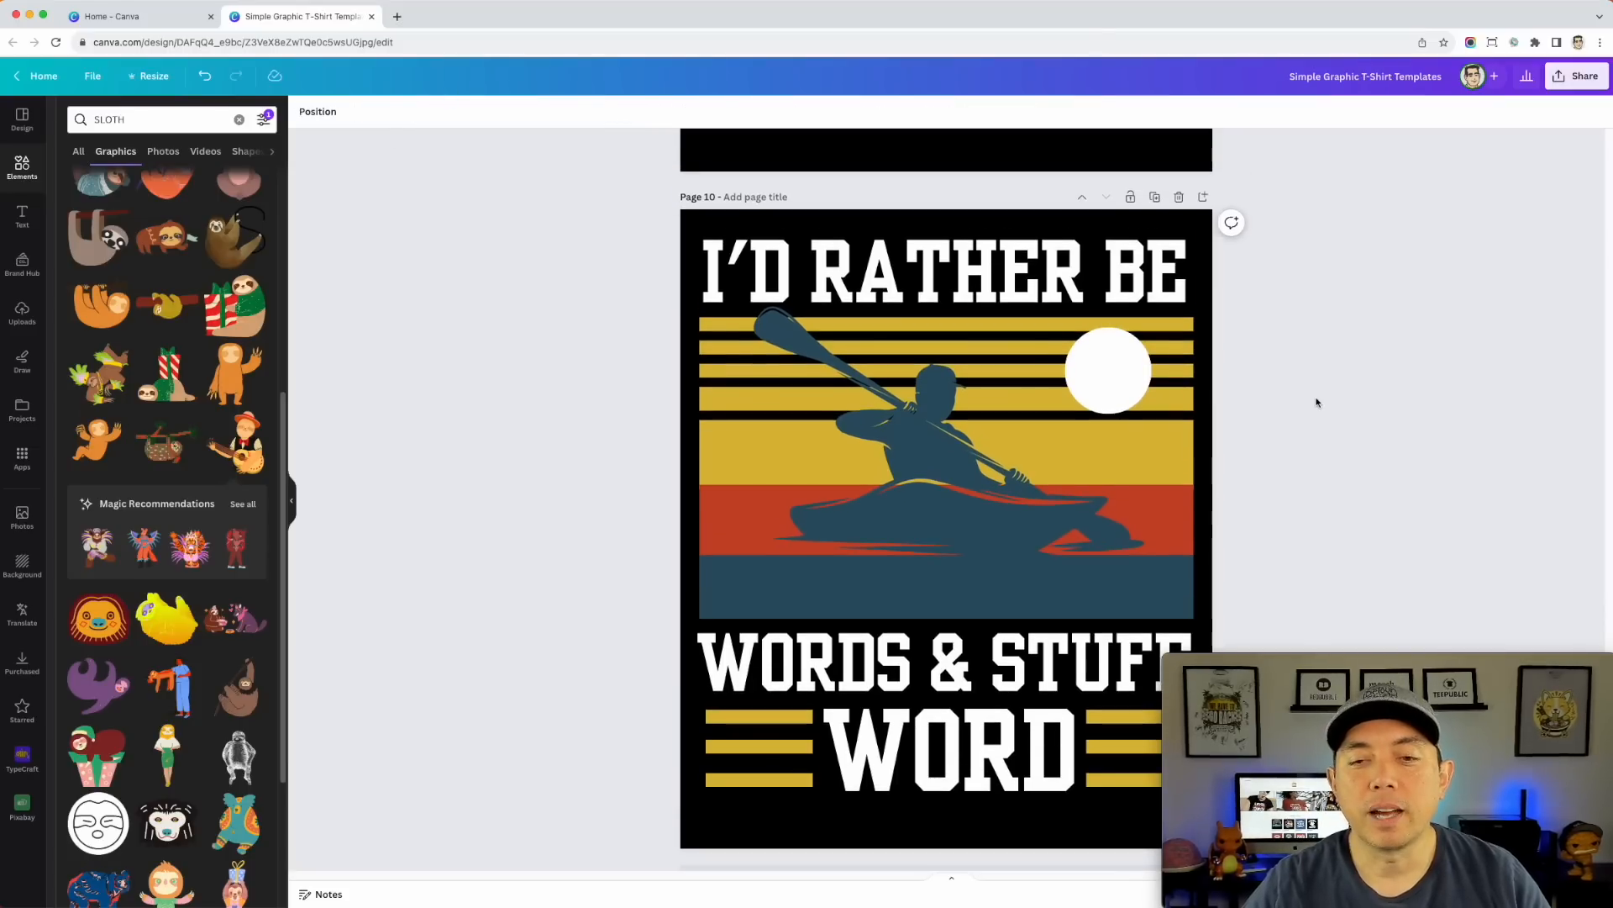
{"action": "scroll", "coordinate": [1317, 402], "scroll_direction": "up", "scroll_amount": 1}
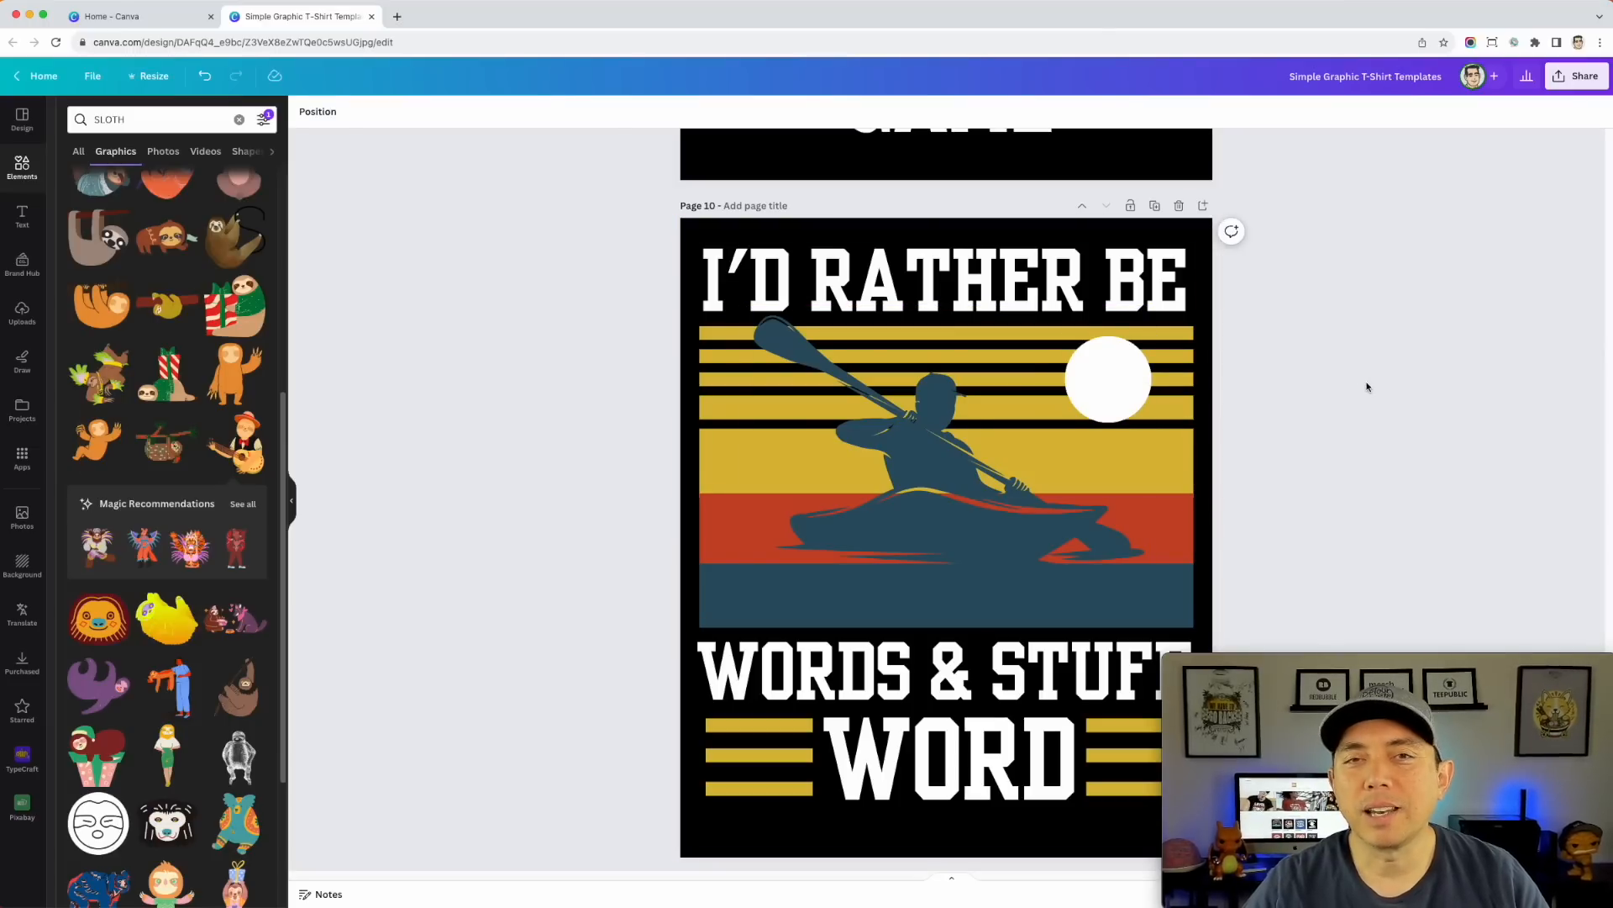
{"action": "scroll", "coordinate": [1366, 415], "scroll_direction": "up", "scroll_amount": 10}
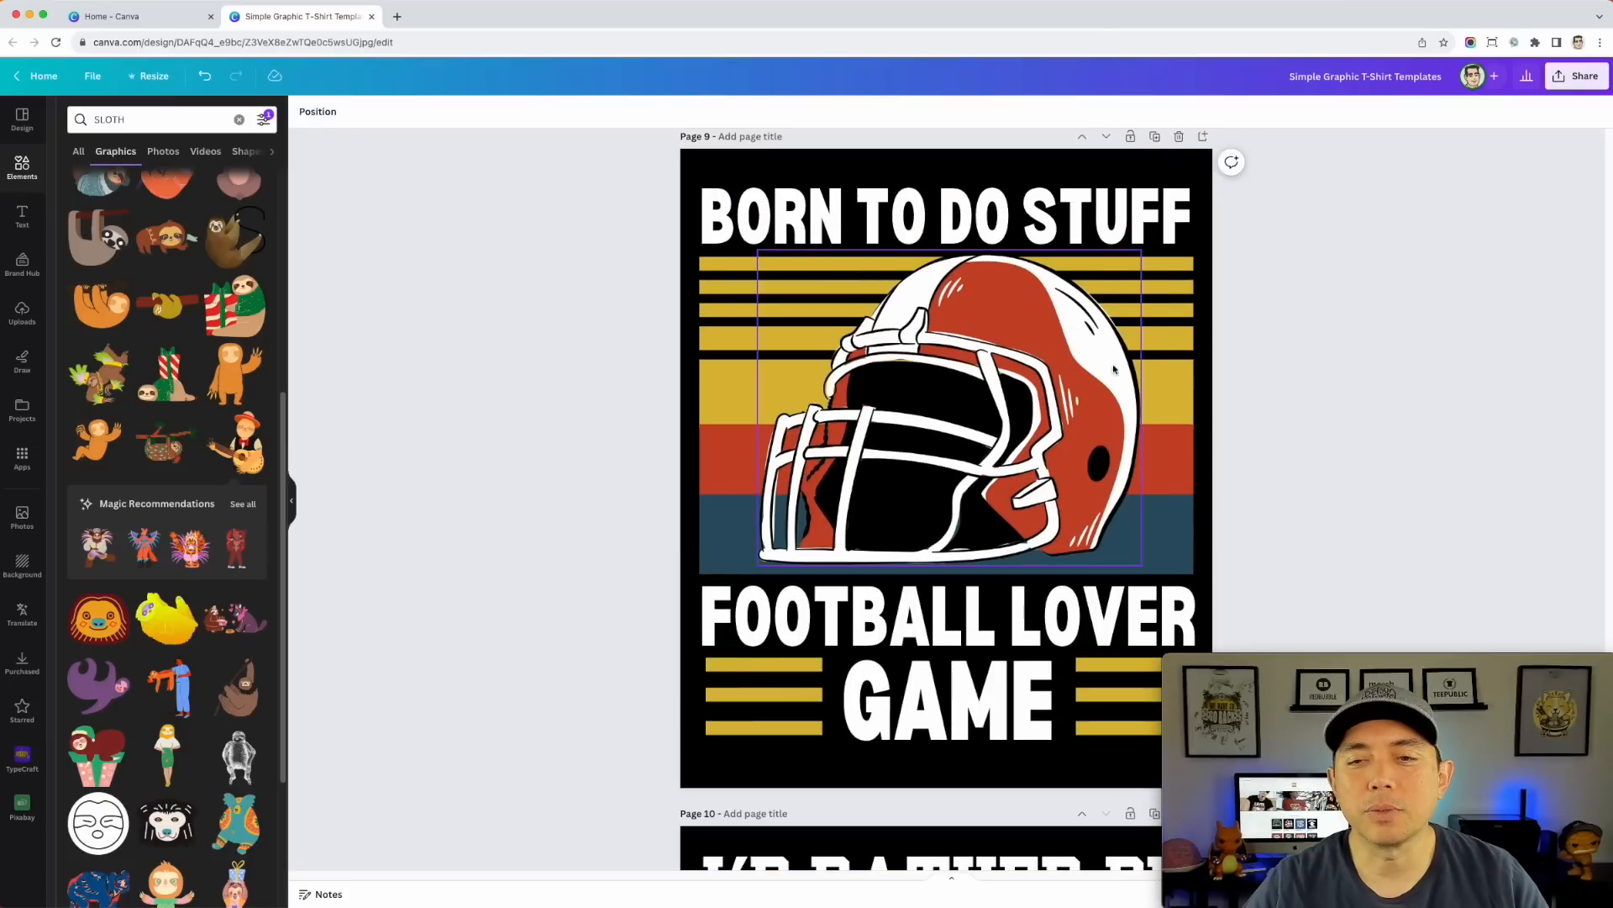
{"action": "scroll", "coordinate": [1219, 388], "scroll_direction": "down", "scroll_amount": 10}
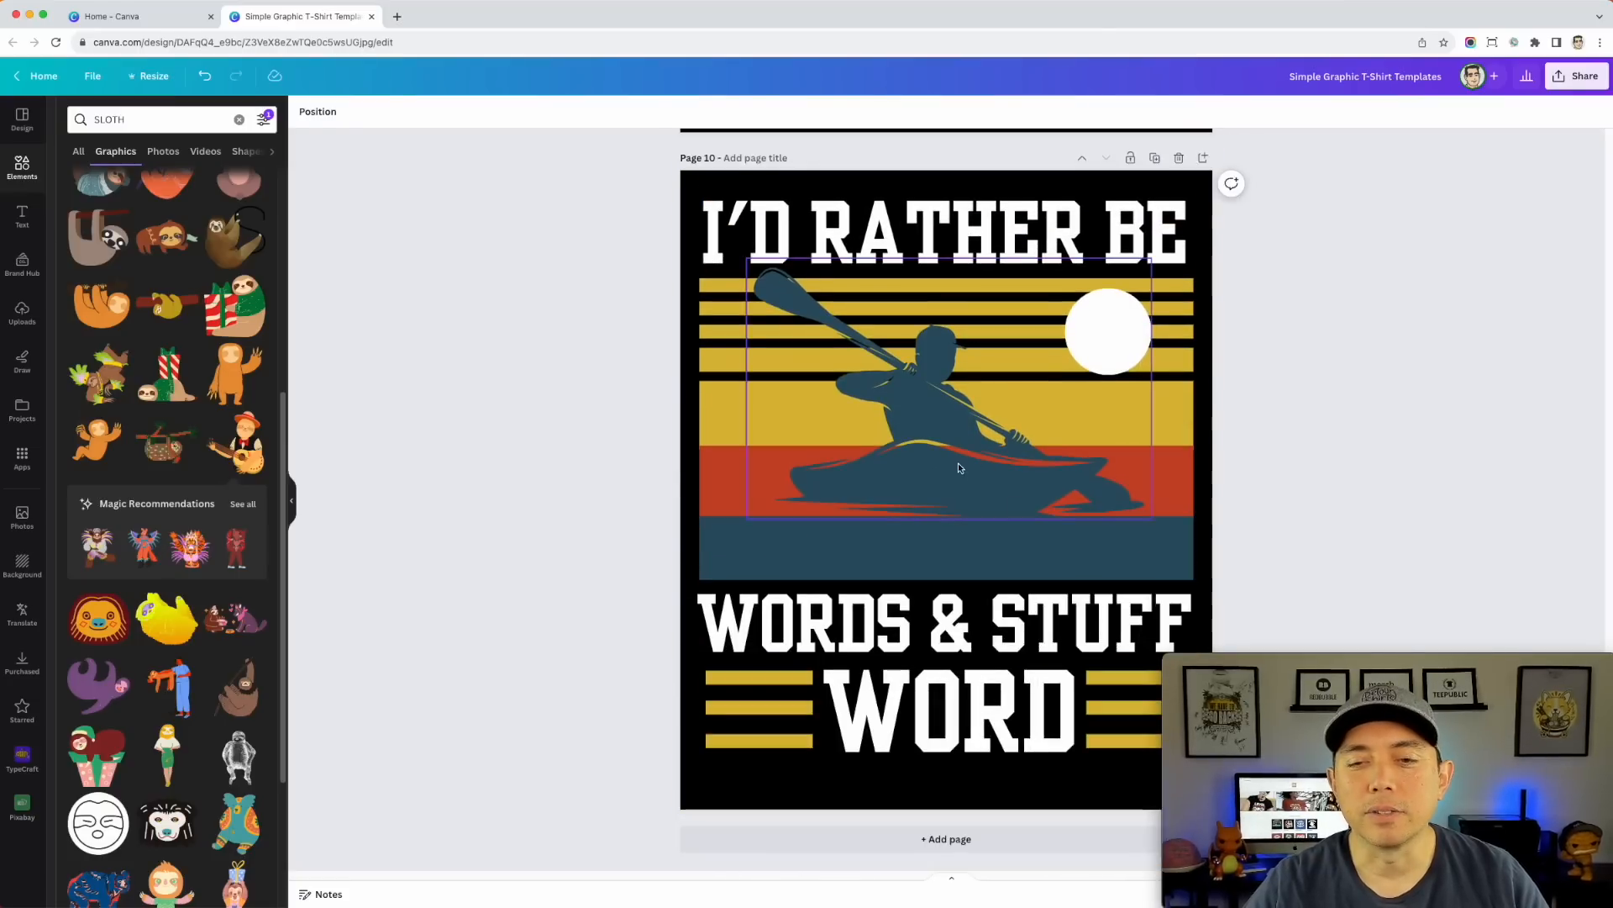
{"action": "scroll", "coordinate": [992, 474], "scroll_direction": "up", "scroll_amount": 8}
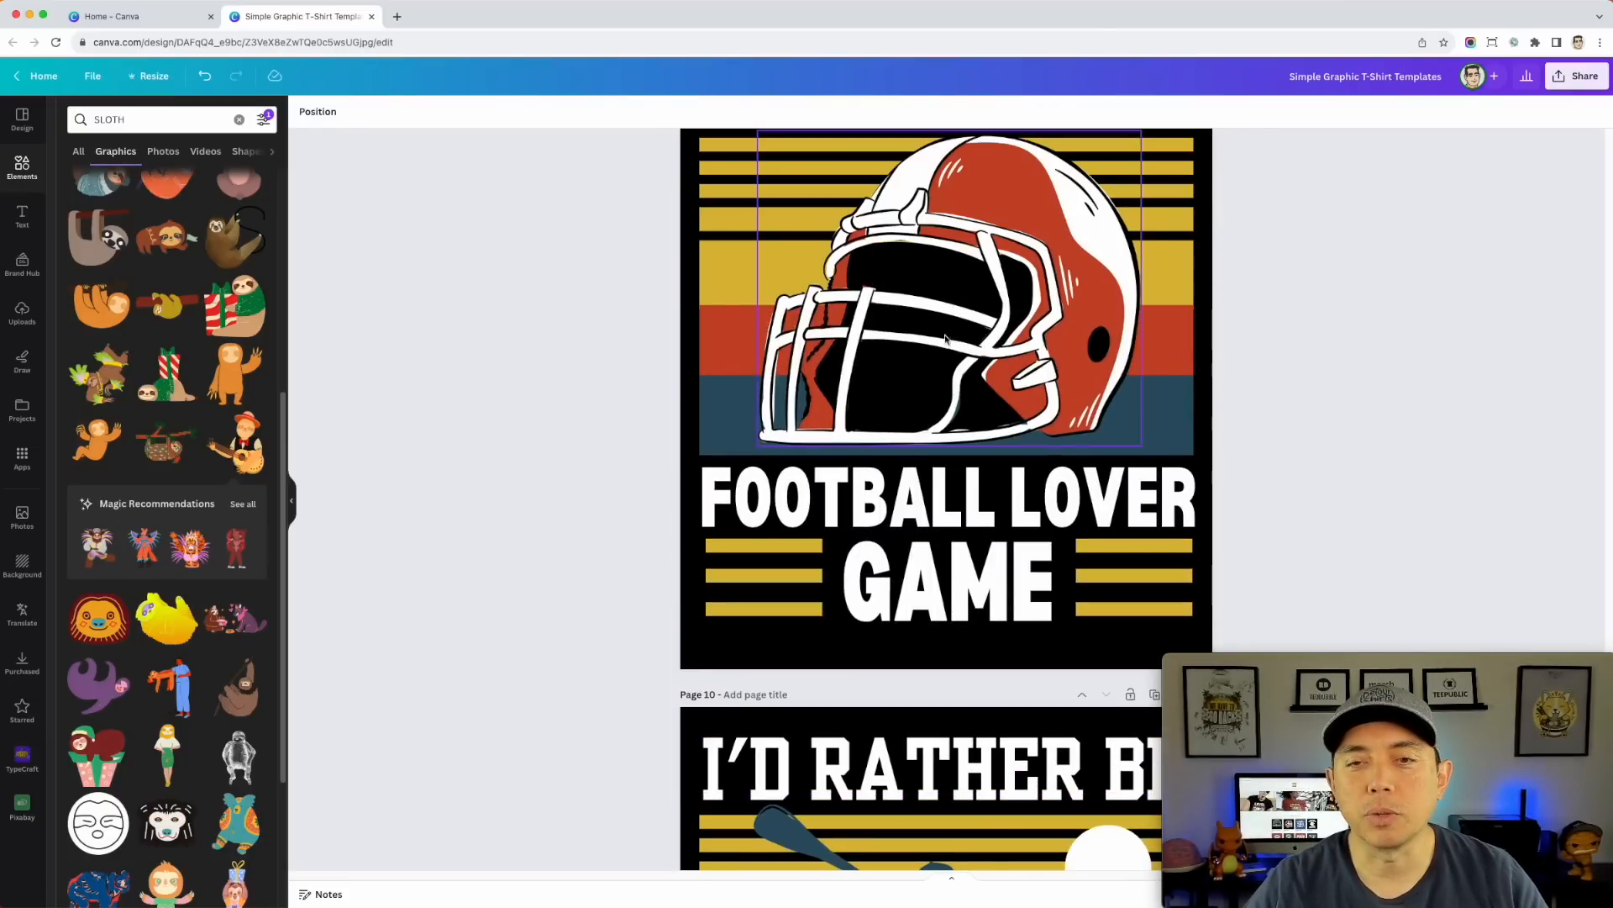
{"action": "scroll", "coordinate": [1021, 275], "scroll_direction": "up", "scroll_amount": 12}
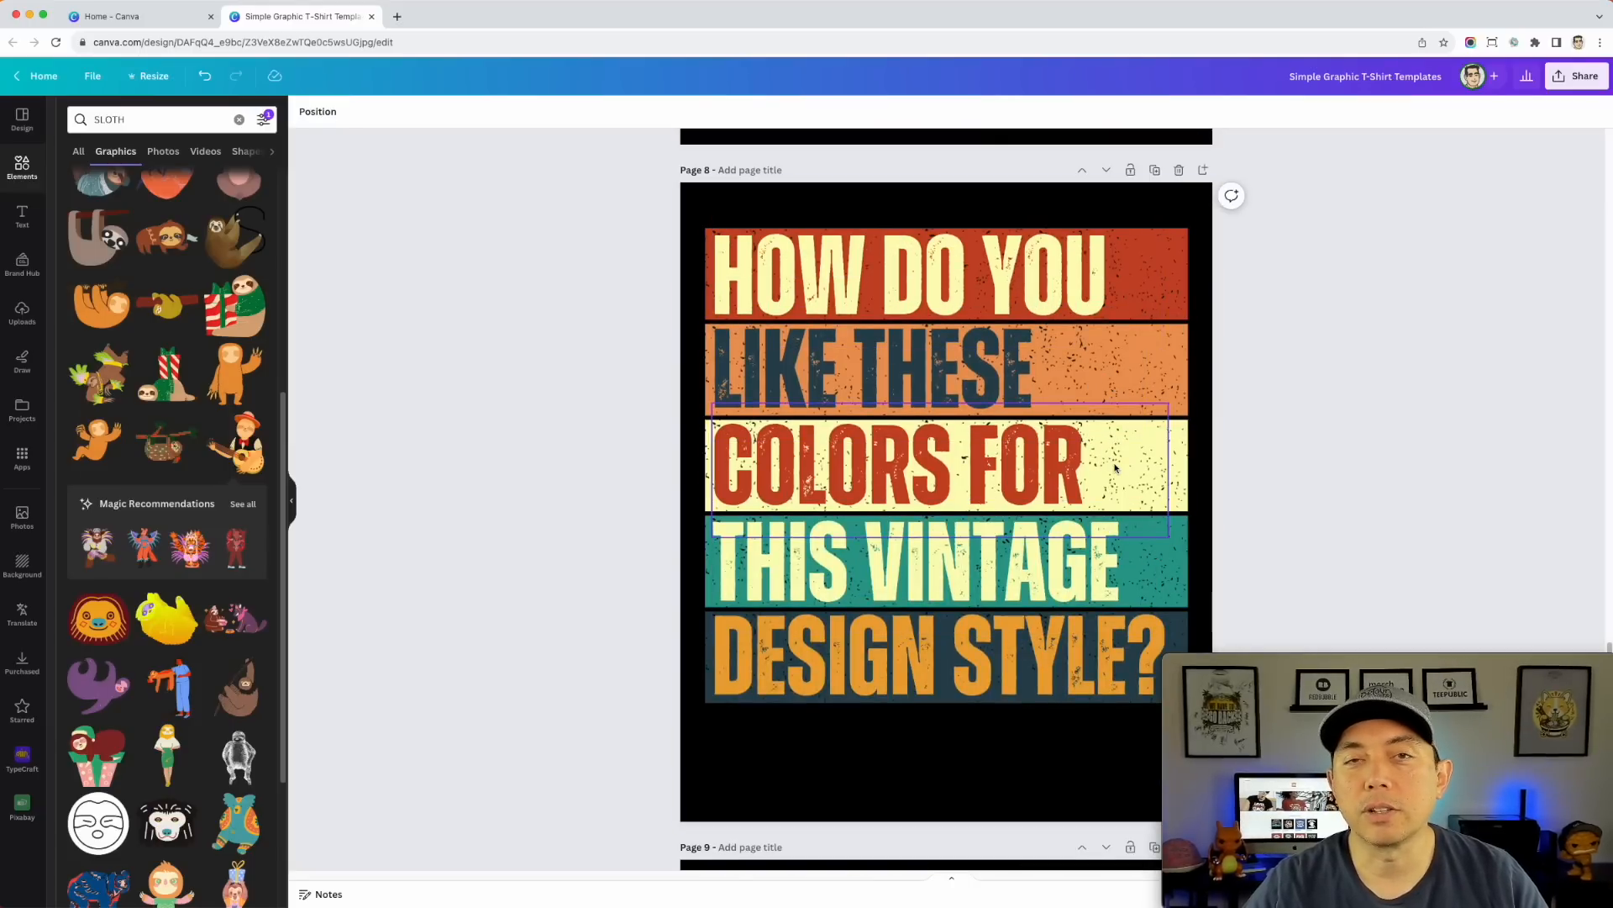
{"action": "scroll", "coordinate": [1000, 270], "scroll_direction": "up", "scroll_amount": 7}
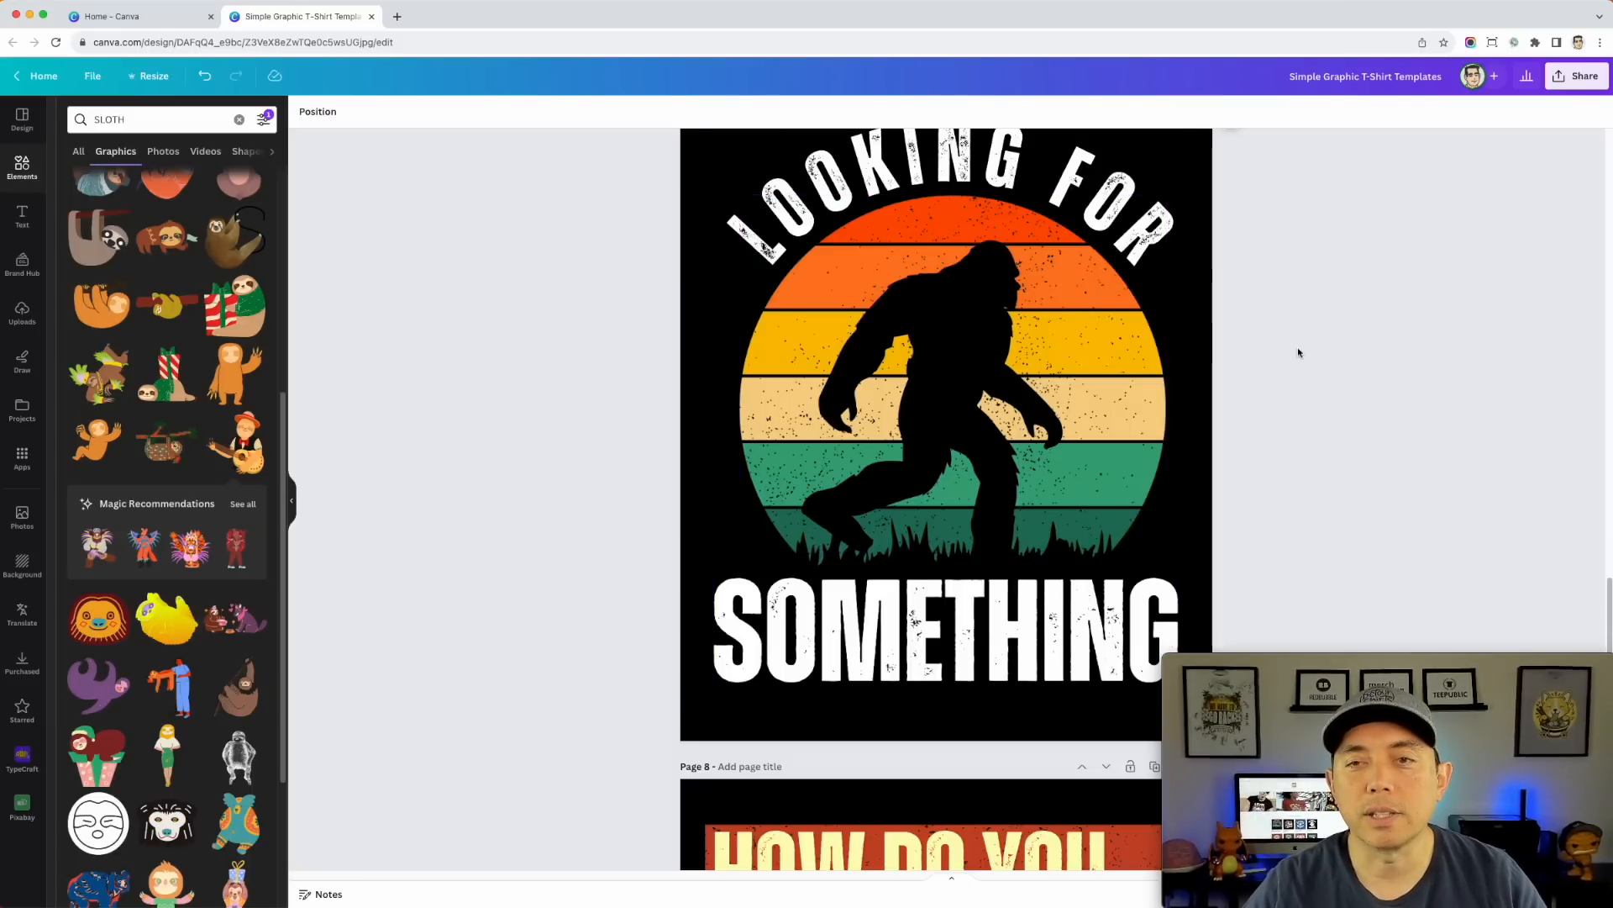
- Move both white arrows on page 6's nature design slightly inward, closer to the central "WORDS" text
{"action": "scroll", "coordinate": [1261, 378], "scroll_direction": "up", "scroll_amount": 6}
{"action": "scroll", "coordinate": [1249, 398], "scroll_direction": "up", "scroll_amount": 2}
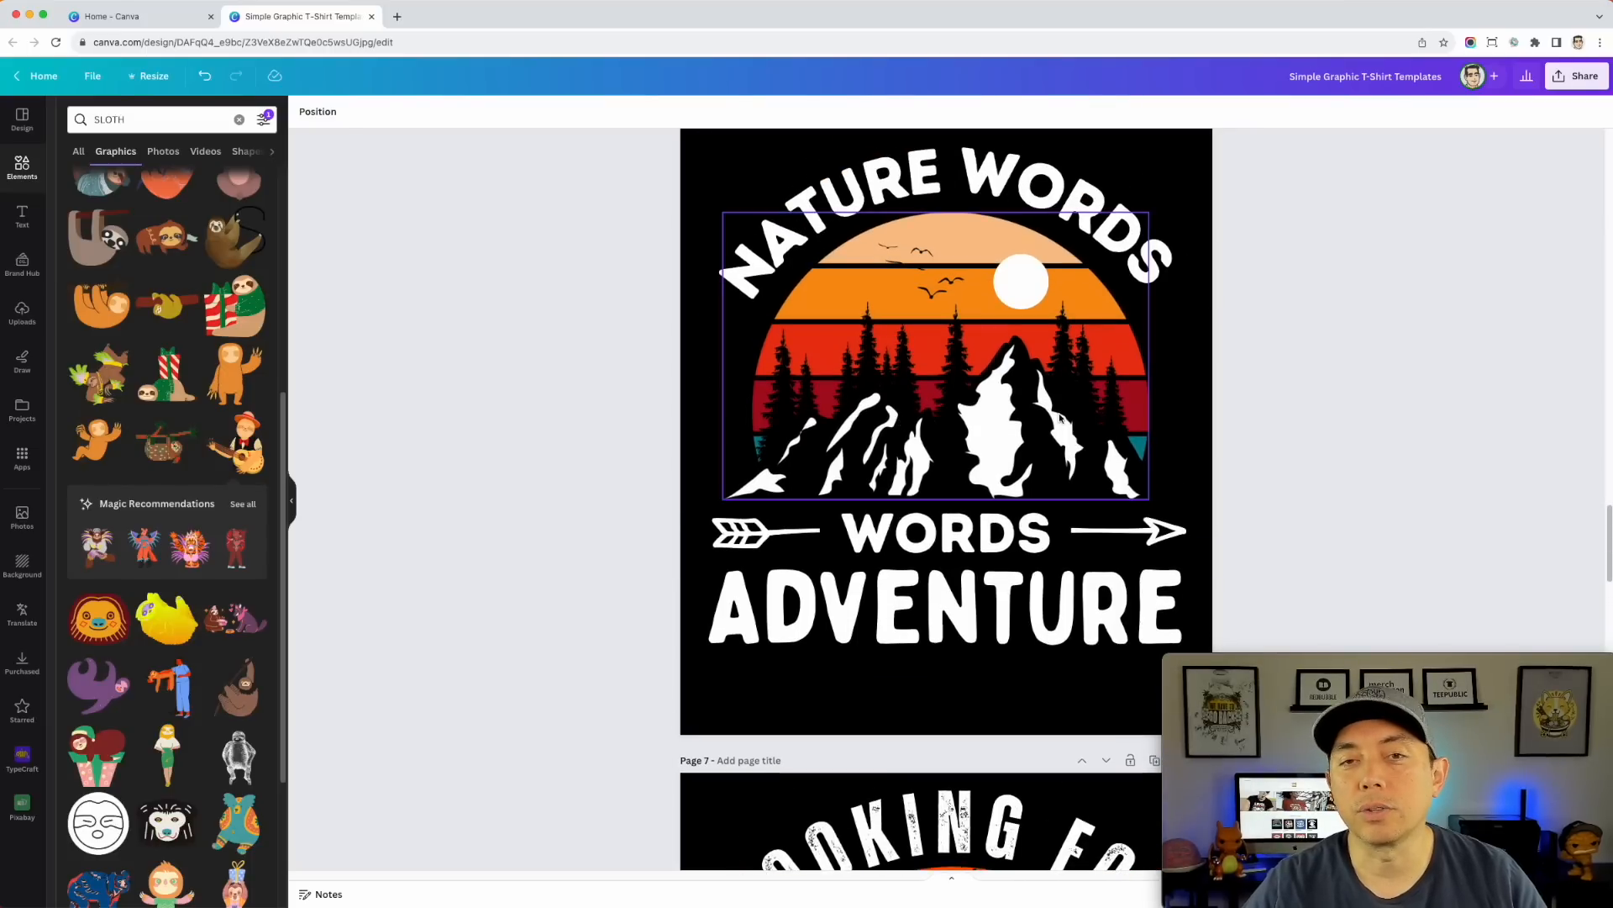
{"action": "scroll", "coordinate": [665, 253], "scroll_direction": "up", "scroll_amount": 1}
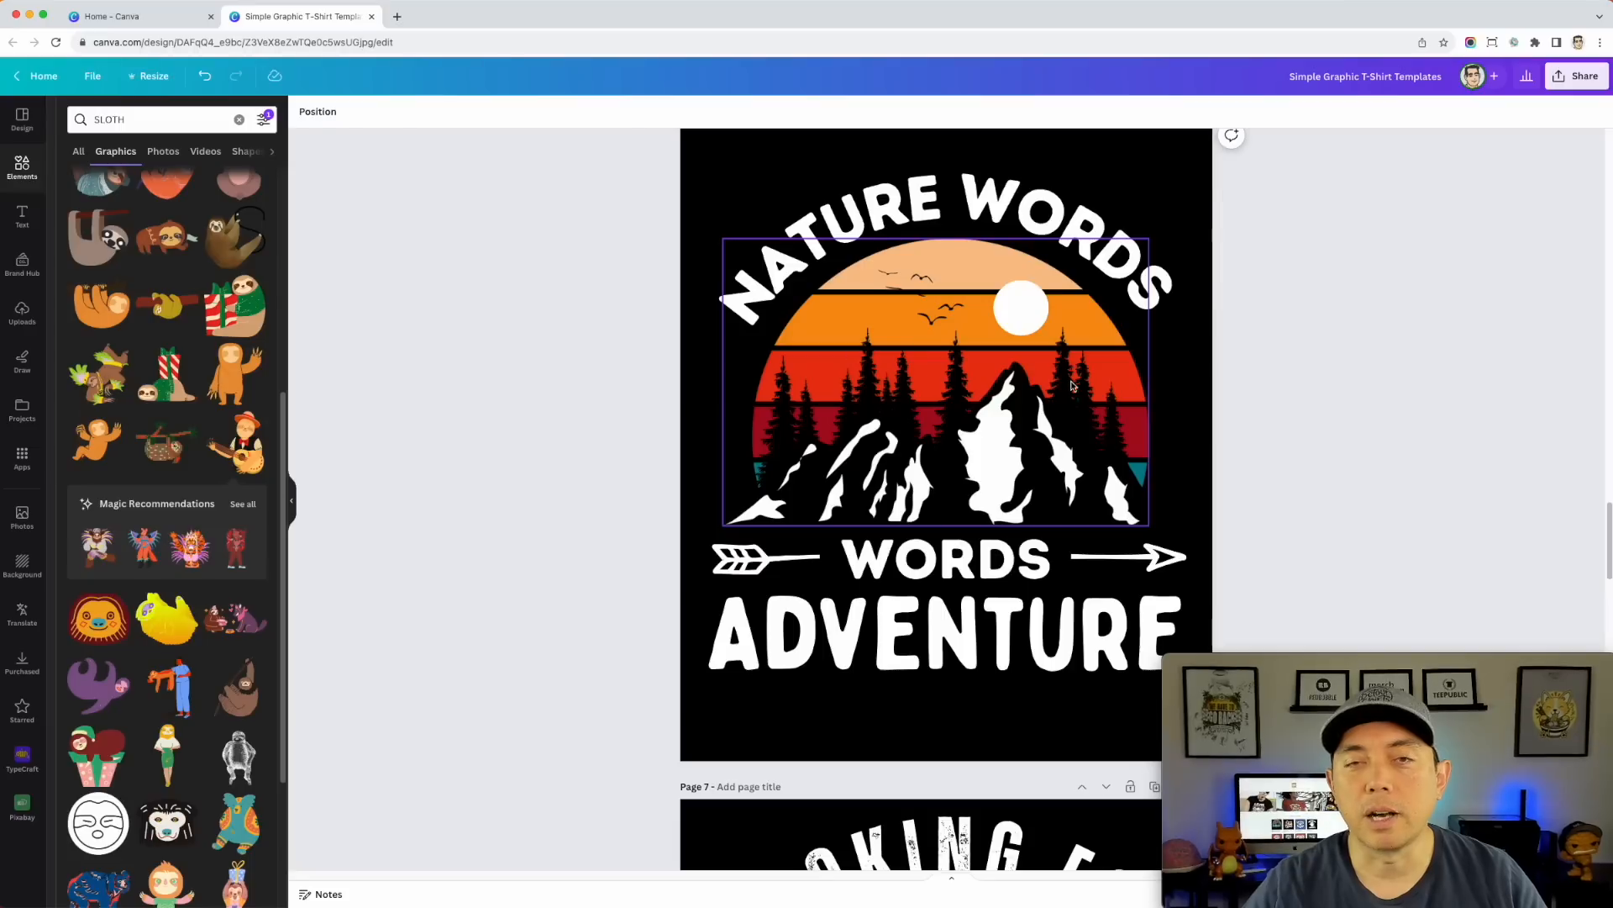
{"action": "scroll", "coordinate": [1210, 433], "scroll_direction": "up", "scroll_amount": 1}
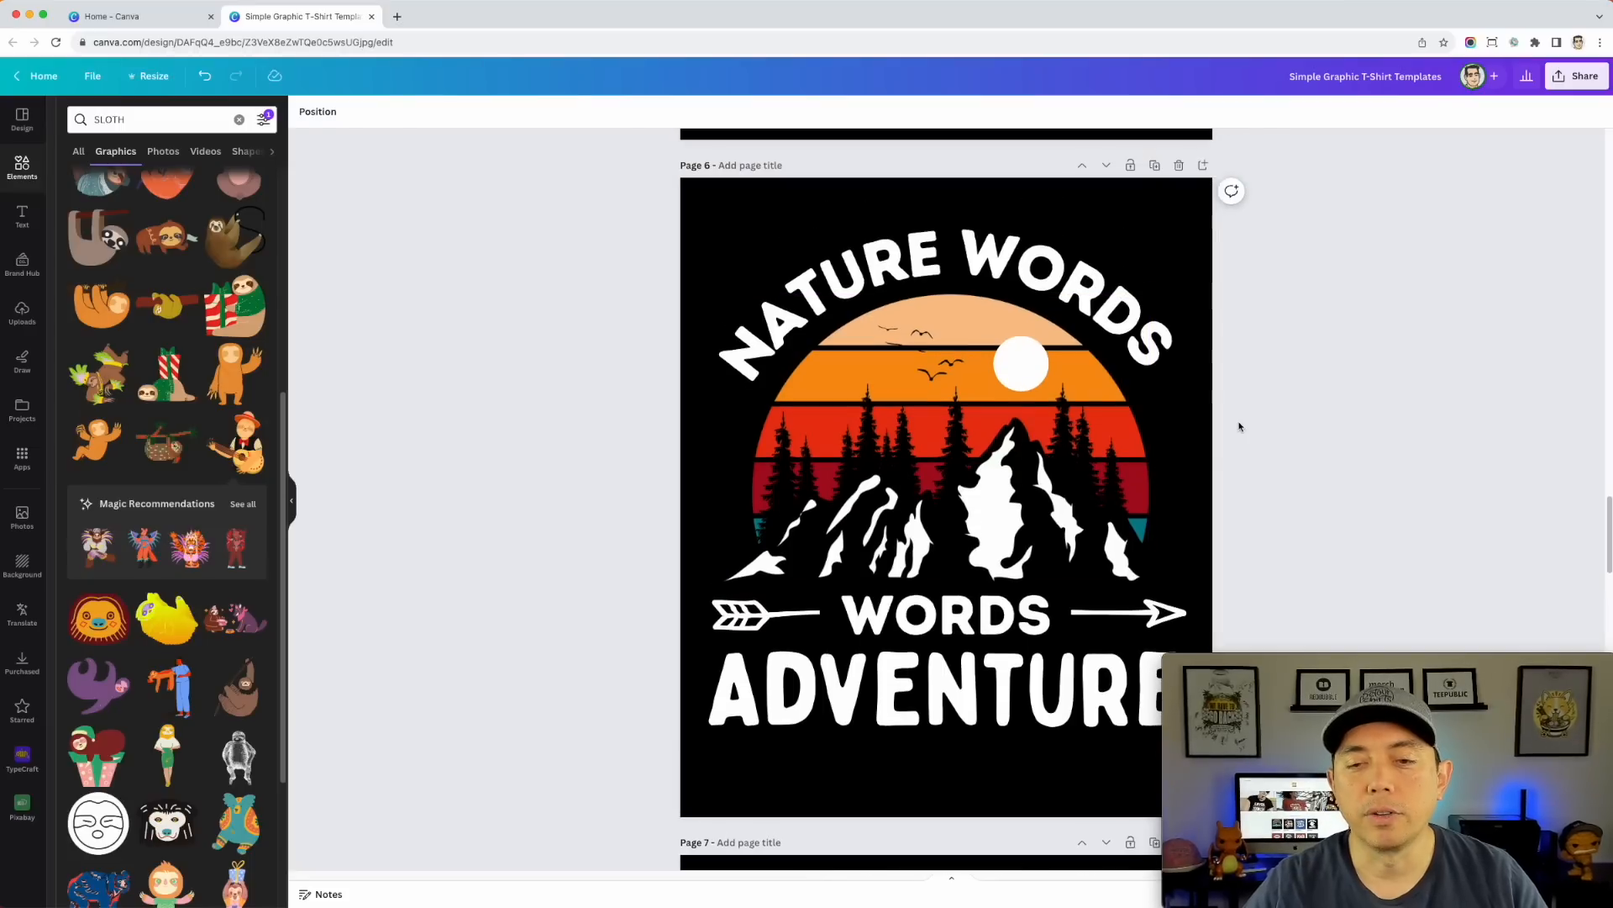
{"action": "left_click", "coordinate": [748, 615]}
{"action": "left_click_drag", "start_coordinate": [744, 616], "coordinate": [755, 617]}
{"action": "left_click", "coordinate": [1126, 614]}
{"action": "left_click_drag", "start_coordinate": [1127, 614], "coordinate": [1113, 615]}
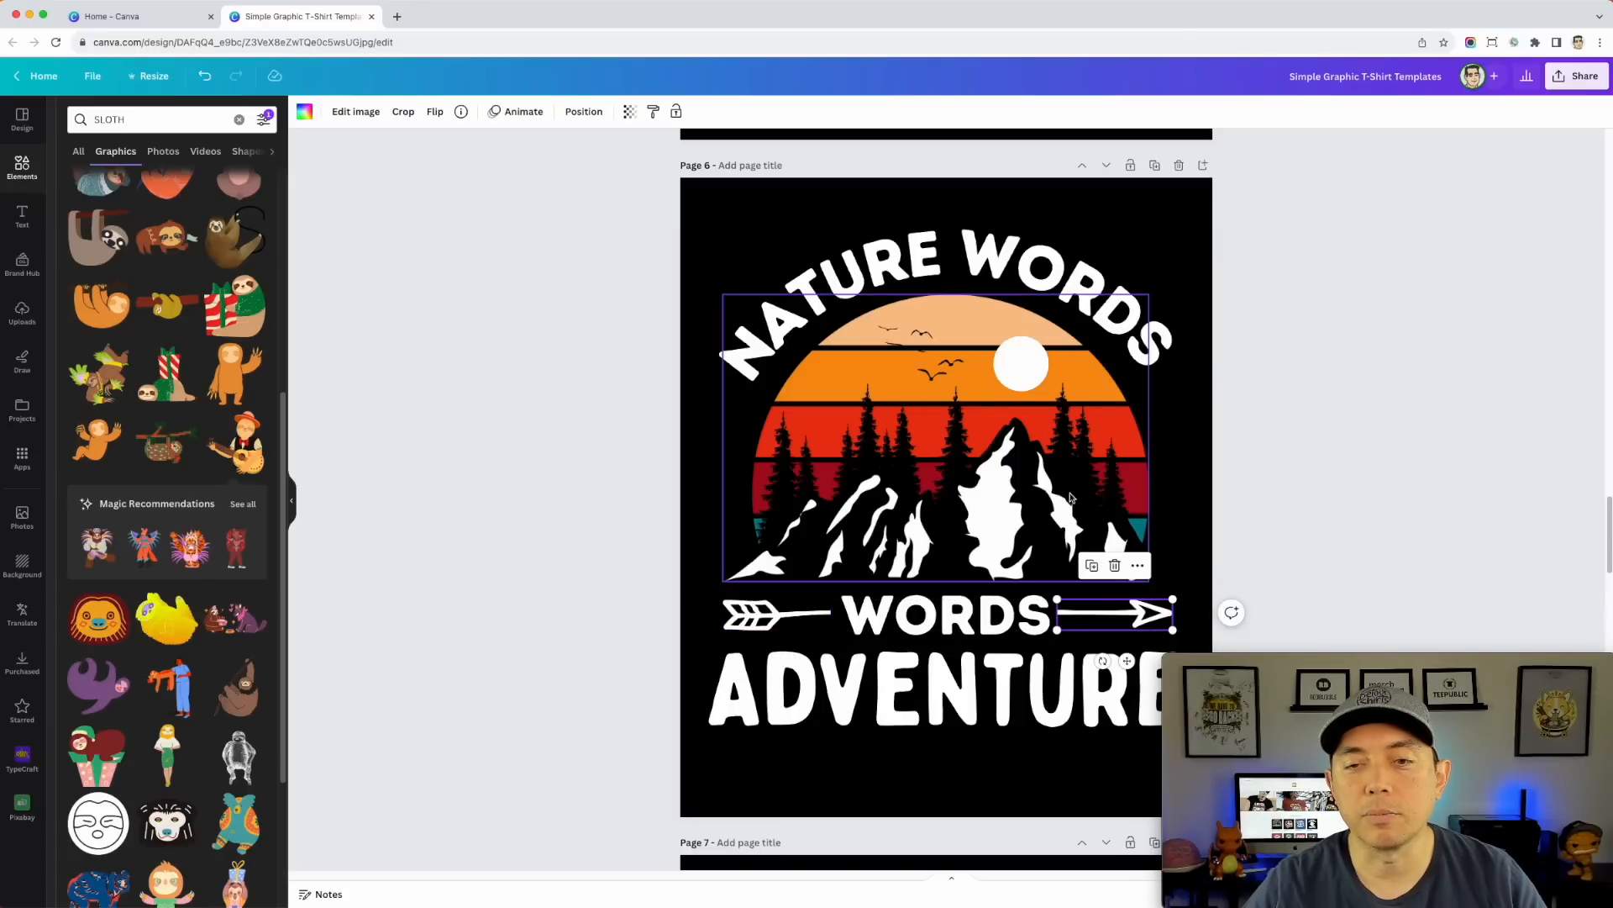
- Review the sloth design on page 5 and inspect the curved "CHASING ALL THE" text on page 4's retro sunset design
{"action": "scroll", "coordinate": [1336, 416], "scroll_direction": "up", "scroll_amount": 2}
{"action": "scroll", "coordinate": [1336, 416], "scroll_direction": "down", "scroll_amount": 4}
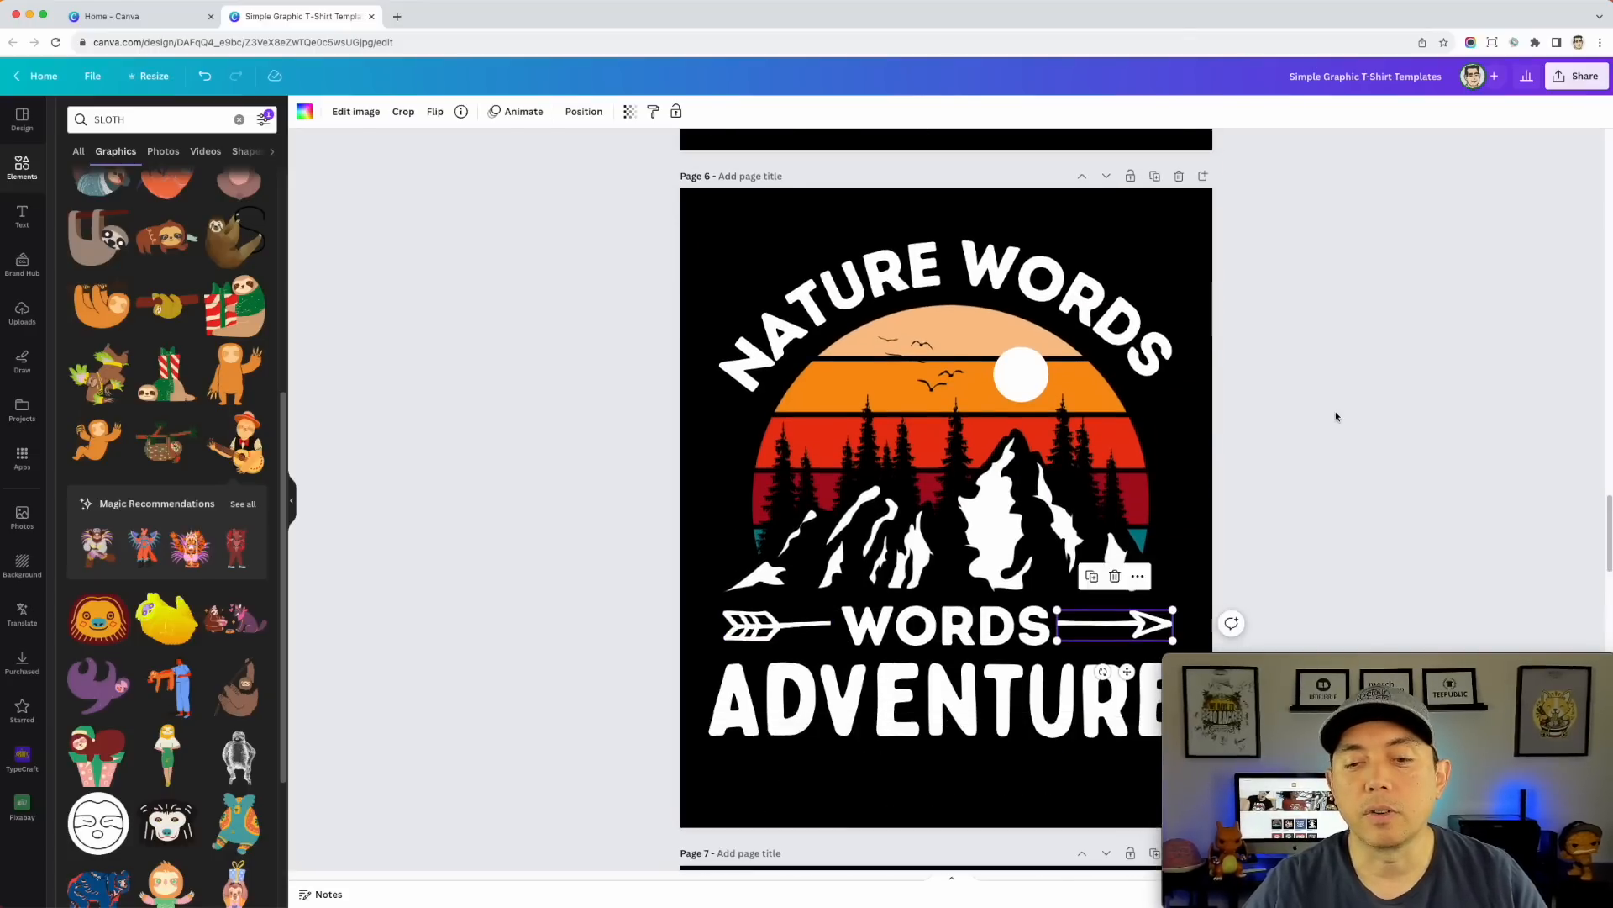
{"action": "scroll", "coordinate": [1242, 342], "scroll_direction": "up", "scroll_amount": 10}
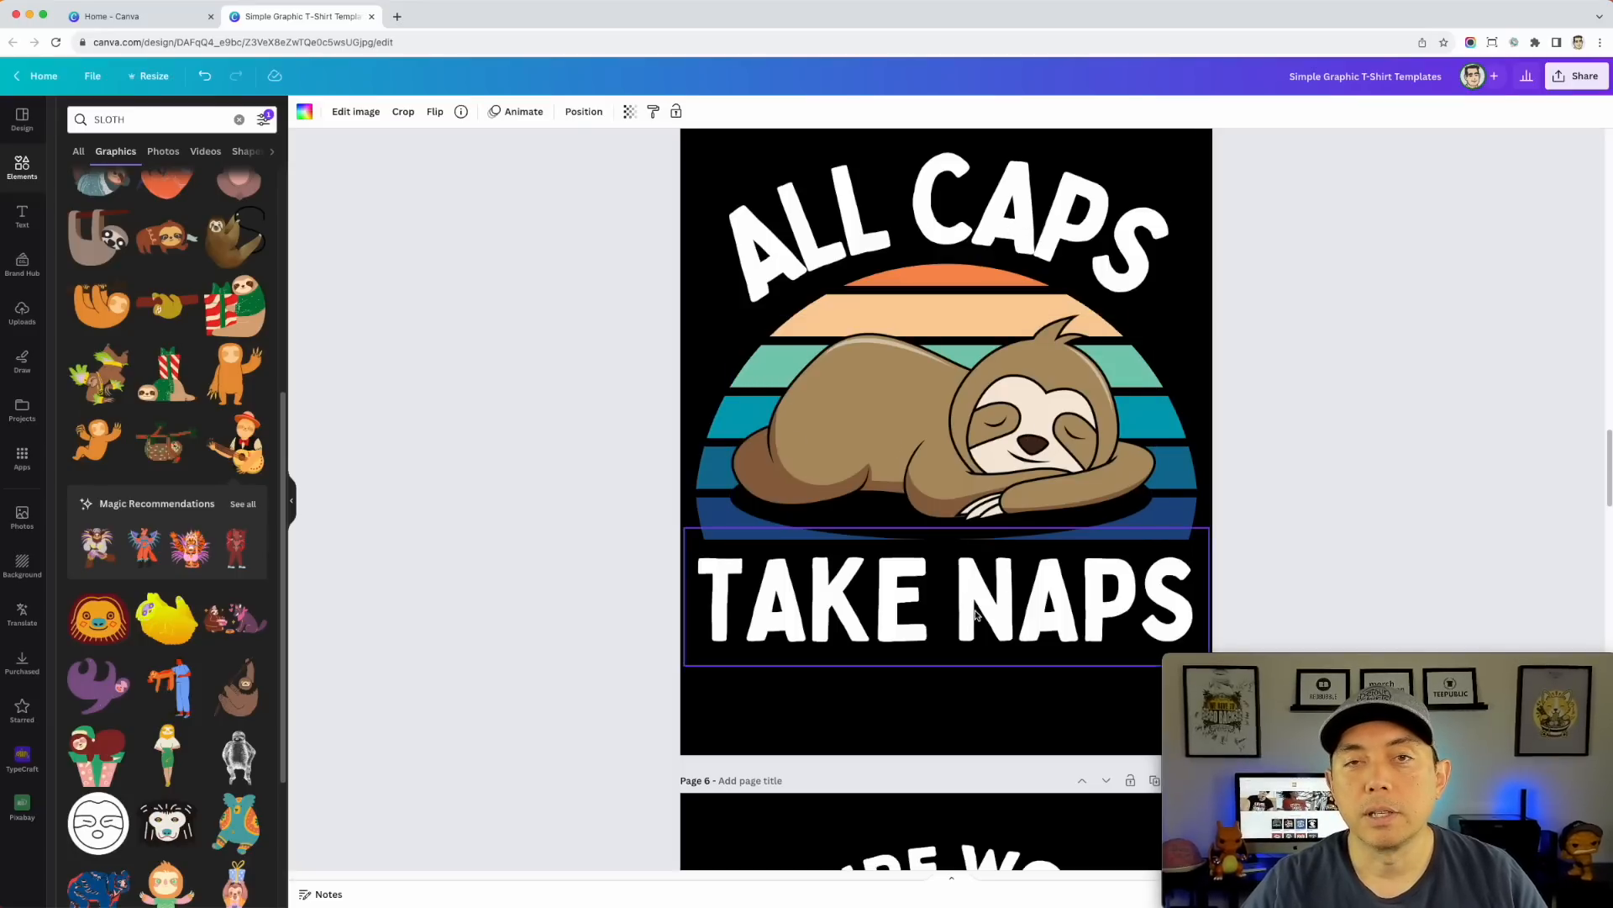
{"action": "scroll", "coordinate": [1155, 526], "scroll_direction": "up", "scroll_amount": 4}
{"action": "scroll", "coordinate": [1156, 527], "scroll_direction": "up", "scroll_amount": 5}
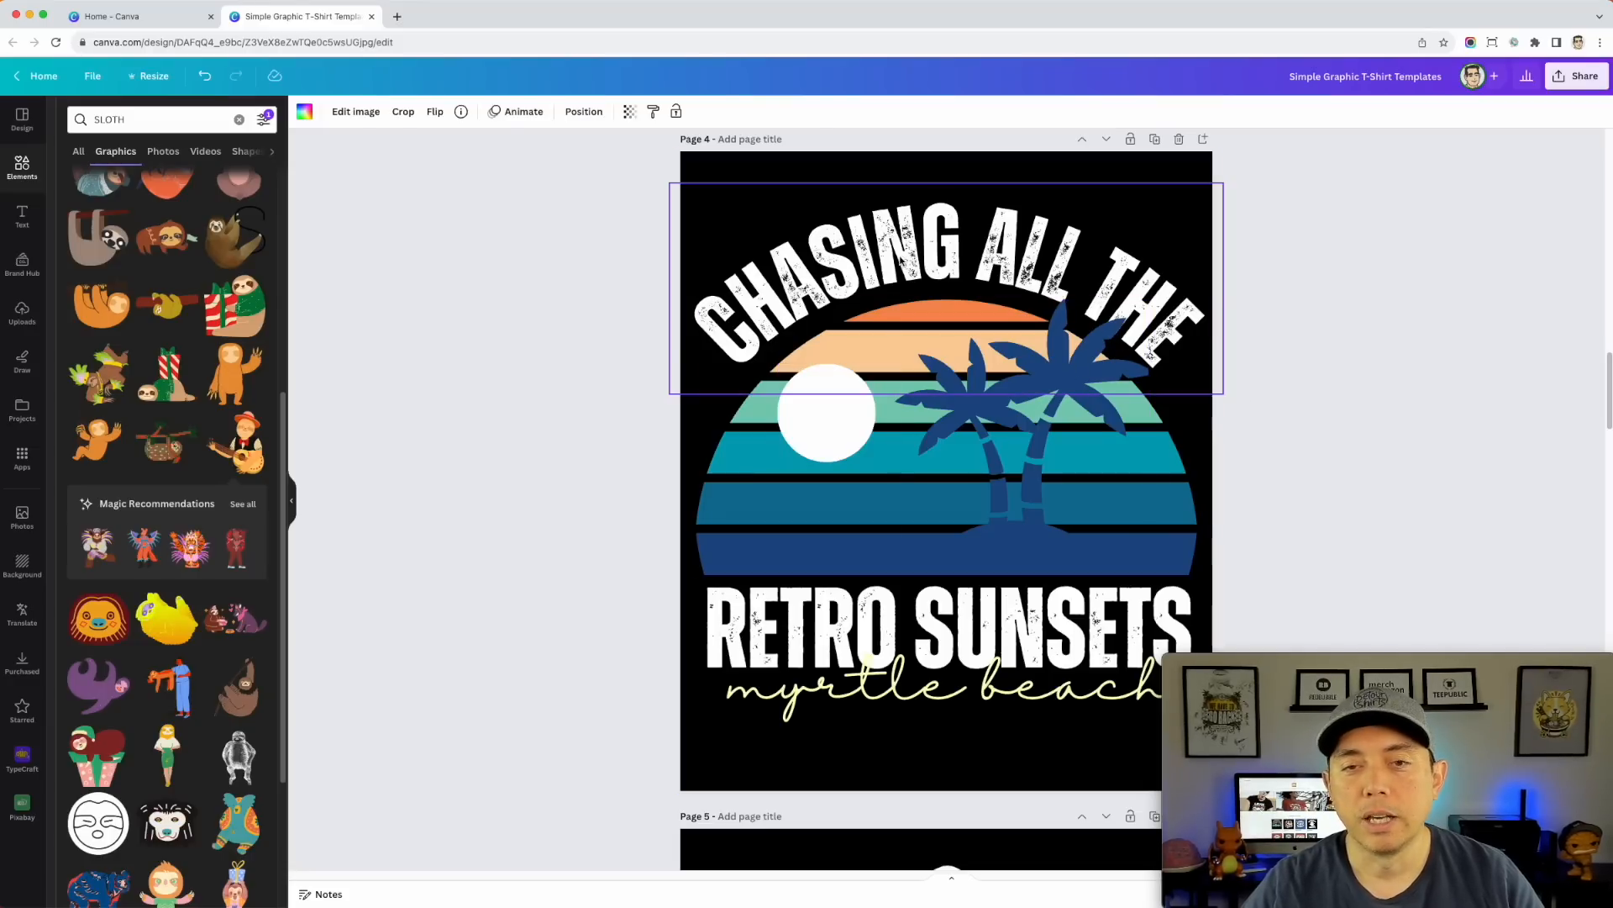
{"action": "left_click", "coordinate": [903, 258]}
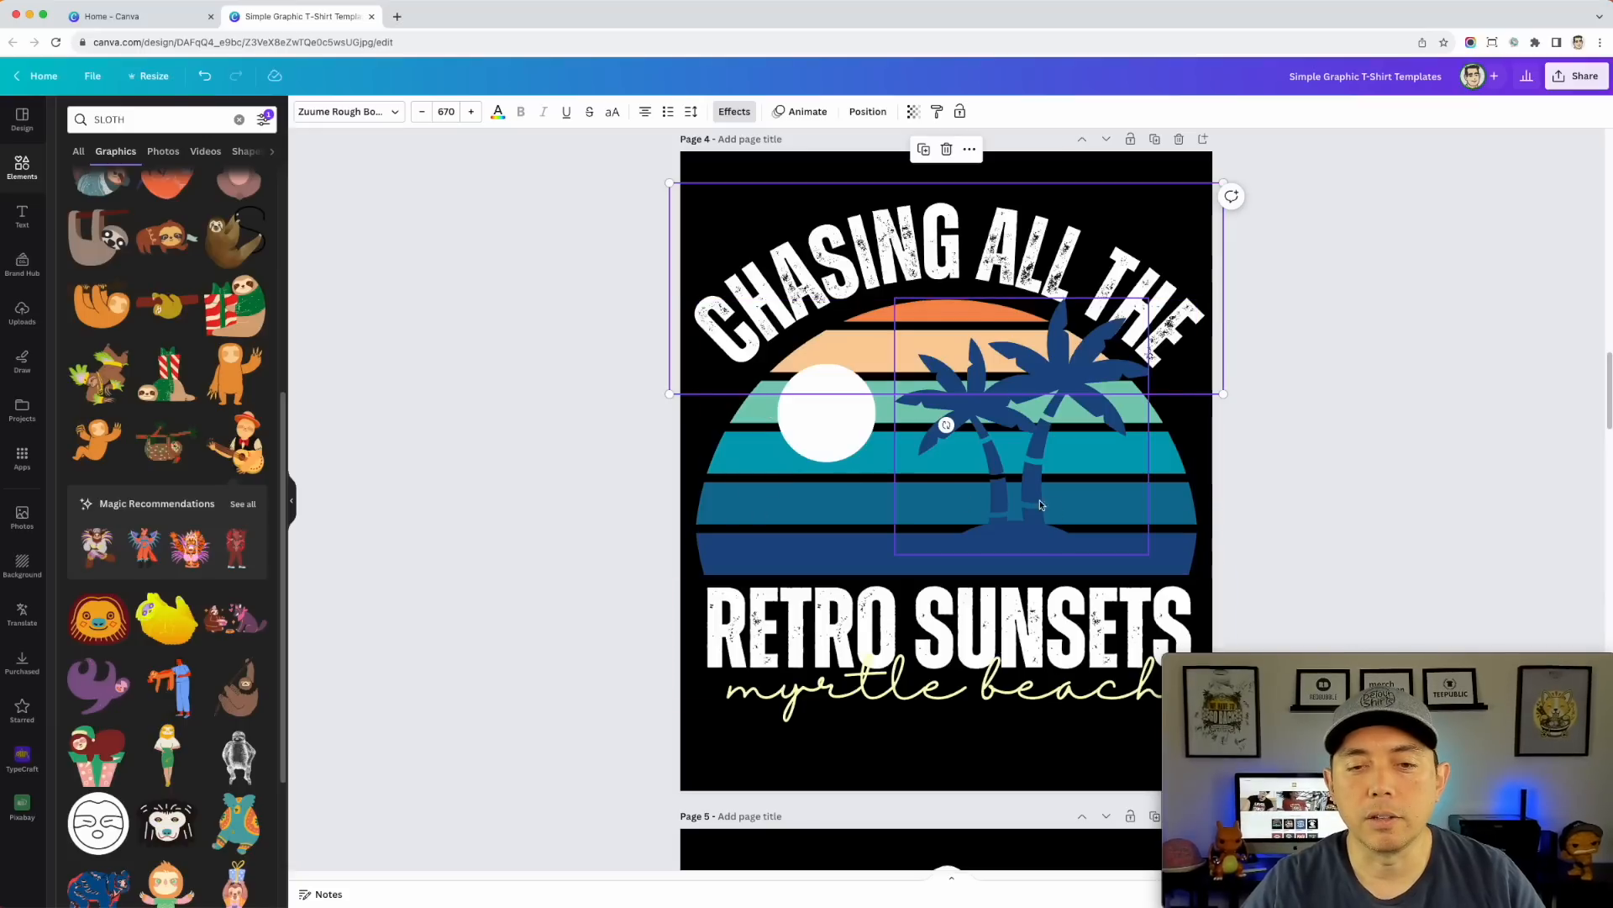
- Review the rainbow teacher, baseball and sunflower designs on pages 3, 2 and 1
{"action": "scroll", "coordinate": [1088, 461], "scroll_direction": "up", "scroll_amount": 7}
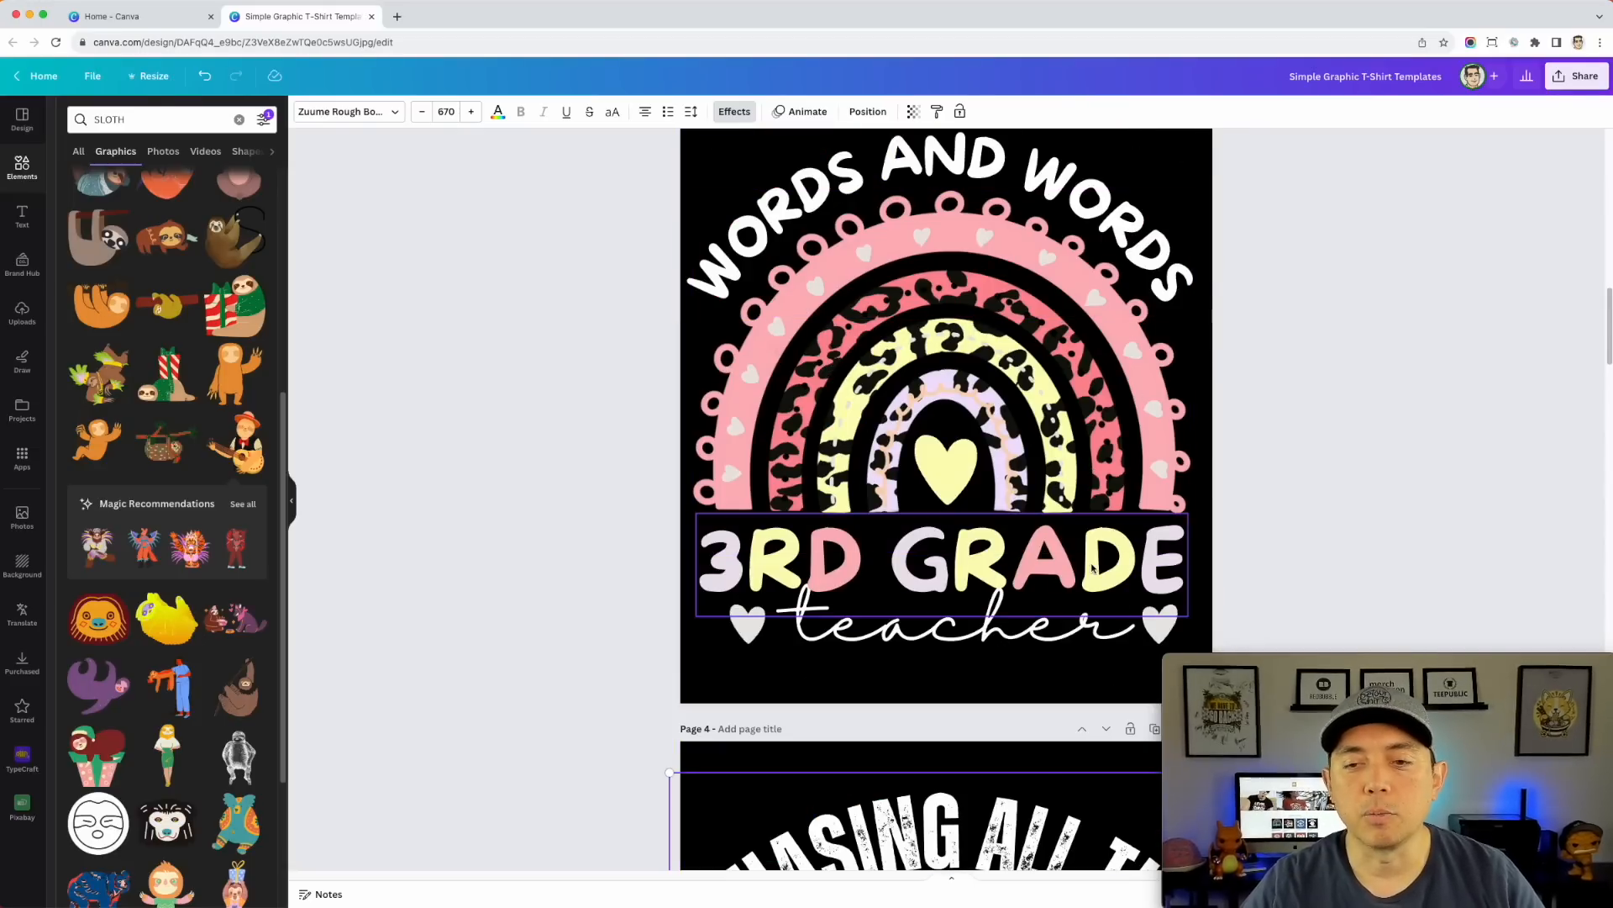
{"action": "scroll", "coordinate": [1050, 580], "scroll_direction": "up", "scroll_amount": 1}
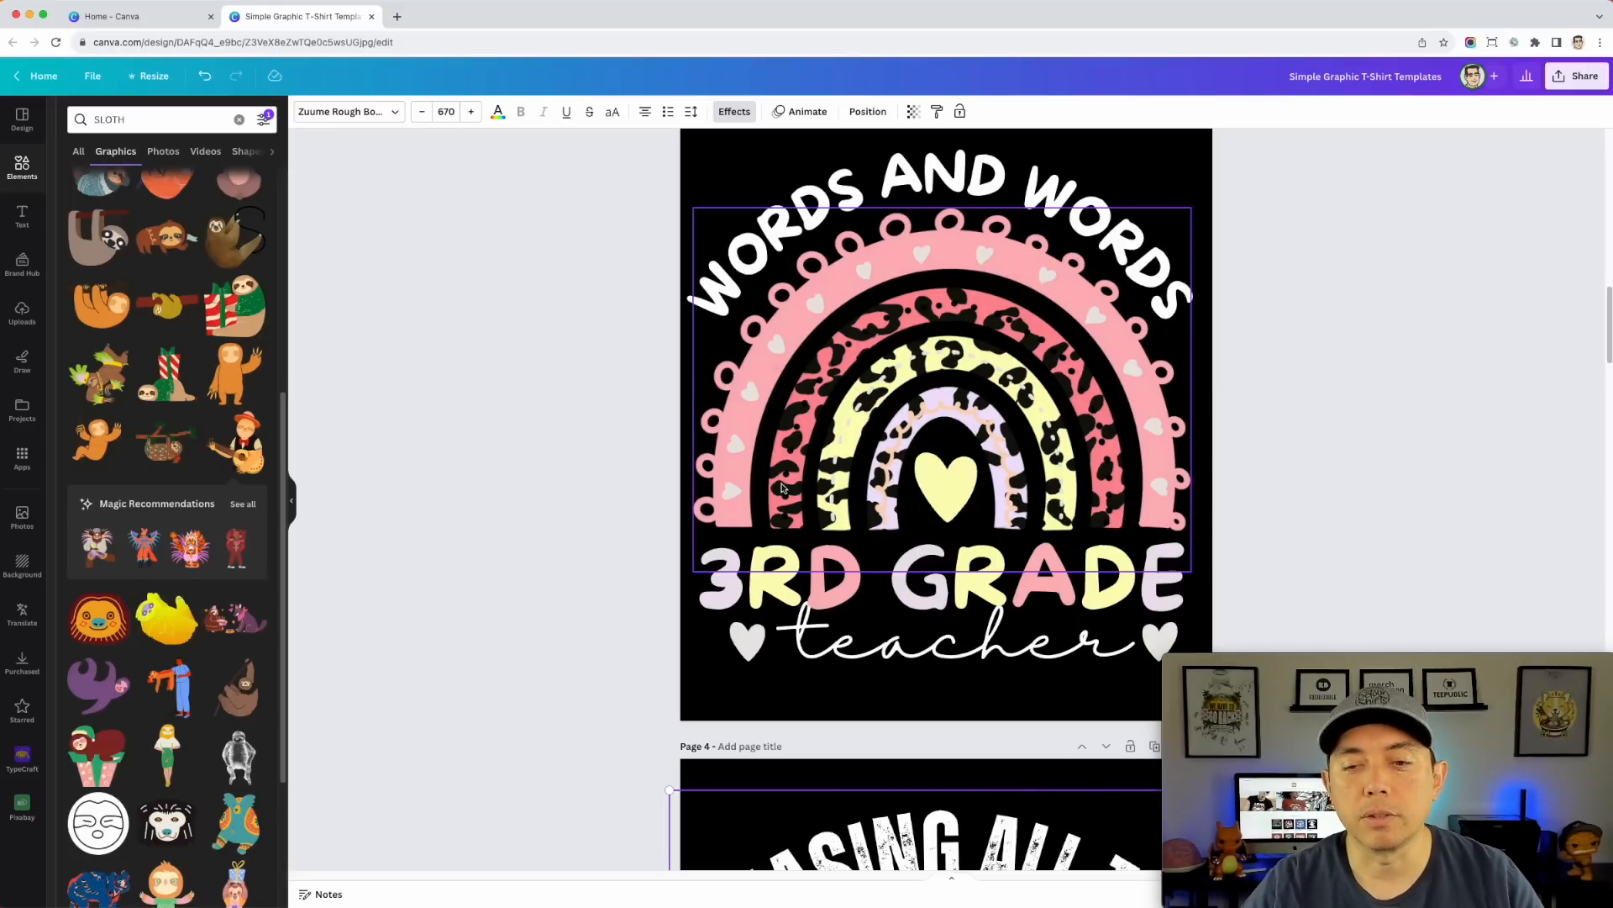
{"action": "scroll", "coordinate": [1227, 577], "scroll_direction": "up", "scroll_amount": 5}
{"action": "scroll", "coordinate": [1227, 578], "scroll_direction": "up", "scroll_amount": 5}
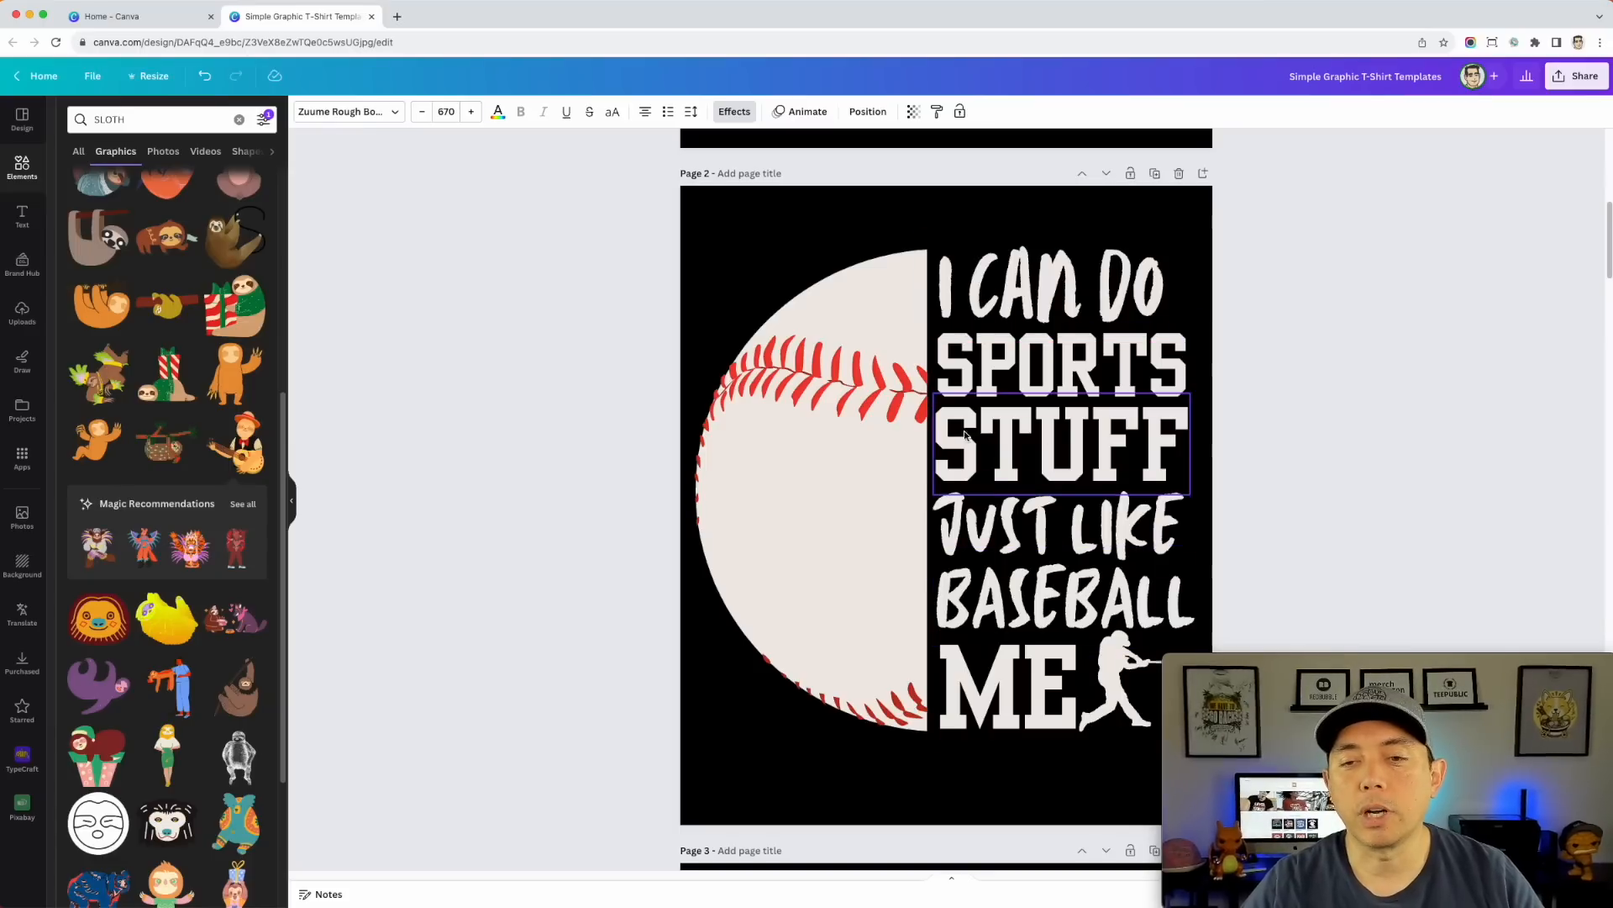
{"action": "scroll", "coordinate": [1264, 484], "scroll_direction": "up", "scroll_amount": 10}
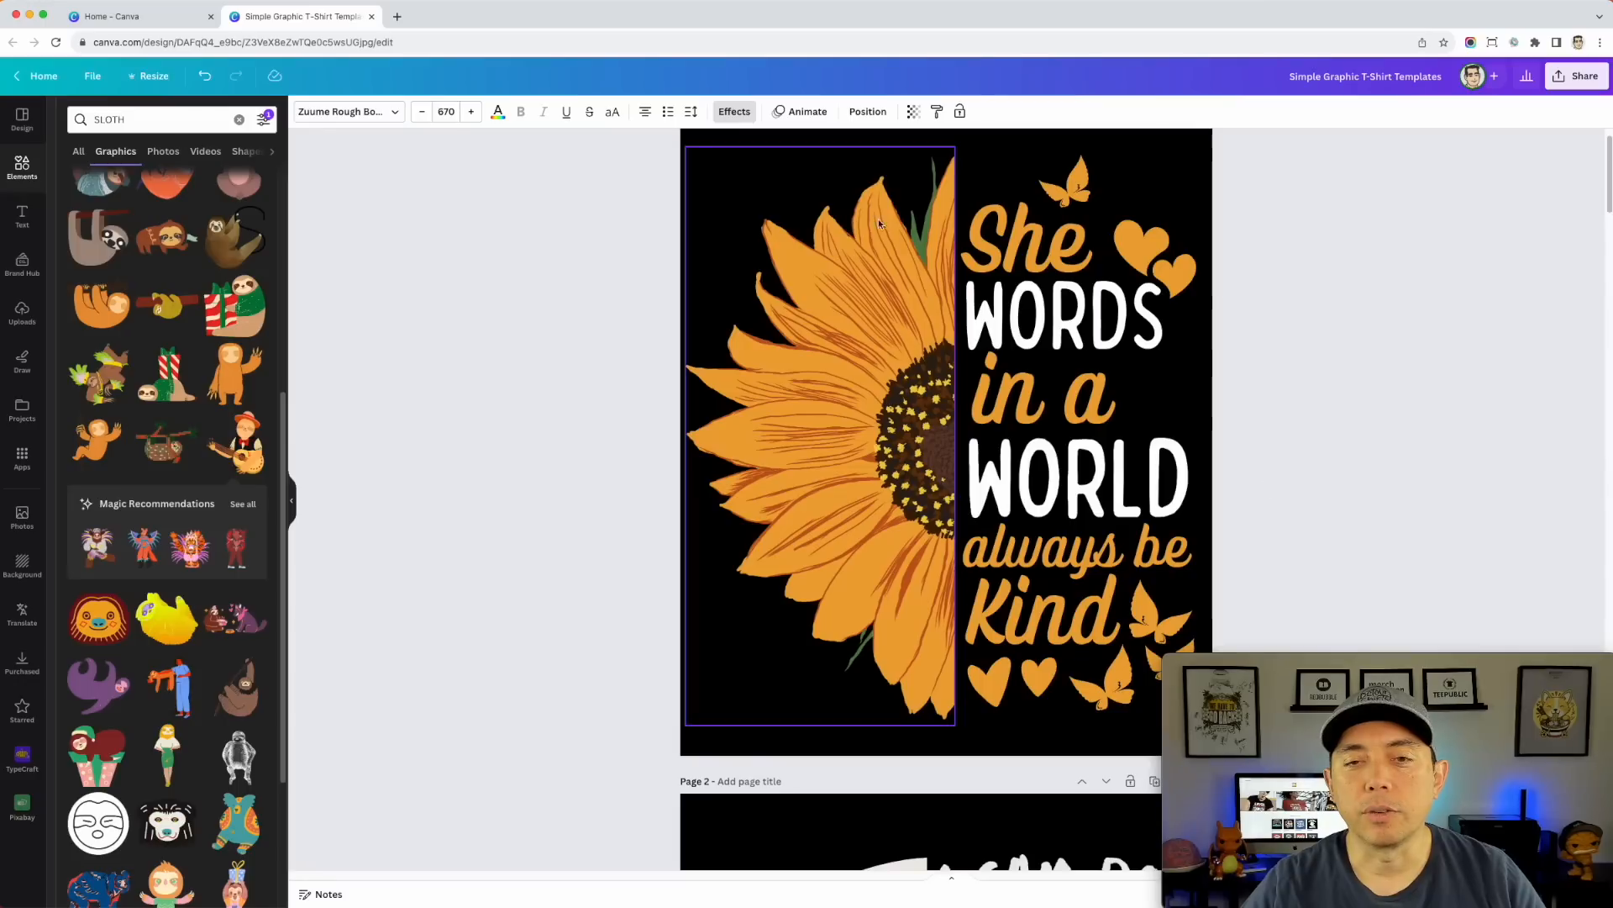